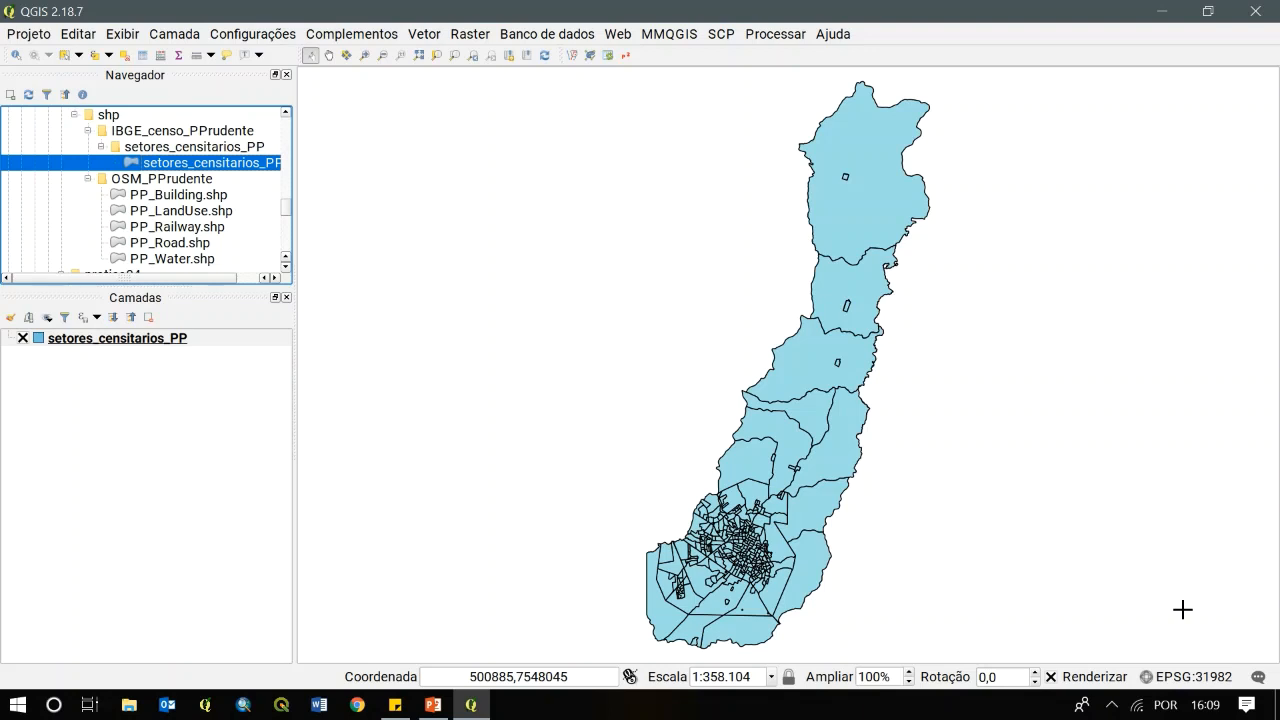
Add the PP_Building, PP_LandUse, PP_Railway, PP_Road and PP_Water shapefiles from the OSM_PPrudente folder to the map
left_click(149, 186)
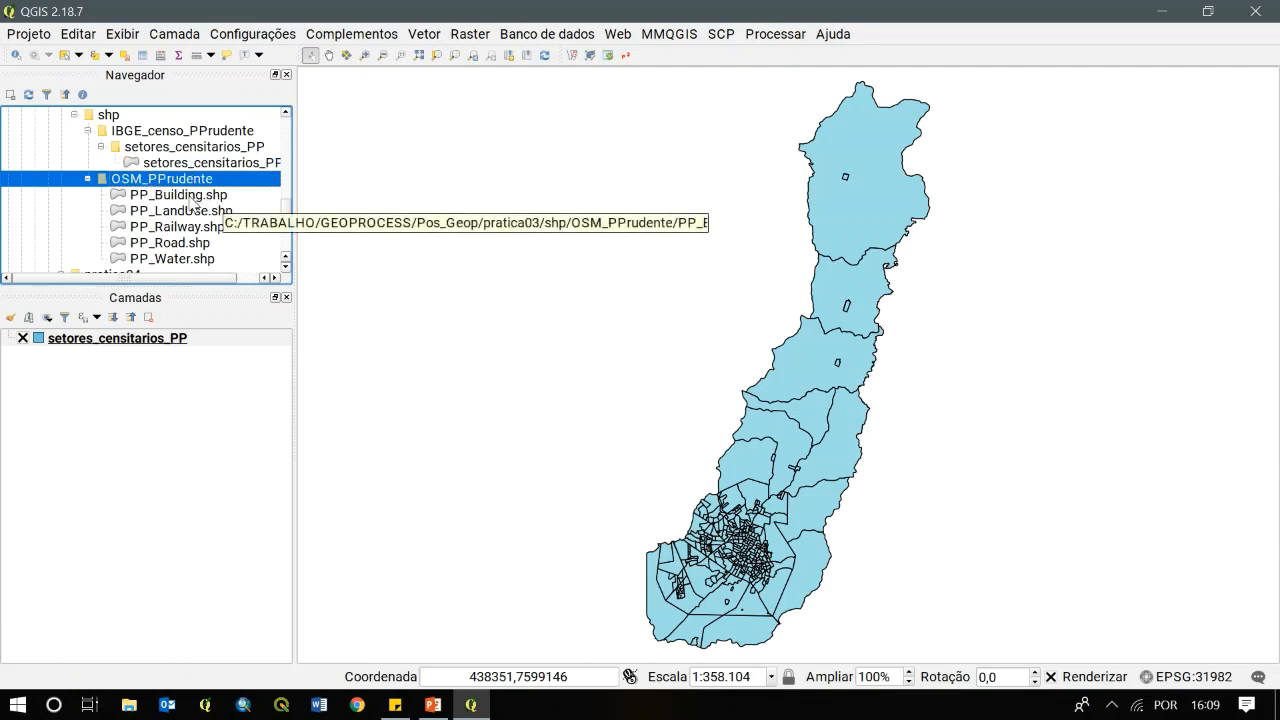
left_click_drag(185, 203, 466, 250)
left_click_drag(181, 214, 537, 286)
left_click_drag(174, 232, 437, 277)
left_click_drag(174, 244, 463, 314)
left_click_drag(174, 260, 503, 323)
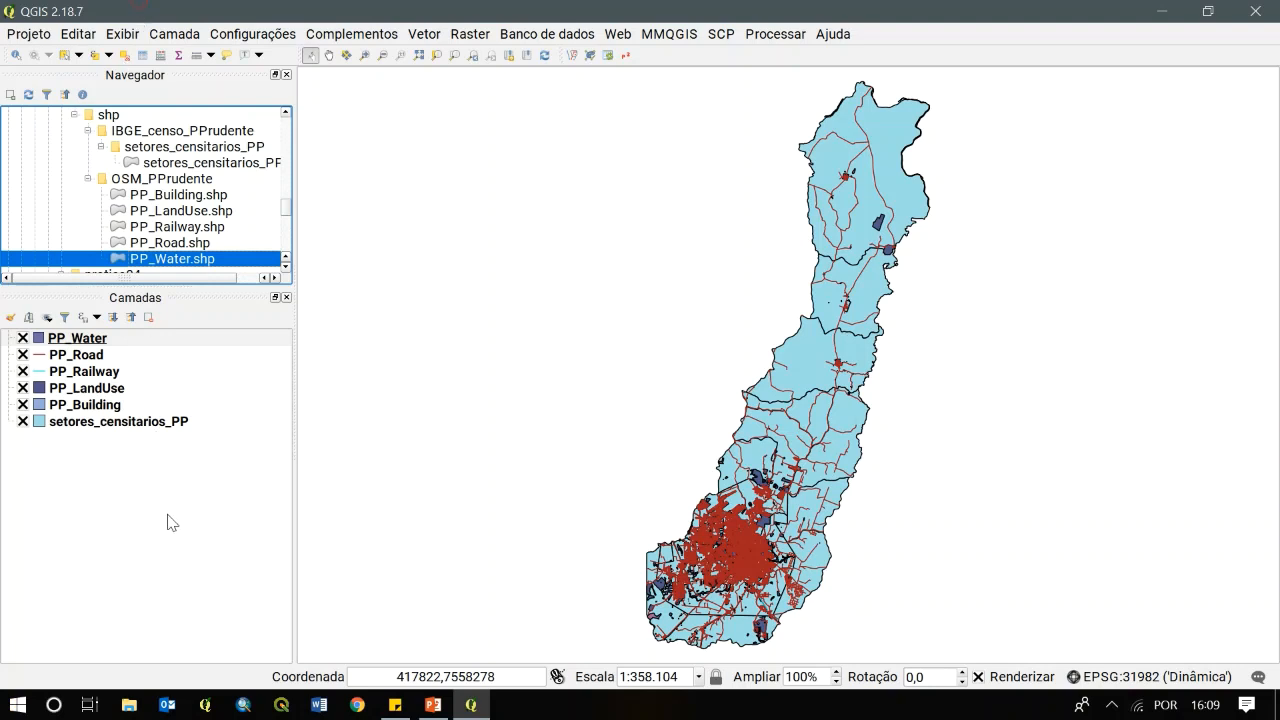
Hide the five OSM layers PP_Building, PP_LandUse, PP_Railway, PP_Road and PP_Water, and select setores_censitarios_PP
left_click(22, 404)
left_click(22, 388)
left_click(22, 371)
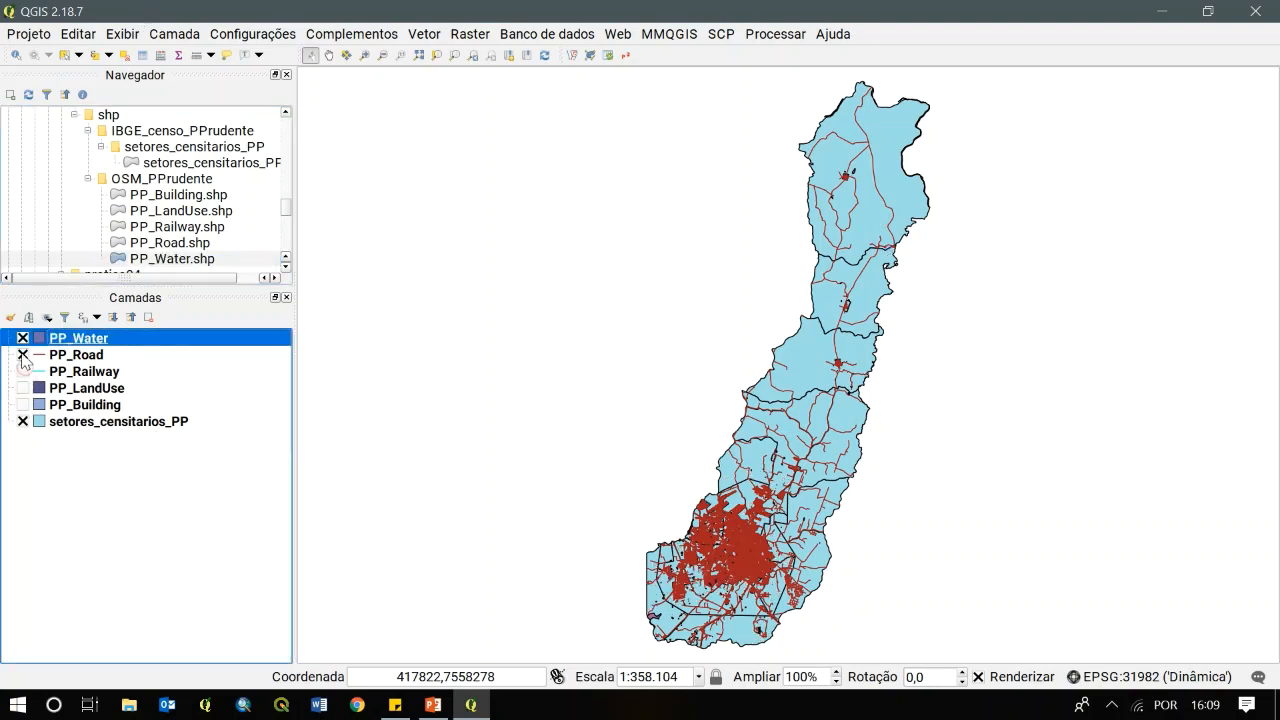
left_click(22, 354)
left_click(22, 338)
left_click(120, 422)
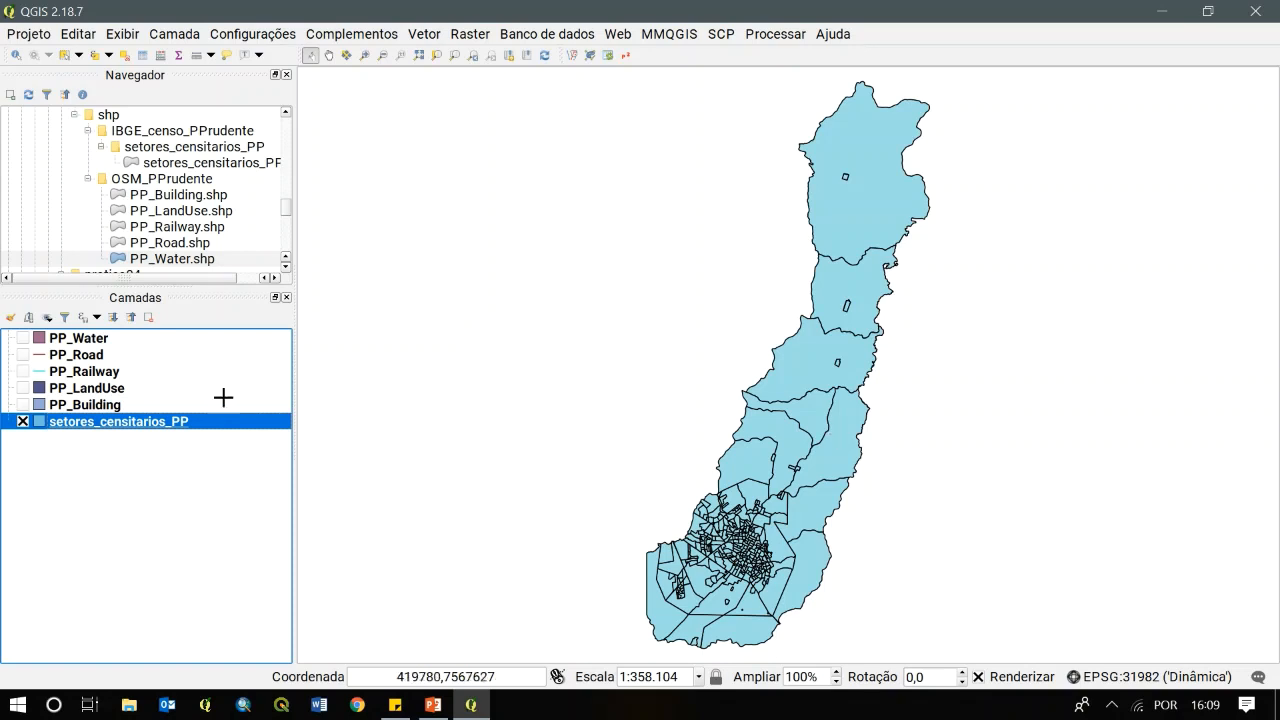
left_click(140, 456)
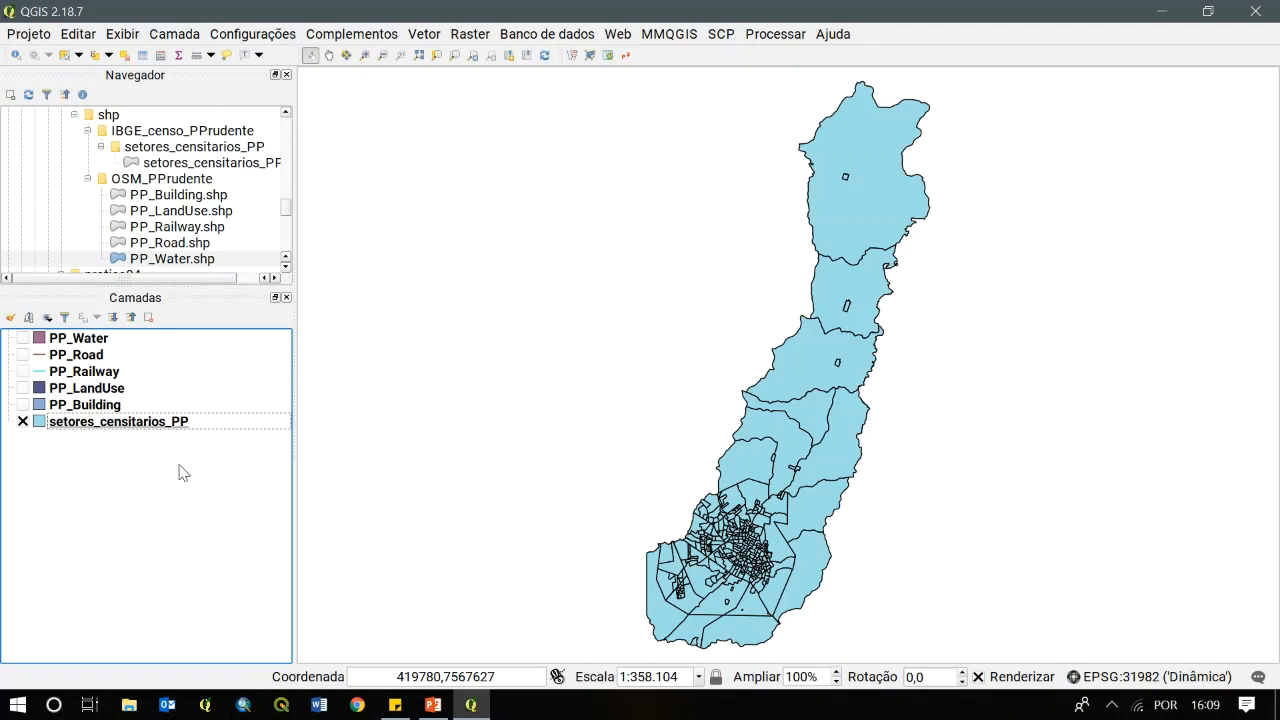
left_click(156, 424)
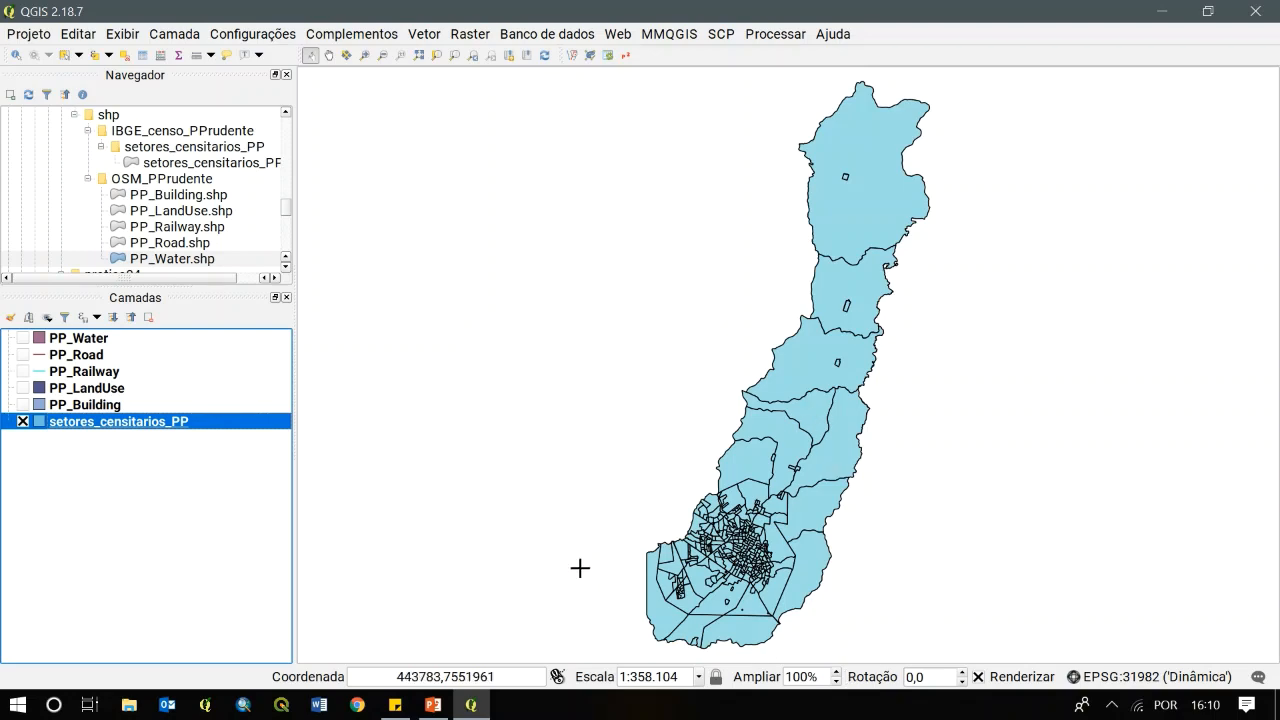
Examine the district names in the setores_censitarios_PP attribute table, sorted by NM_DISTRIT, then close the table
right_click(123, 427)
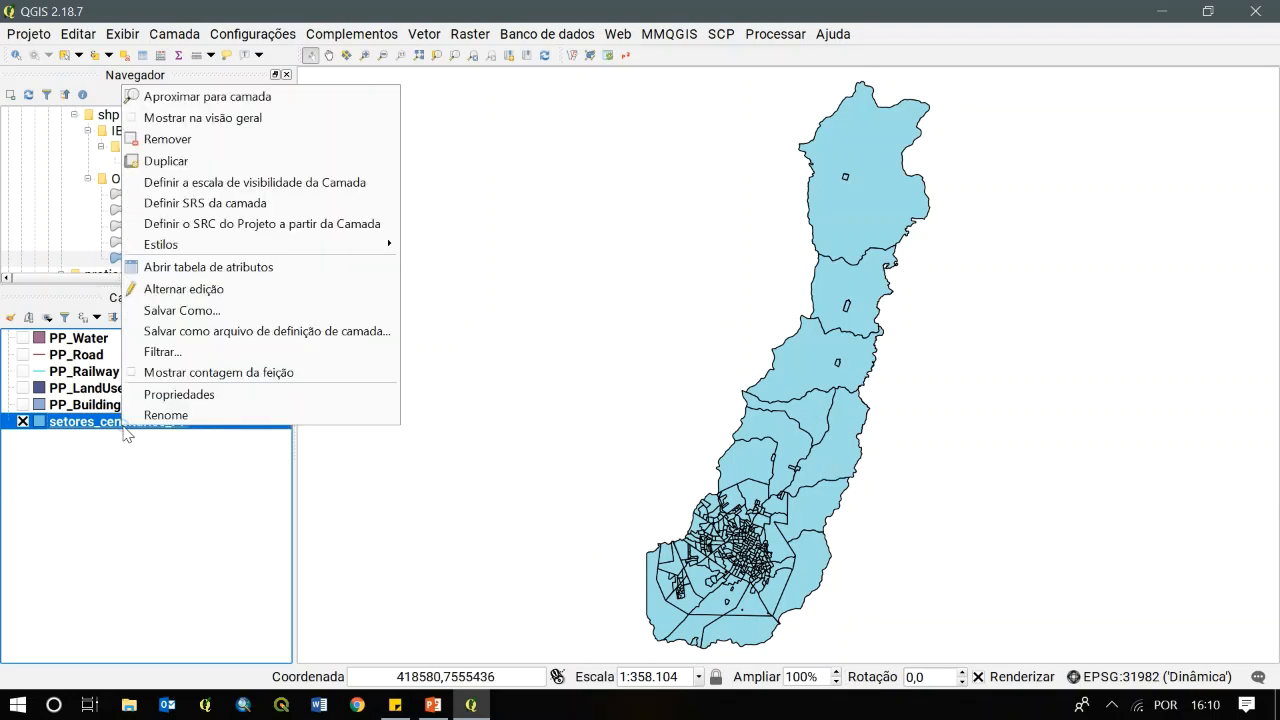
left_click(200, 263)
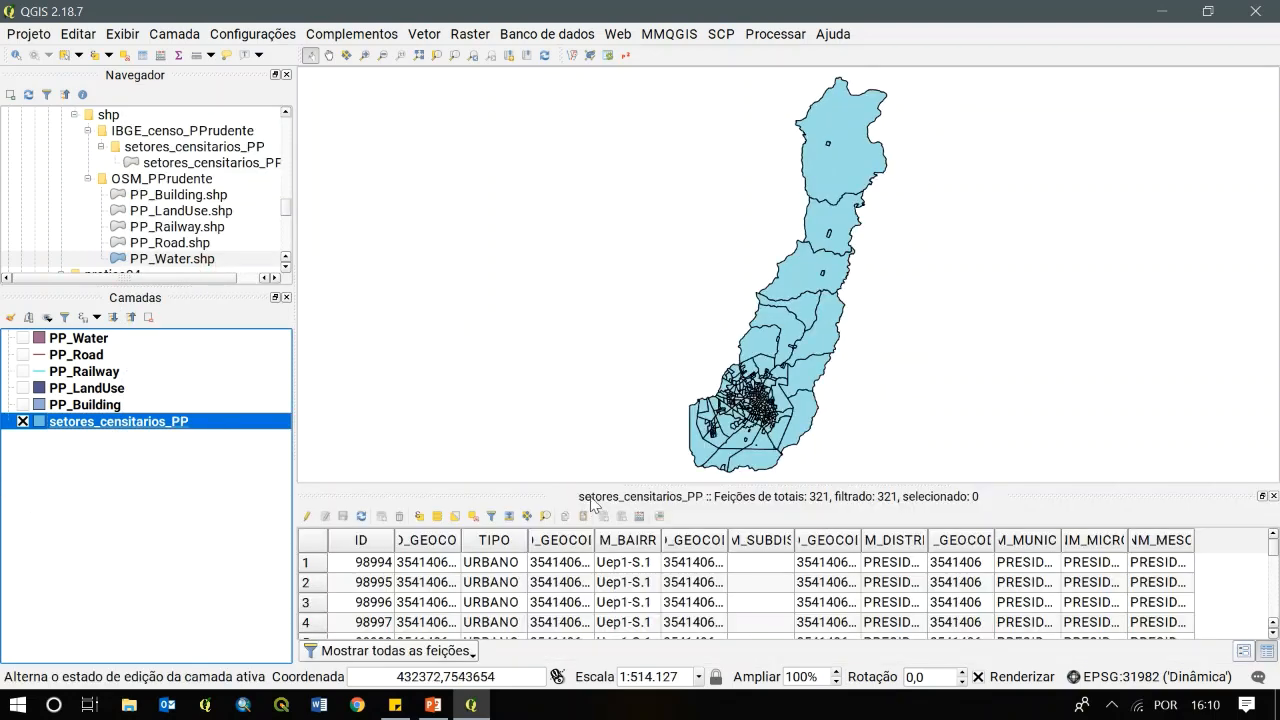
left_click_drag(590, 487, 594, 305)
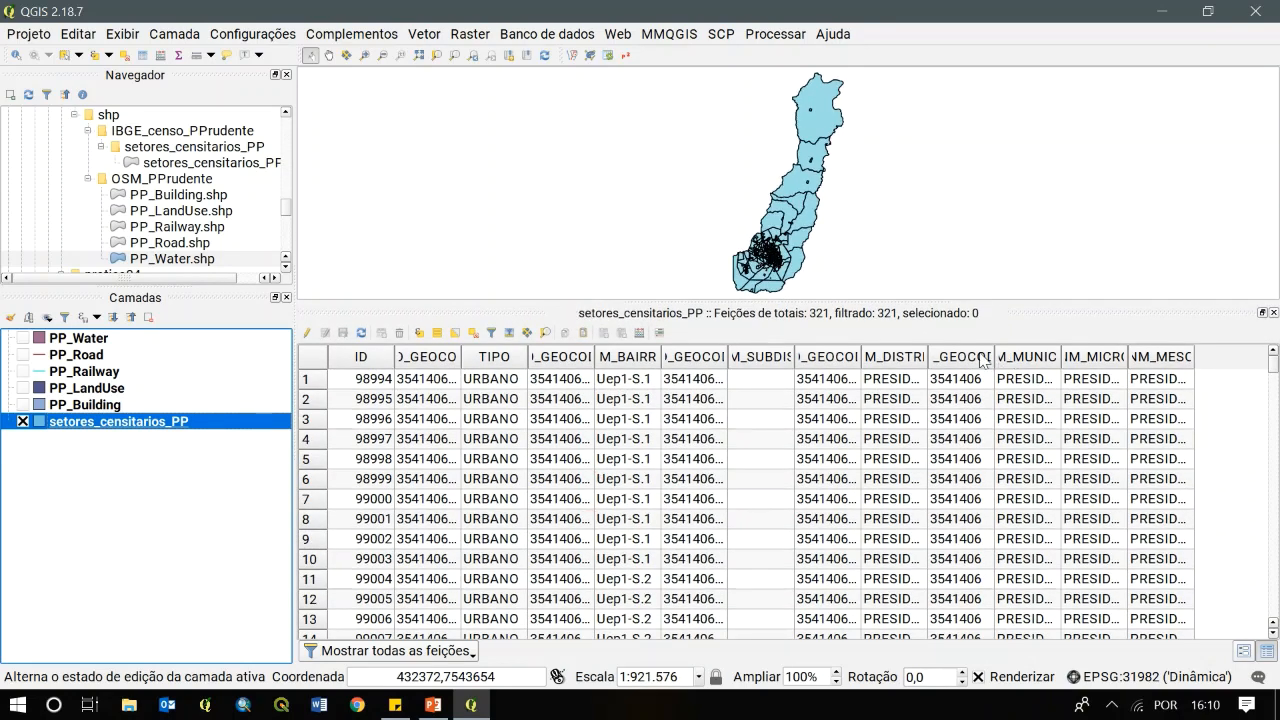
double_click(927, 357)
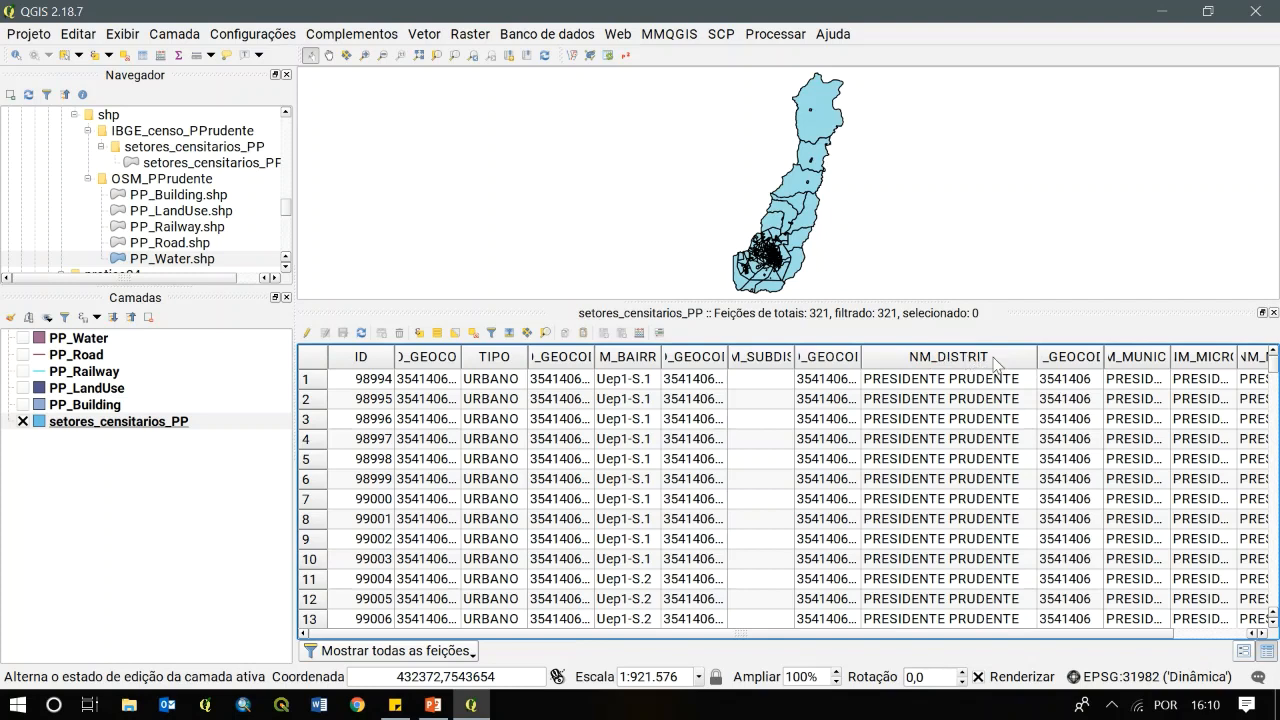
left_click(995, 360)
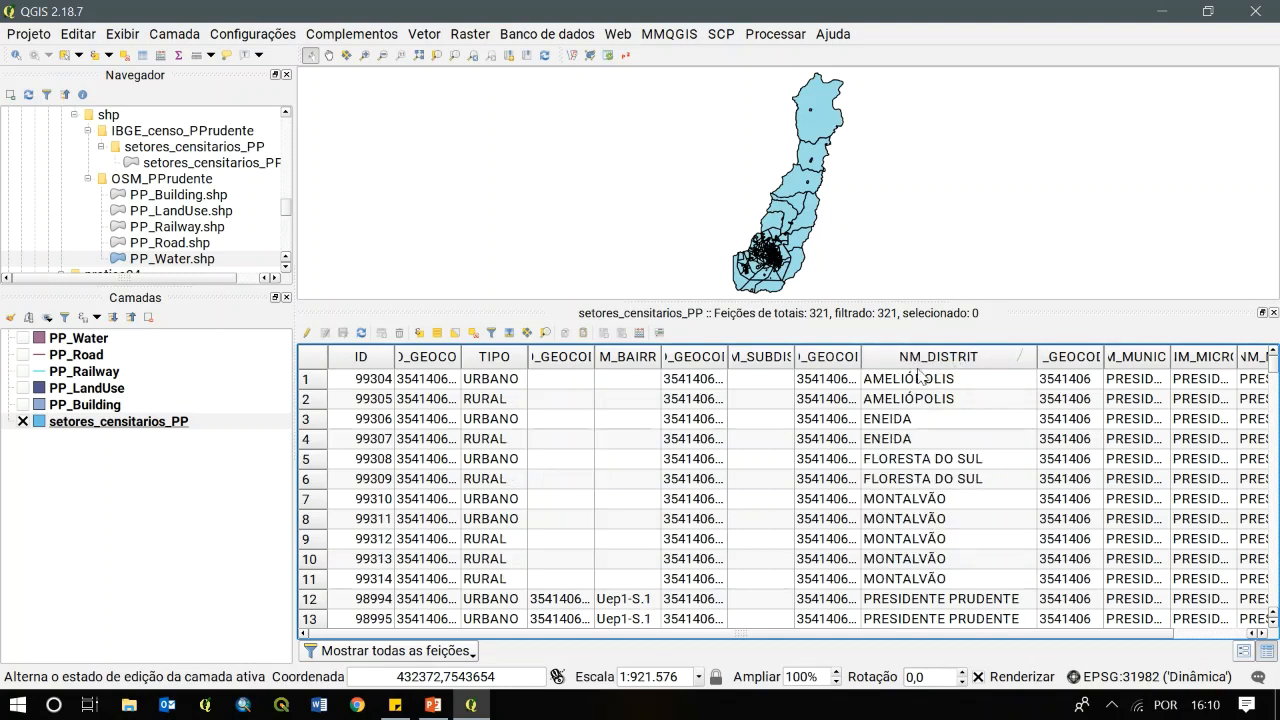
scroll(945, 466, "down", 2)
scroll(945, 466, "up", 1)
scroll(945, 466, "down", 1)
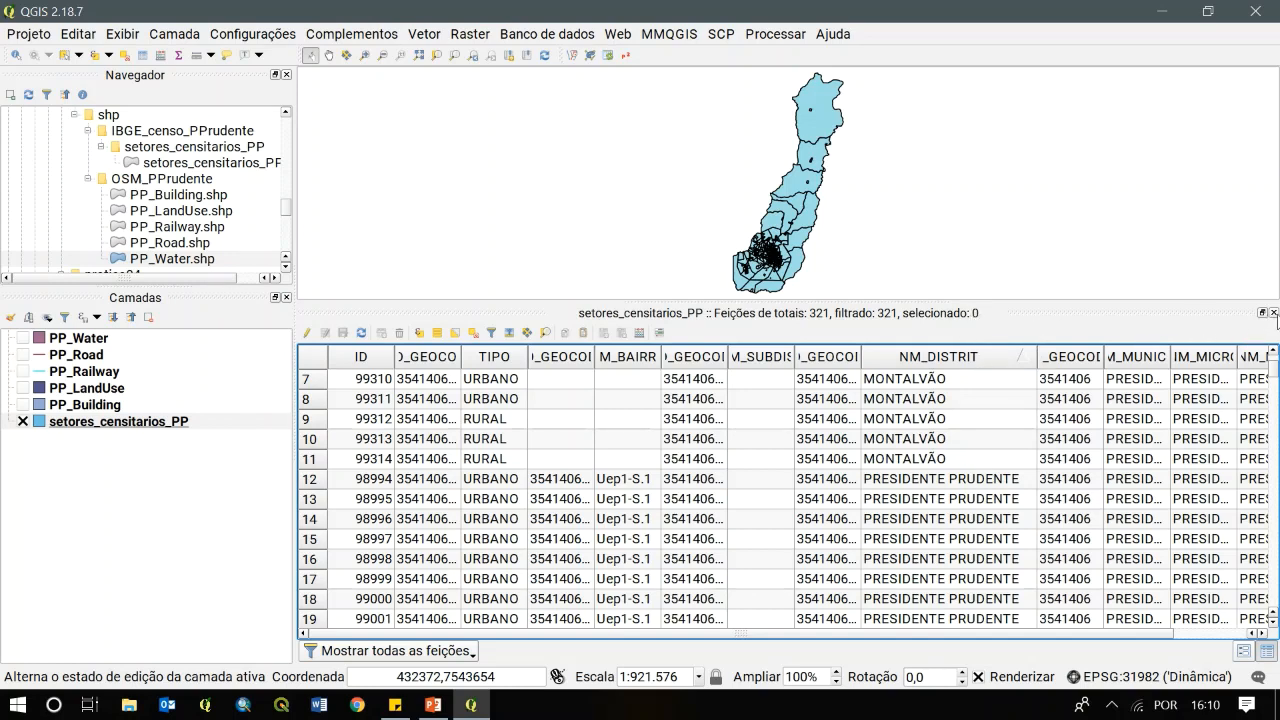
left_click(1273, 313)
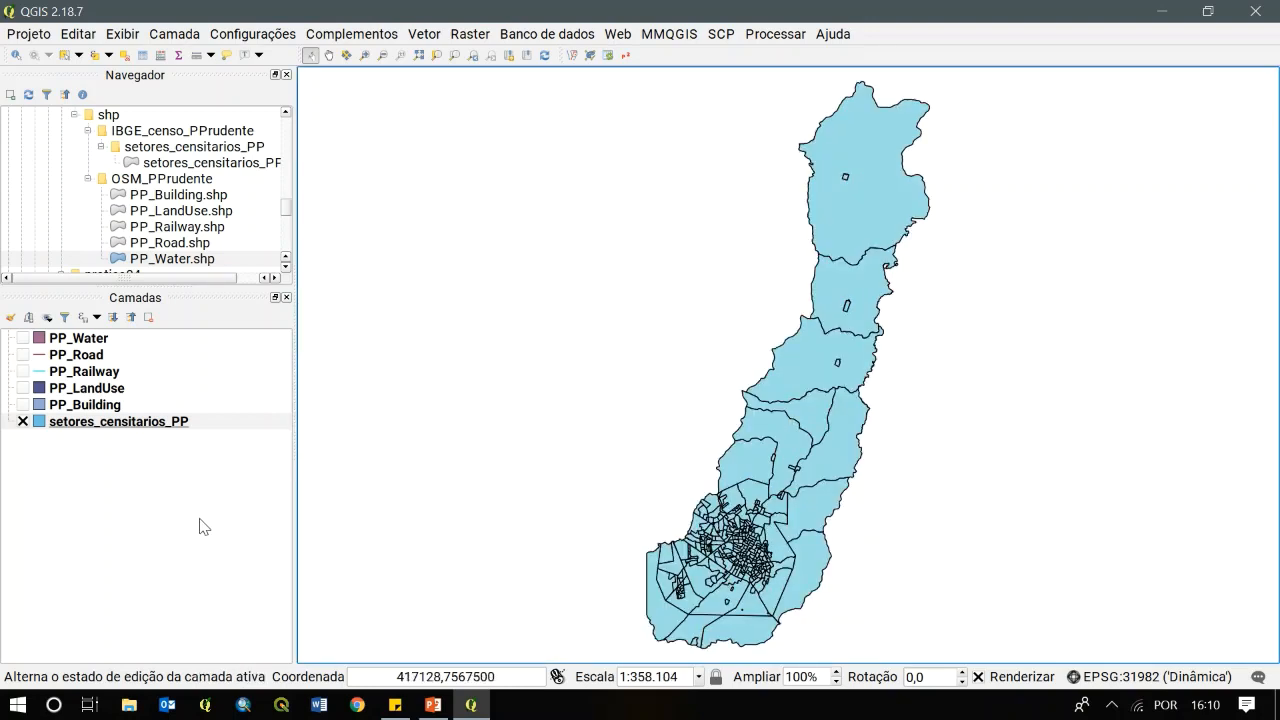
Build the filter expression "NM_DISTRIT" = 'PRESIDENTE PRUDENTE' for the setores_censitarios_PP layer
right_click(172, 433)
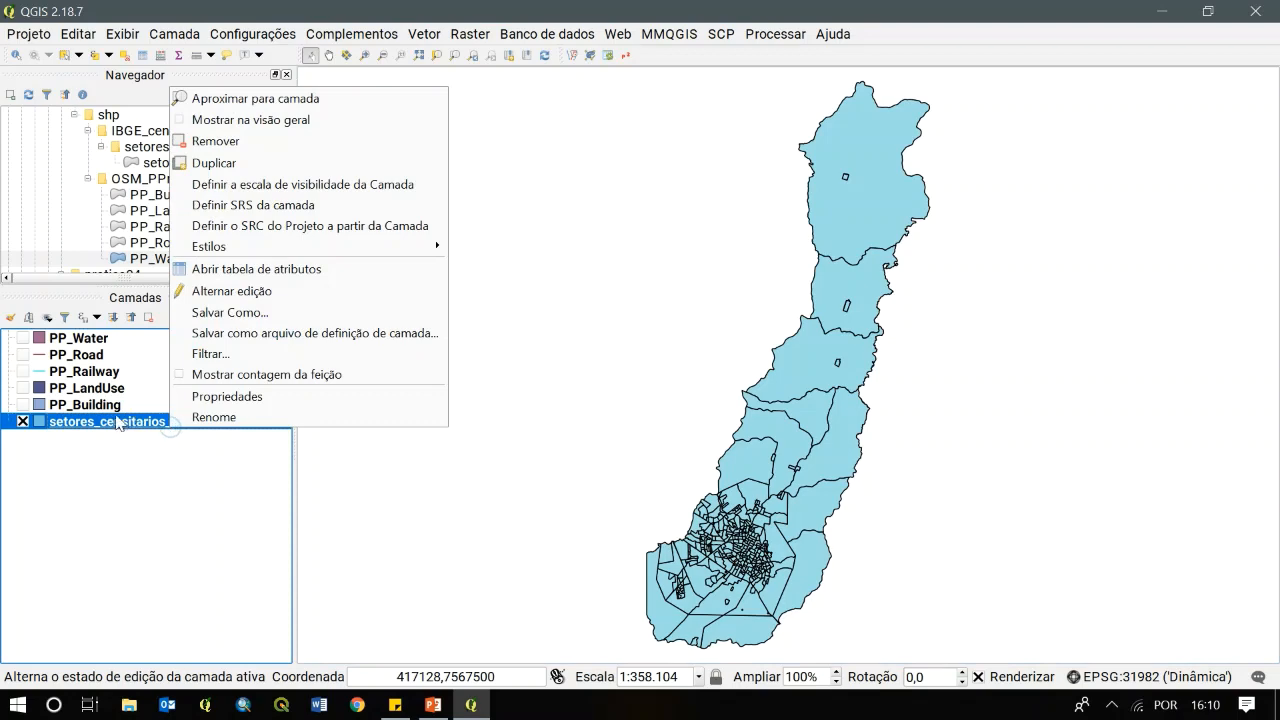
left_click(223, 360)
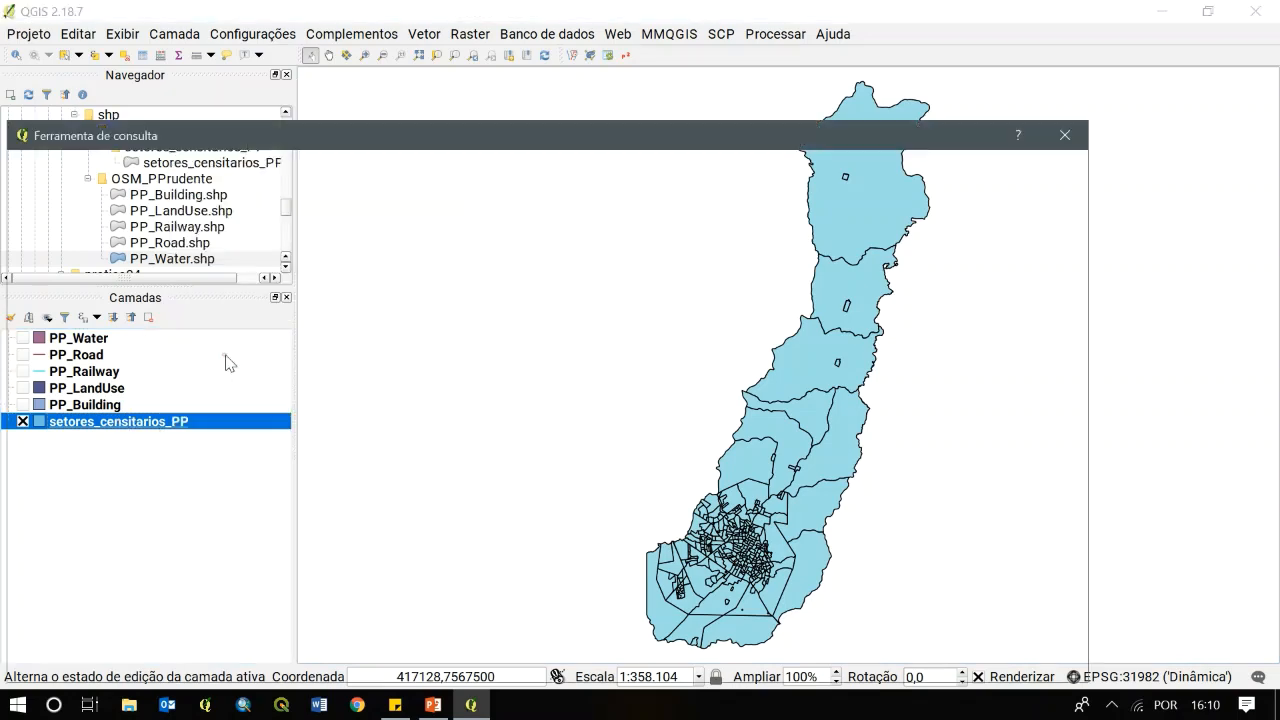
left_click_drag(303, 125, 381, 102)
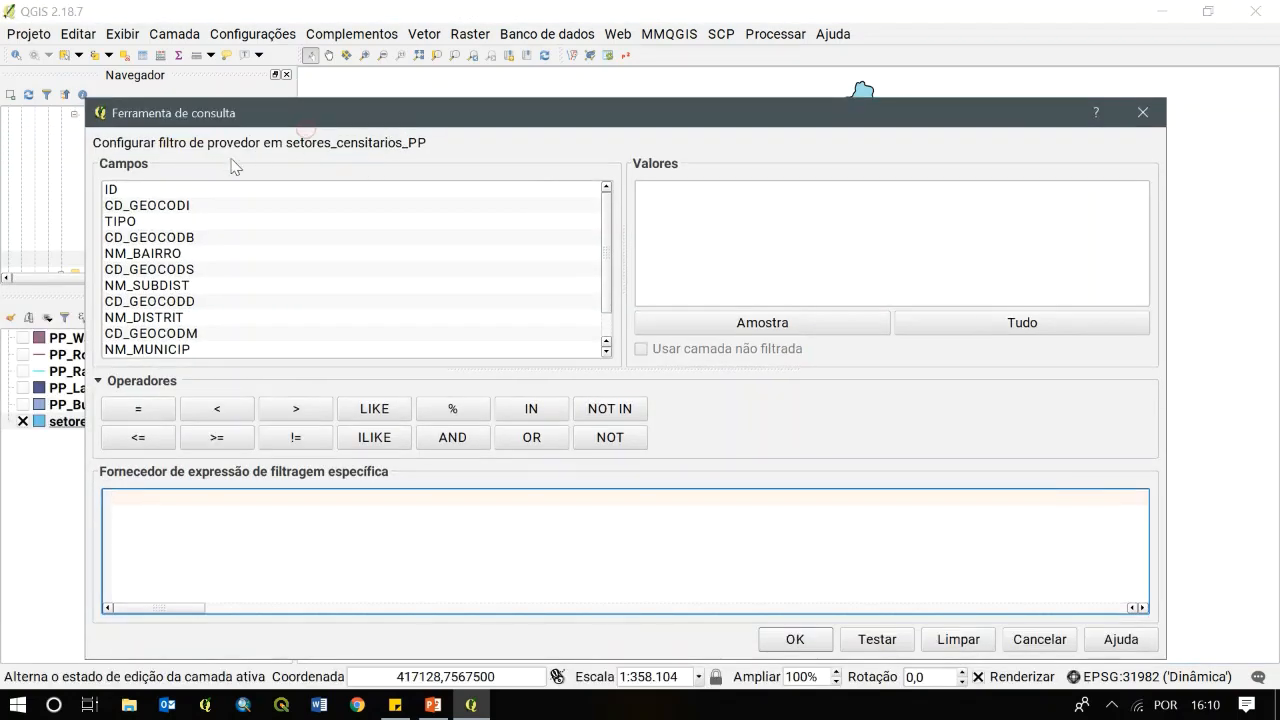
left_click_drag(605, 239, 605, 200)
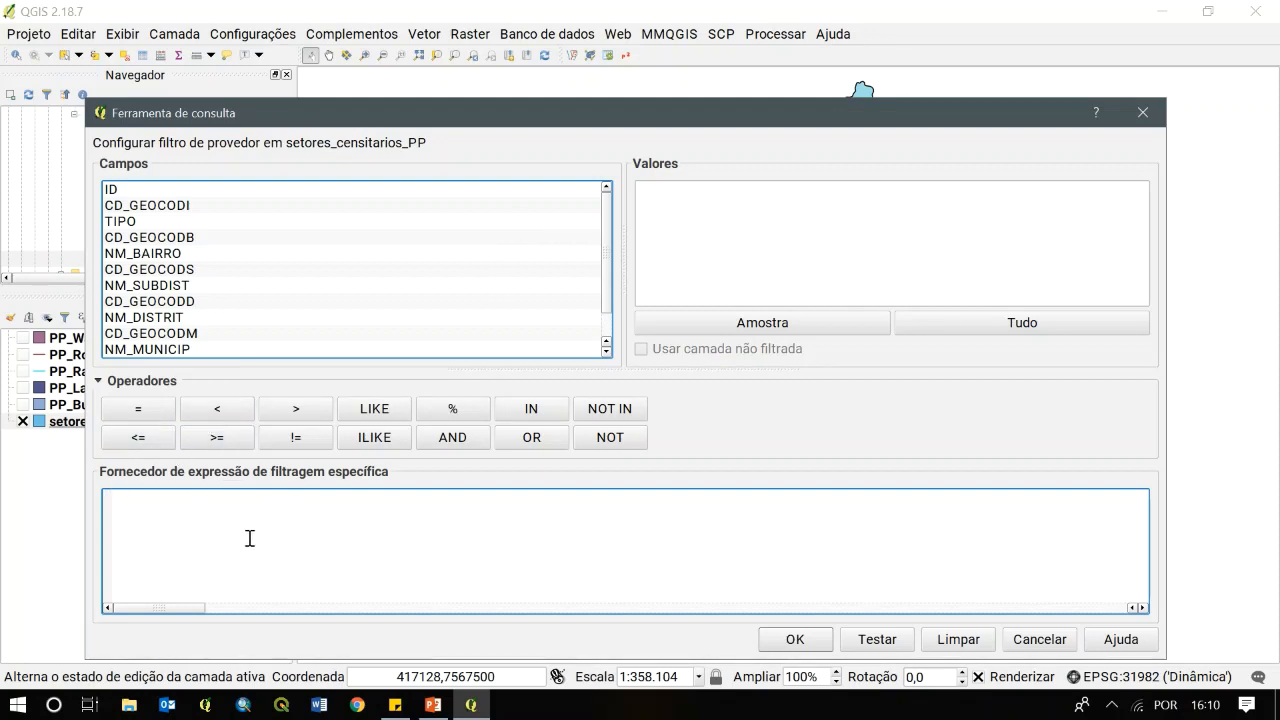
scroll(265, 328, "down", 1)
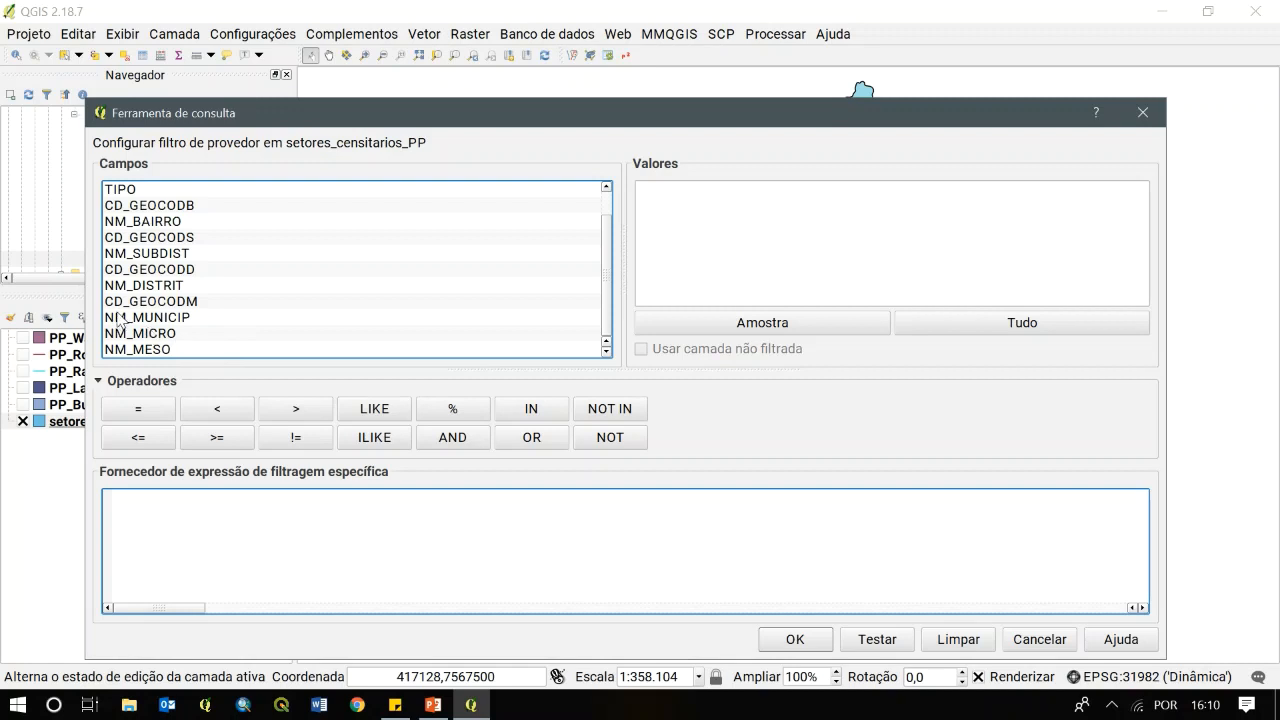
left_click(150, 286)
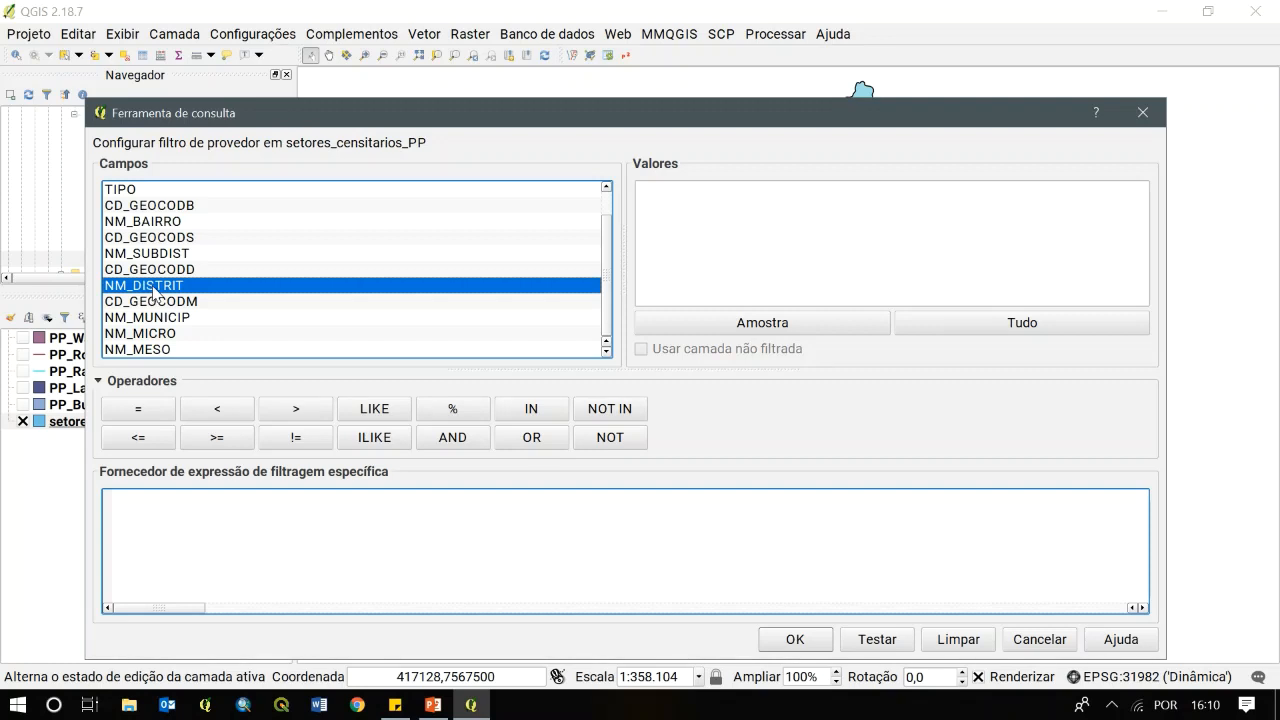
double_click(153, 288)
left_click(156, 408)
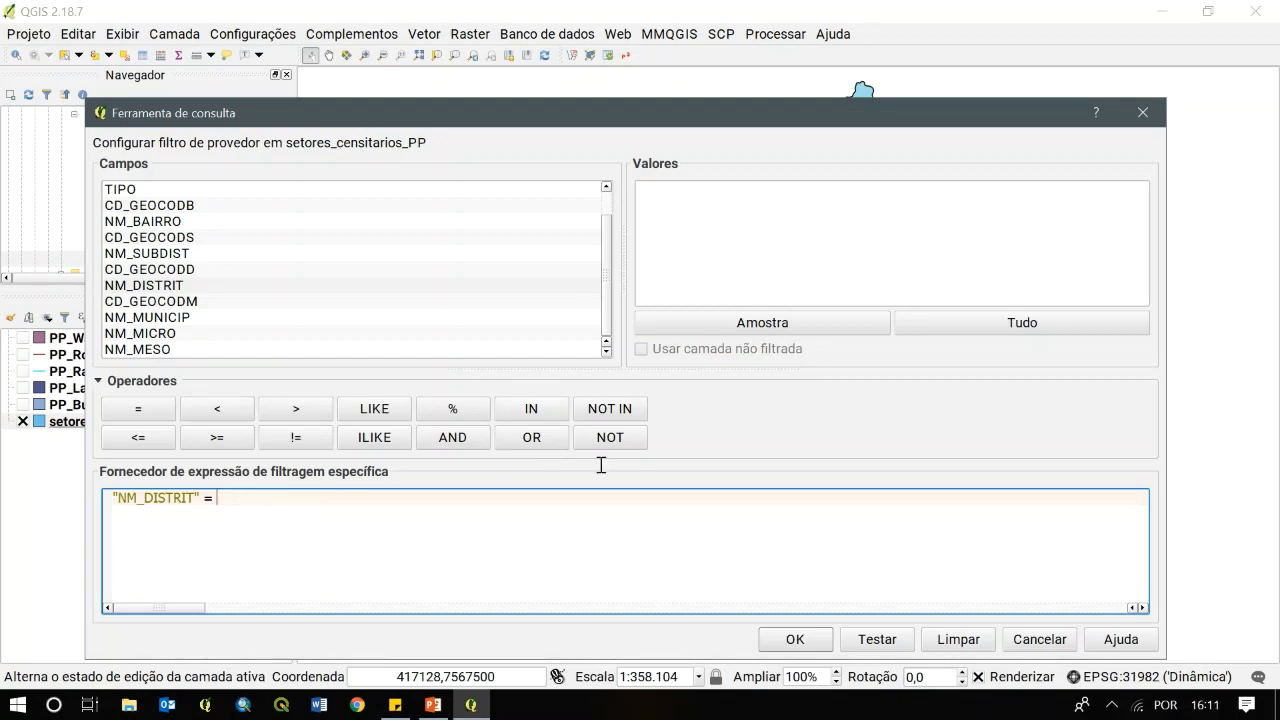
left_click(1034, 333)
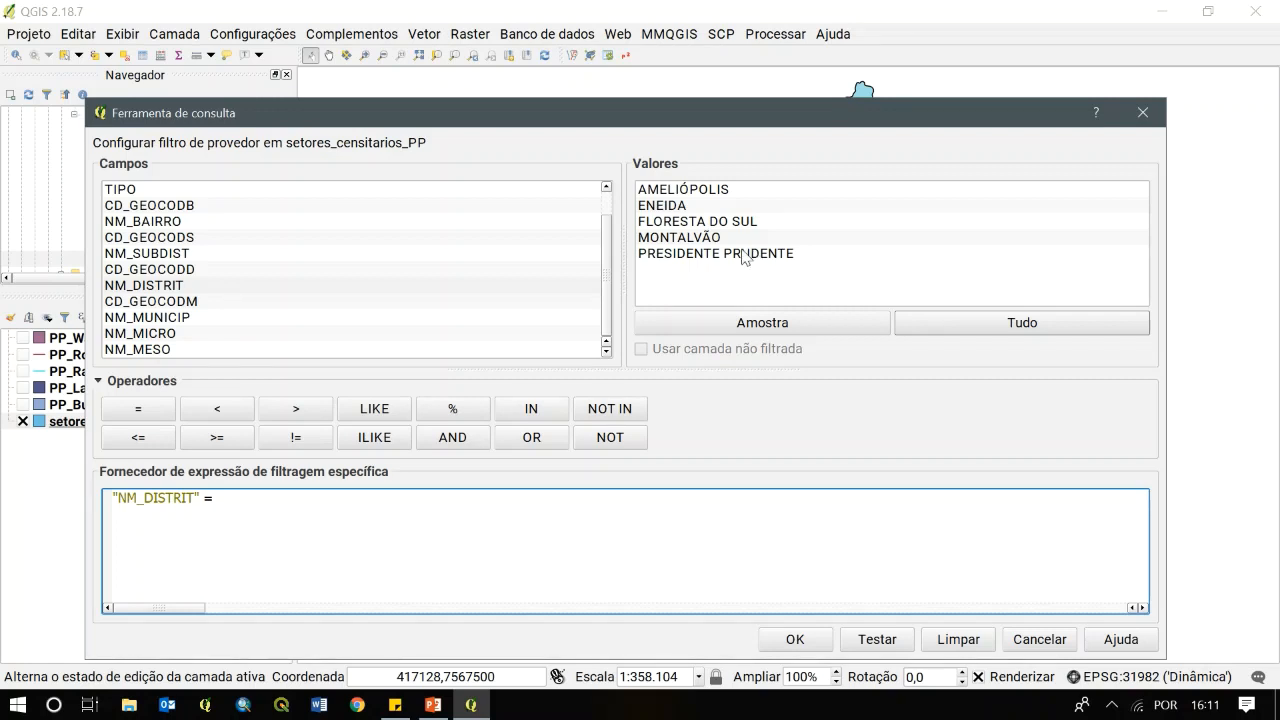
double_click(703, 256)
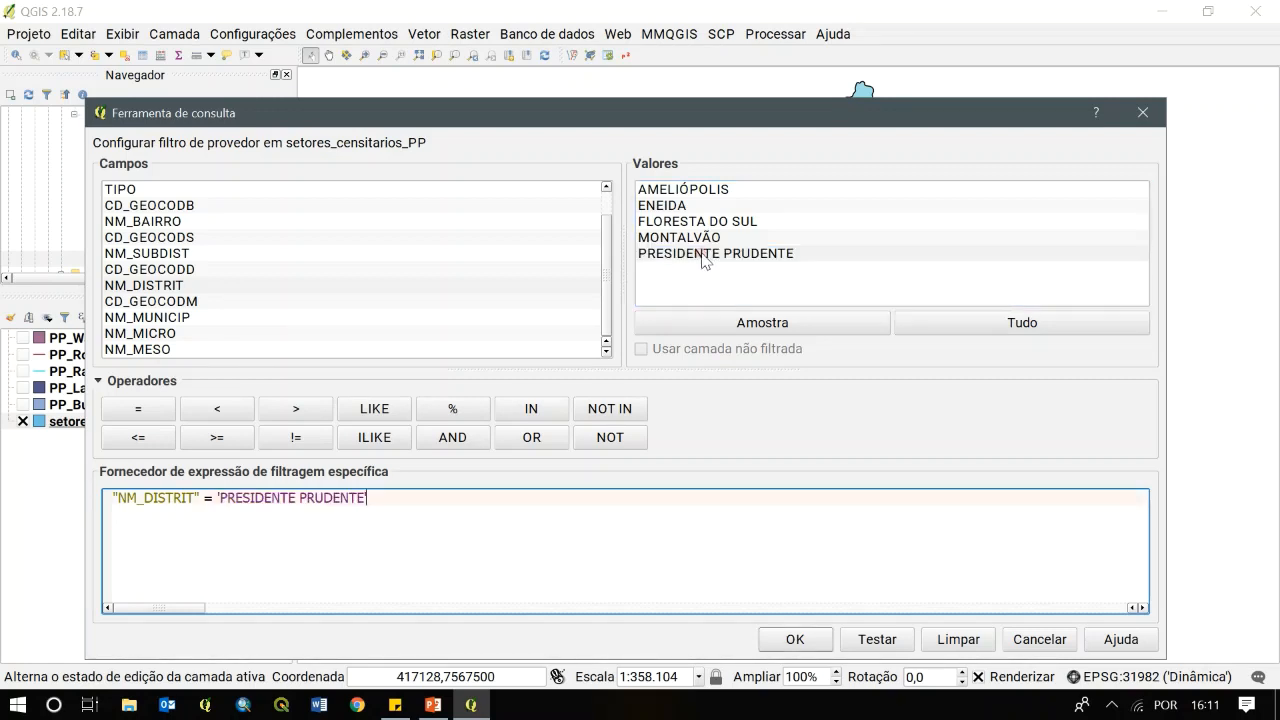
Test the district filter expression and apply it to the setores_censitarios_PP layer
left_click(876, 643)
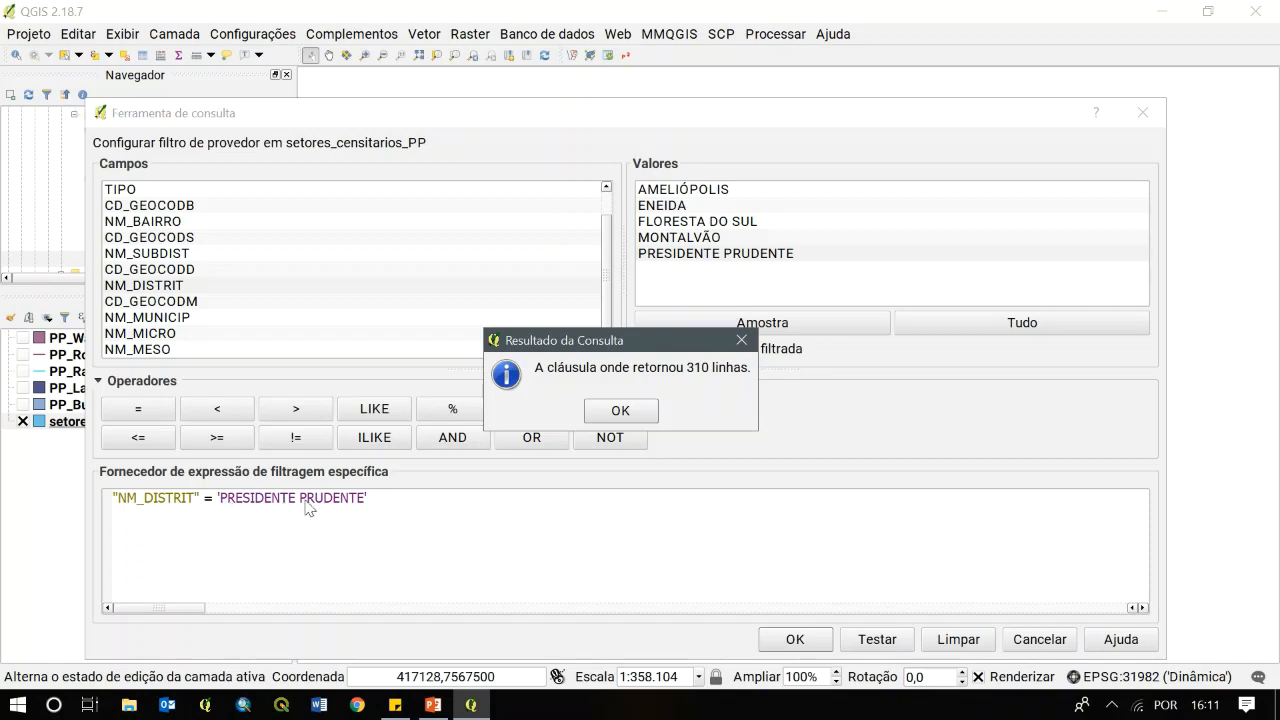
left_click(628, 403)
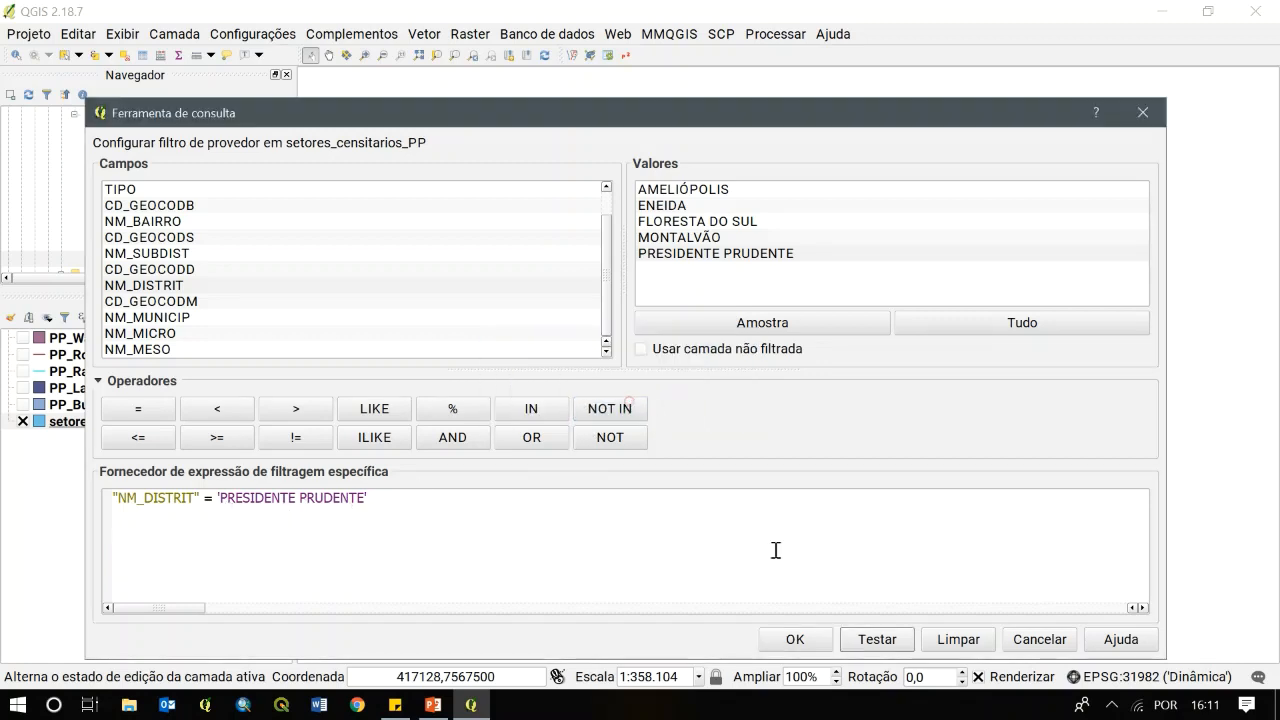
left_click(796, 640)
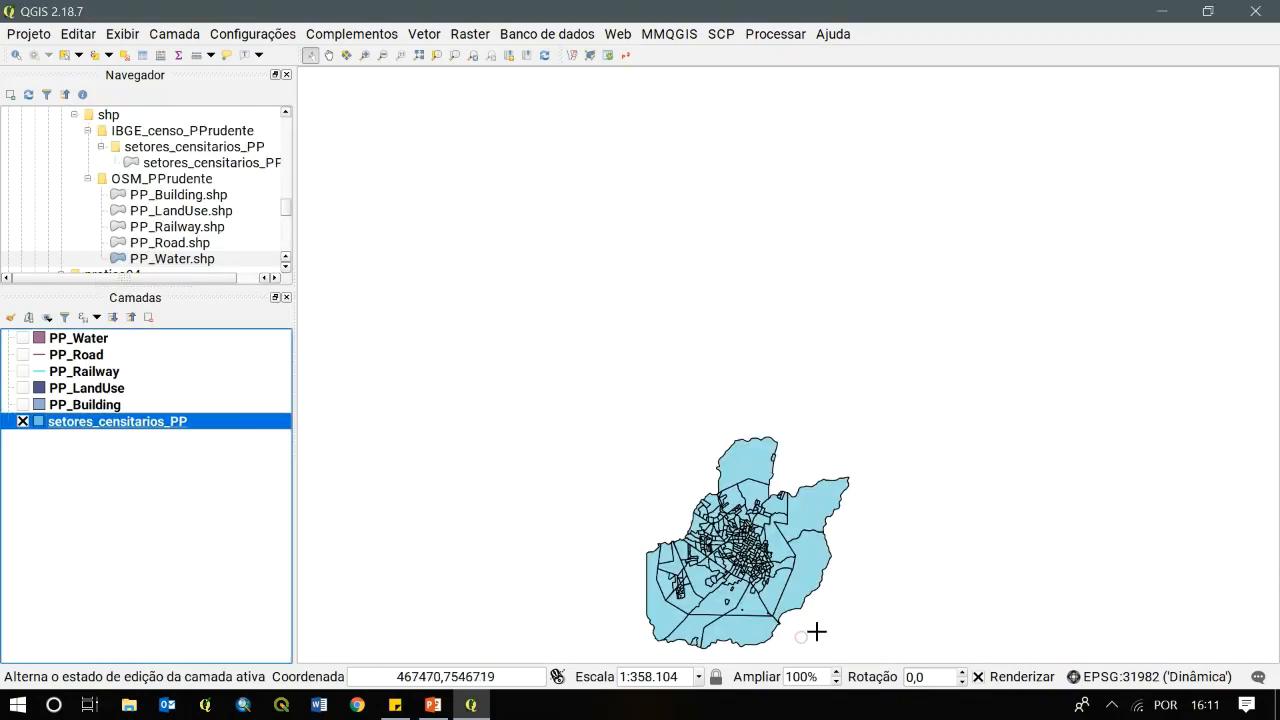
right_click(188, 424)
left_click(262, 89)
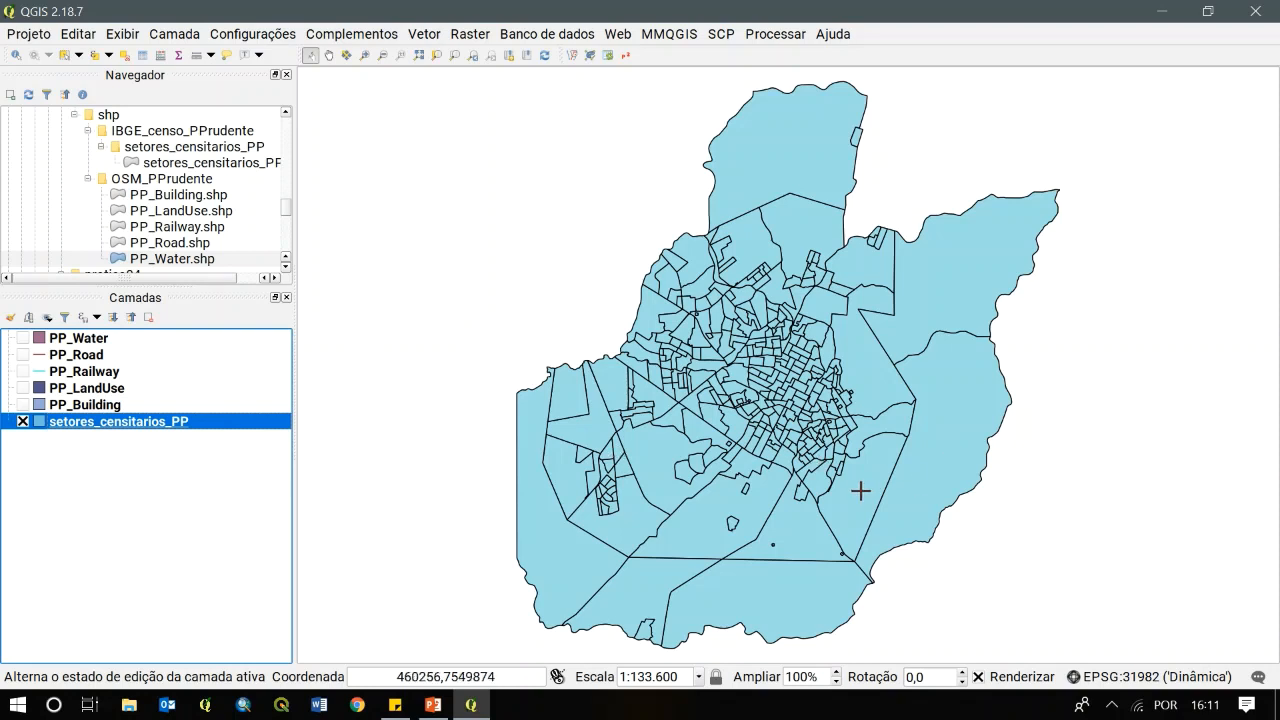
Export the filtered census sectors as shapefile distrito_pp in the pratica03 results folder, in EPSG:31982, adding it to the map
right_click(177, 432)
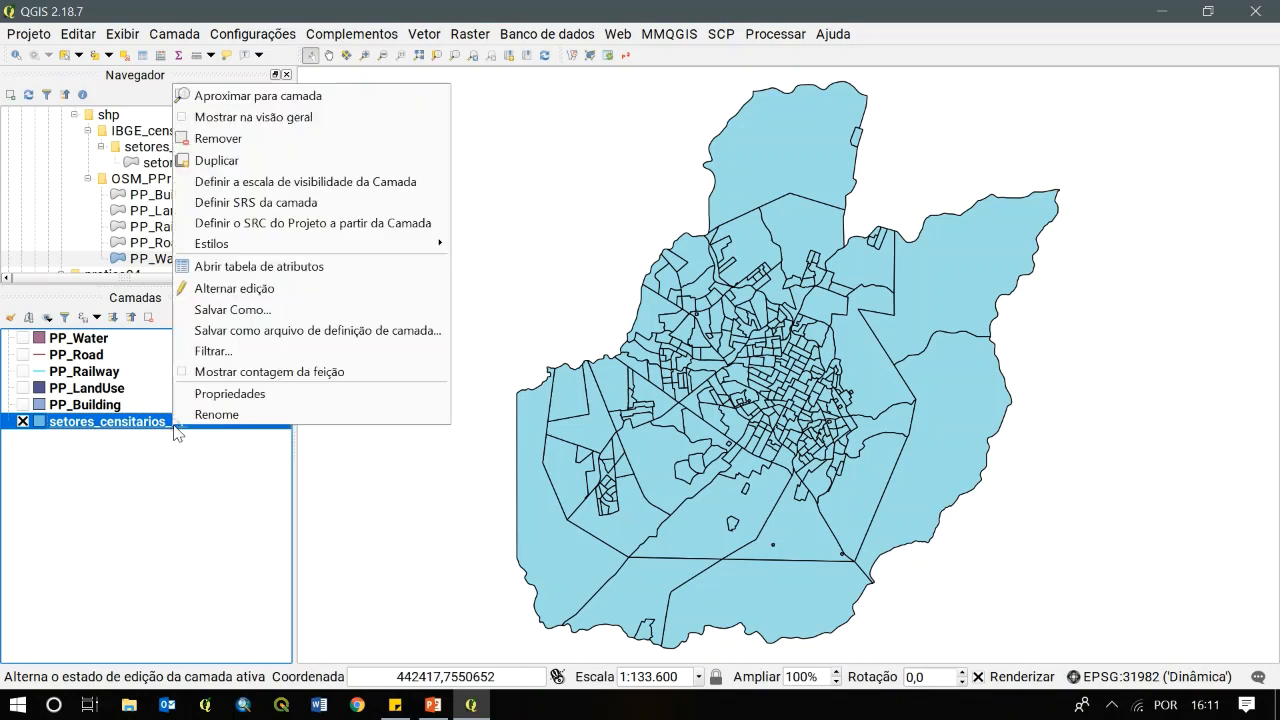
left_click(286, 311)
left_click_drag(325, 117, 440, 94)
left_click(1046, 150)
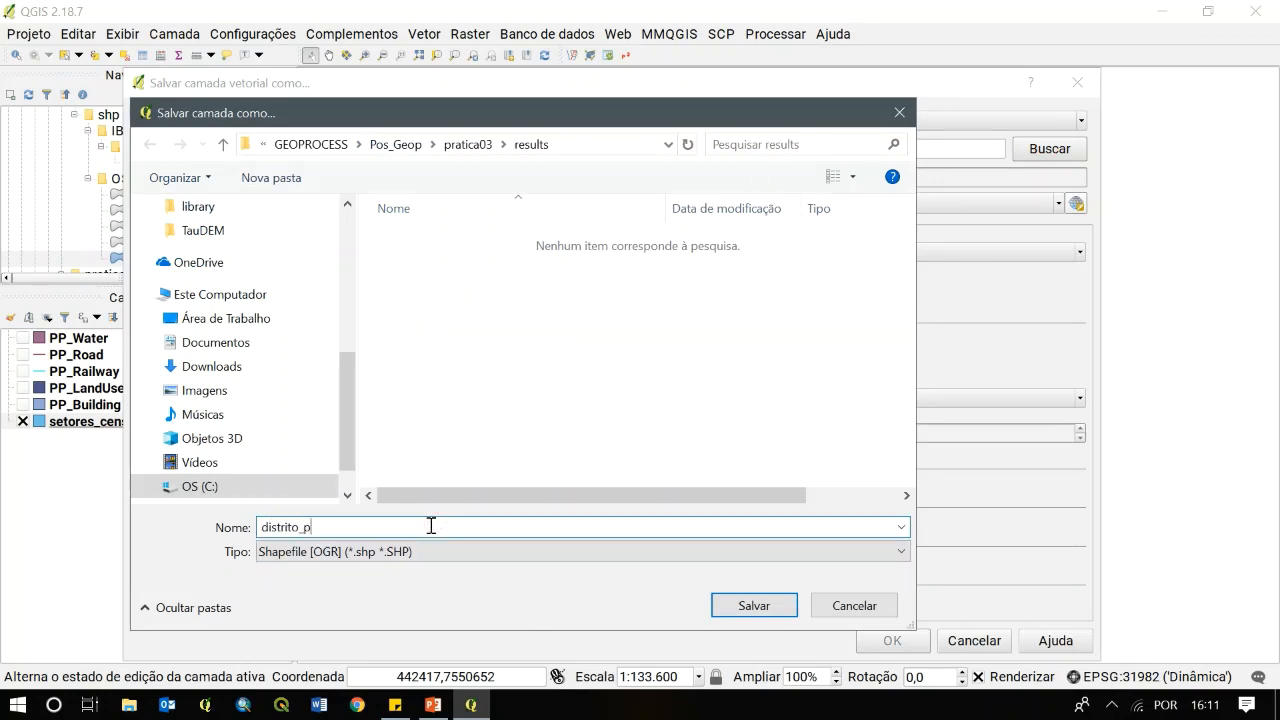
type("distrito_pp")
left_click(753, 606)
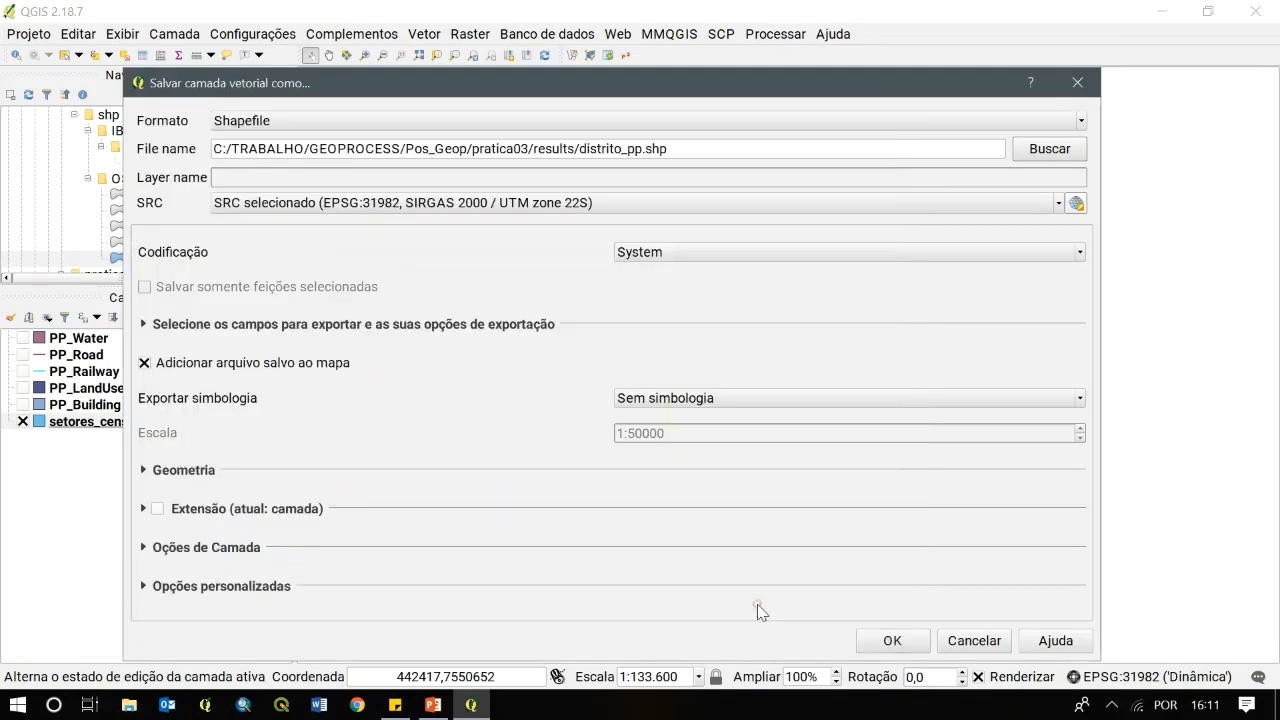
left_click(892, 640)
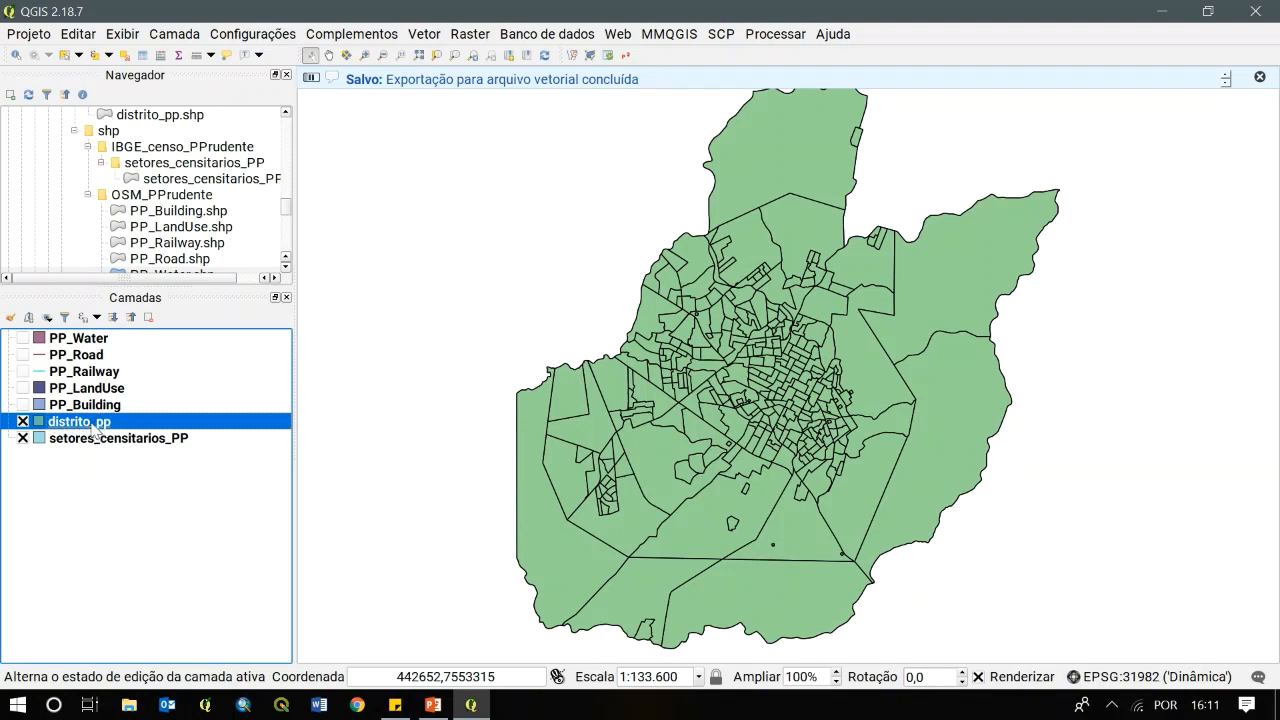
Switch the distrito_pp layer's visibility off and on to compare it with the census sectors underneath
left_click(23, 422)
left_click(23, 422)
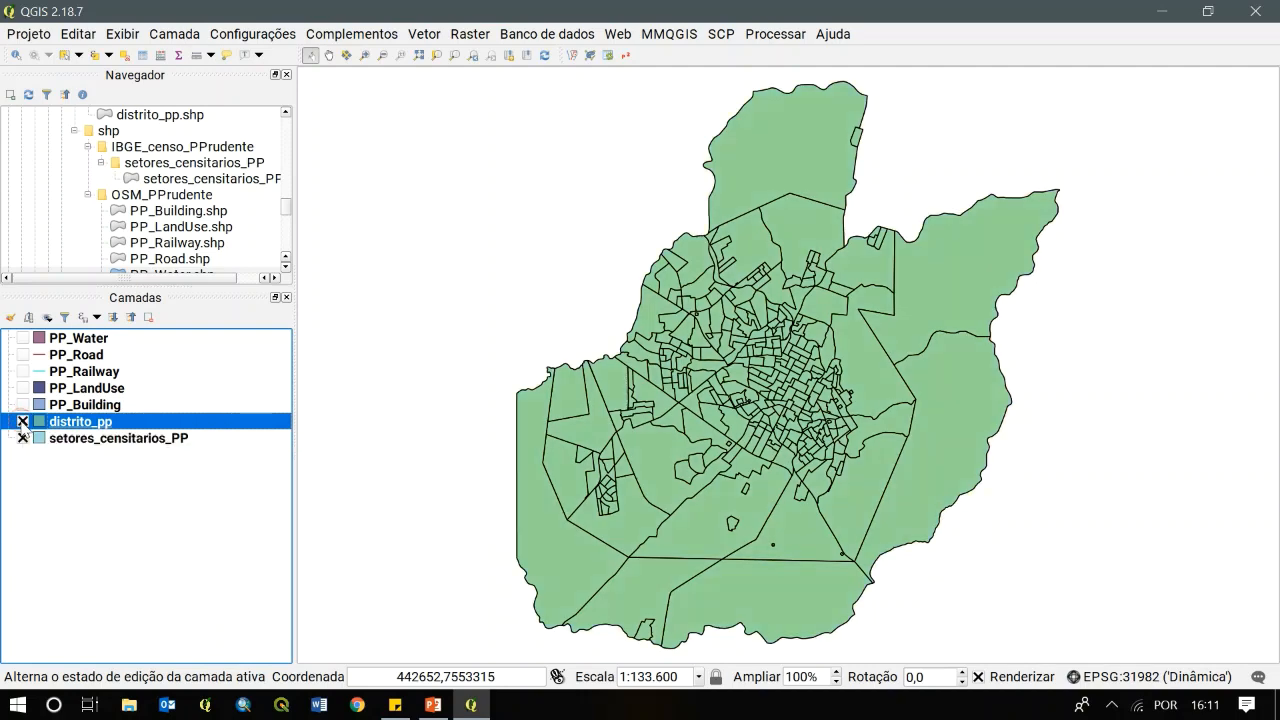
left_click(23, 422)
left_click(23, 422)
Clear the district filter from the setores_censitarios_PP layer
left_click(112, 440)
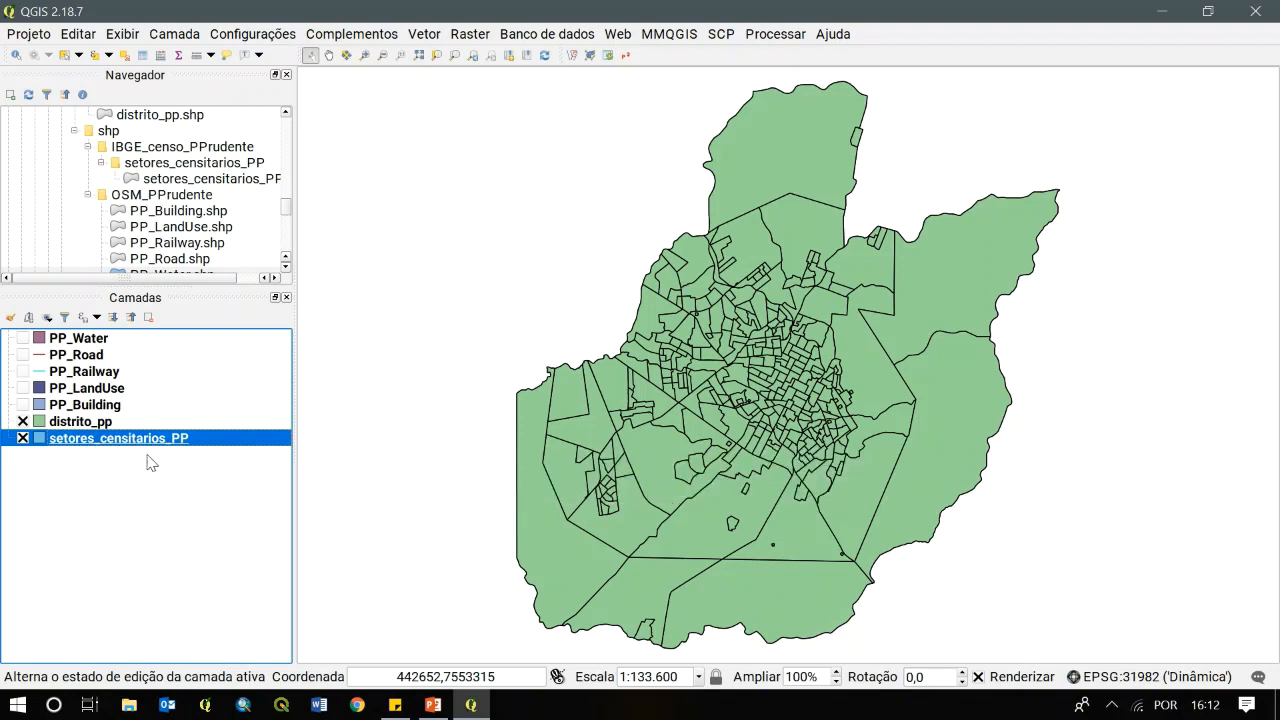
right_click(147, 441)
left_click(228, 368)
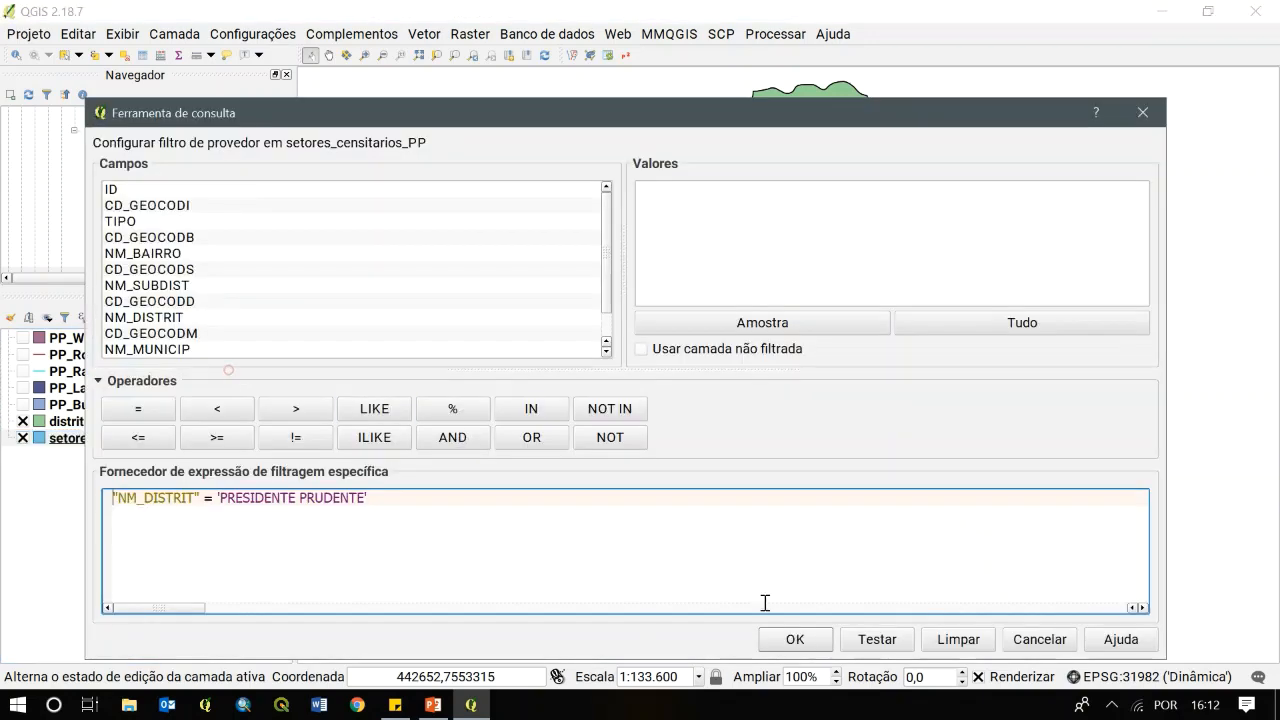
left_click(958, 639)
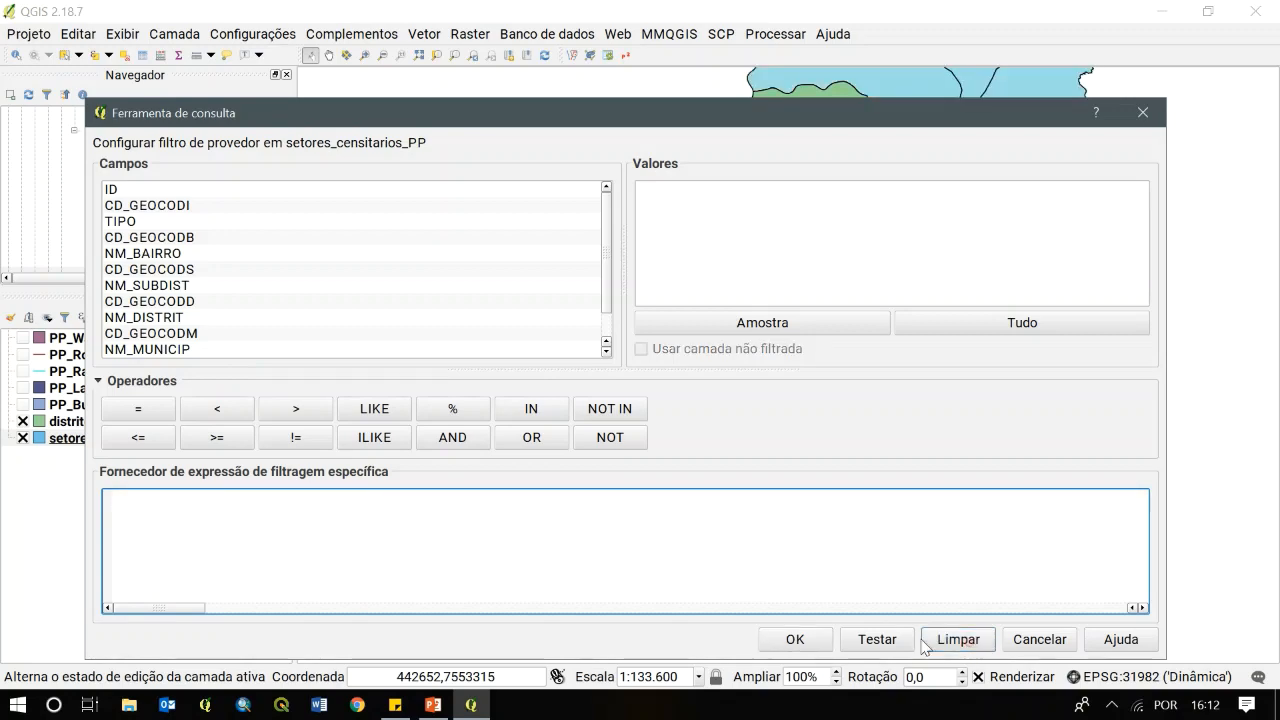
left_click(795, 639)
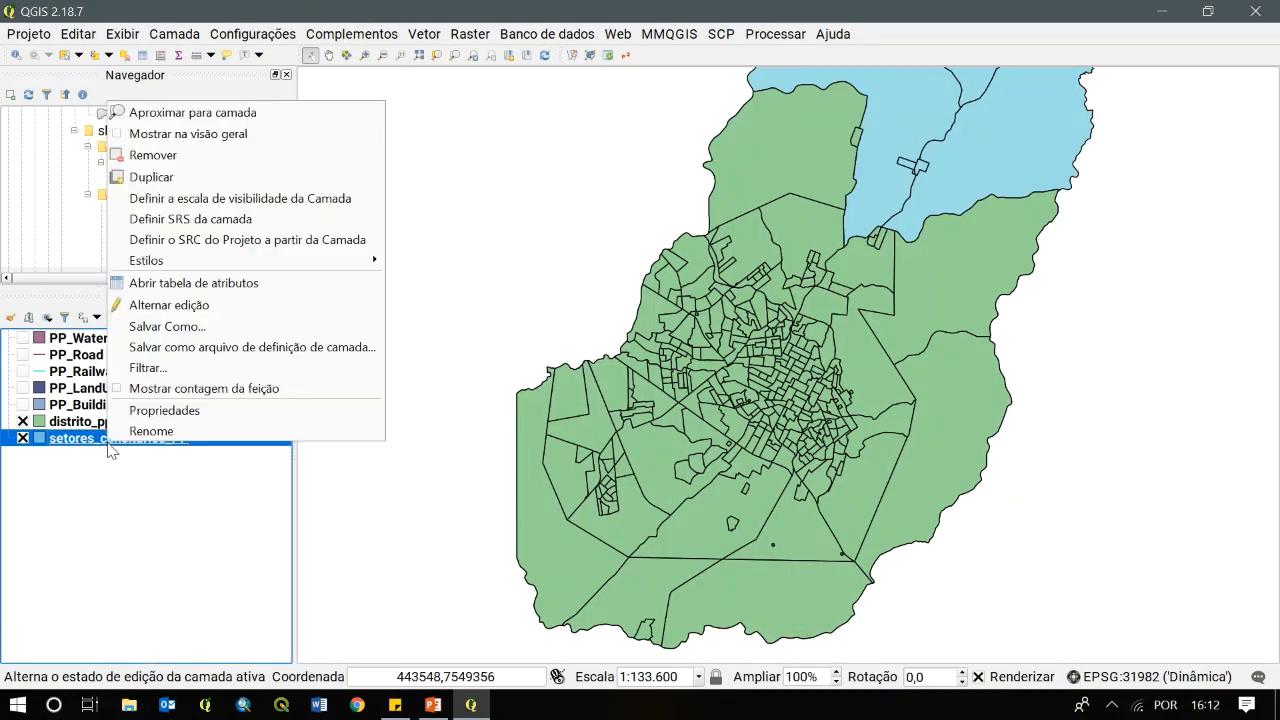
Frame the full extent of setores_censitarios_PP and switch distrito_pp's visibility off and on to compare the two layers
left_click(180, 113)
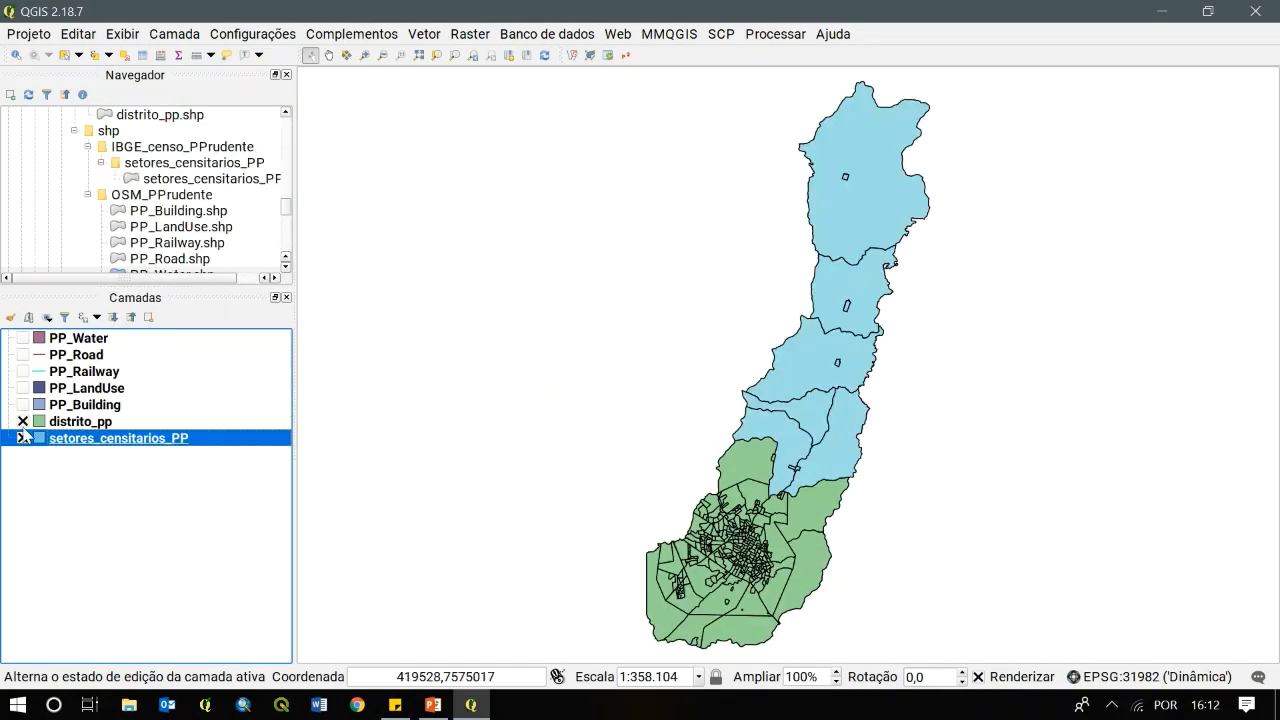
left_click(23, 421)
left_click(23, 421)
left_click(23, 421)
left_click(23, 421)
Hide the setores_censitarios_PP layer and fit the map view to the distrito_pp layer
left_click(24, 439)
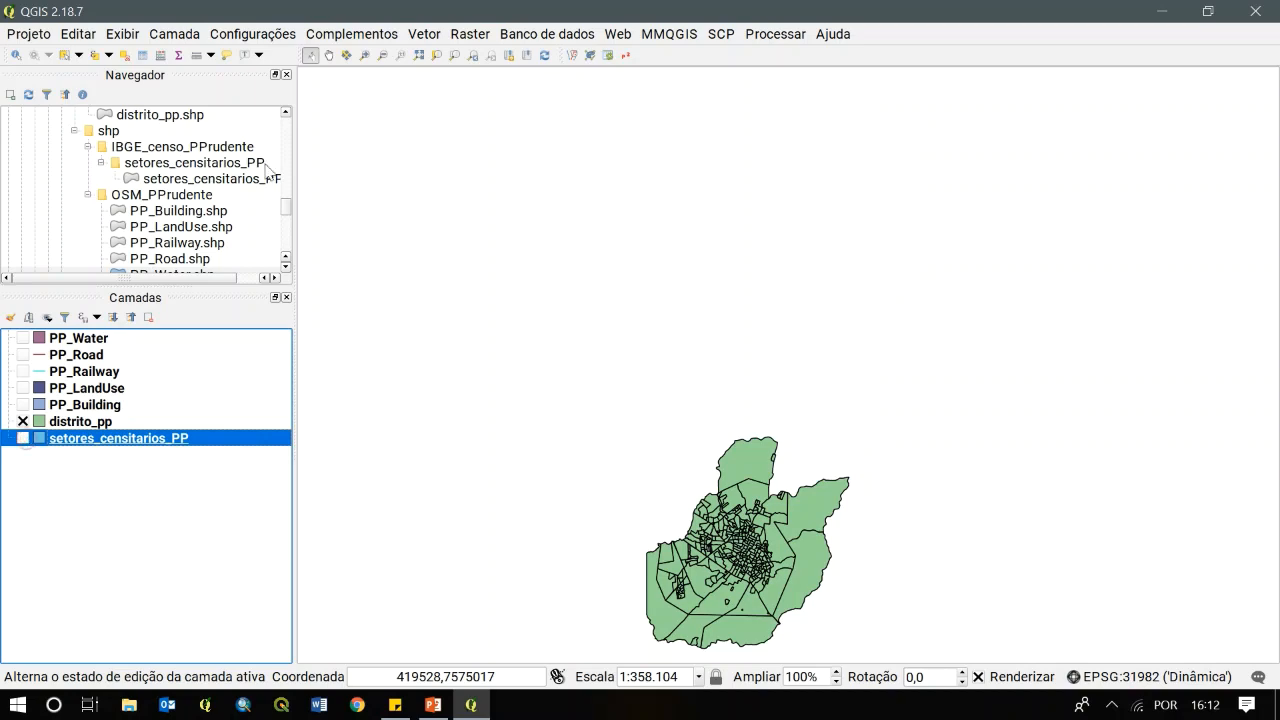
right_click(84, 427)
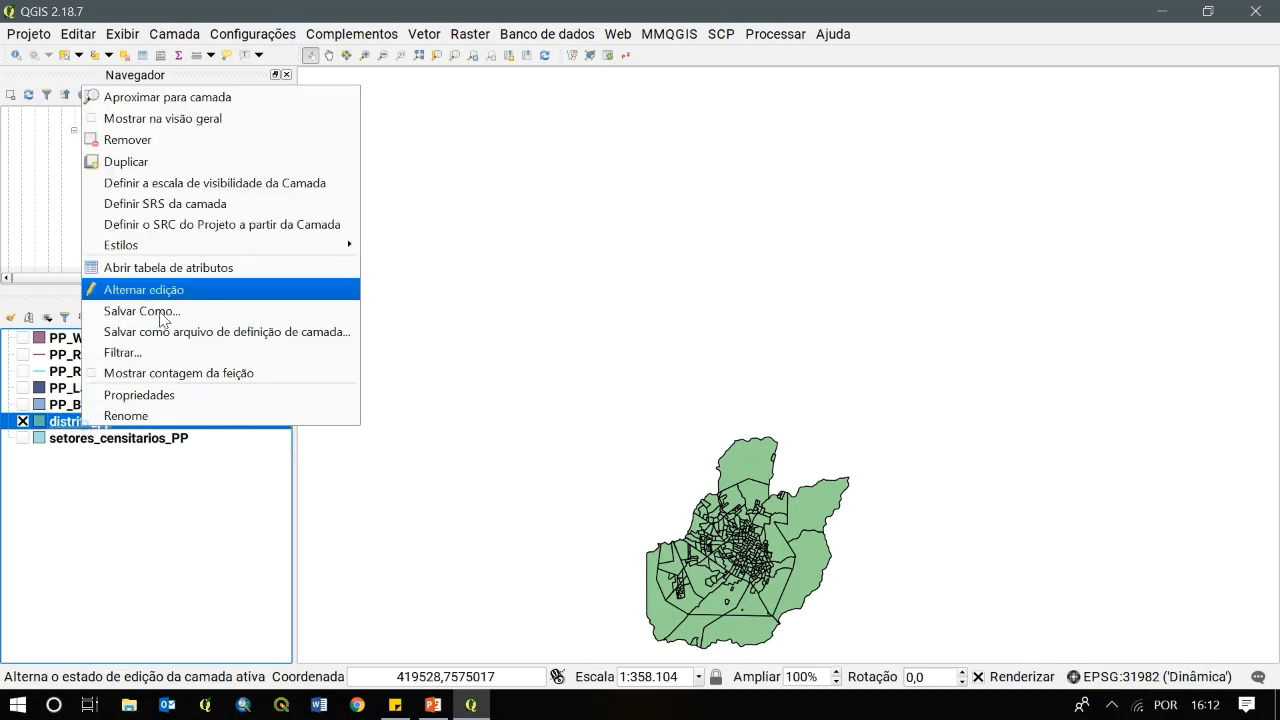
left_click(173, 91)
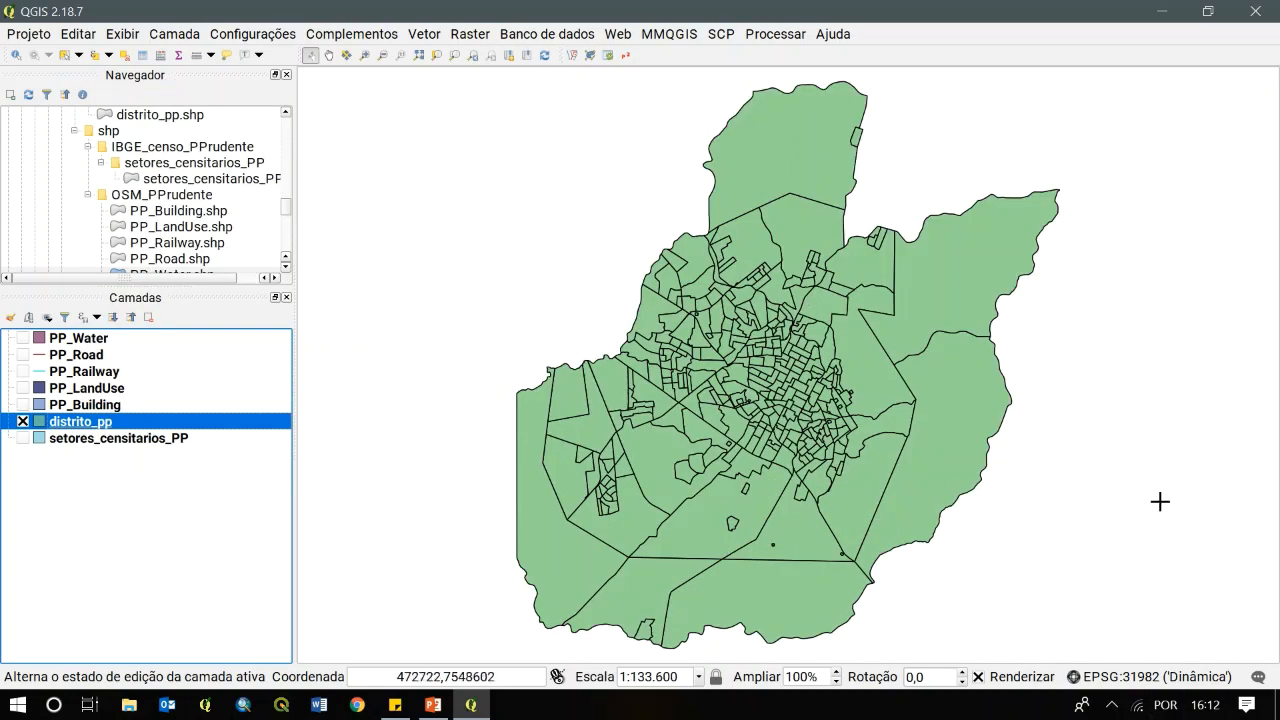
Examine the TIPO values in distrito_pp's attribute table, widening that column and sorting by it in both directions
right_click(84, 426)
left_click(170, 263)
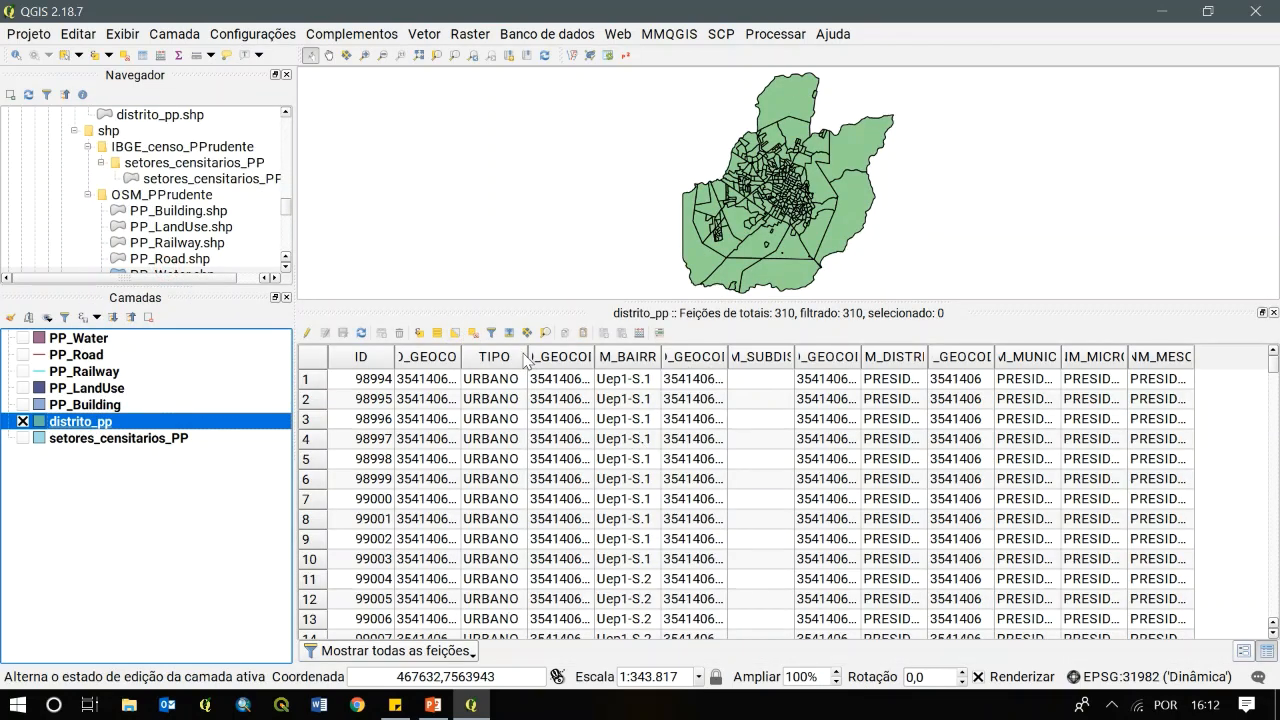
left_click_drag(528, 357, 617, 356)
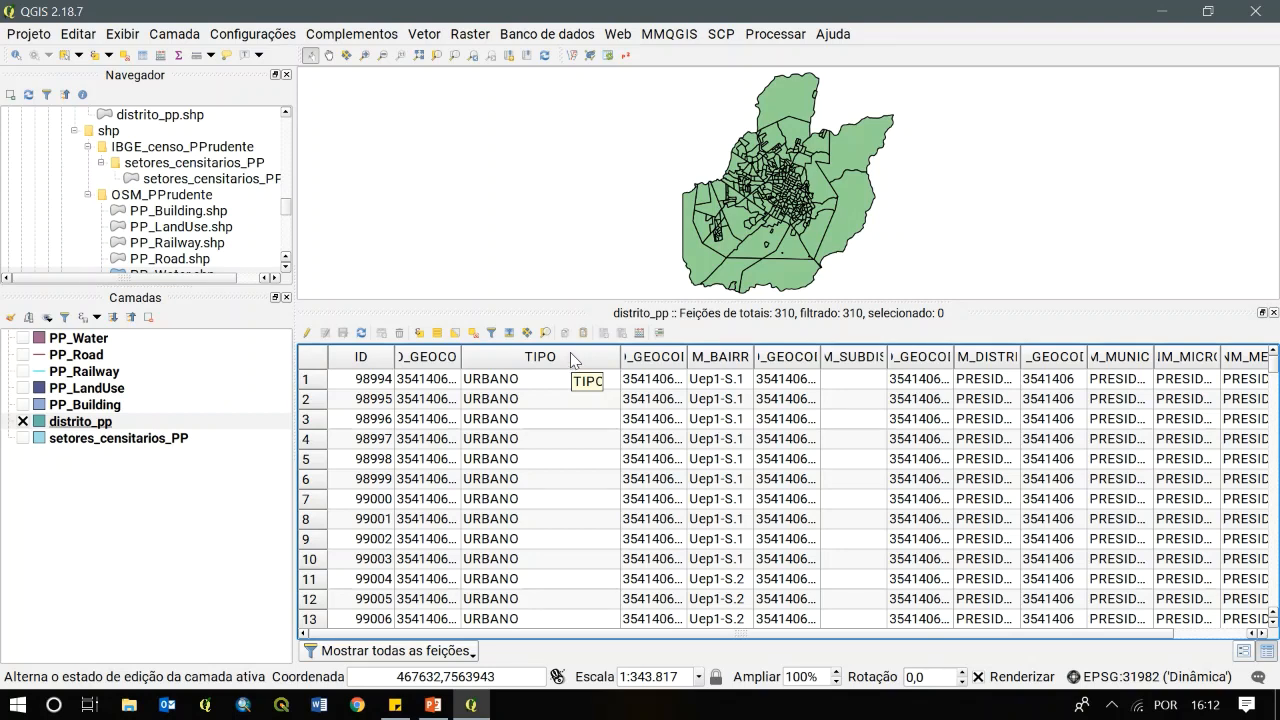
left_click(572, 359)
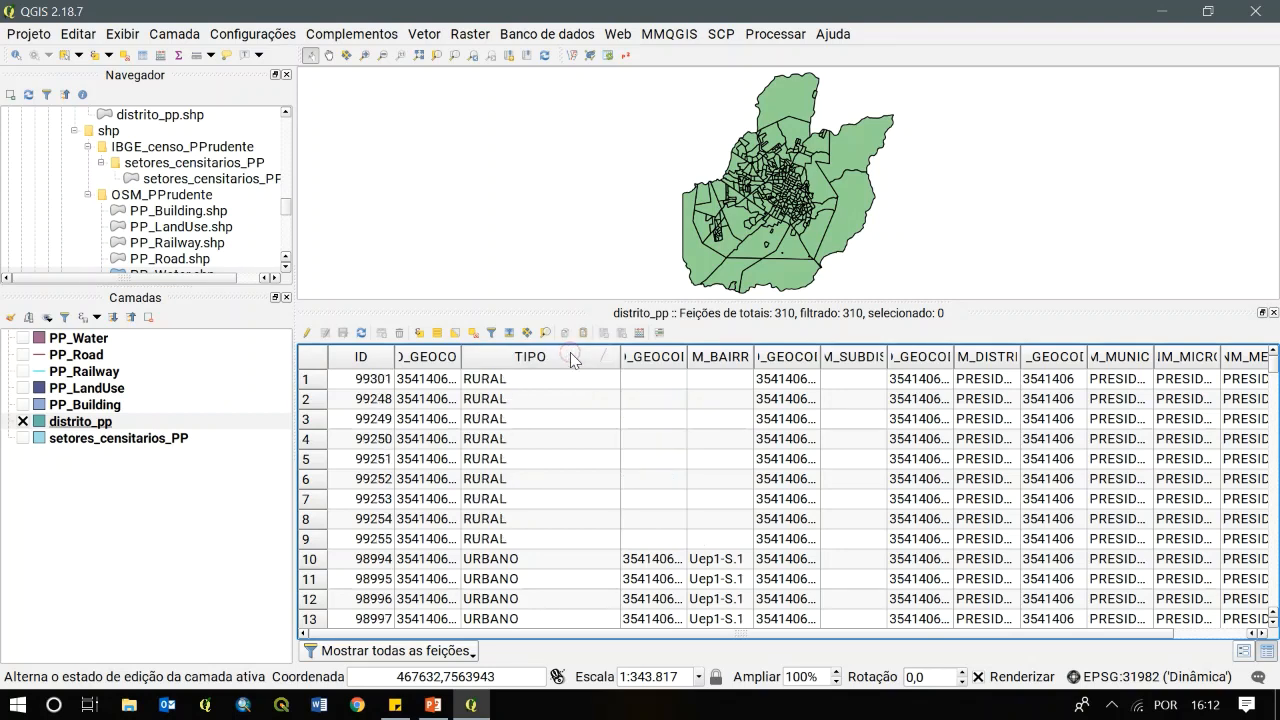
left_click(570, 352)
left_click(575, 355)
left_click(580, 360)
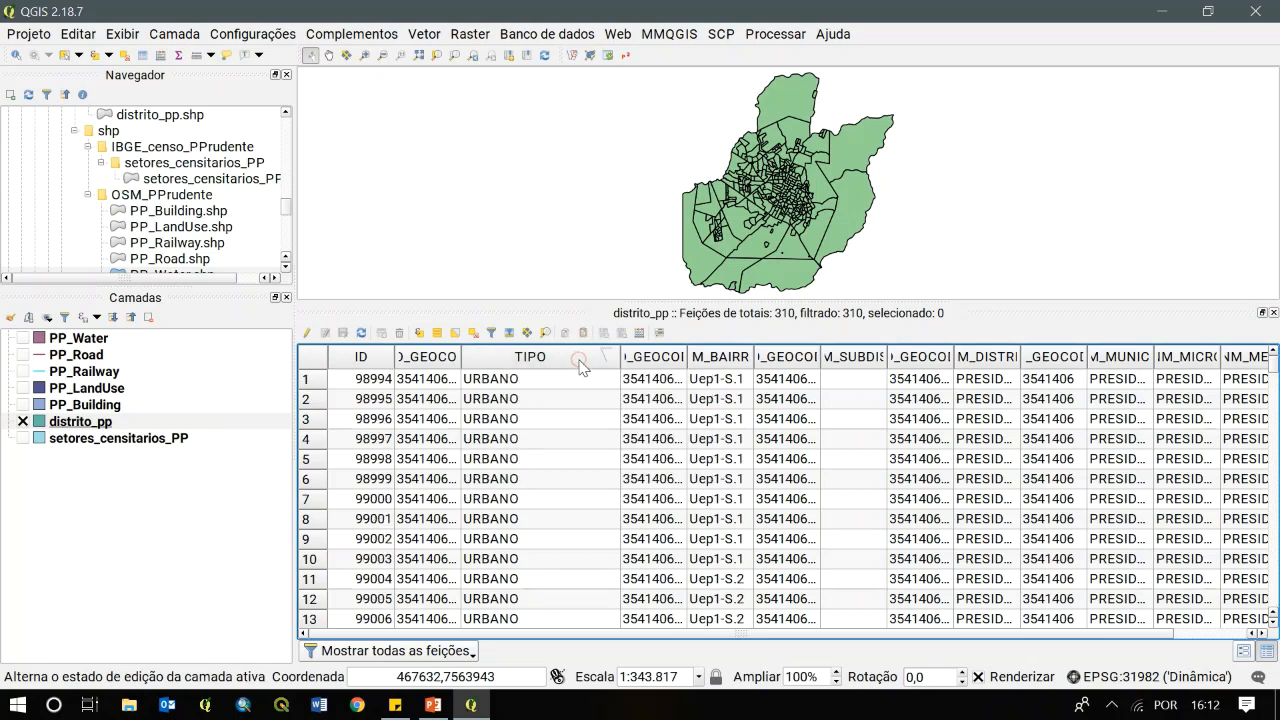
left_click(507, 360)
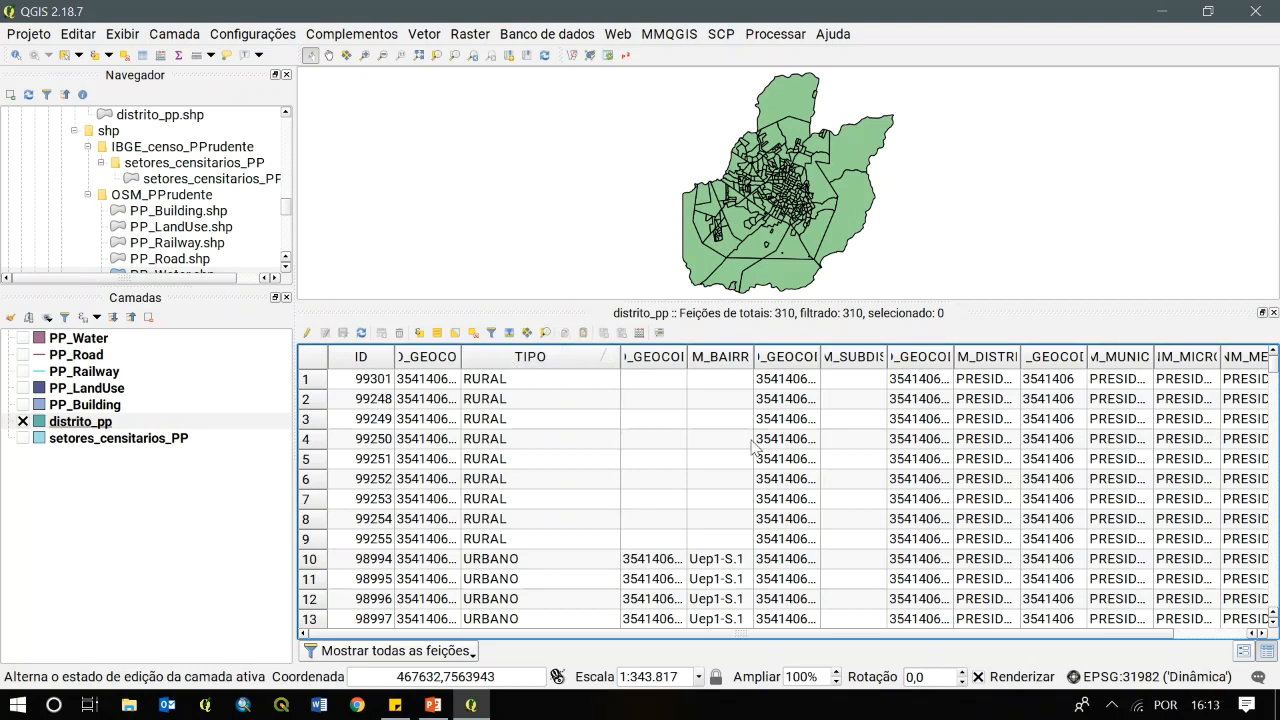
left_click(1274, 313)
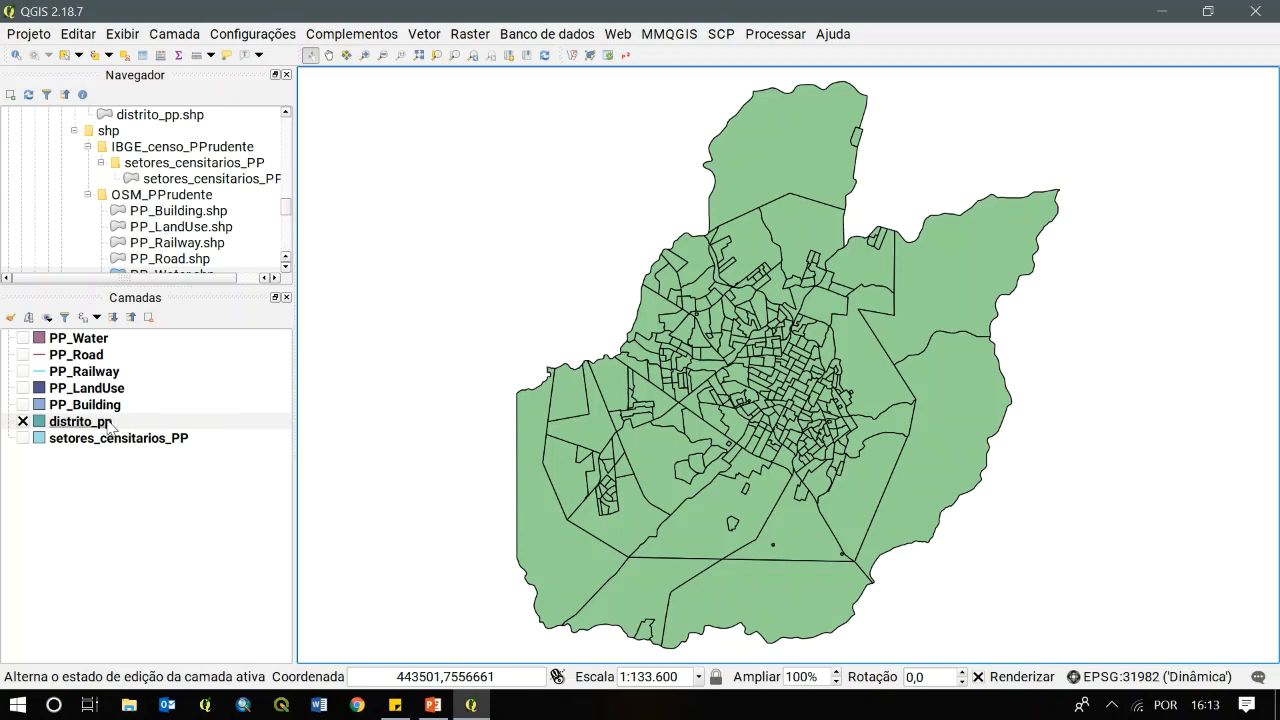
Build the filter expression "TIPO" = 'URBANO' for the distrito_pp layer
right_click(107, 421)
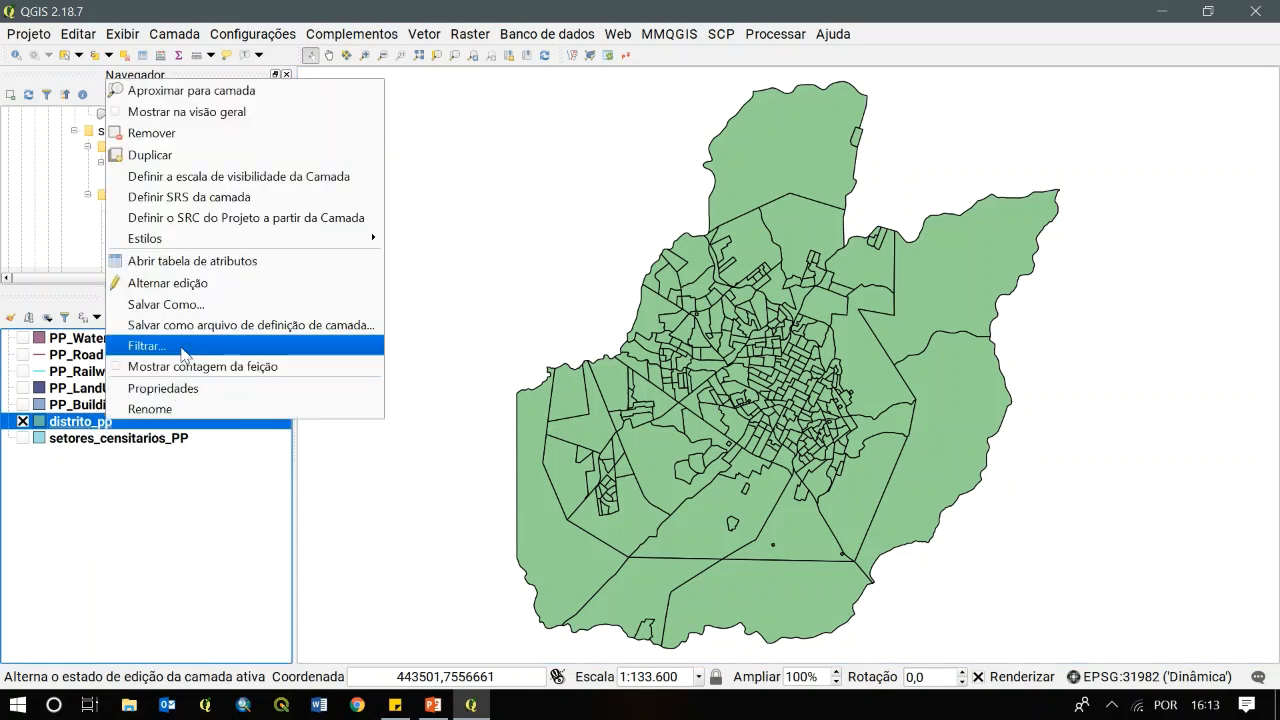
left_click(140, 345)
scroll(180, 284, "down", 1)
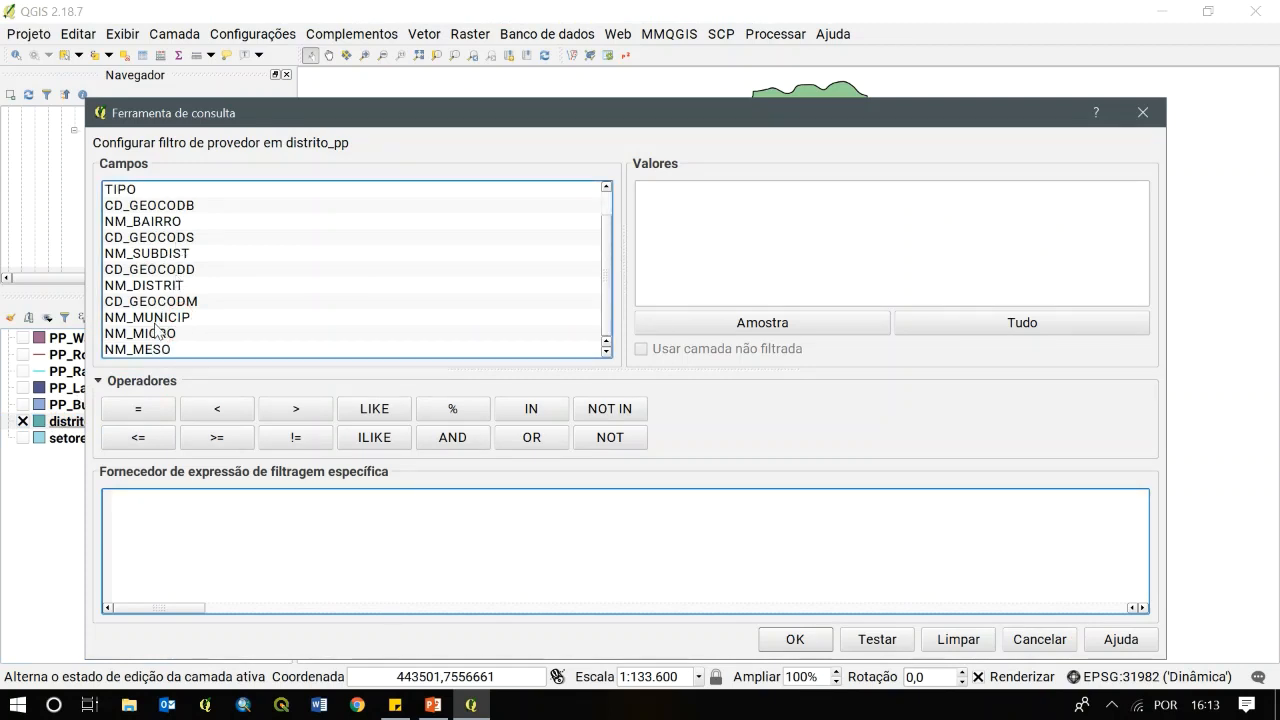
scroll(159, 332, "up", 1)
double_click(125, 222)
left_click(138, 408)
left_click(927, 322)
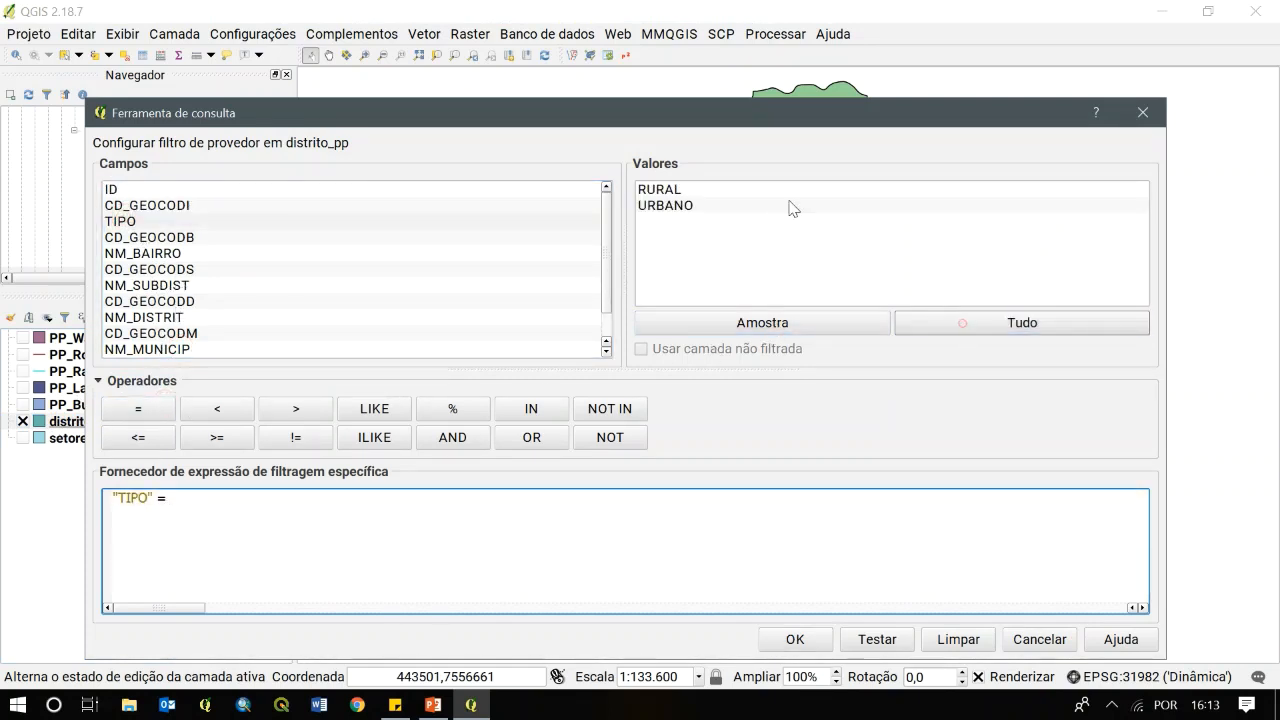
double_click(668, 206)
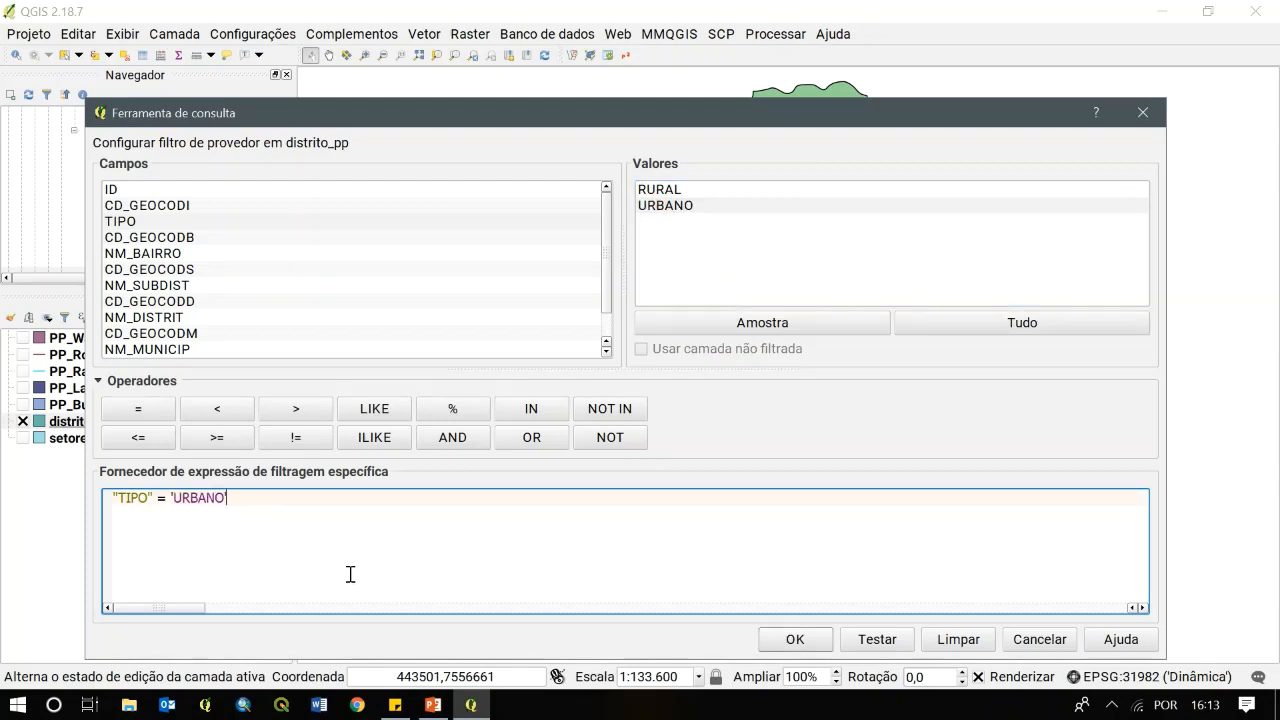
Test the urban sector filter expression and apply it to the distrito_pp layer
left_click(880, 638)
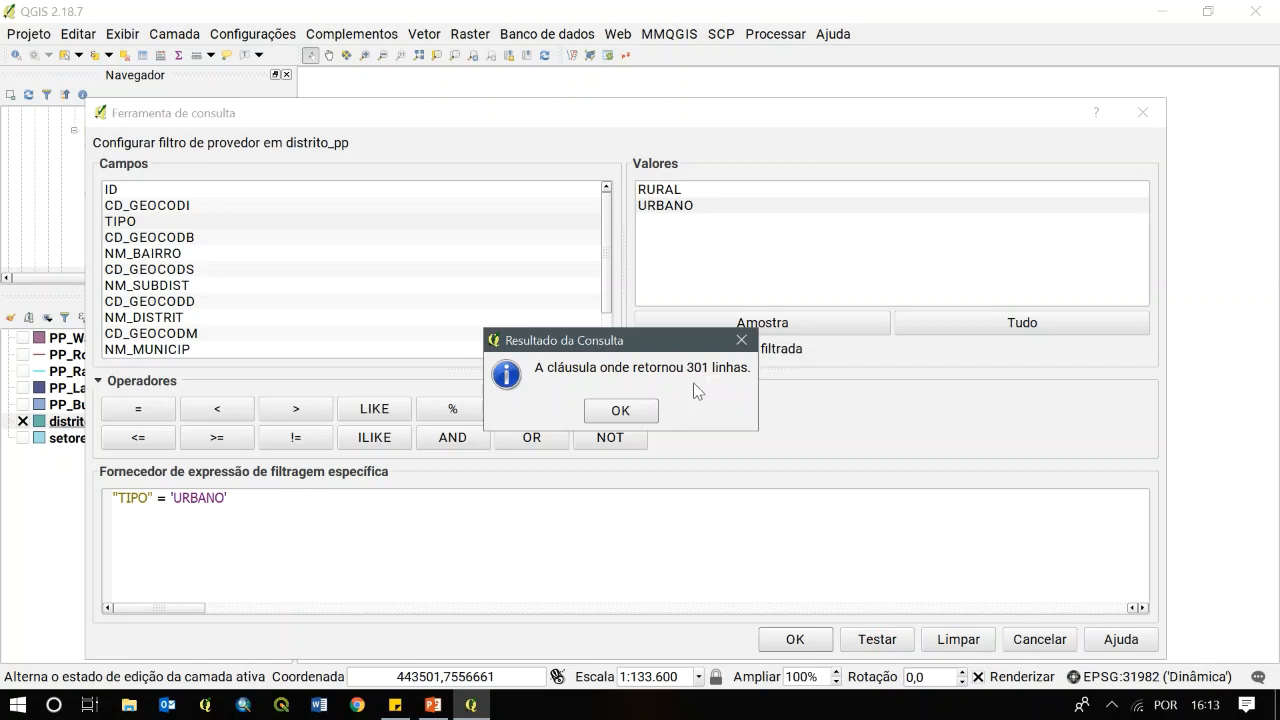
left_click(641, 412)
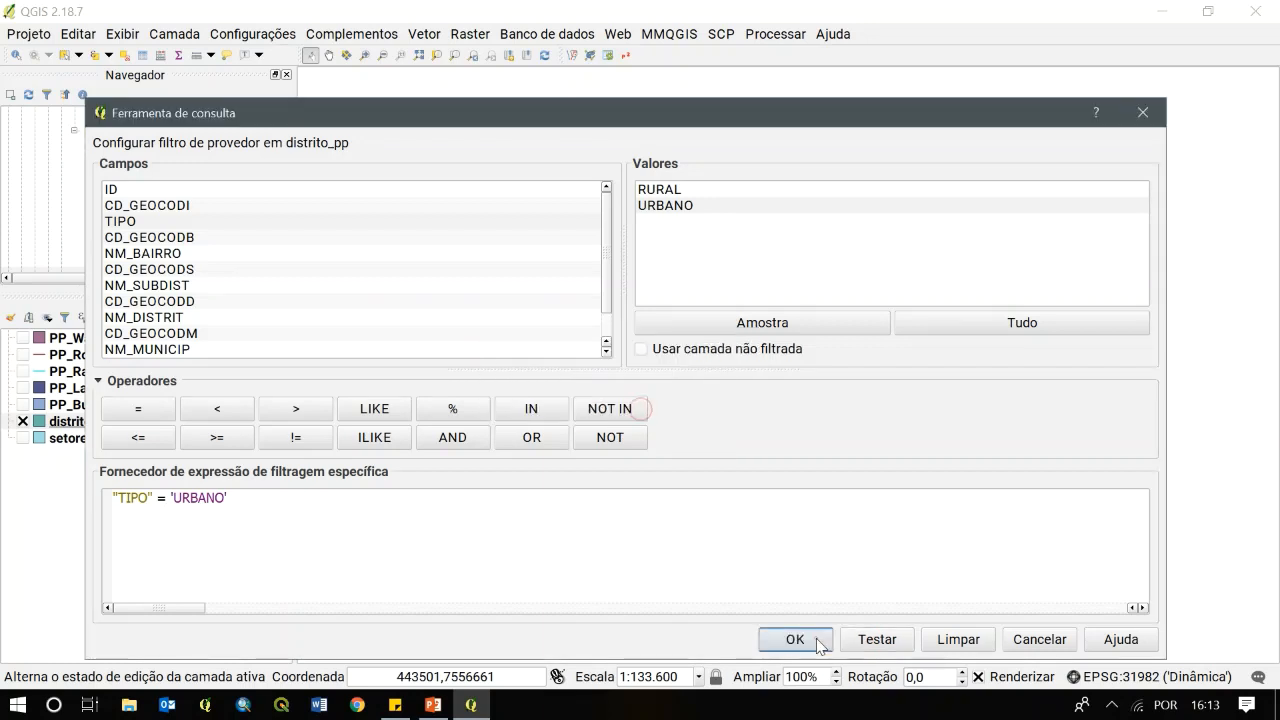
left_click(794, 639)
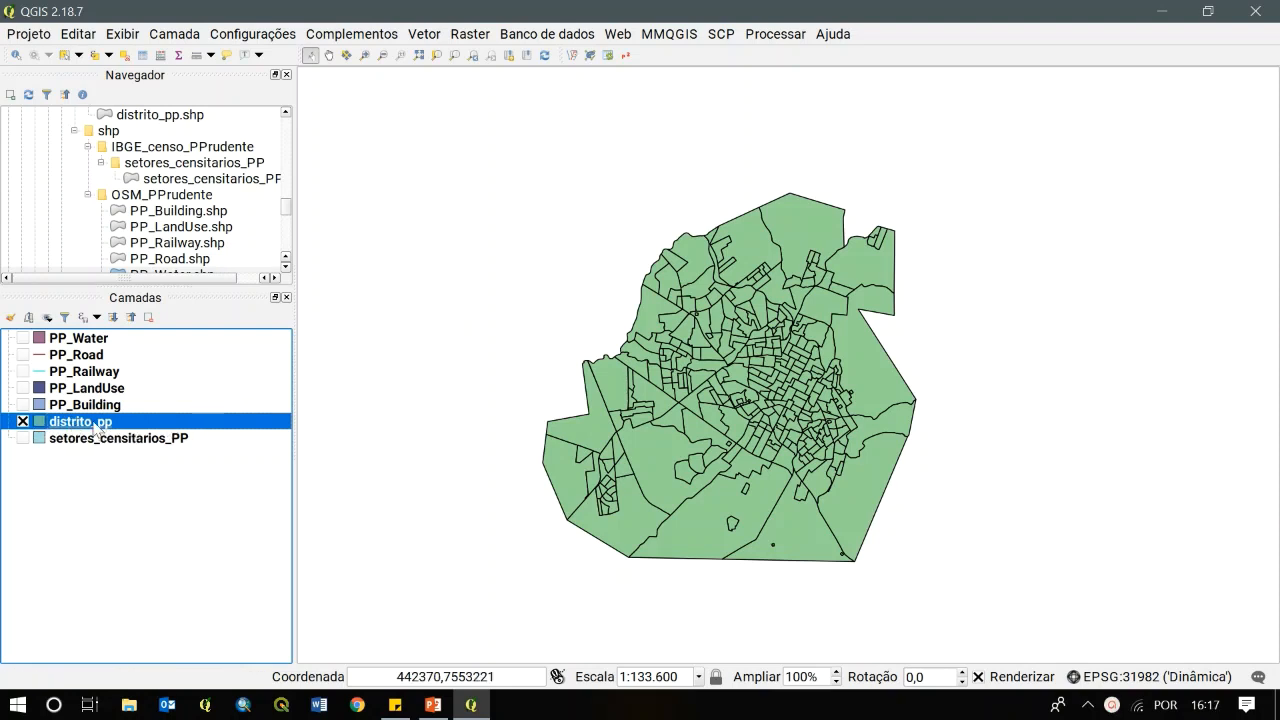
Export the filtered distrito_pp layer as shapefile distrito_pp-areaurbana in the pratica03 results folder, in EPSG:31982, adding it to the map
right_click(98, 428)
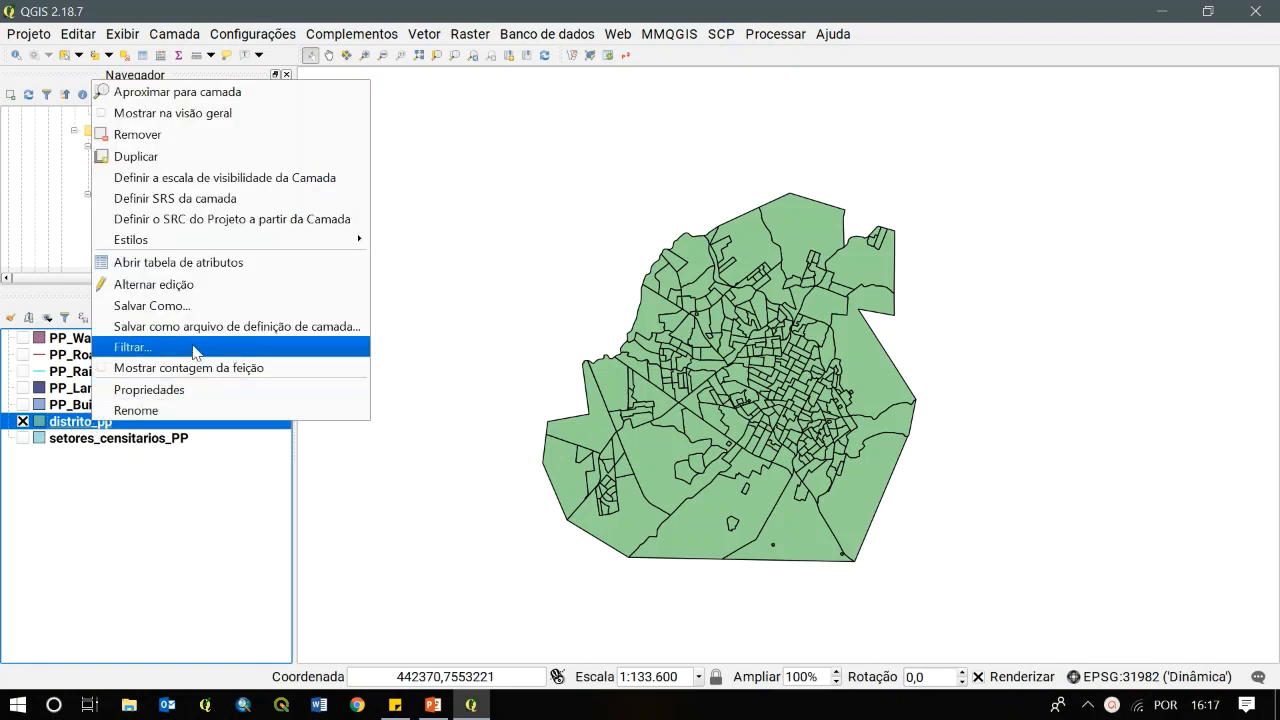
left_click(180, 307)
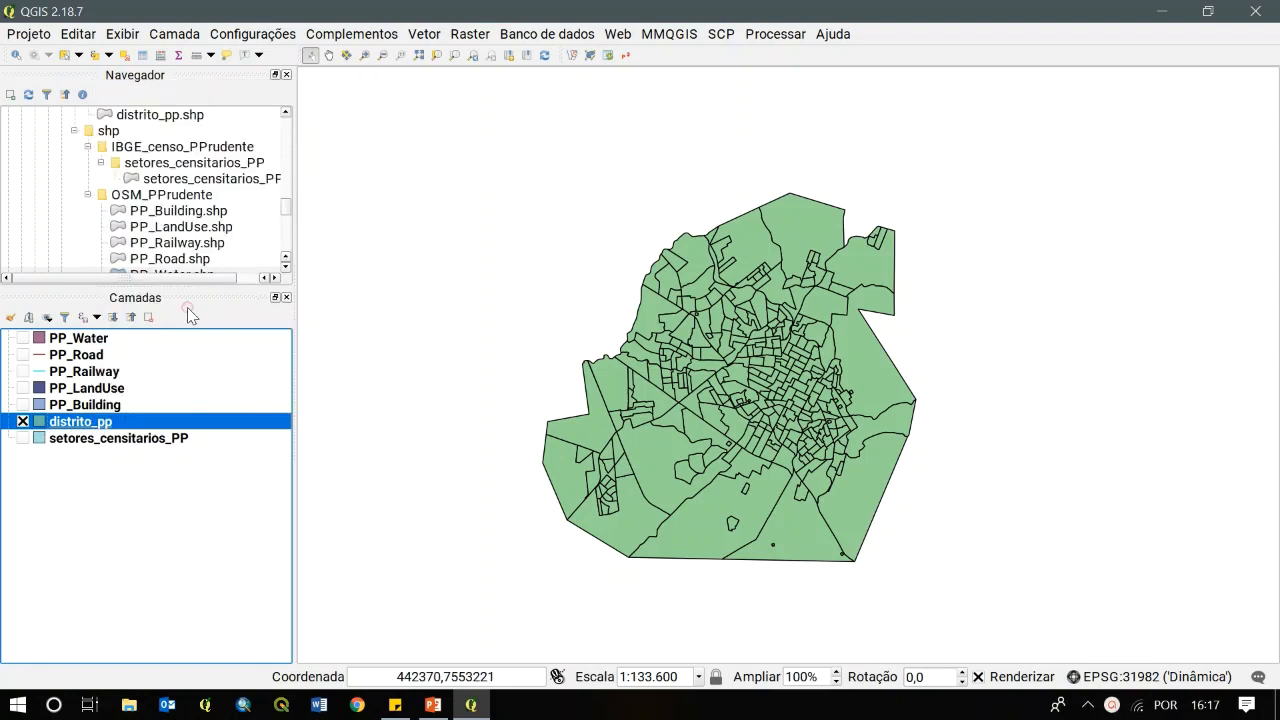
left_click(1050, 149)
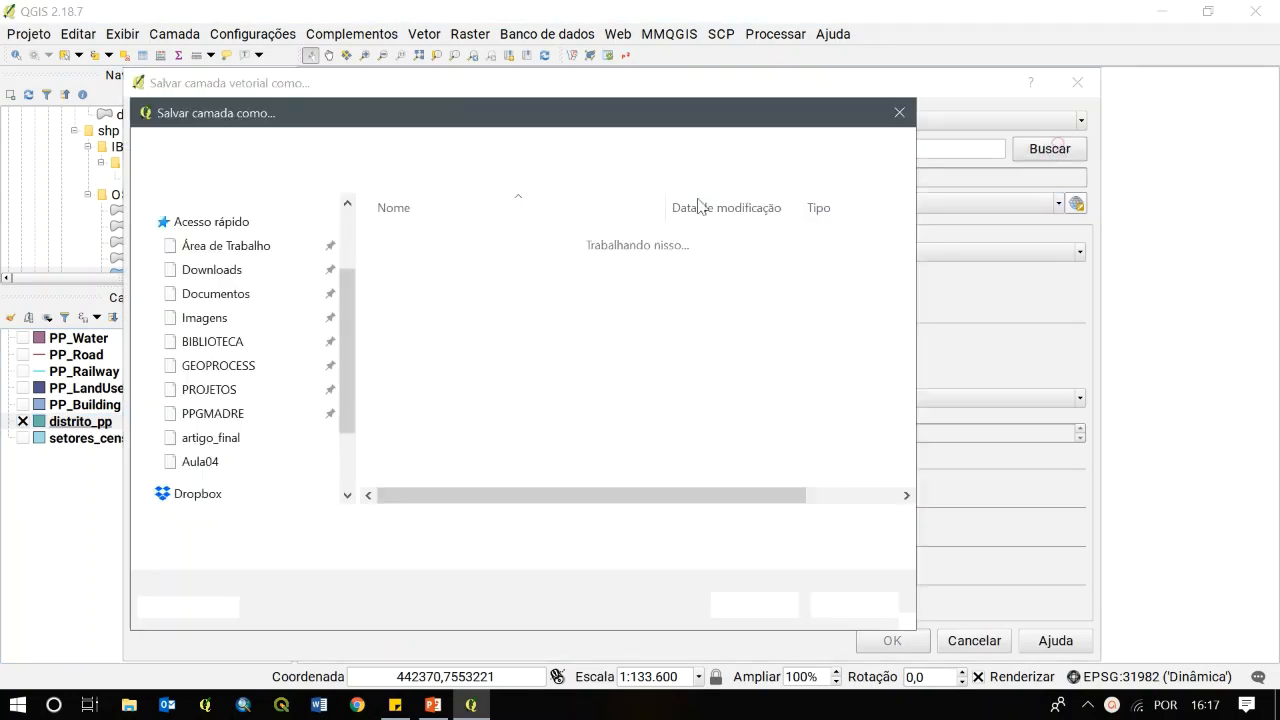
left_click(424, 246)
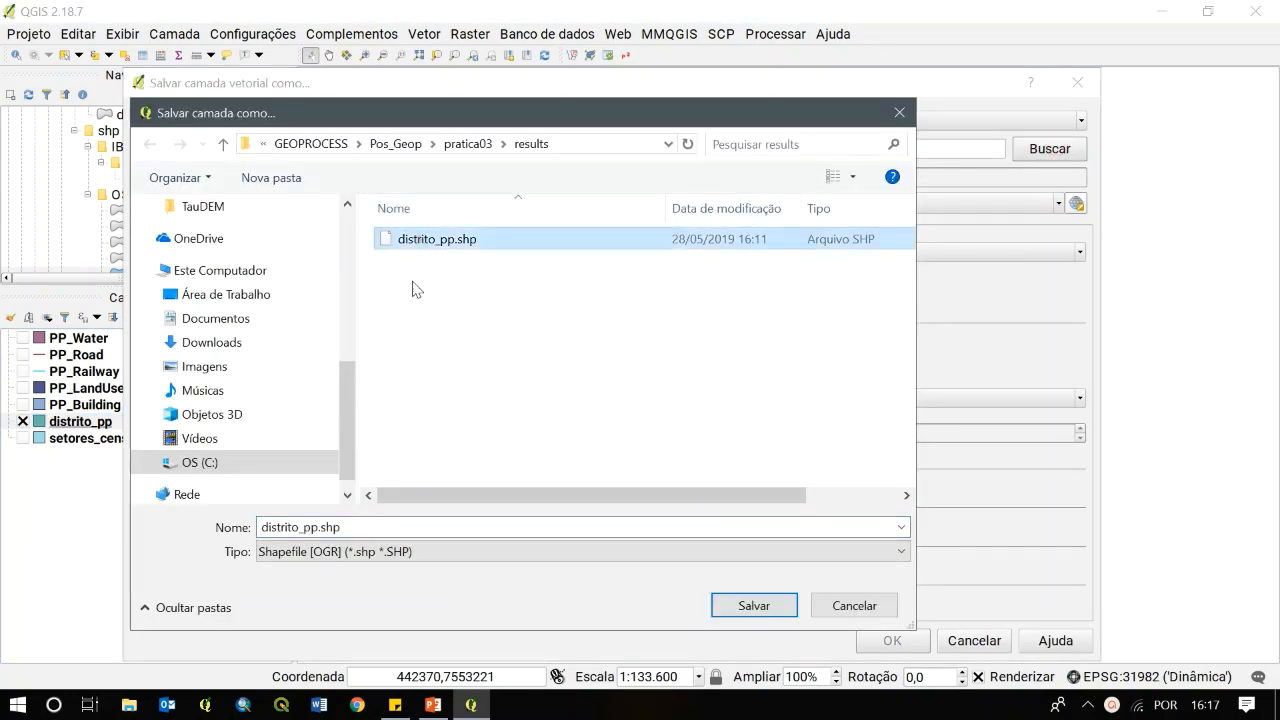
double_click(314, 528)
left_click(318, 528)
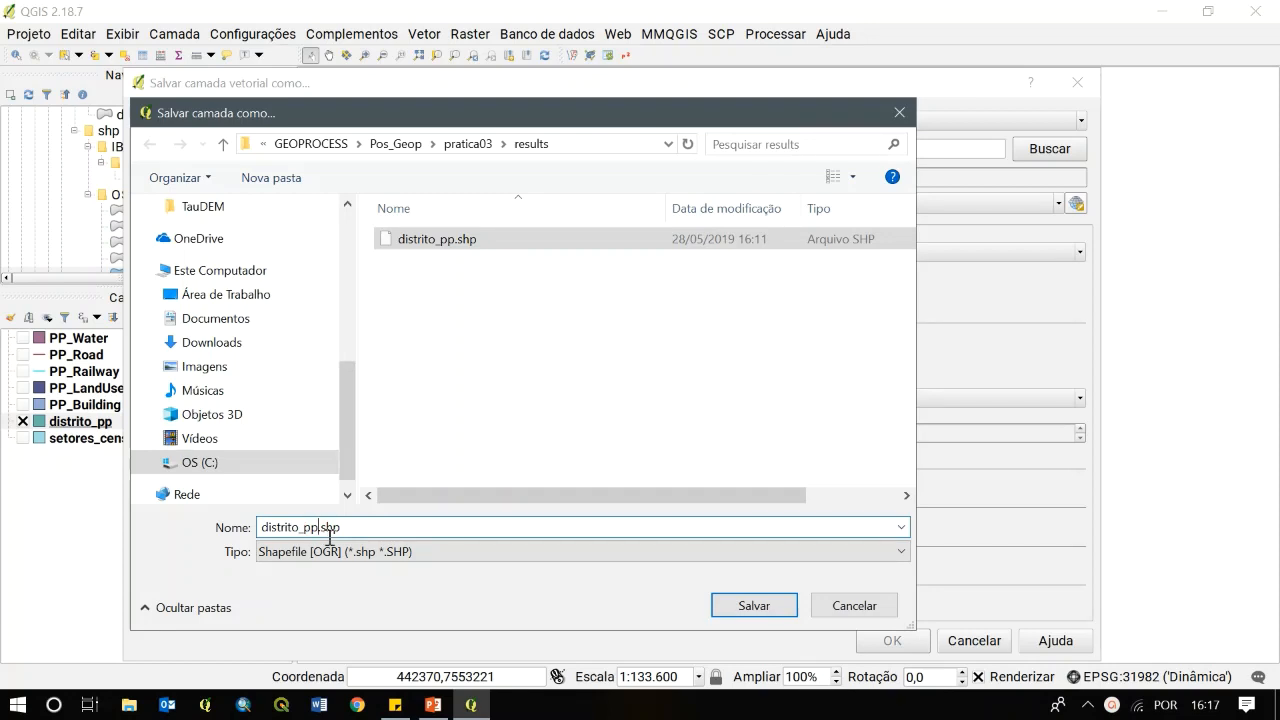
type("-")
type("area")
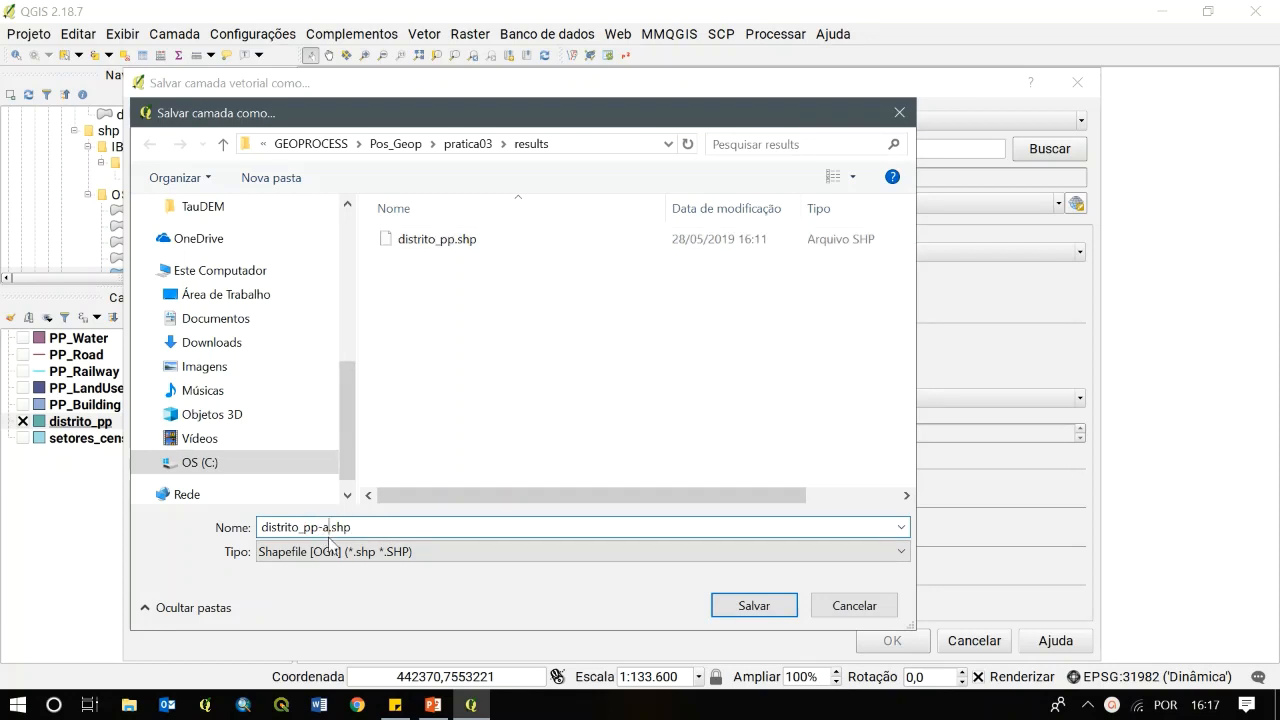
type("urbana")
left_click(754, 606)
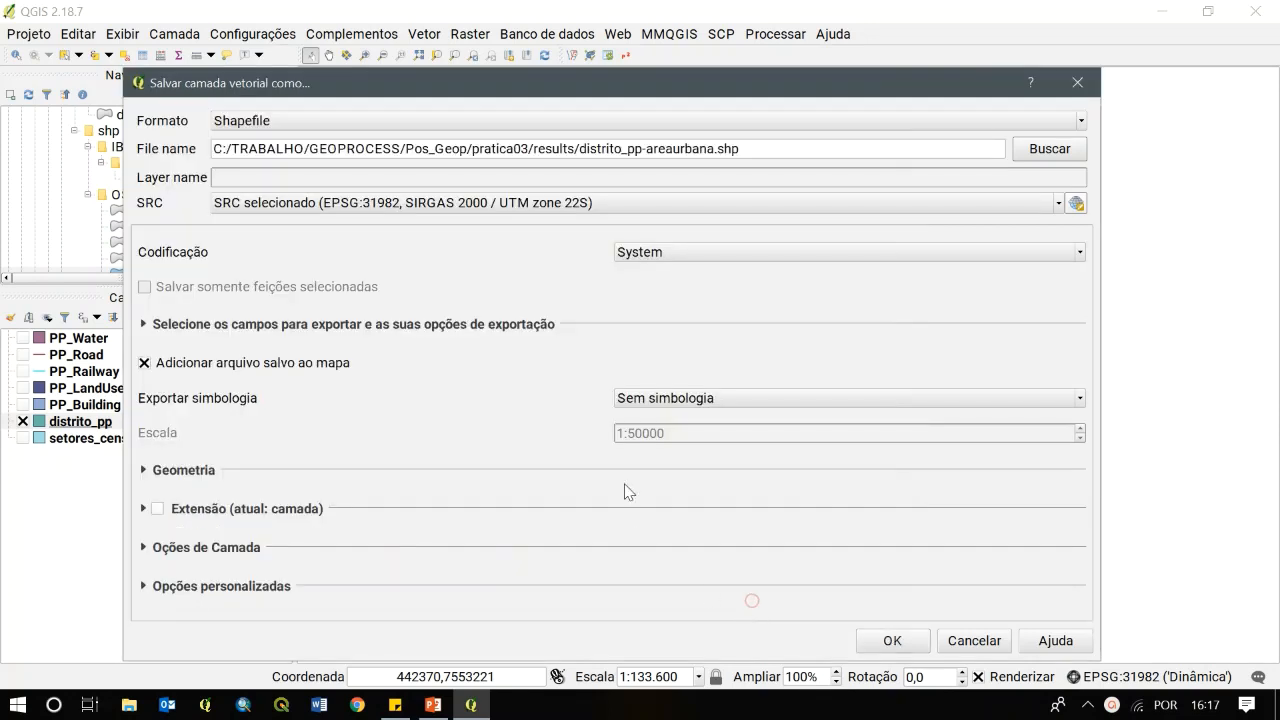
left_click(892, 640)
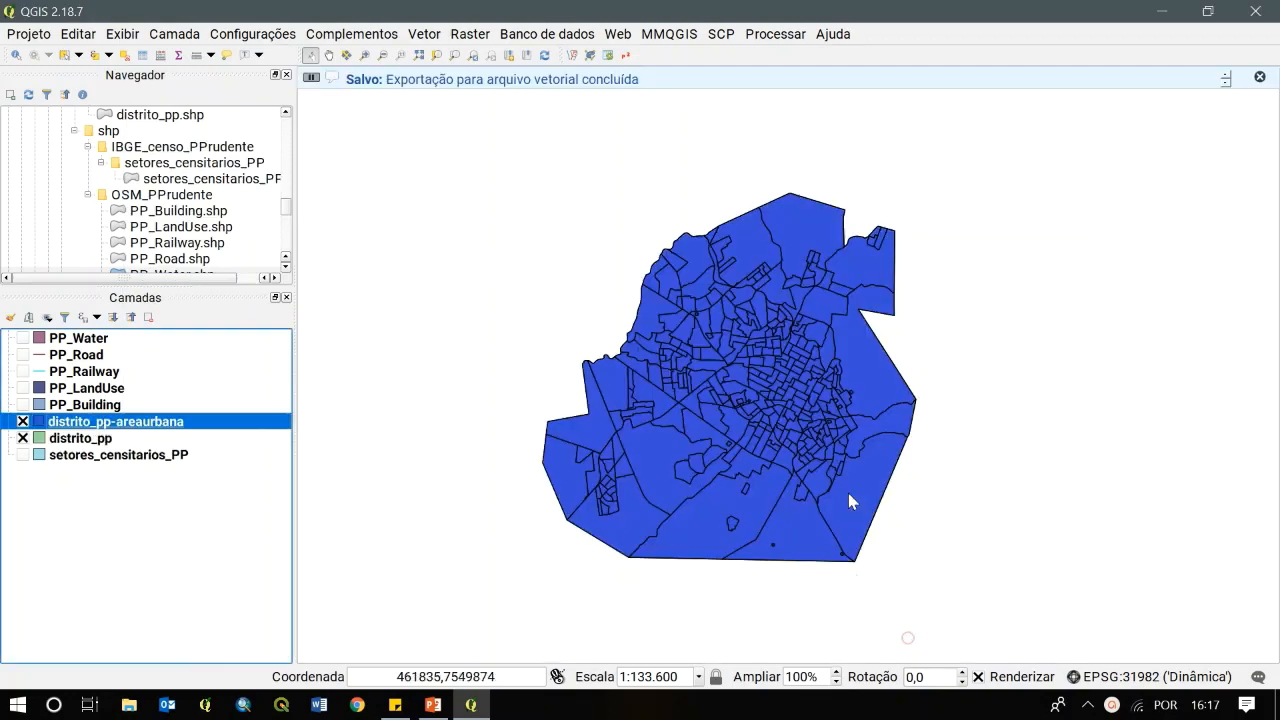
Hide distrito_pp and check the TIPO values in distrito_pp-areaurbana's attribute table by widening and sorting that column
left_click(24, 439)
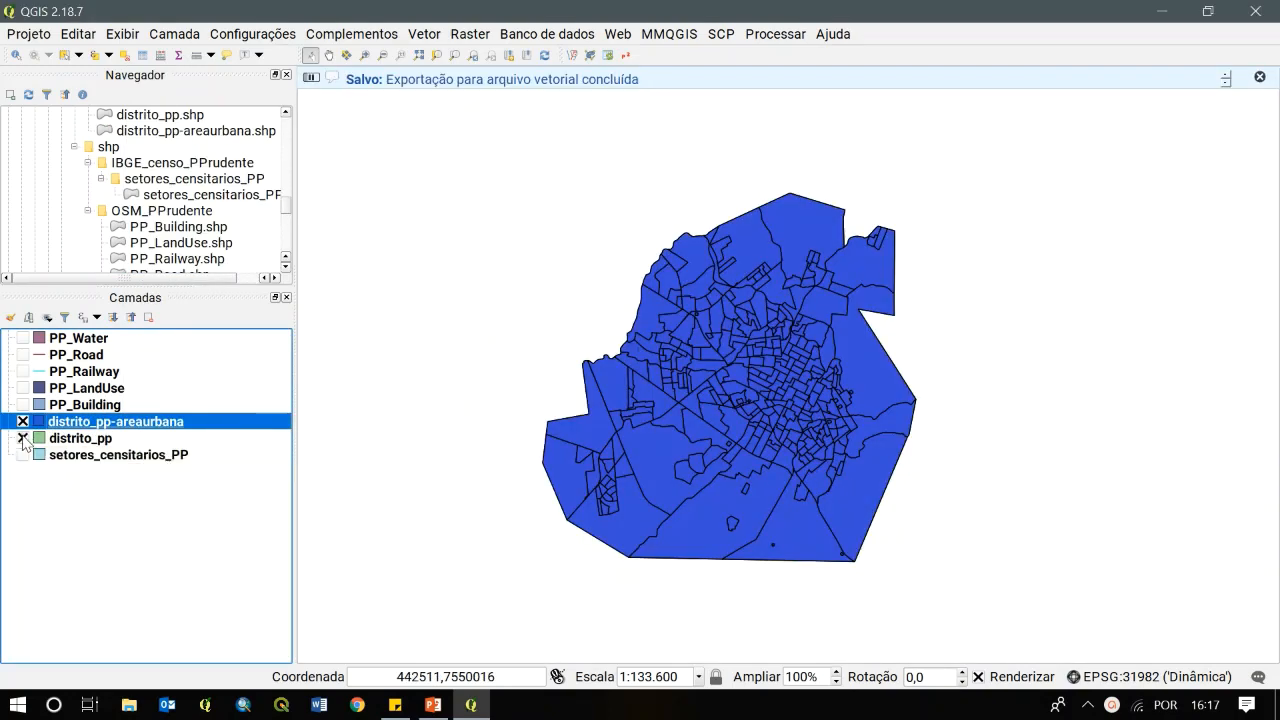
right_click(104, 422)
left_click(175, 256)
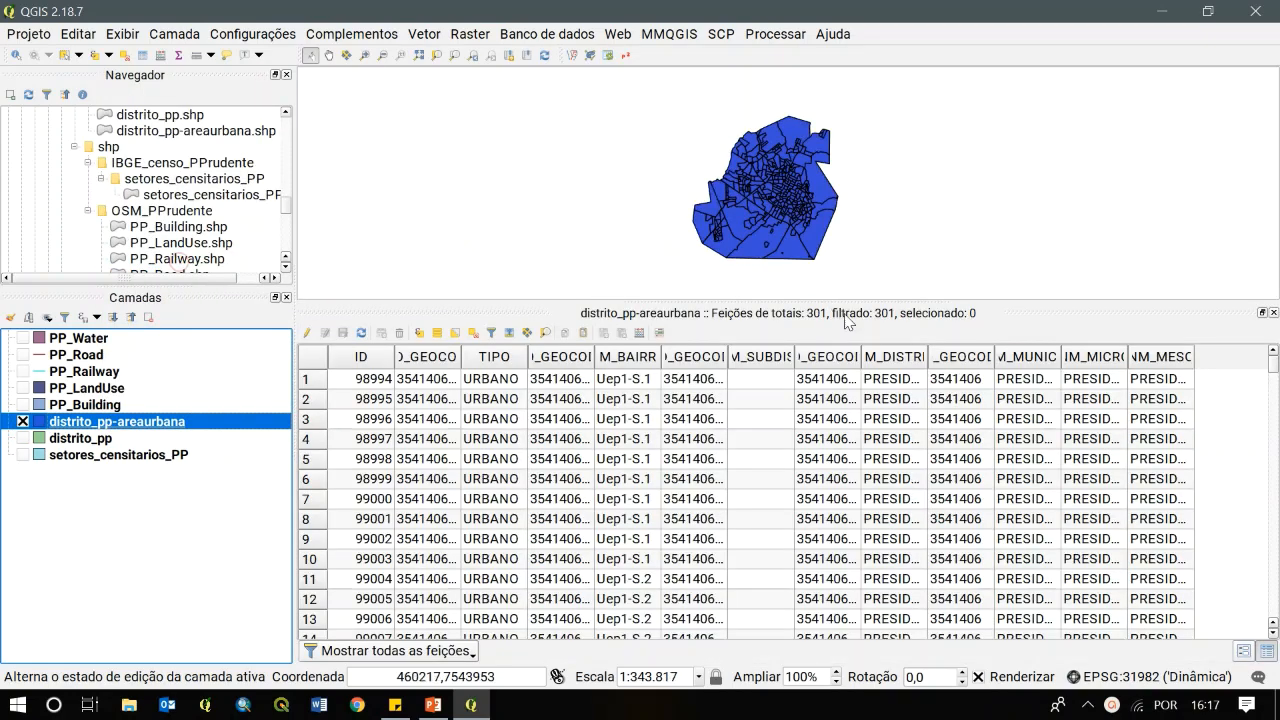
left_click_drag(528, 357, 624, 357)
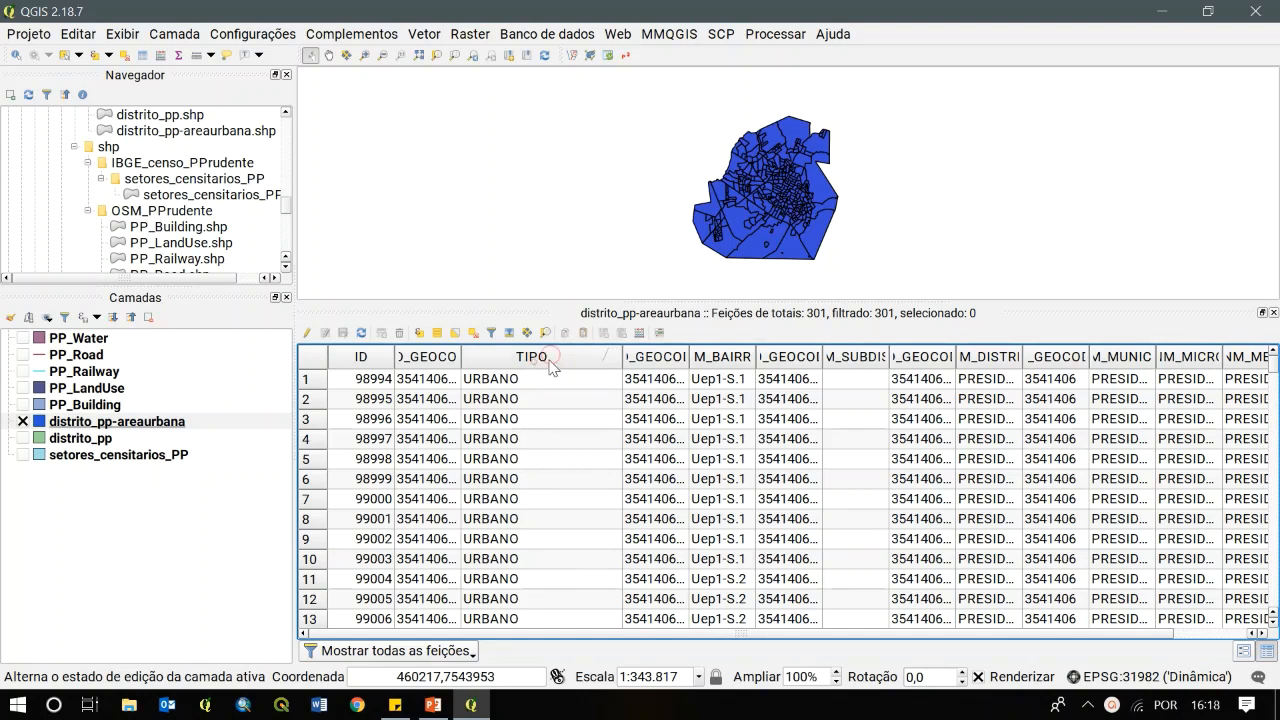
left_click(526, 358)
left_click(1273, 313)
left_click(194, 509)
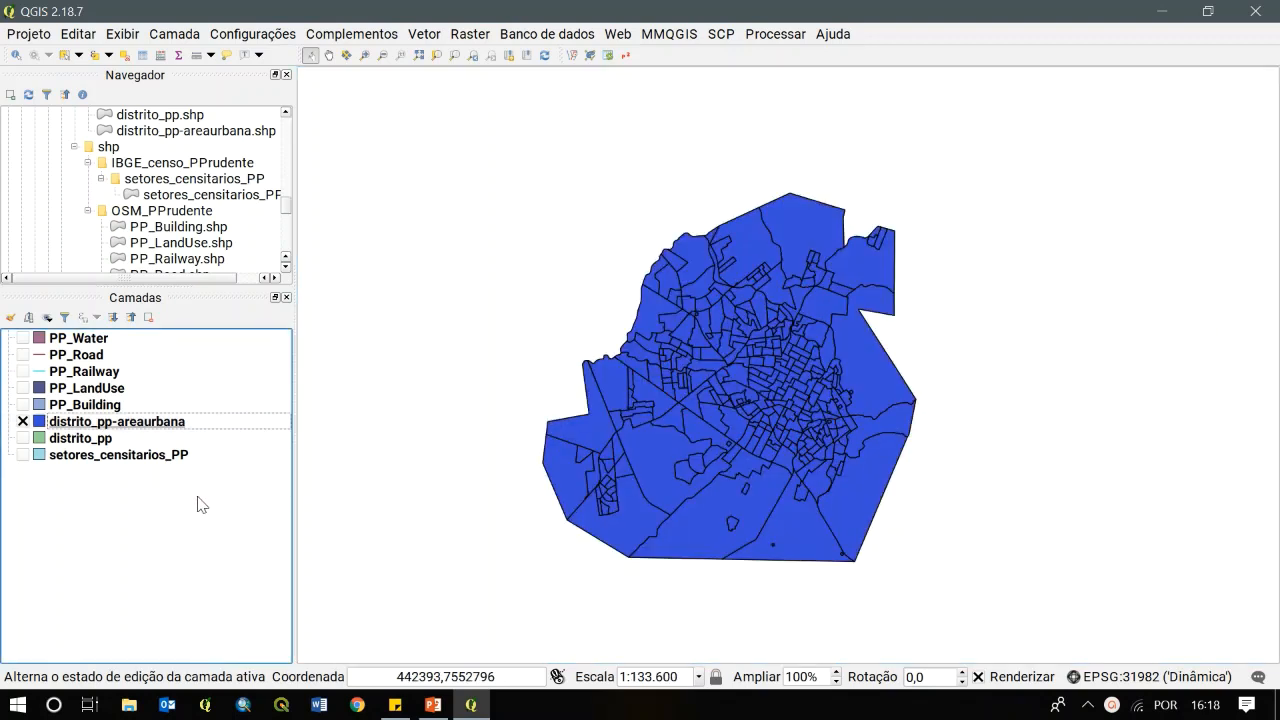
Compare distrito_pp-areaurbana with distrito_pp by toggling their visibility, leaving only distrito_pp displayed
left_click(22, 424)
left_click(84, 544)
left_click(22, 438)
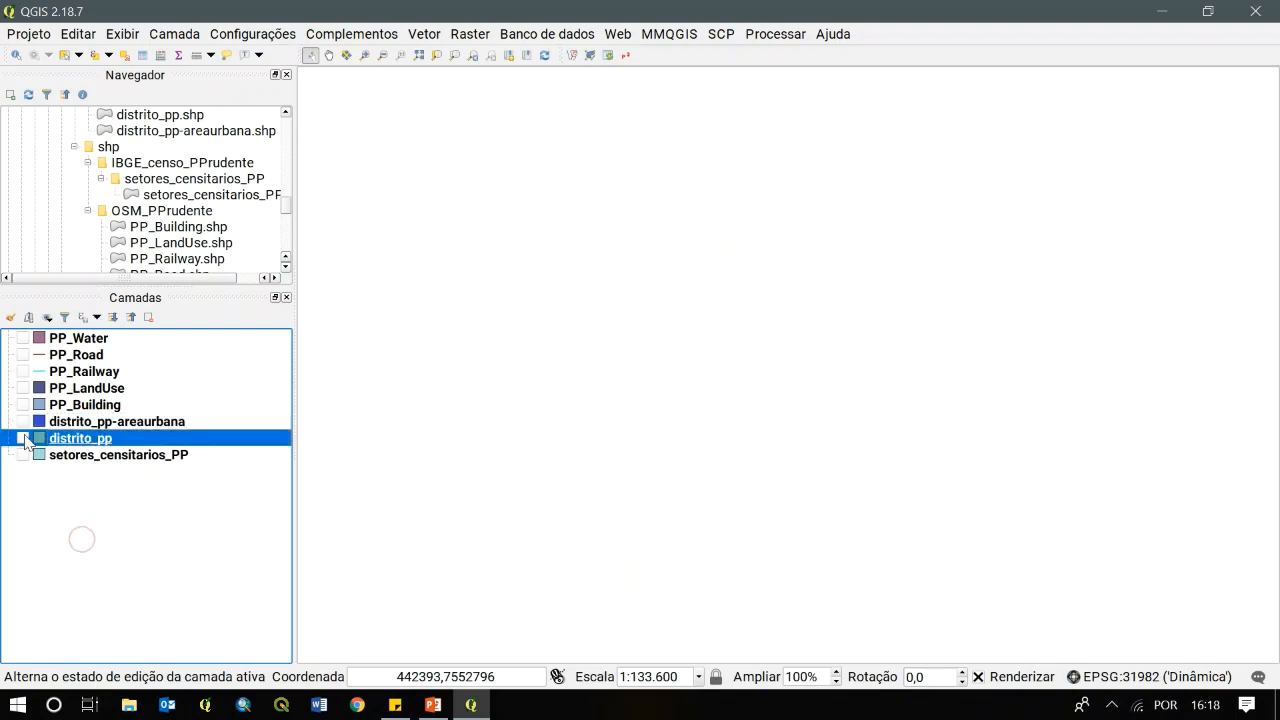
left_click(25, 423)
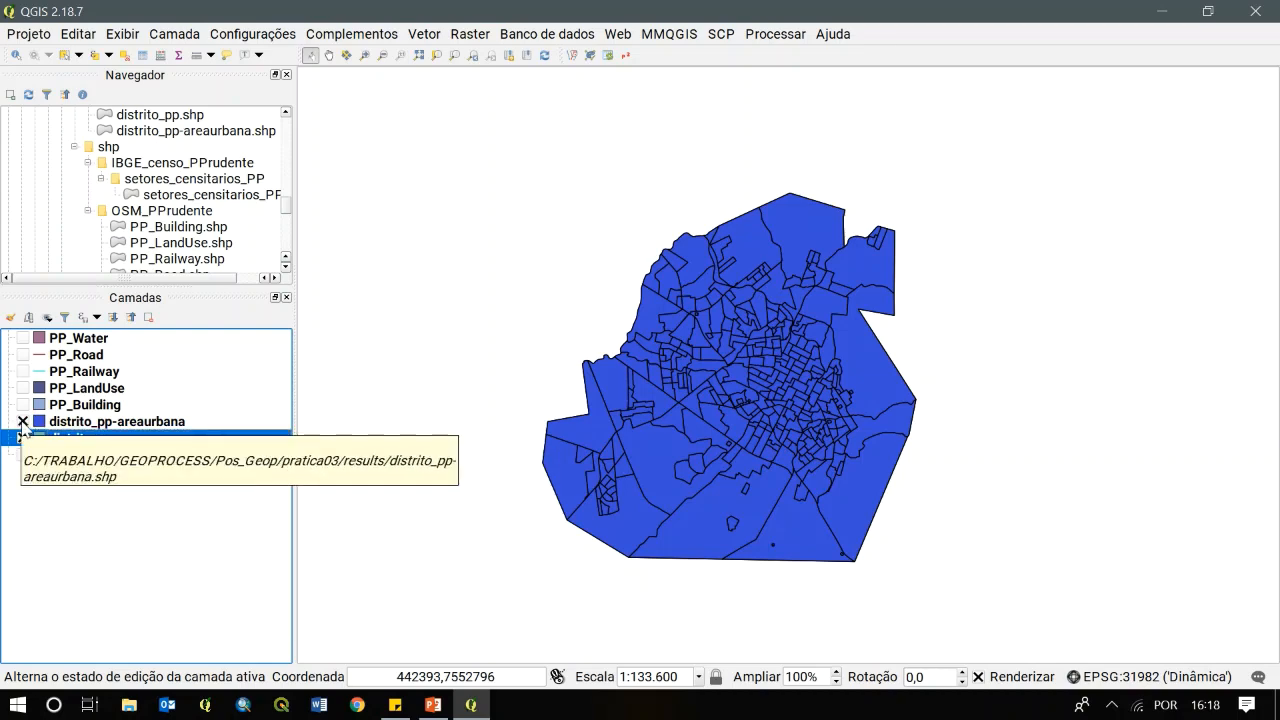
left_click(55, 424)
left_click(25, 423)
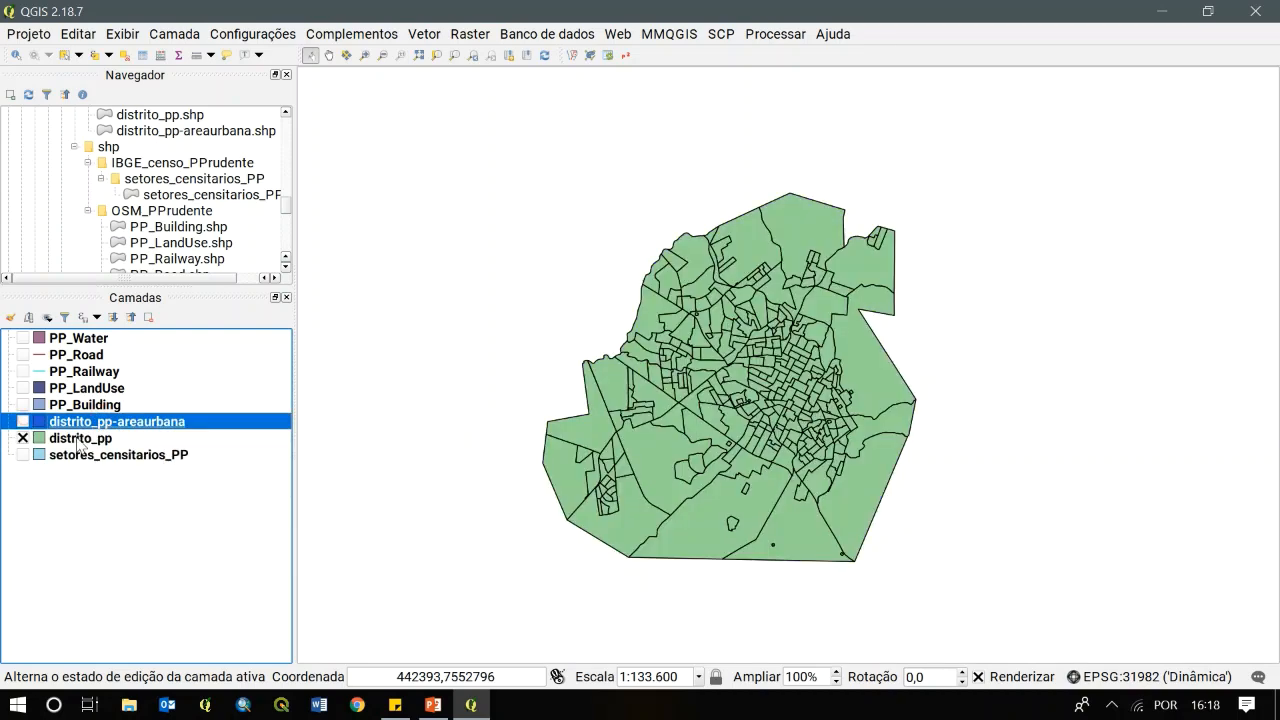
Clear the TIPO filter from the distrito_pp layer
right_click(70, 440)
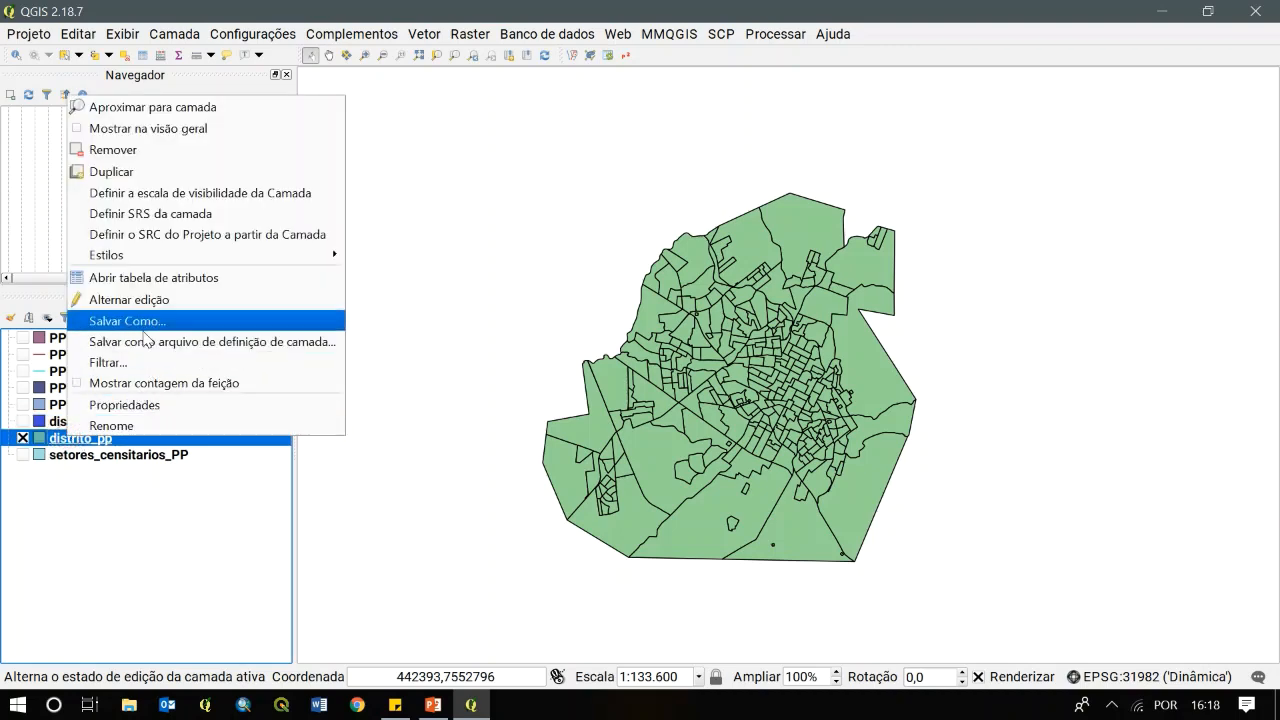
left_click(112, 363)
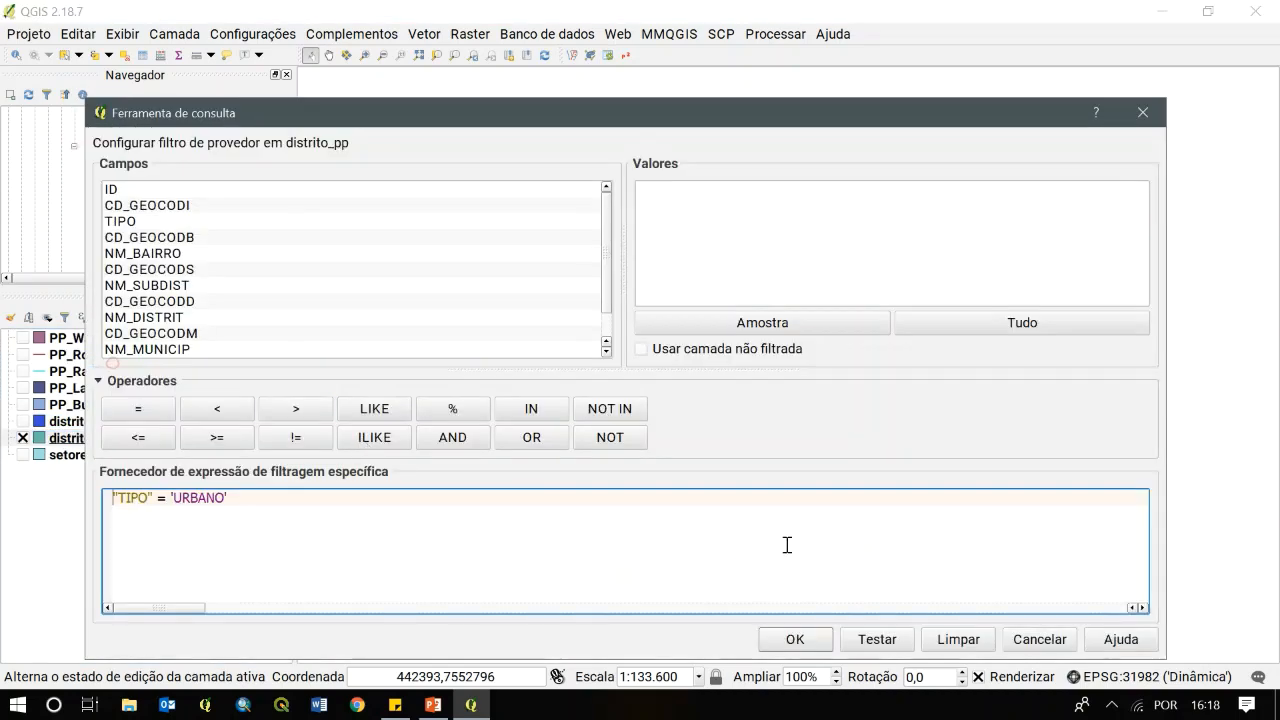
left_click(967, 642)
left_click(795, 639)
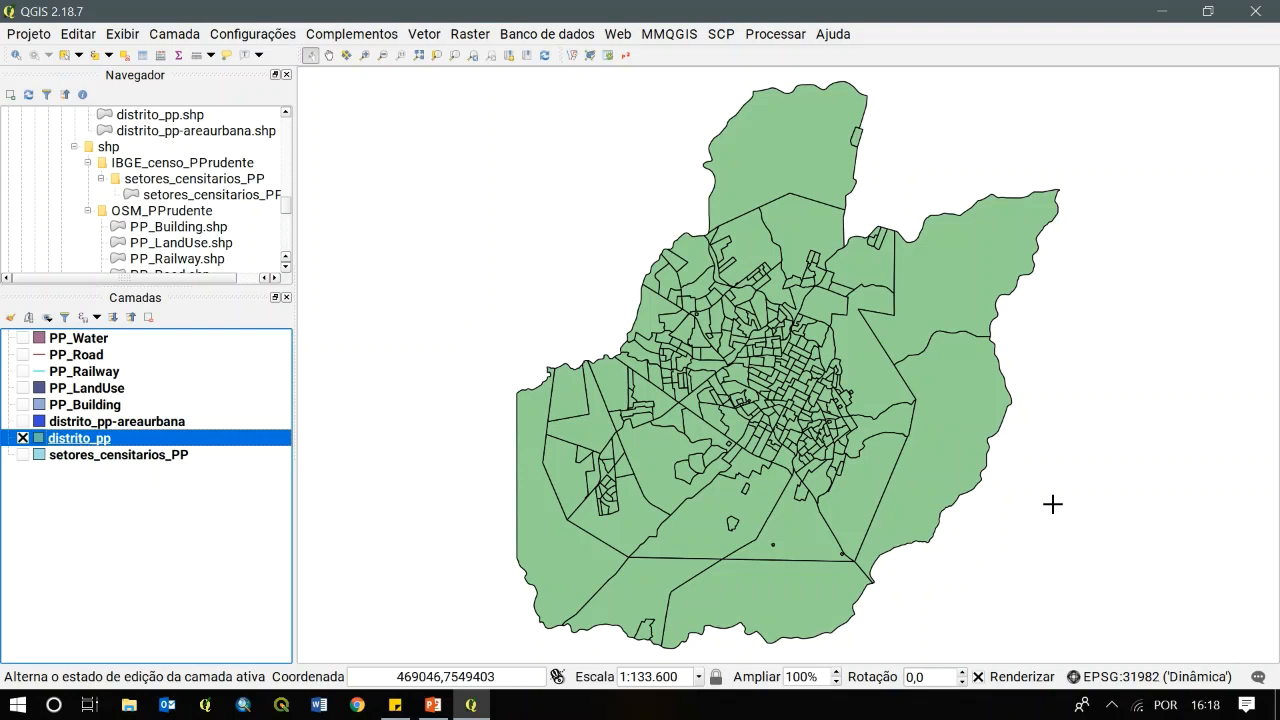
Check the urban and rural classes in distrito_pp's attribute table by sorting the records on the TIPO column
right_click(185, 446)
left_click(218, 283)
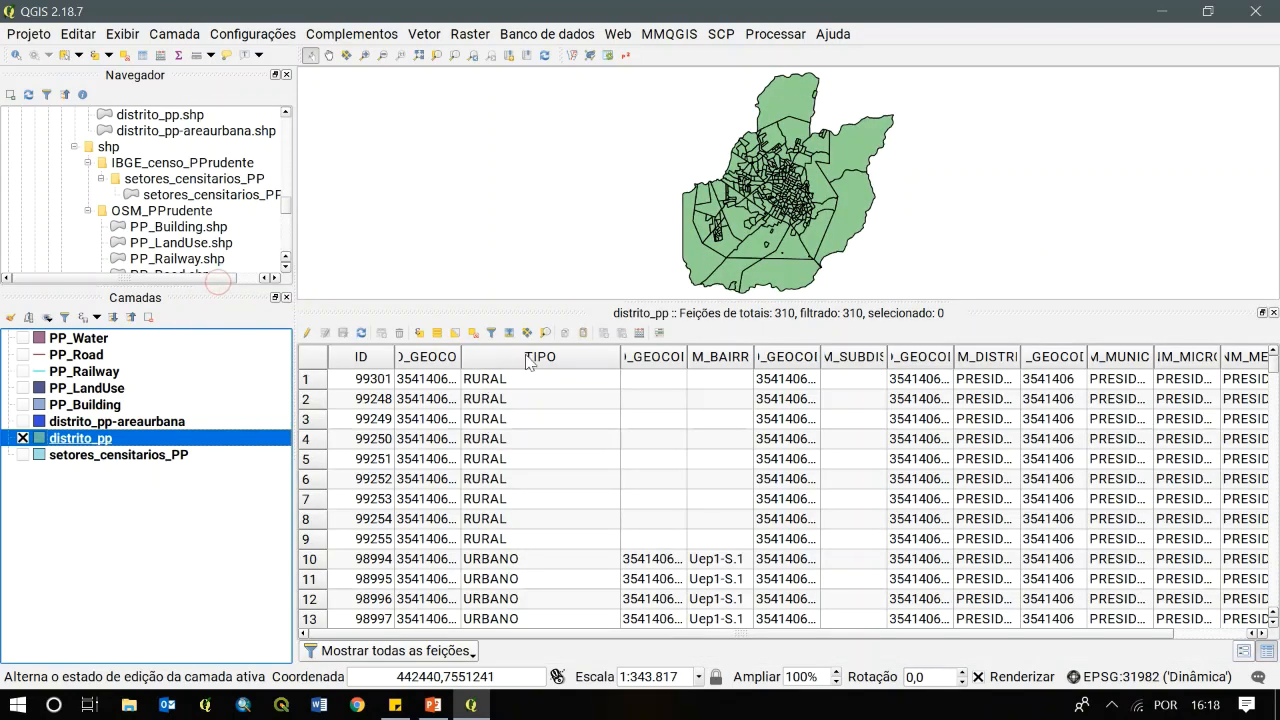
left_click(557, 351)
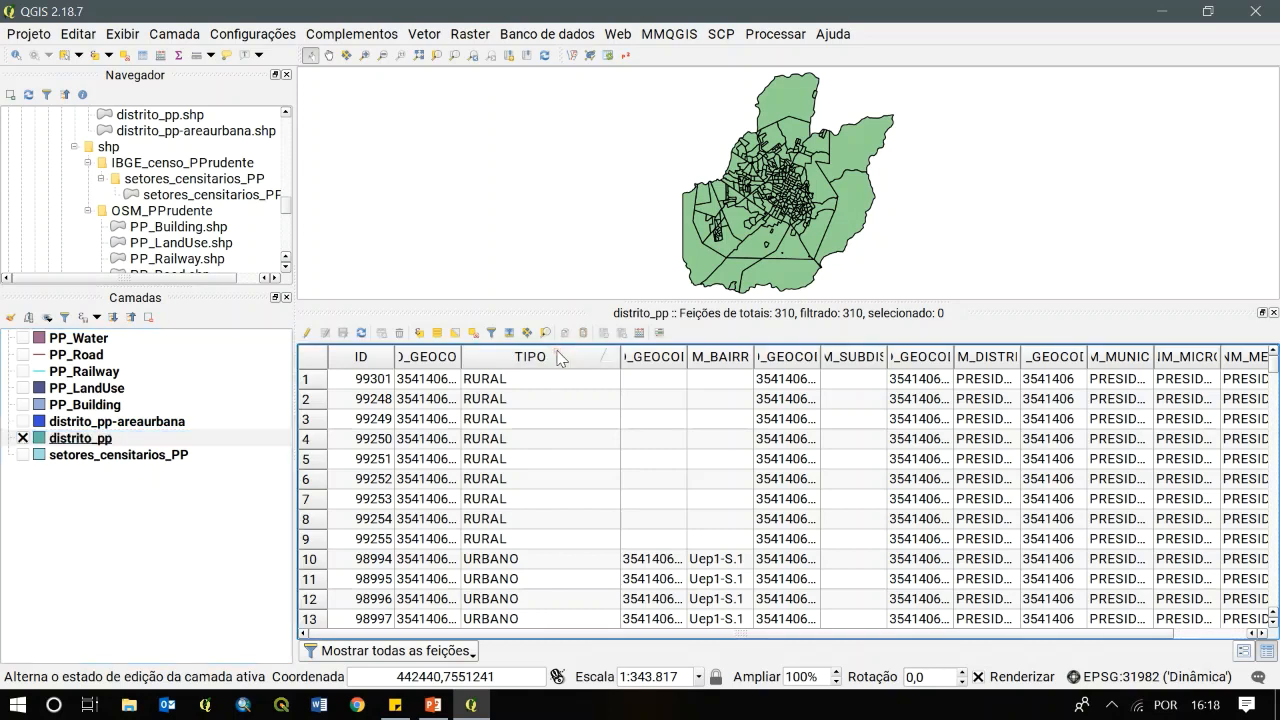
left_click(550, 352)
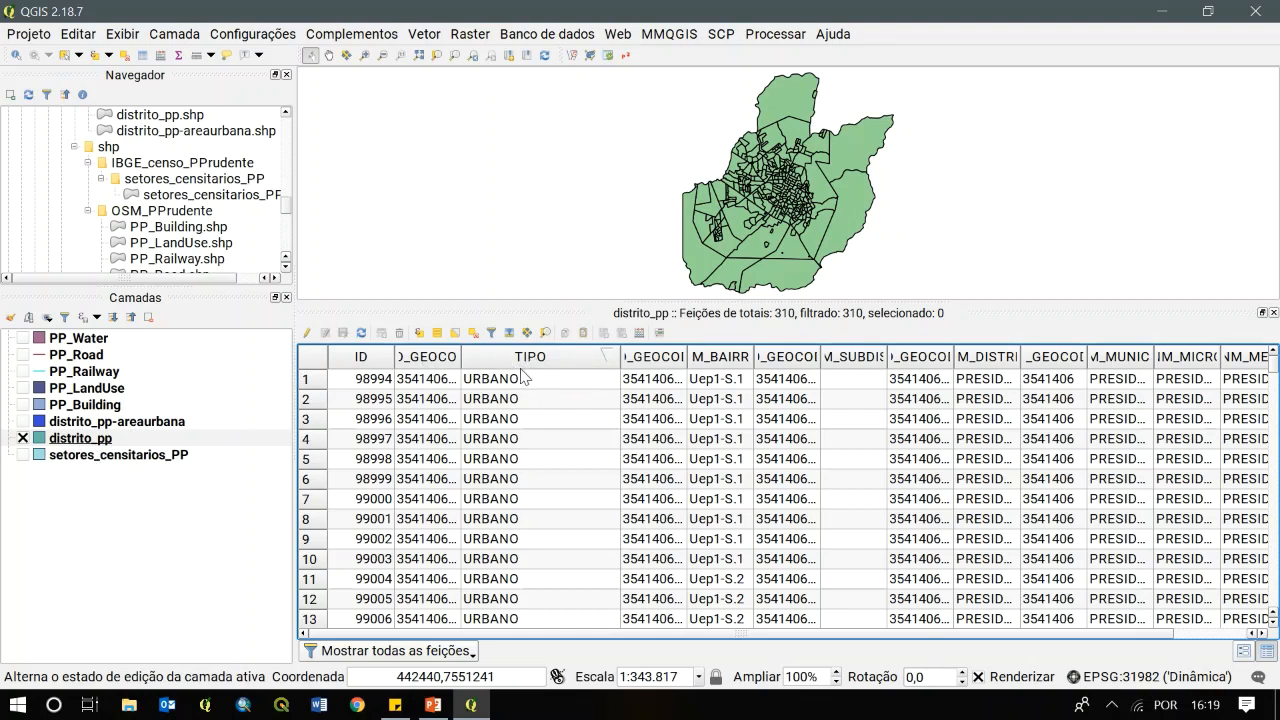
Set up a Dissolve of the distrito_pp layer with dissolve-all disabled and TIPO as the only unique ID field
left_click(424, 34)
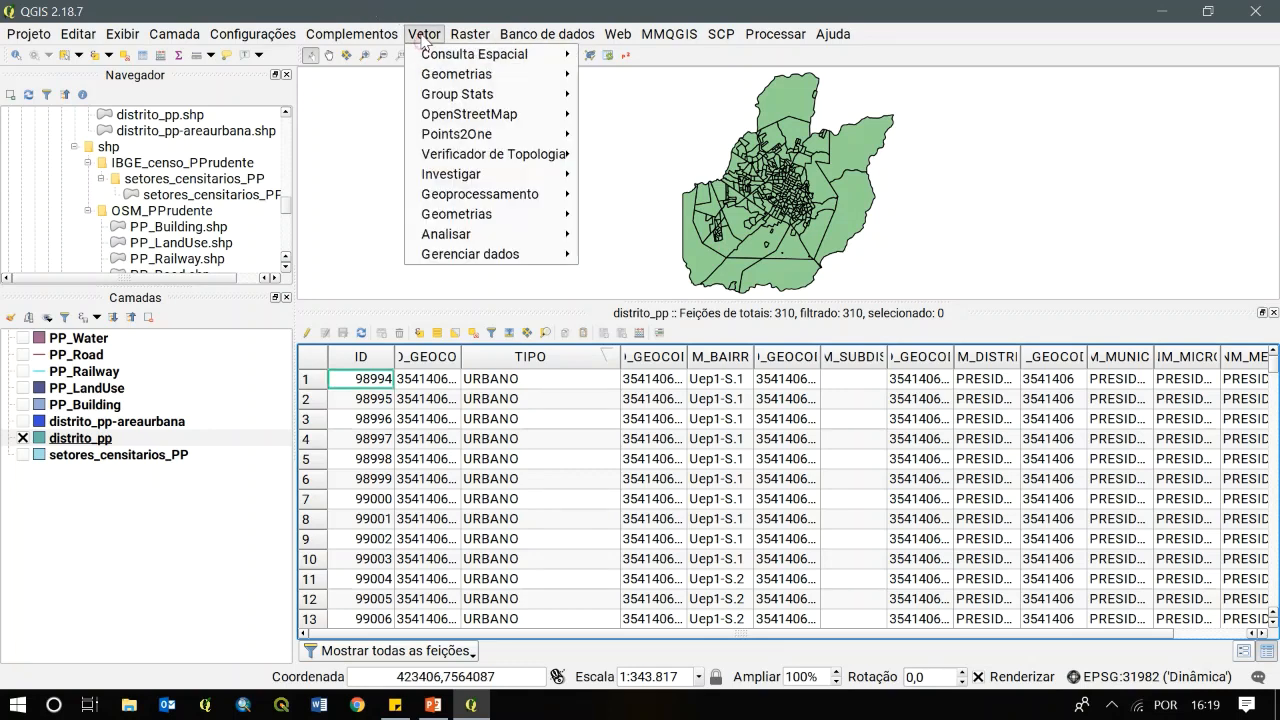
mouse_move(555, 194)
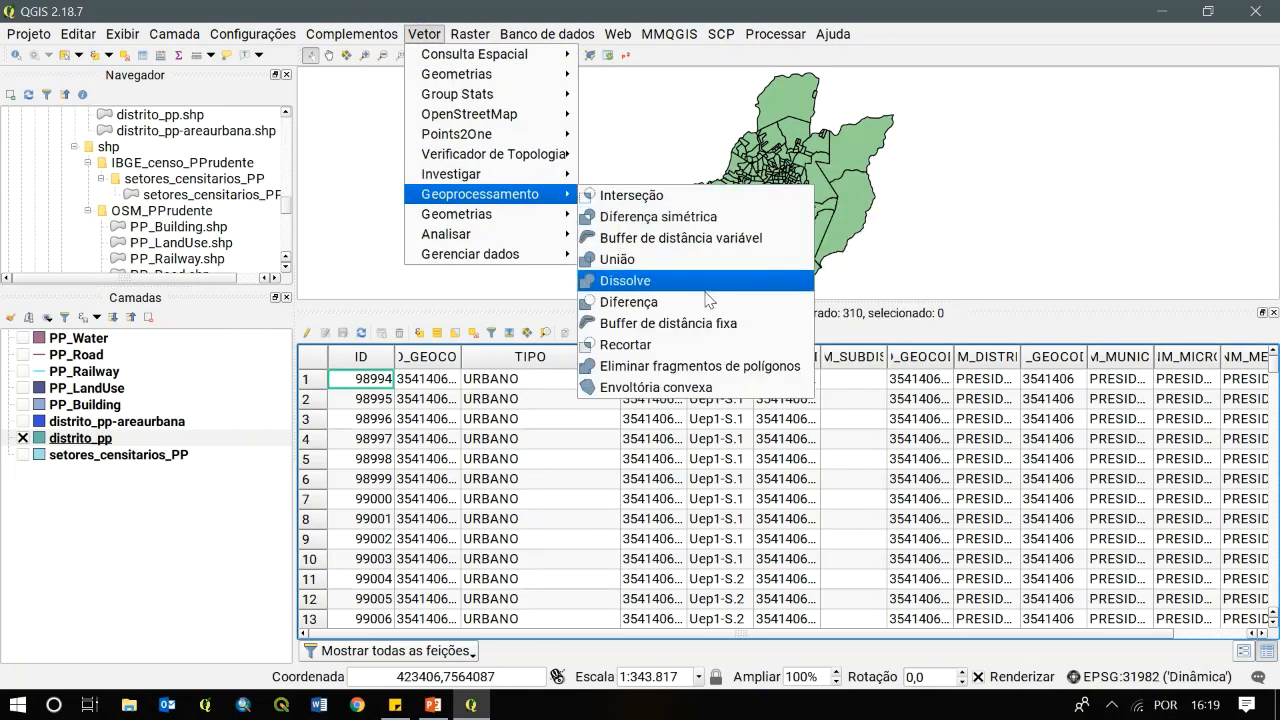
left_click(665, 280)
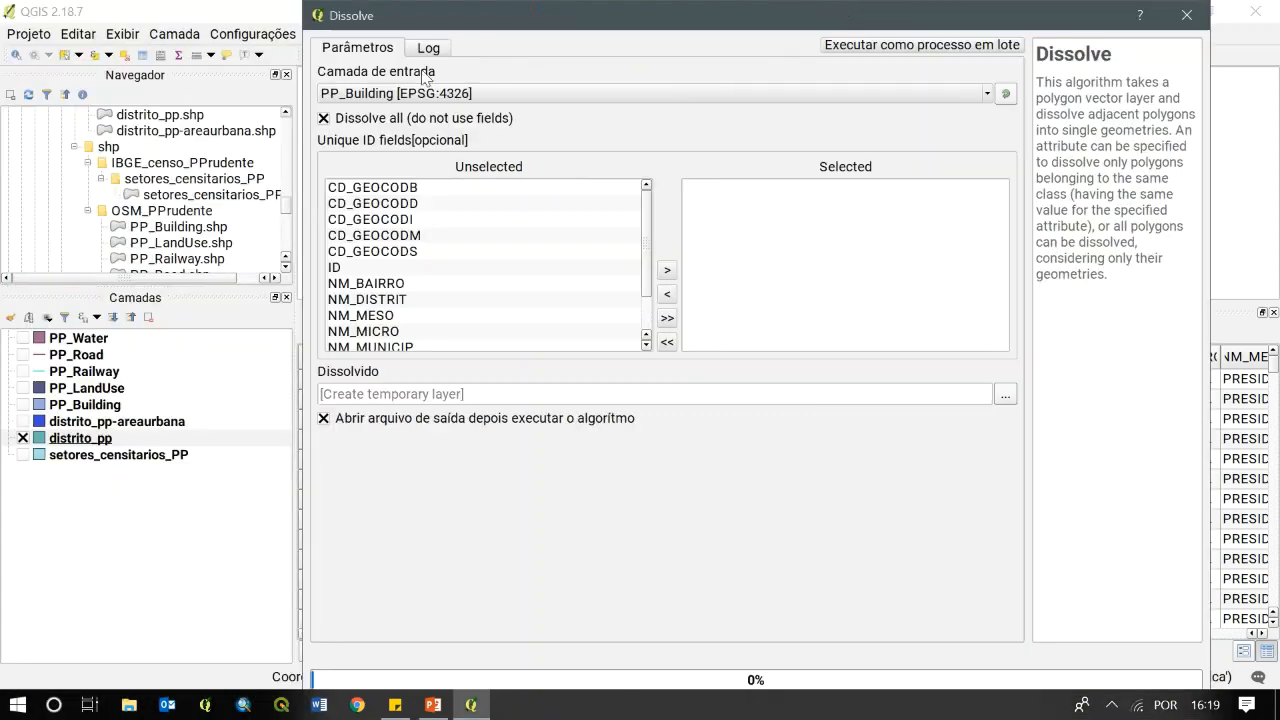
left_click(363, 93)
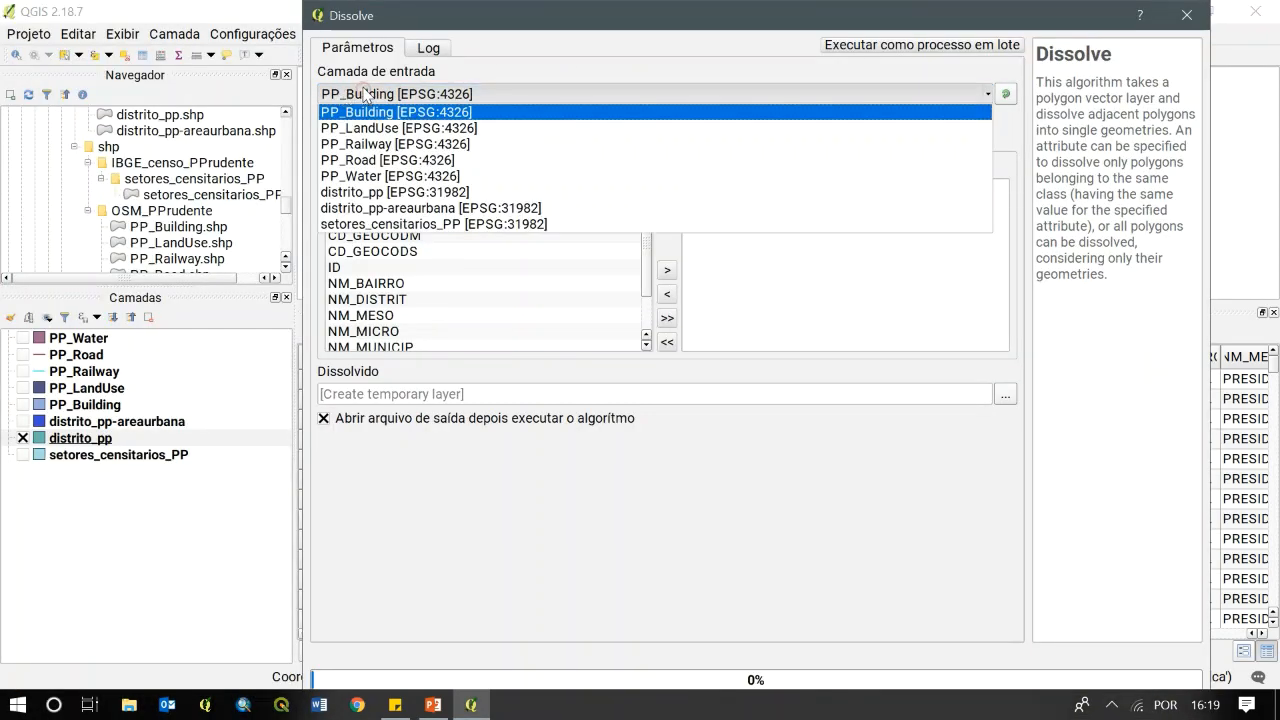
left_click(386, 199)
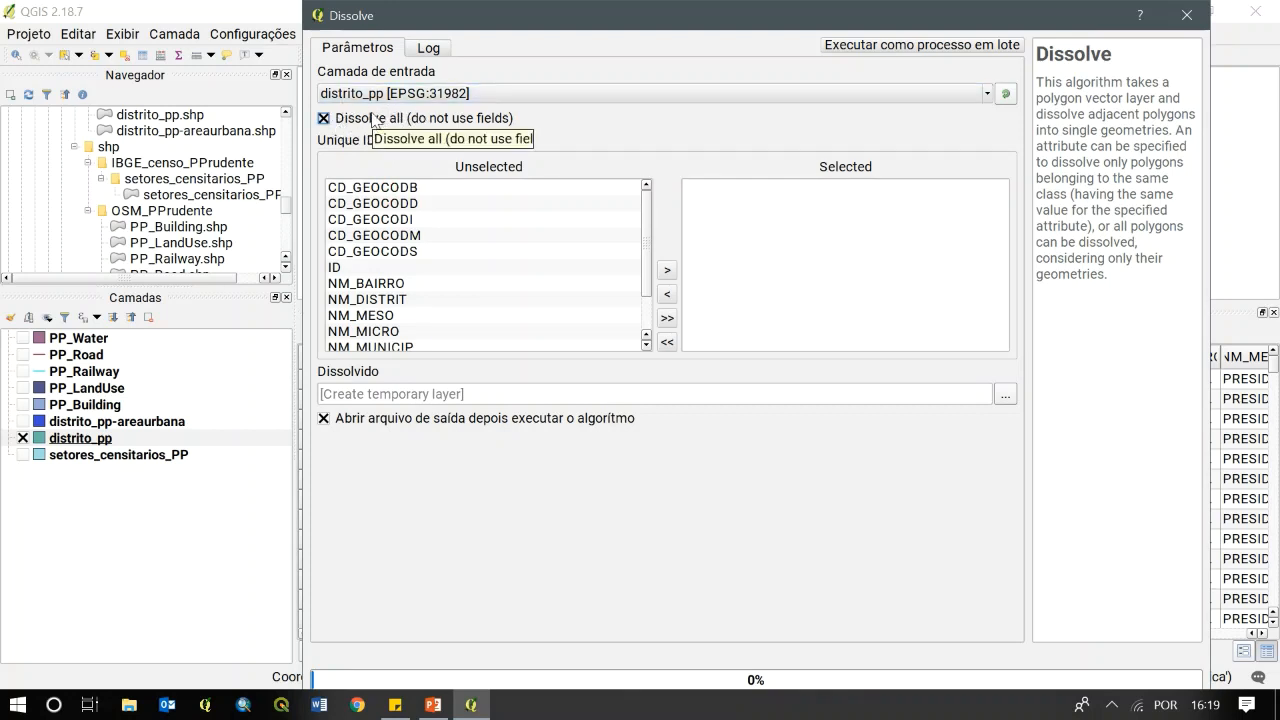
left_click(376, 124)
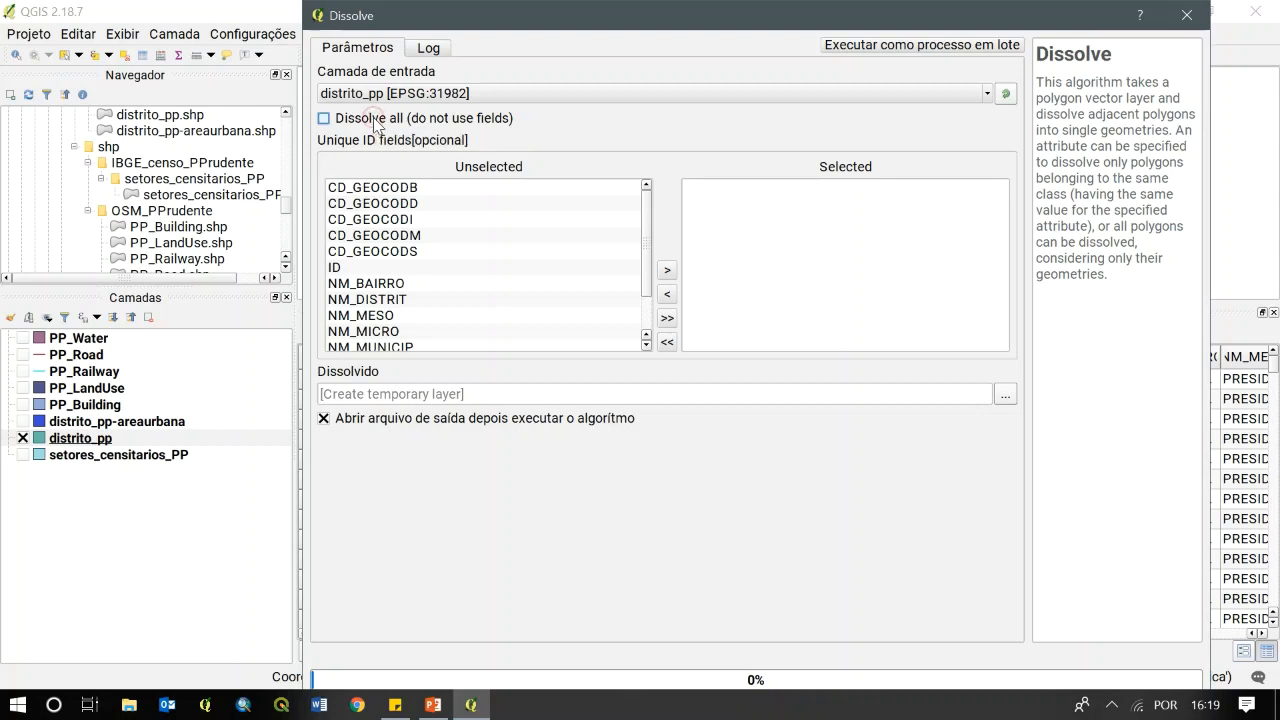
left_click_drag(645, 238, 641, 297)
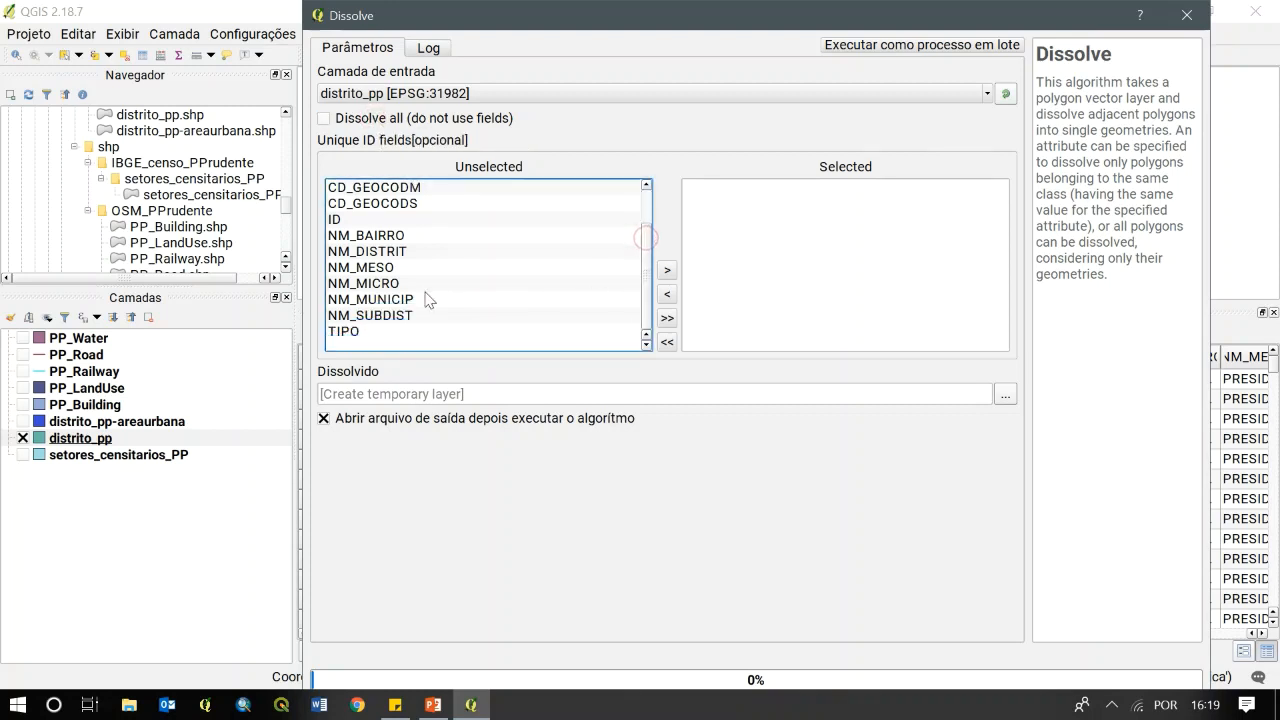
left_click(356, 335)
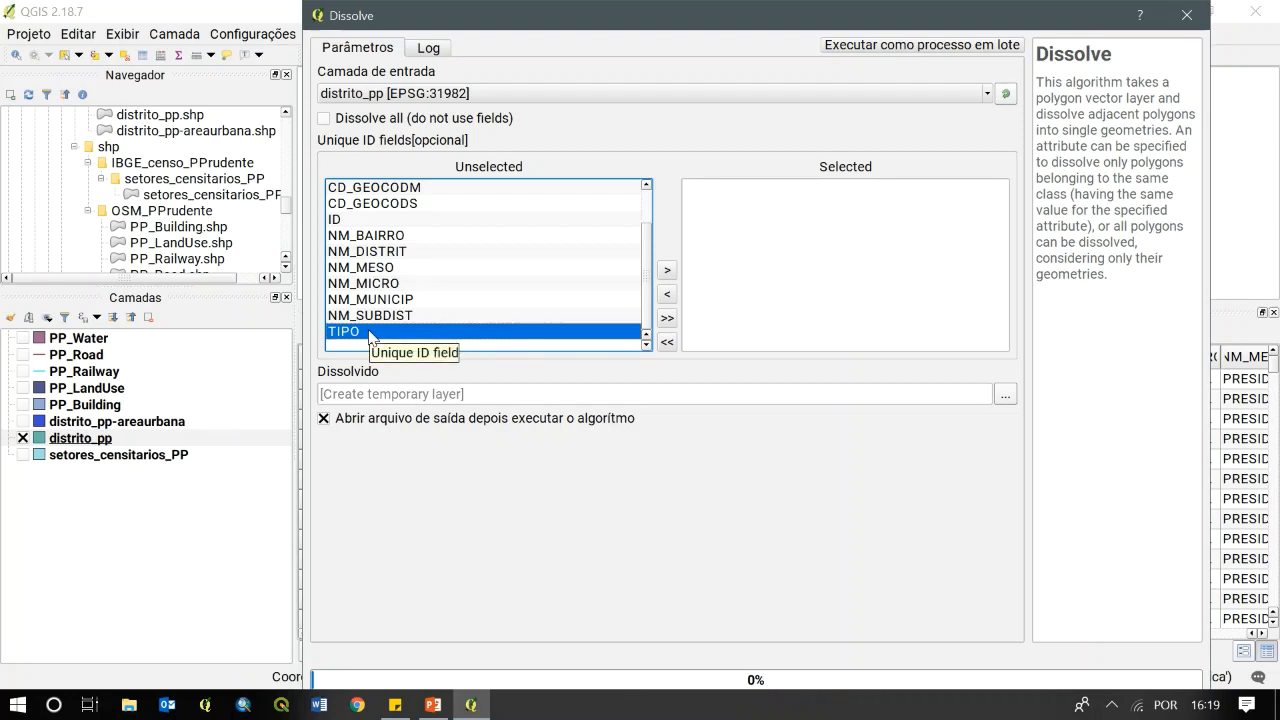
left_click(369, 335)
left_click(367, 332)
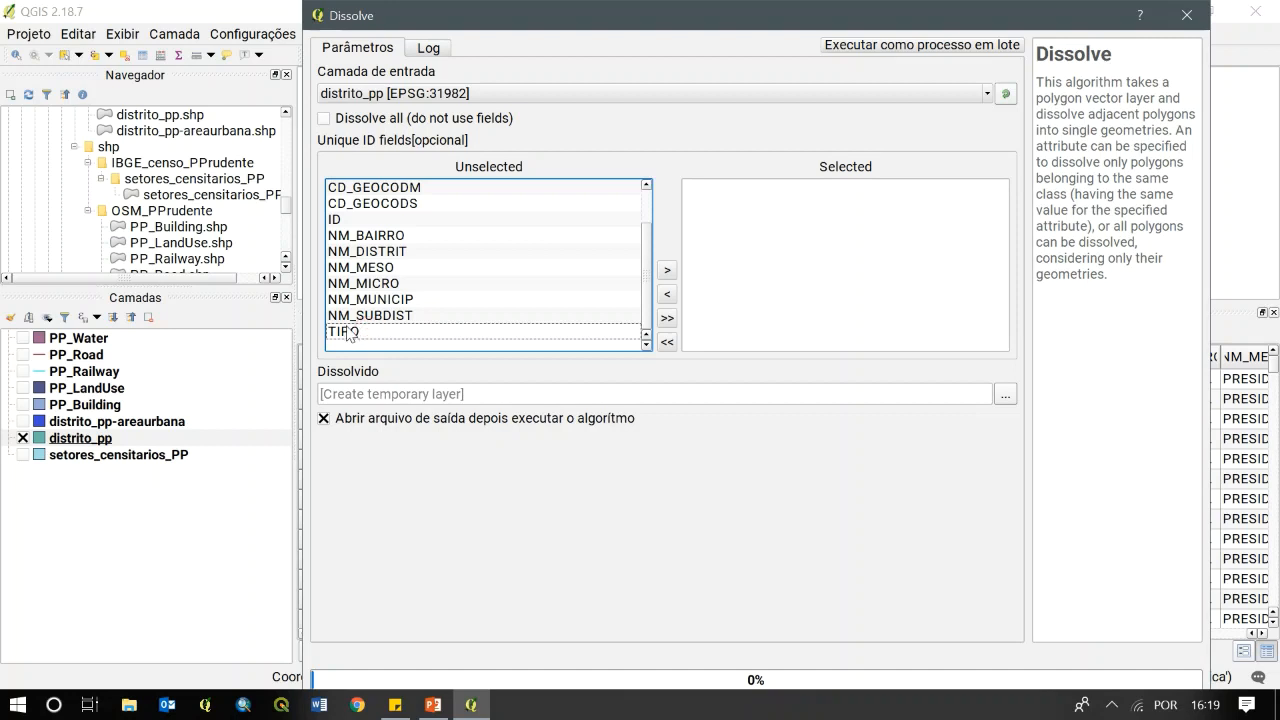
double_click(347, 333)
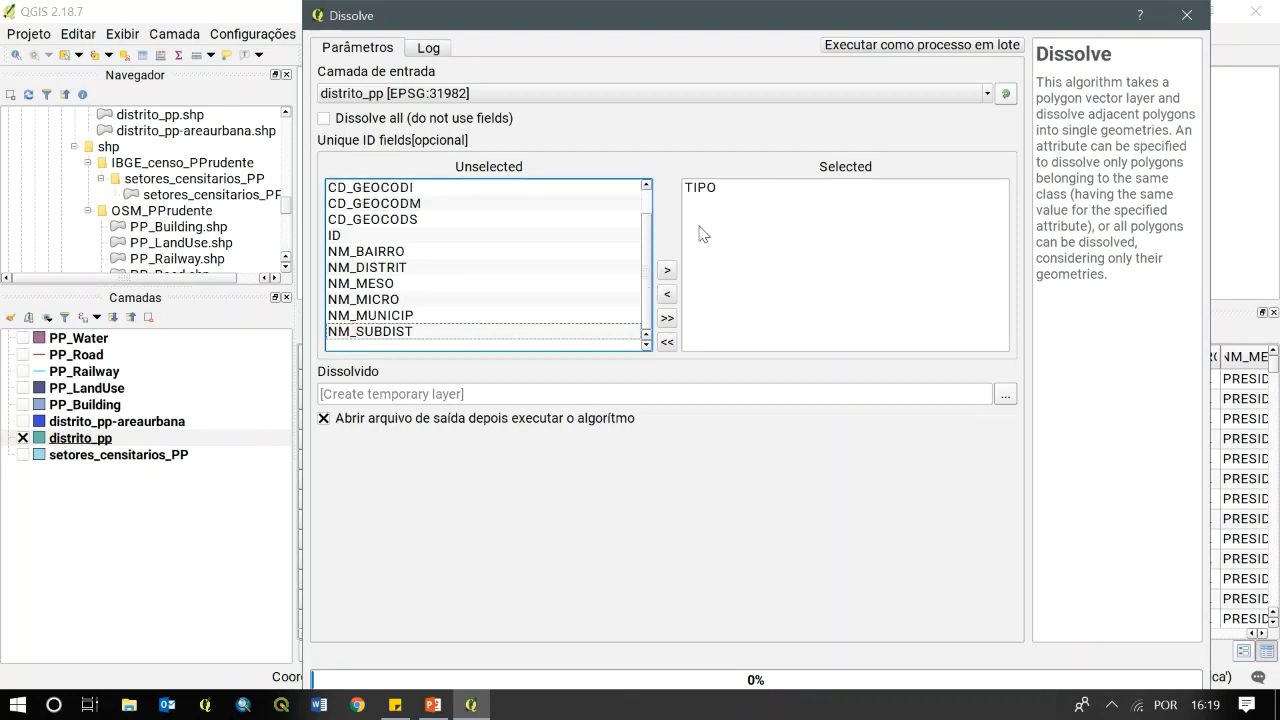
Set the dissolved output to a shapefile named distrito_pp-urbxrural.shp in the pratica03 results folder
left_click(1005, 394)
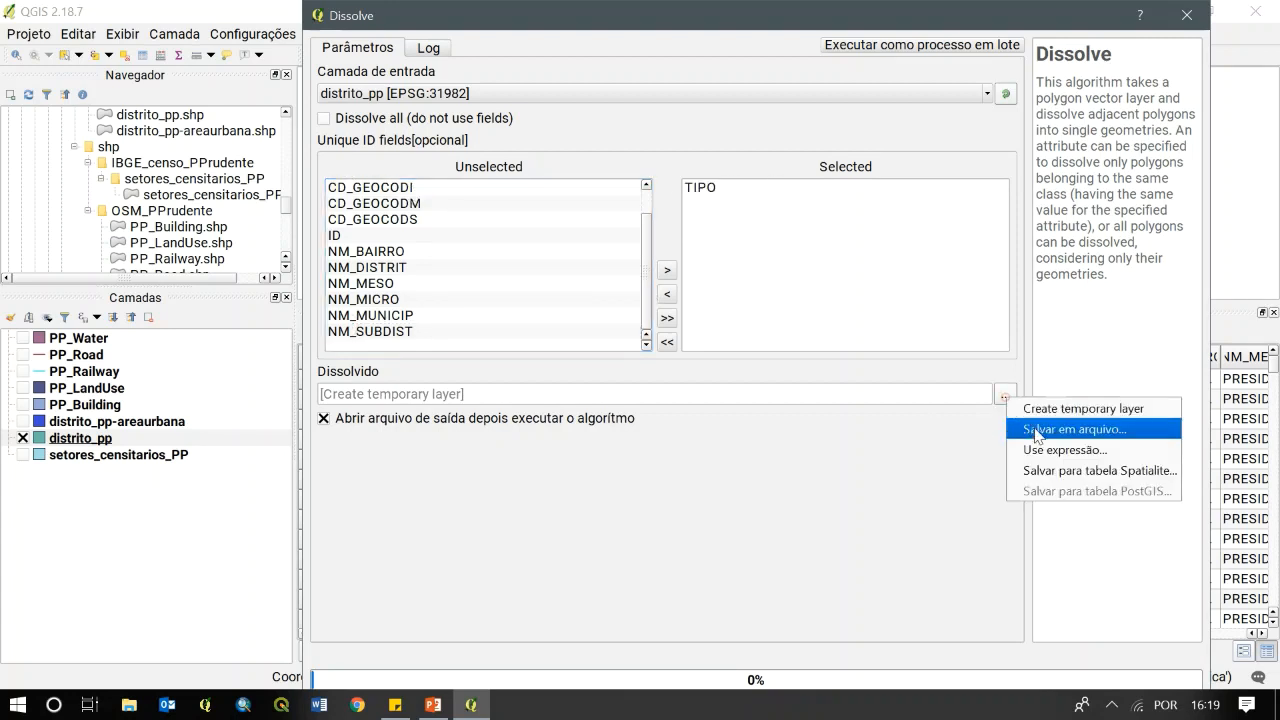
left_click(1052, 428)
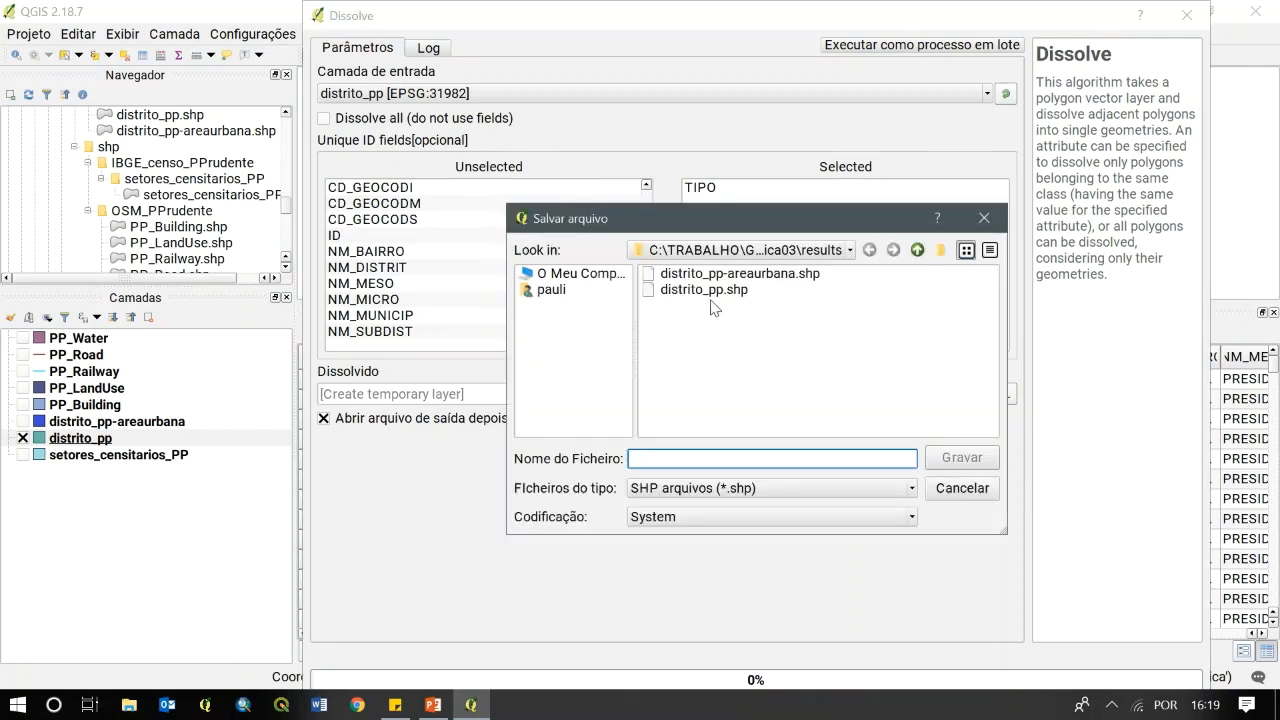
left_click(737, 276)
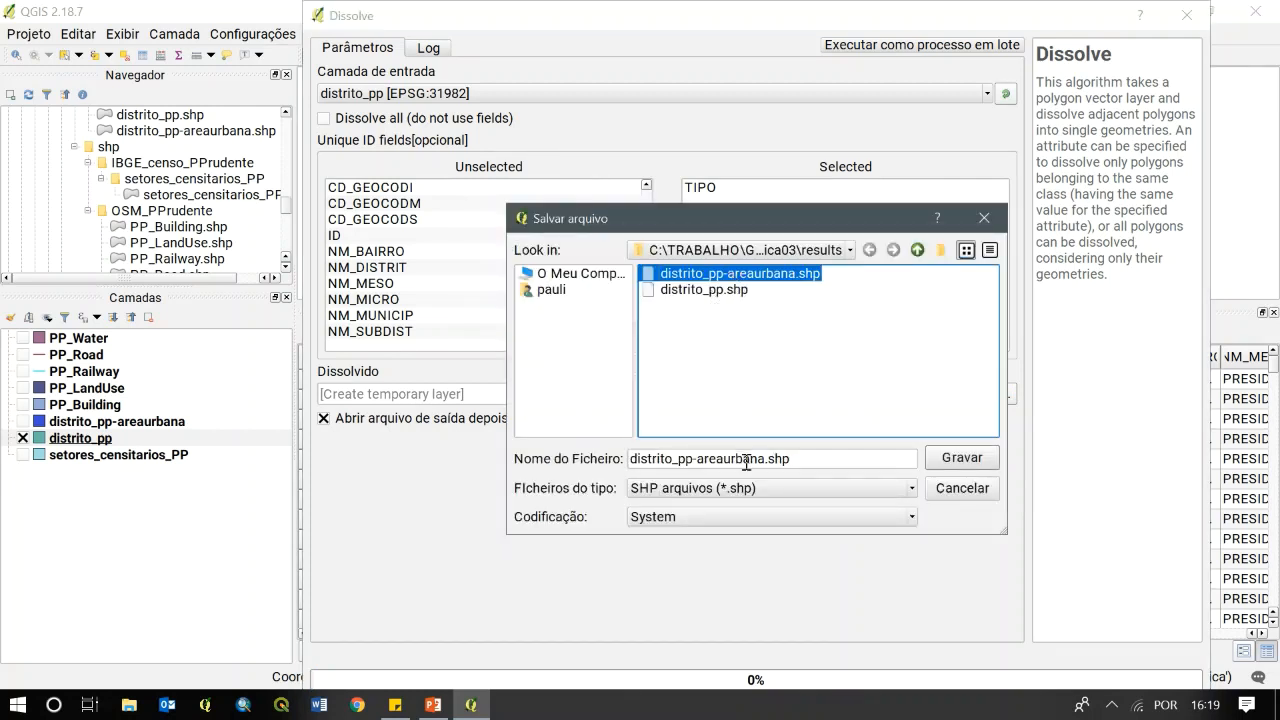
left_click(729, 291)
left_click(697, 457)
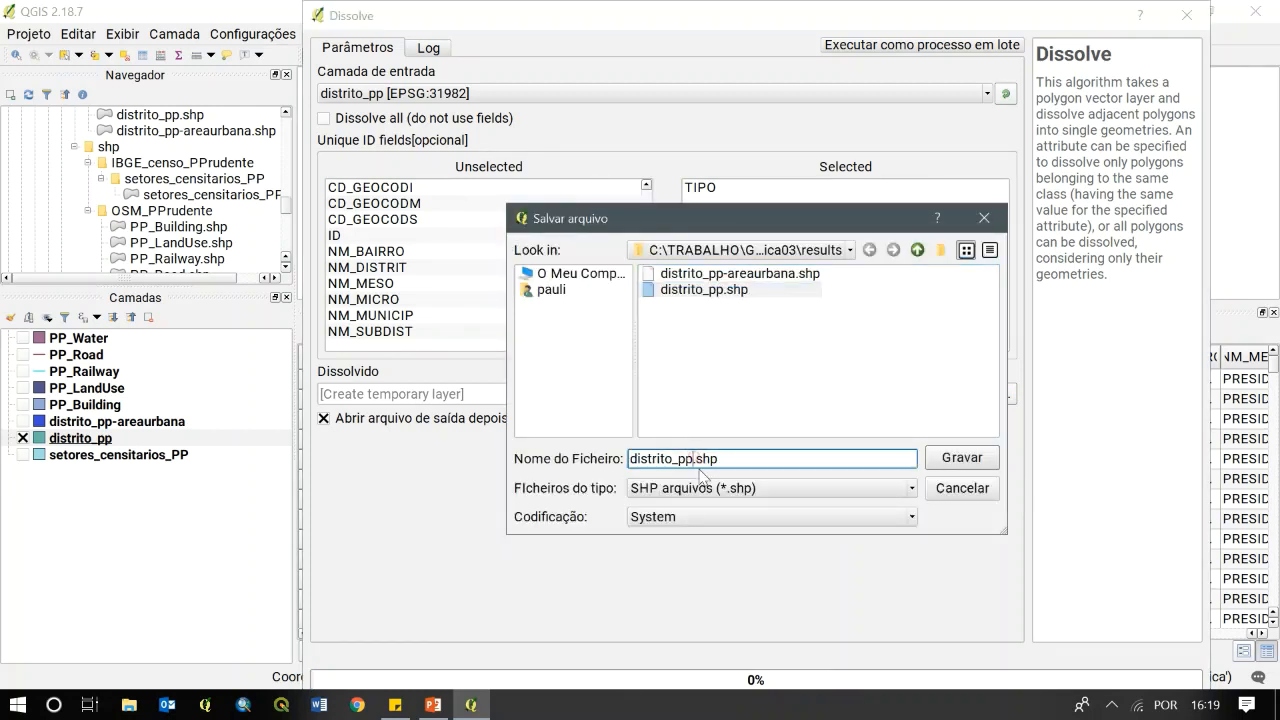
type("-urbxrural")
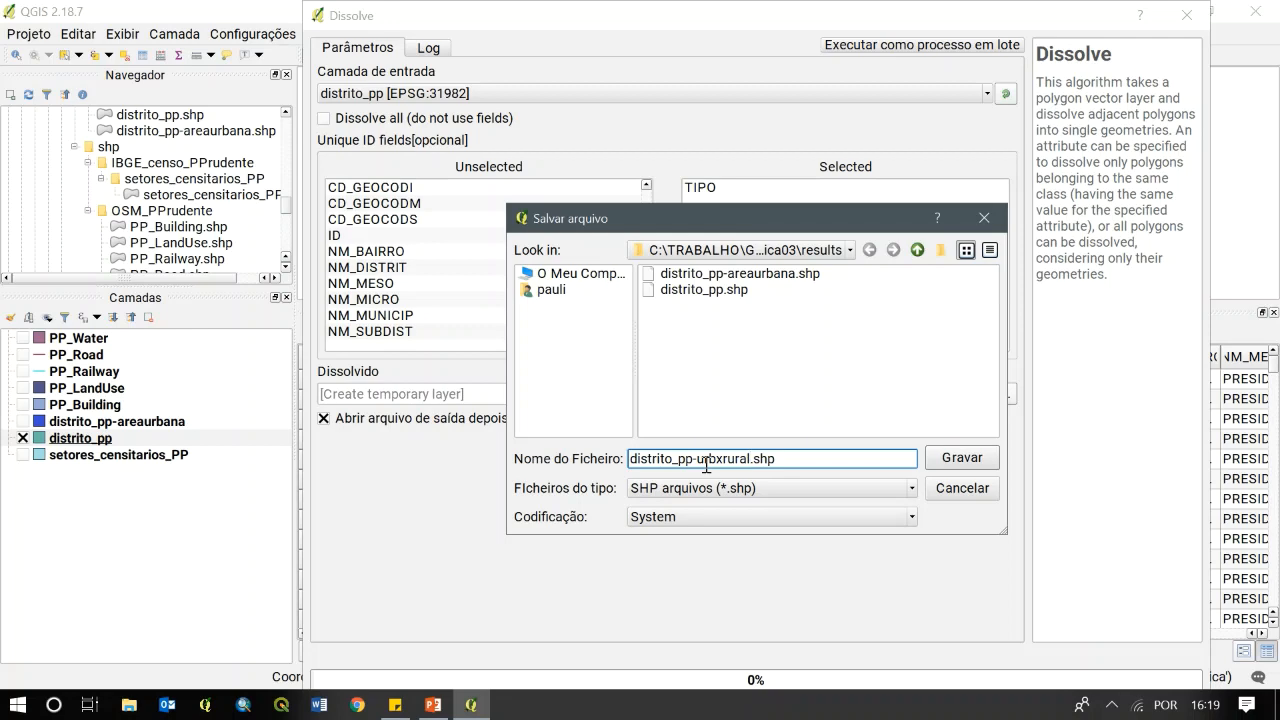
left_click(955, 460)
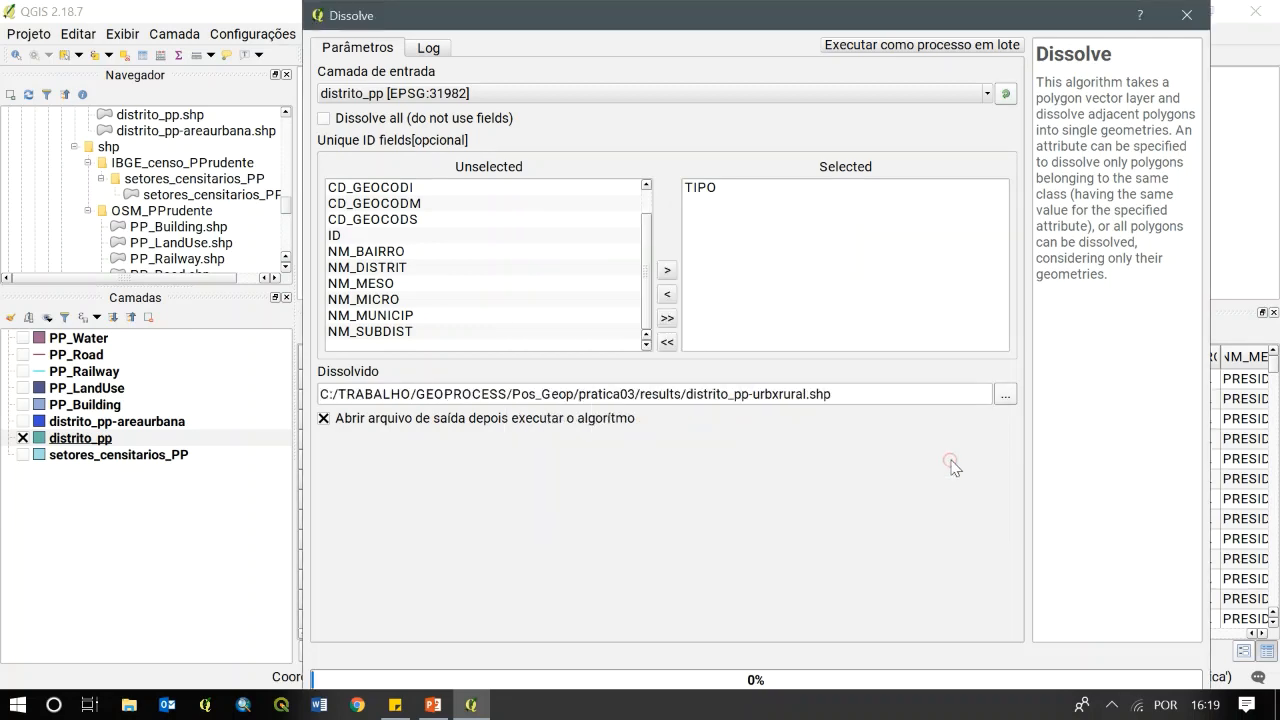
Run the Dissolve with automatic opening of the output disabled, and add distrito_pp-urbxrural.shp from the results folder to the map
left_click(585, 428)
left_click_drag(1033, 12, 924, 44)
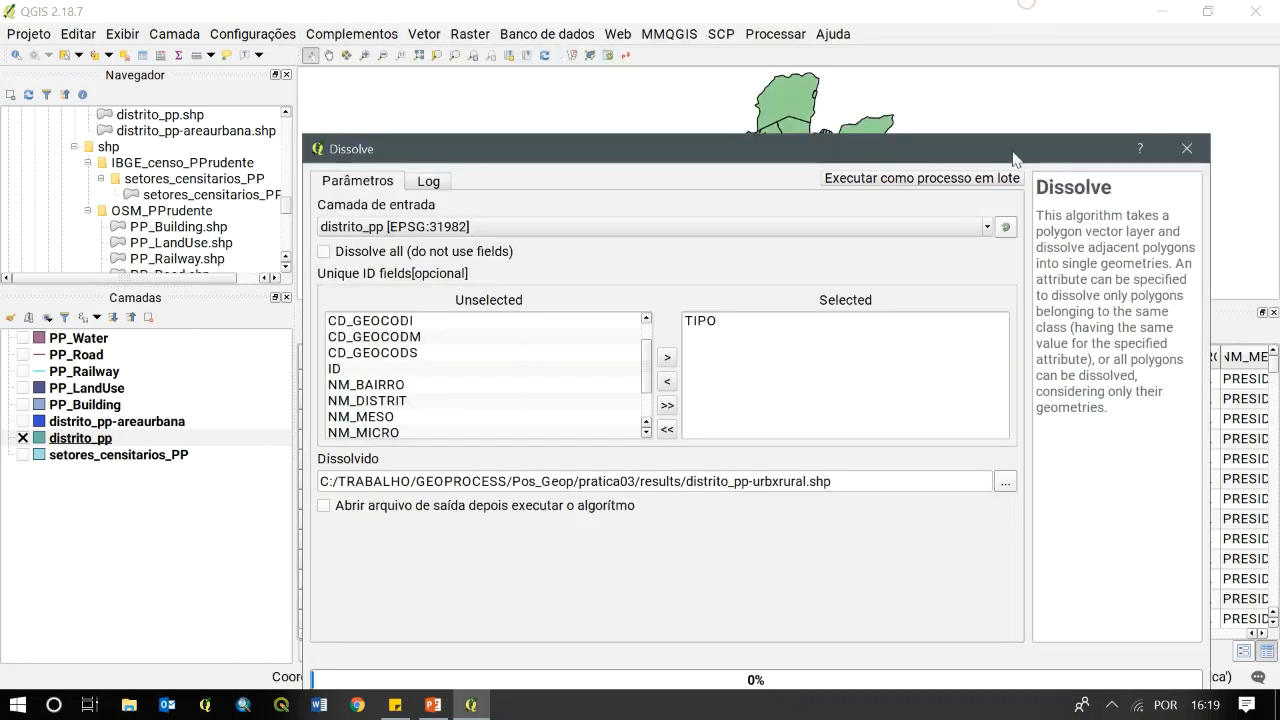
left_click(995, 596)
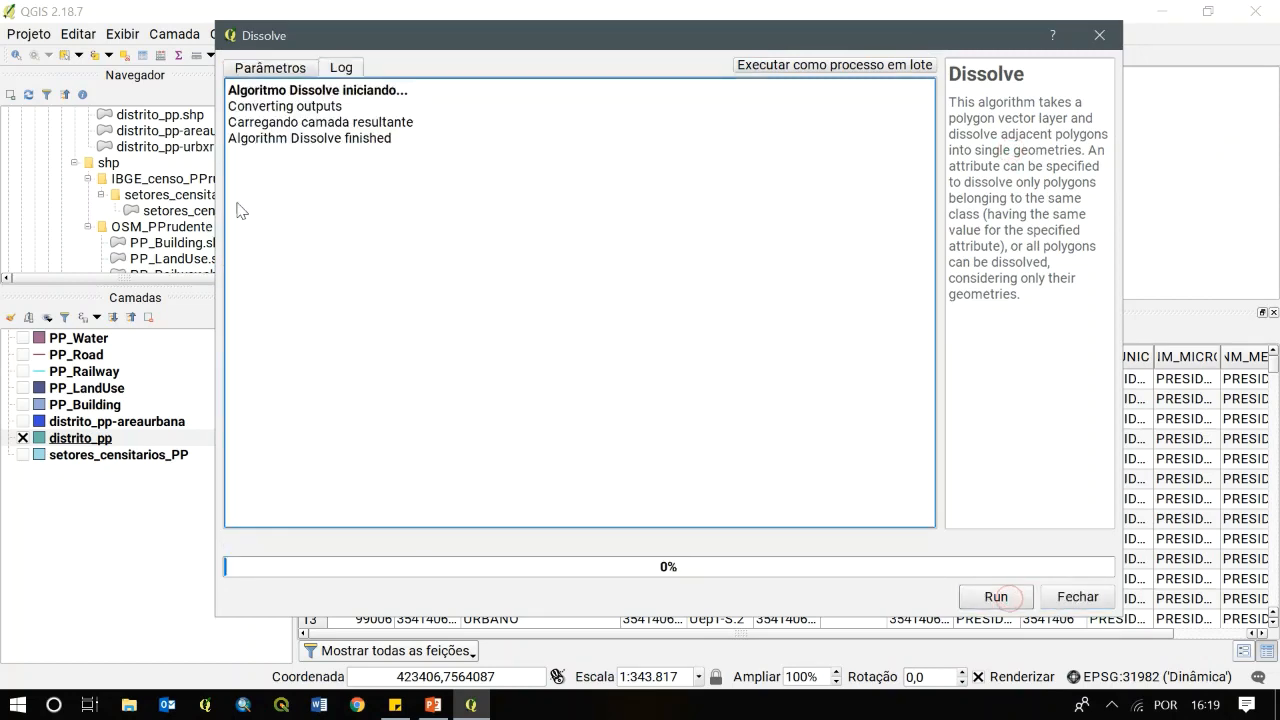
left_click(1078, 596)
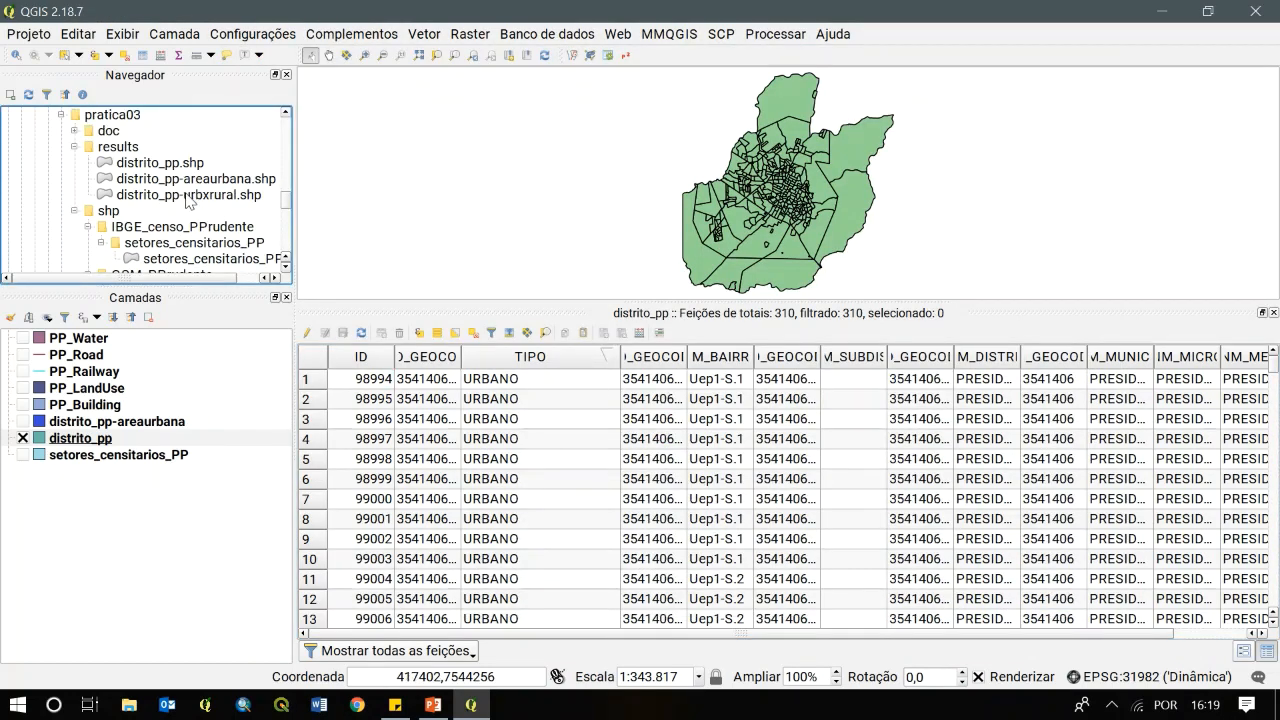
left_click_drag(188, 200, 540, 140)
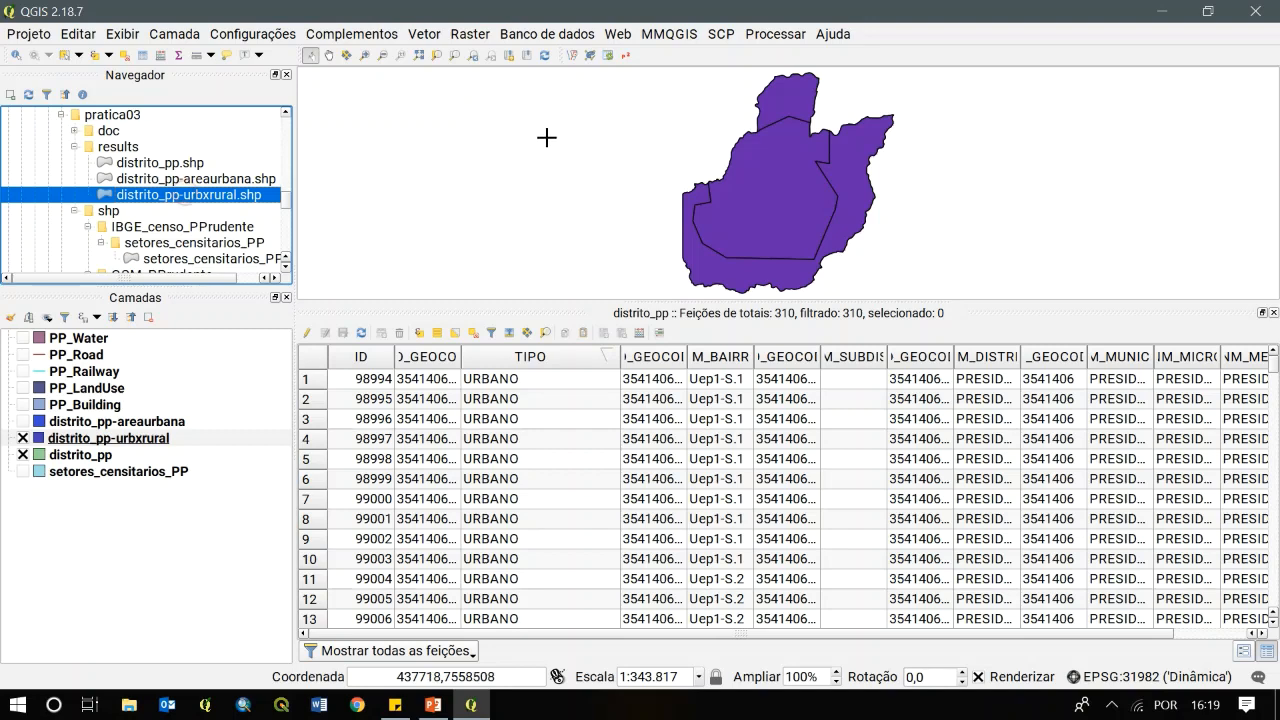
left_click(1272, 314)
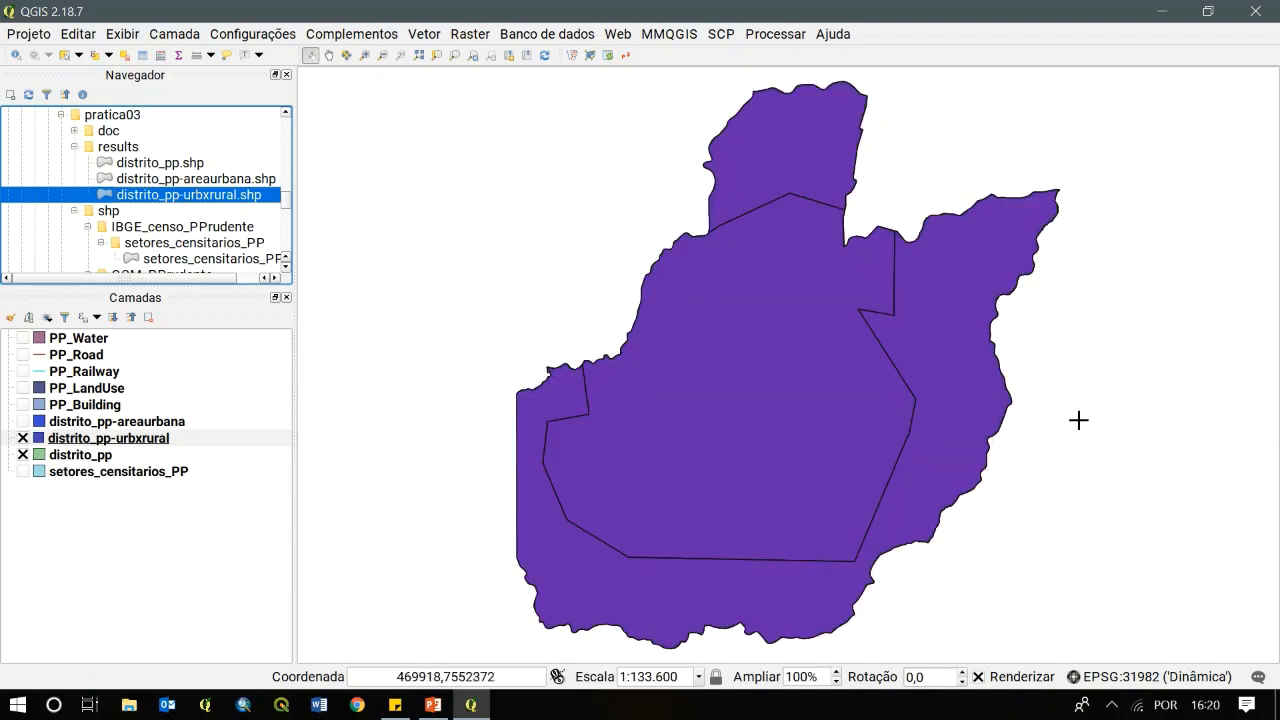
Inspect distrito_pp-urbxrural's attribute table by widening the TIPO column and selecting the URBANO and RURAL features in turn
right_click(110, 438)
left_click(176, 296)
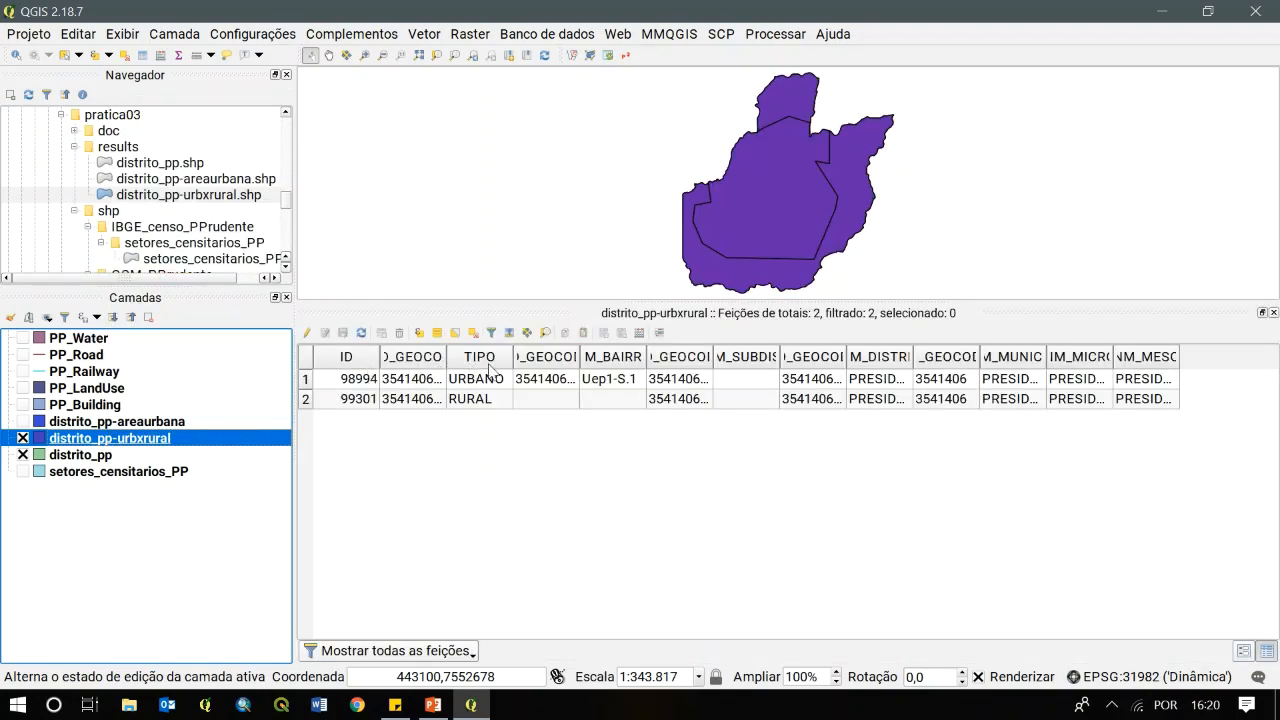
left_click_drag(512, 357, 563, 357)
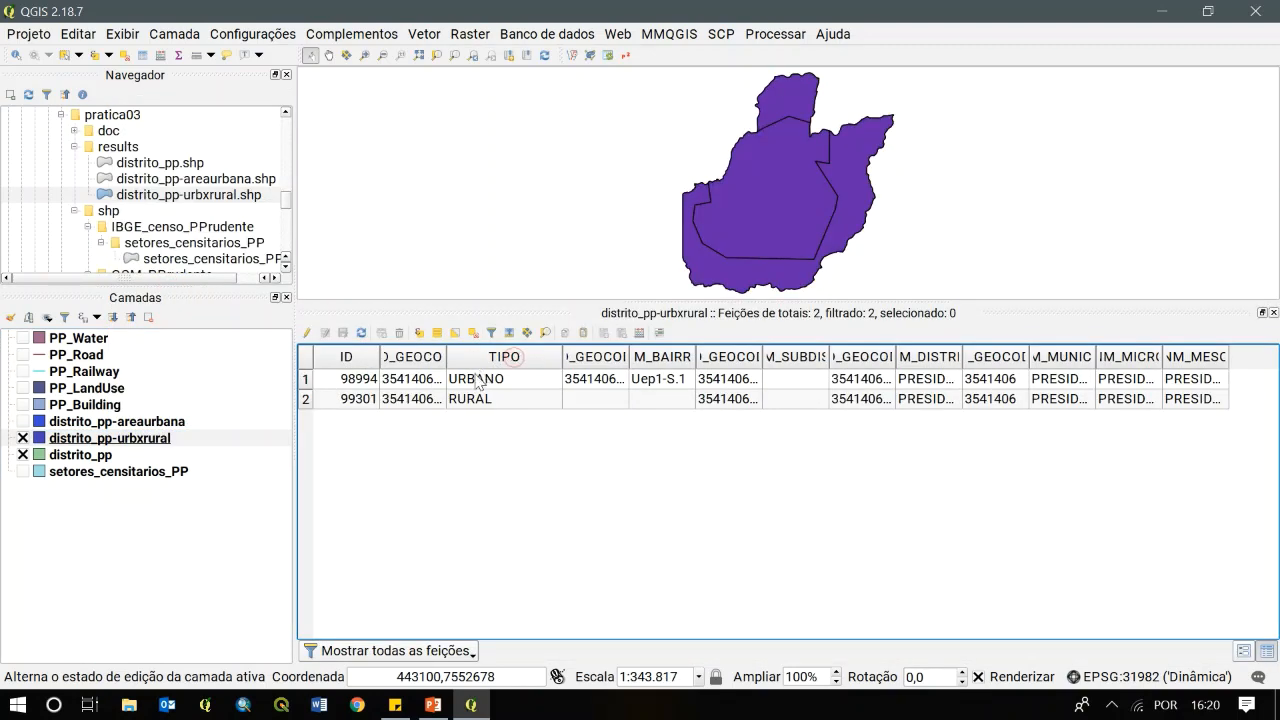
left_click(305, 380)
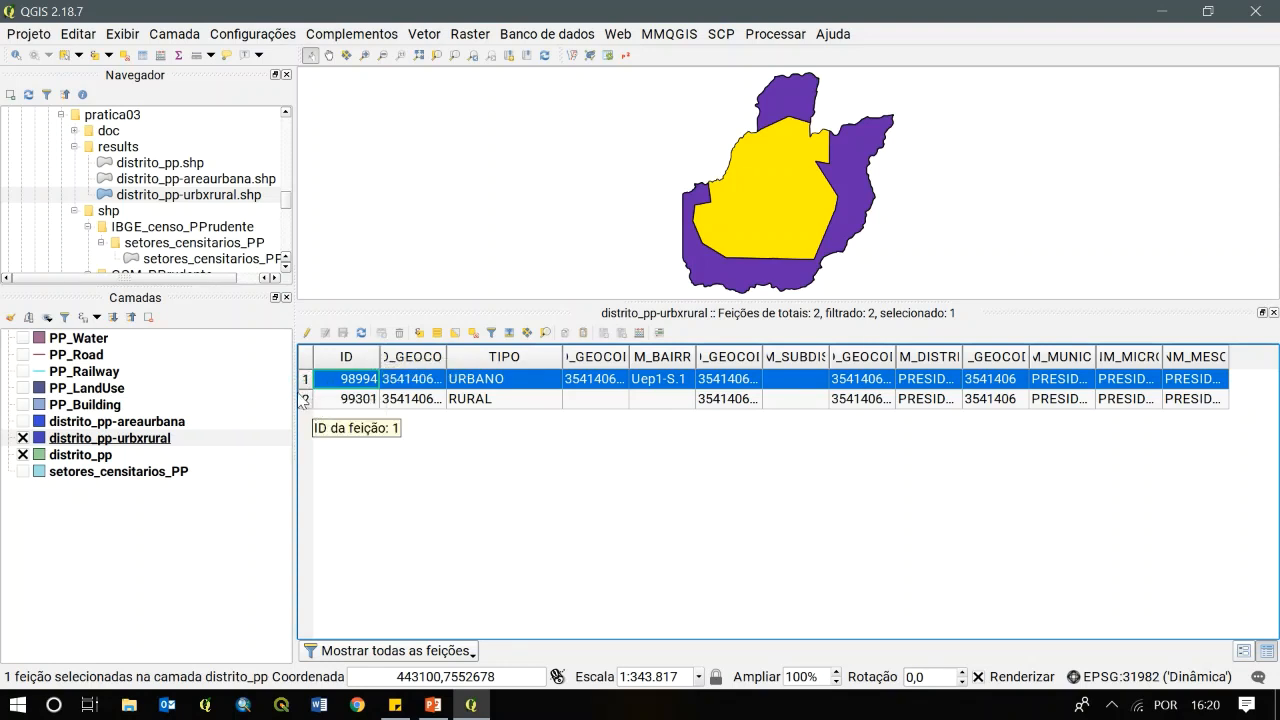
left_click(305, 400)
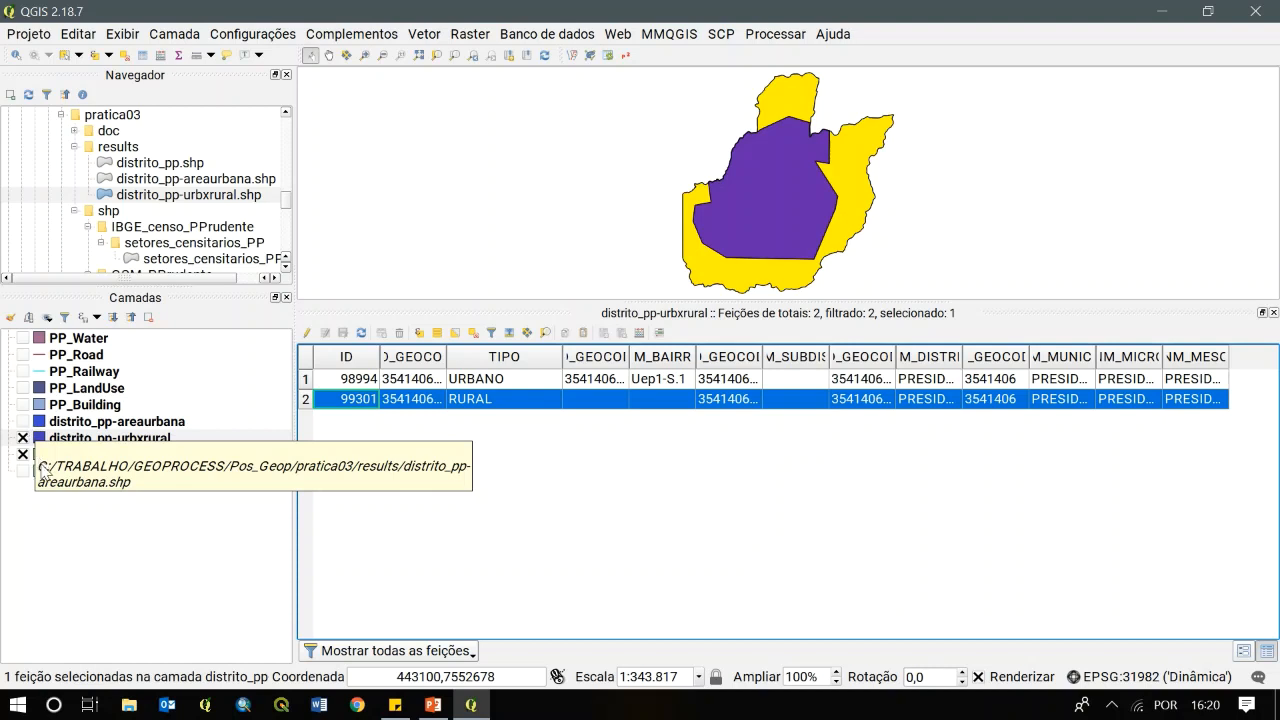
Compare distrito_pp-urbxrural with distrito_pp in an enlarged map view by toggling its visibility, and clear the feature selection
left_click(24, 438)
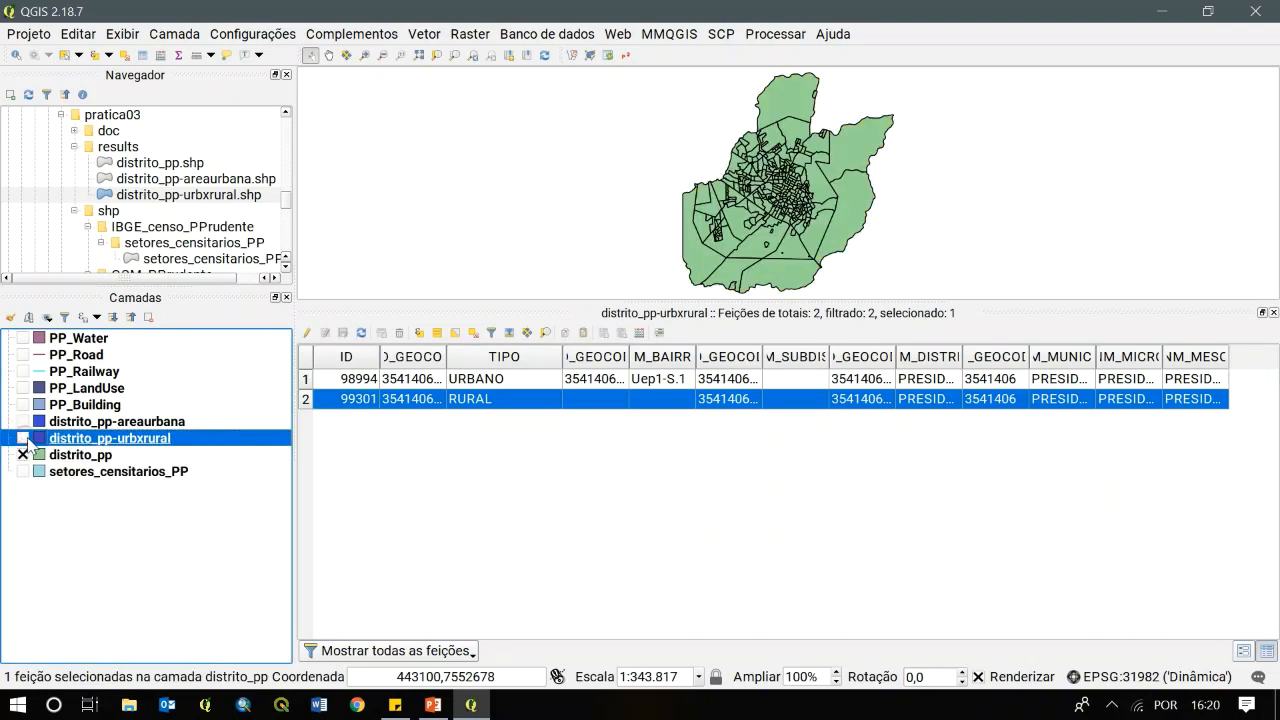
left_click(477, 299)
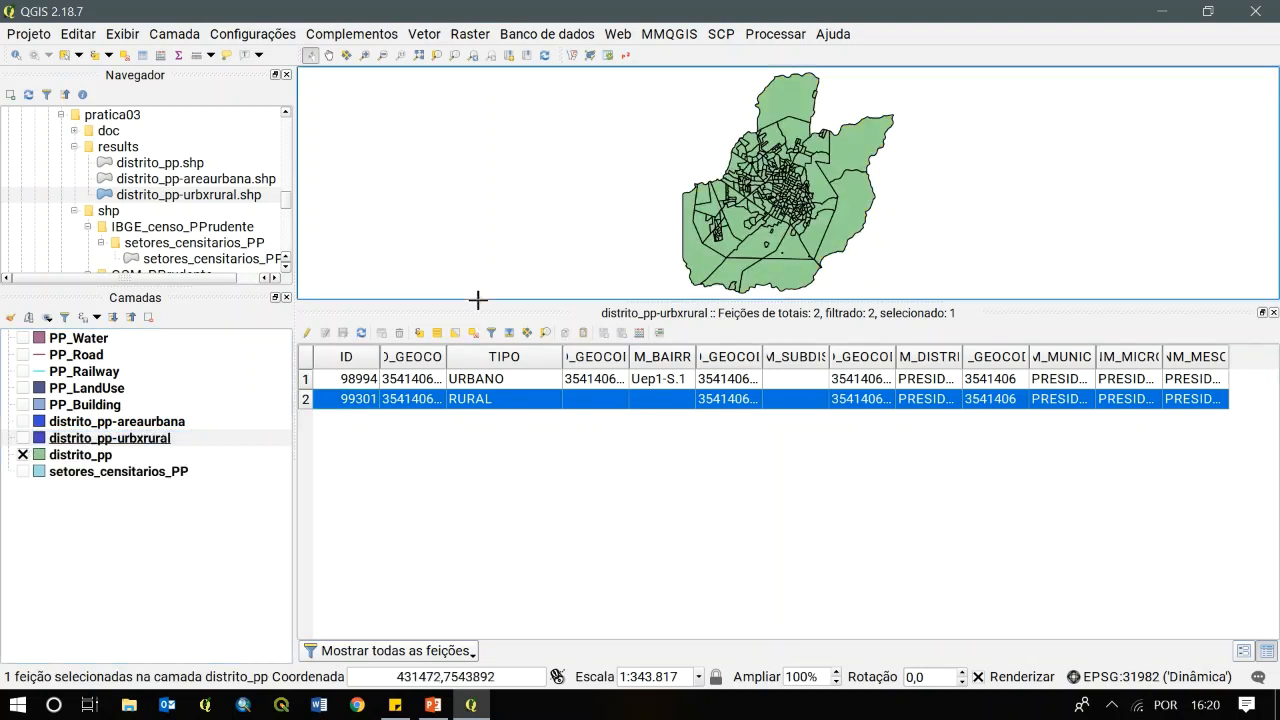
left_click_drag(488, 302, 523, 528)
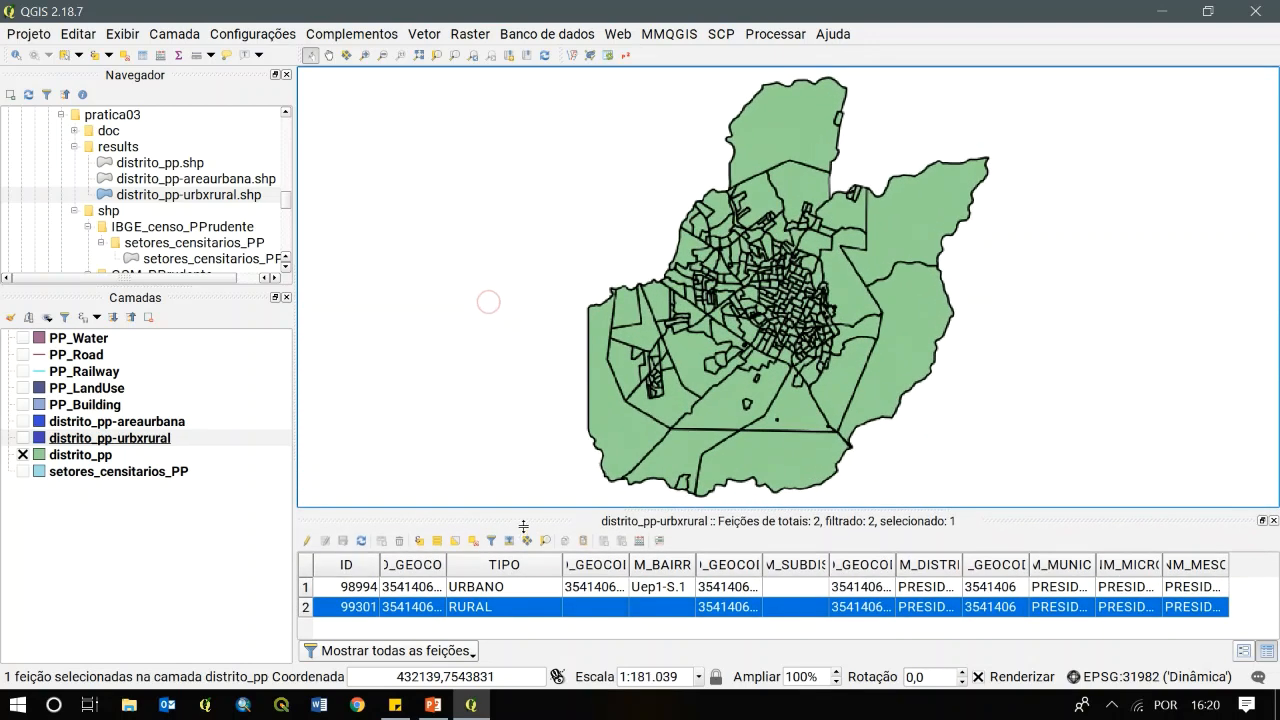
left_click(22, 438)
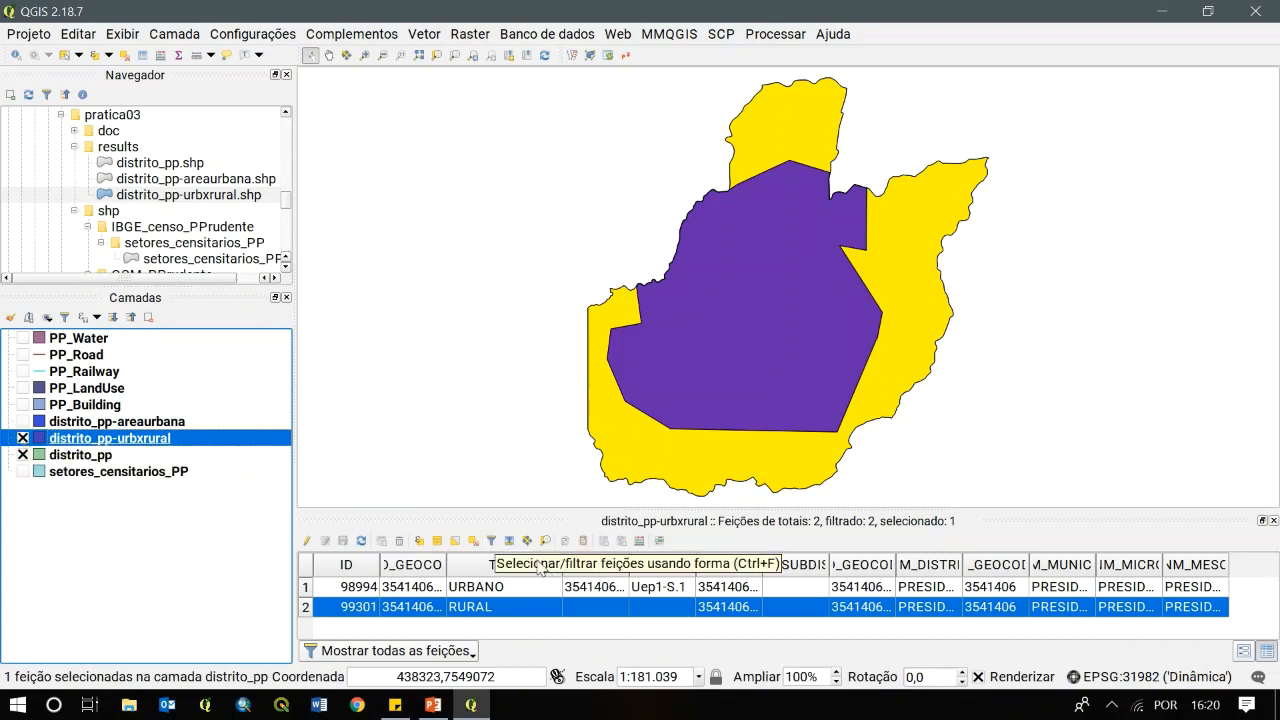
left_click(475, 542)
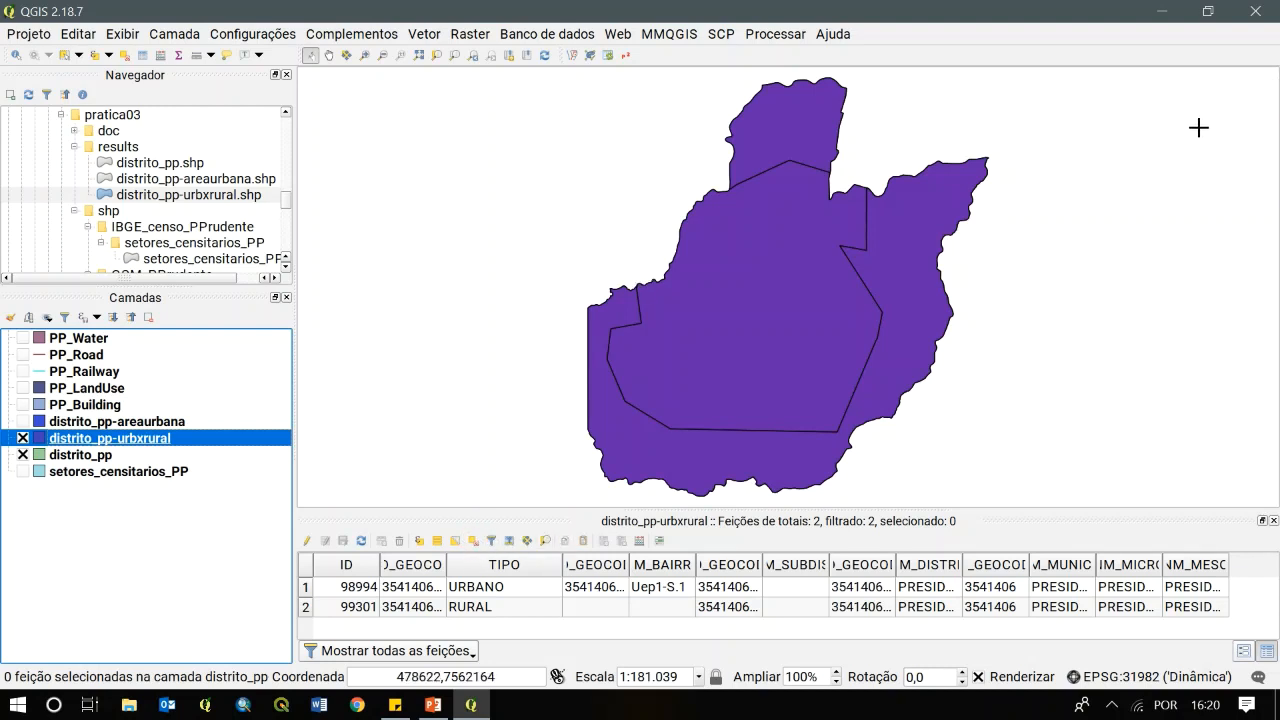
Hide distrito_pp-urbxrural and distrito_pp, leaving only the distrito_pp-areaurbana layer displayed
left_click(22, 438)
left_click(22, 421)
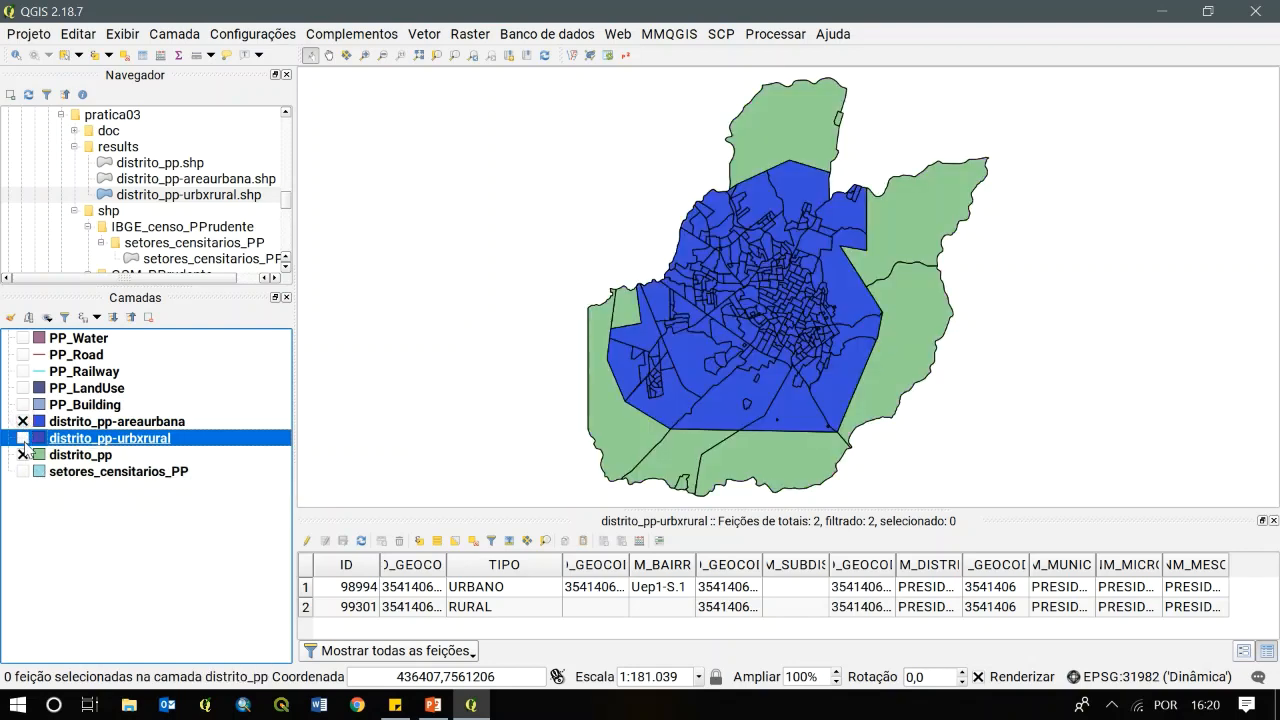
left_click(22, 454)
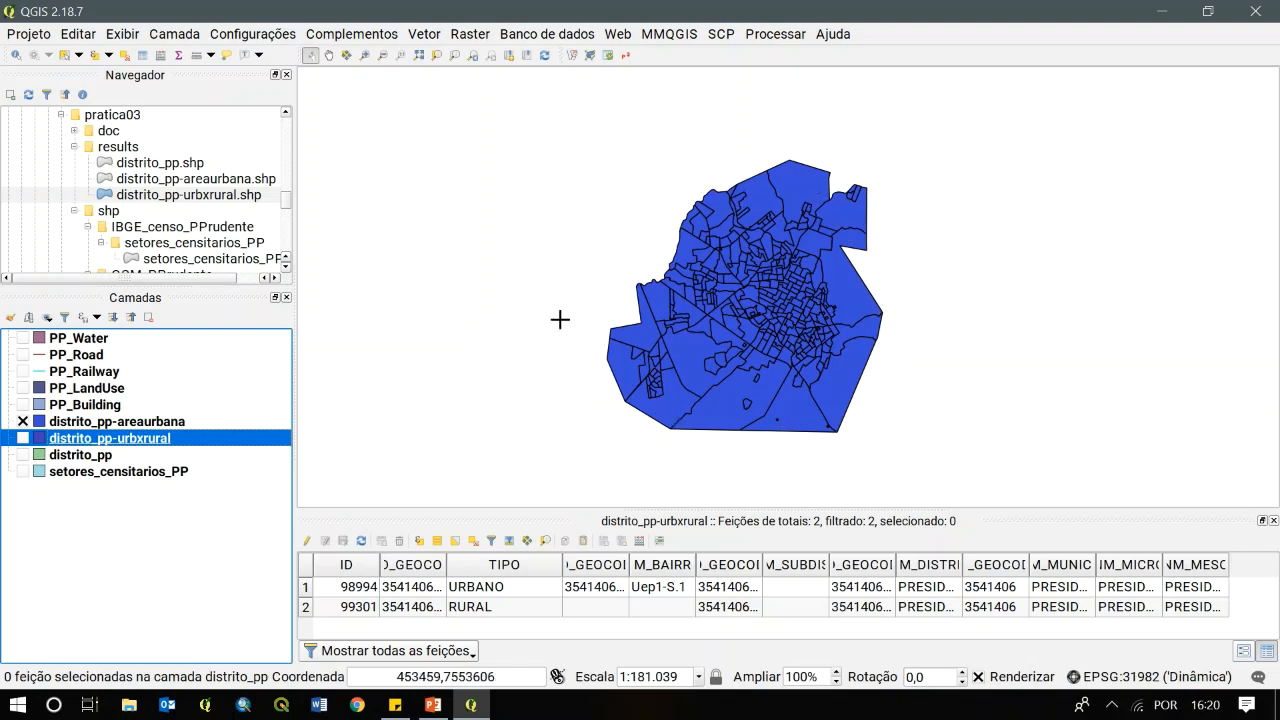
Compare distrito_pp-urbxrural with distrito_pp-areaurbana by toggling their visibility and briefly selecting the URBANO feature, then leave only distrito_pp-areaurbana displayed
left_click(22, 438)
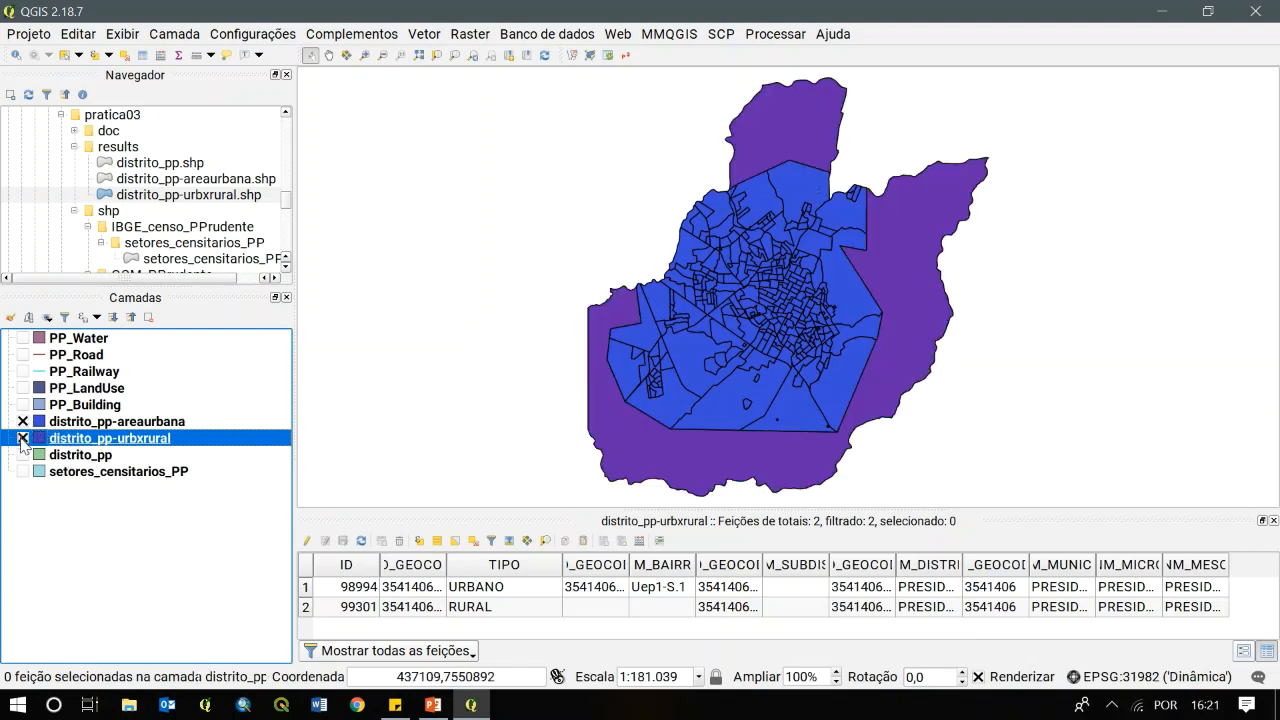
left_click(22, 421)
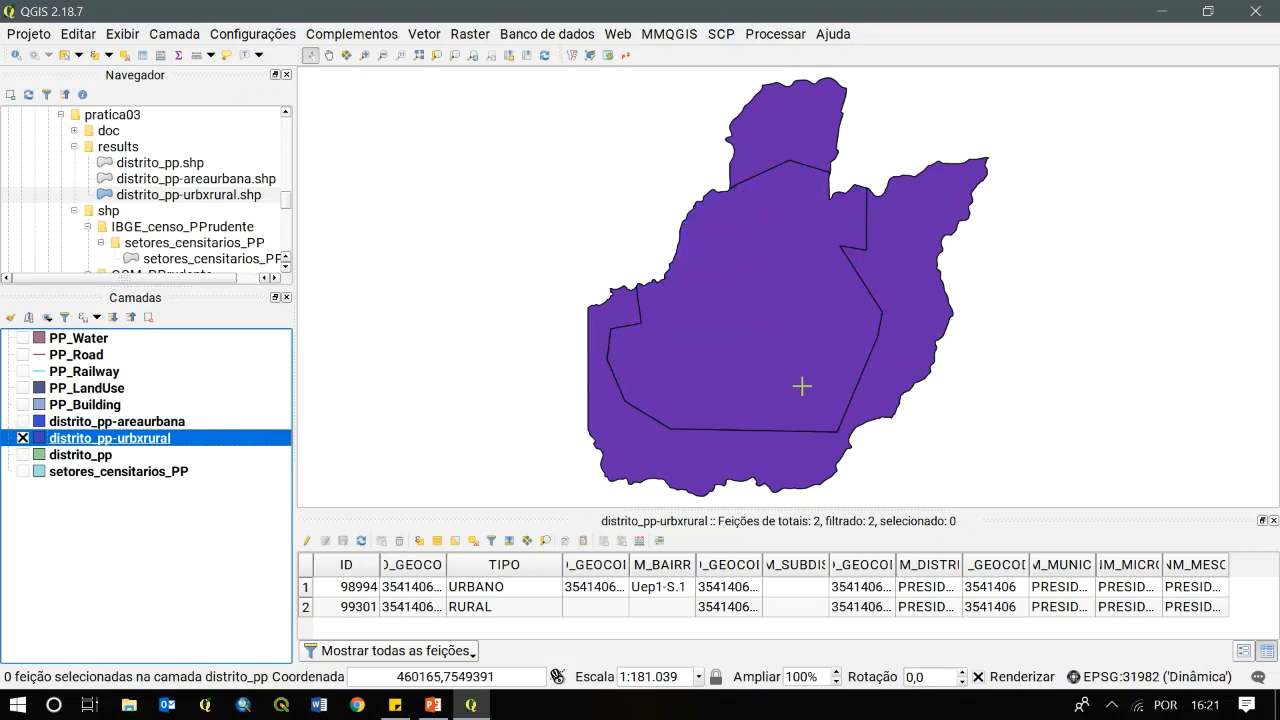
left_click(305, 587)
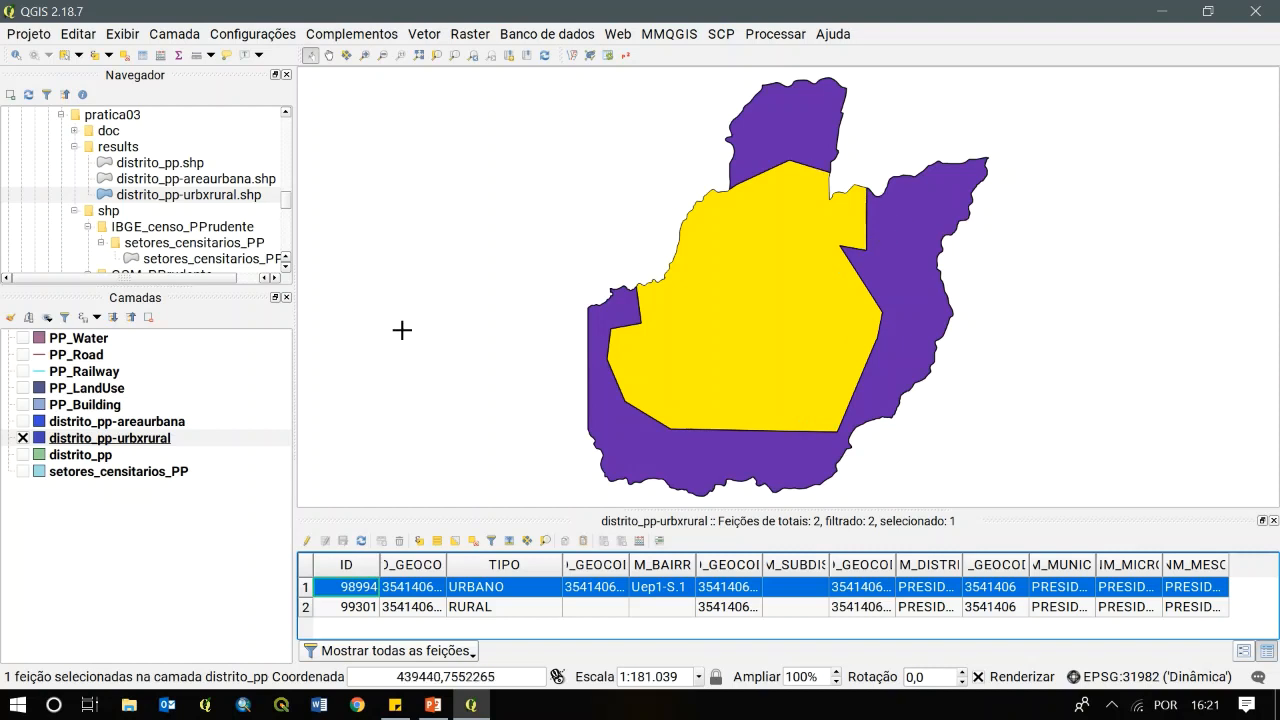
left_click(474, 540)
left_click(22, 438)
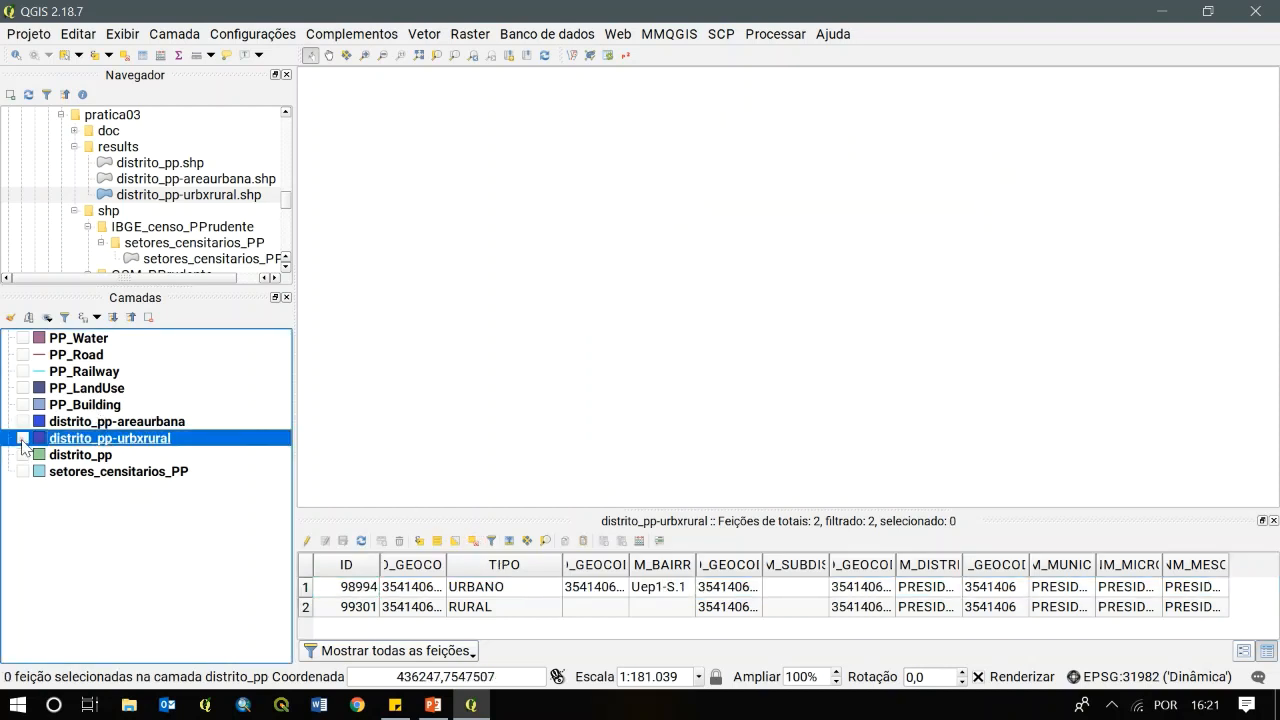
left_click(22, 421)
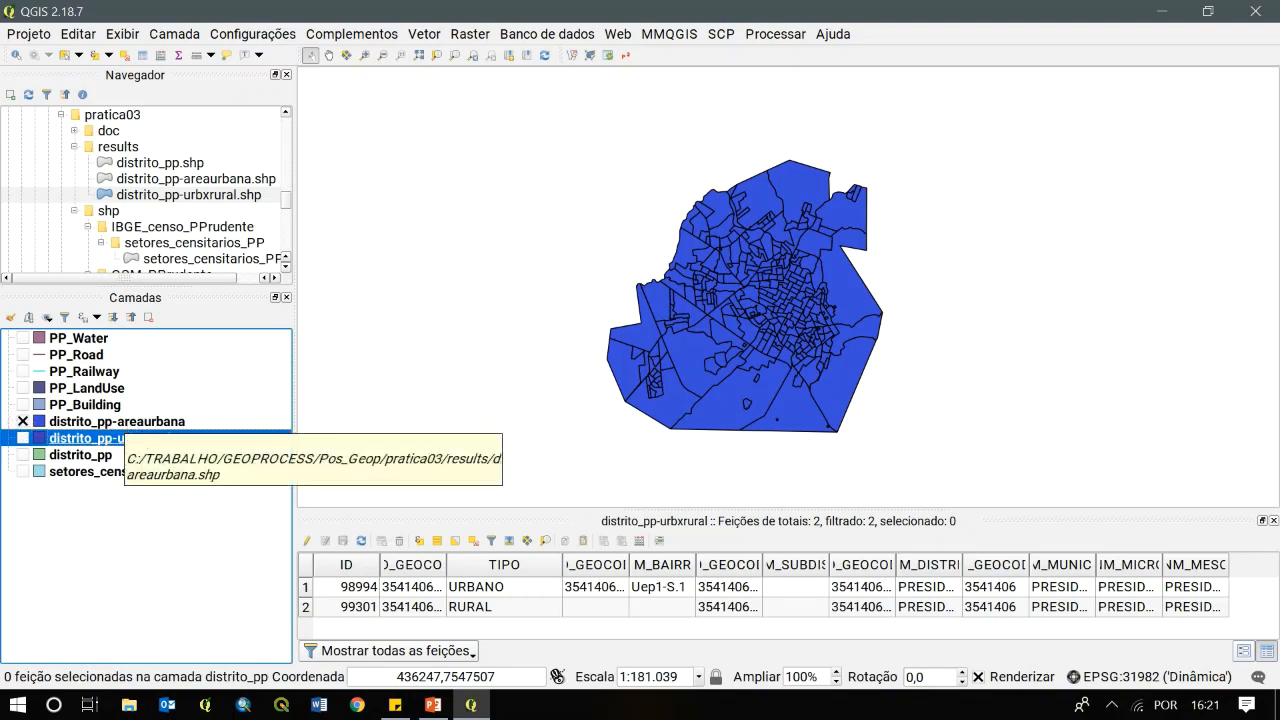
Start a Dissolve geoprocessing with distrito_pp-areaurbana as the input layer, keeping the option to dissolve all features without fields
left_click(425, 36)
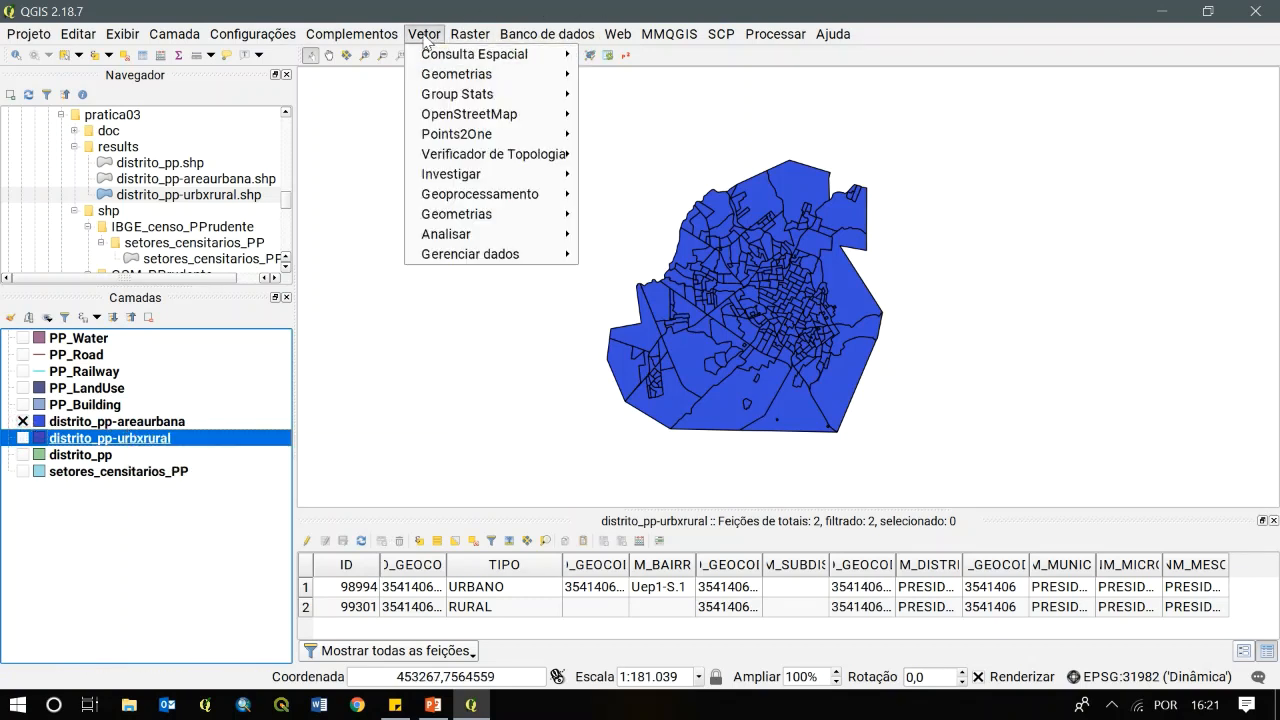
mouse_move(552, 195)
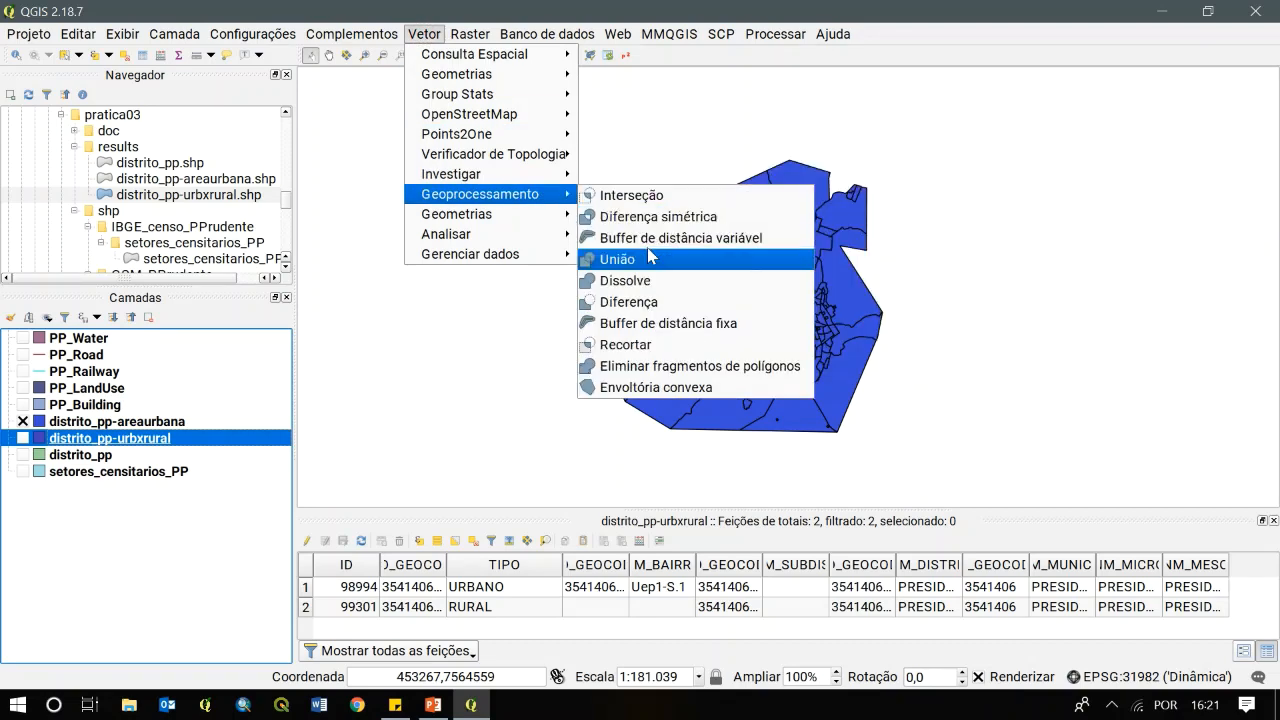
left_click(638, 282)
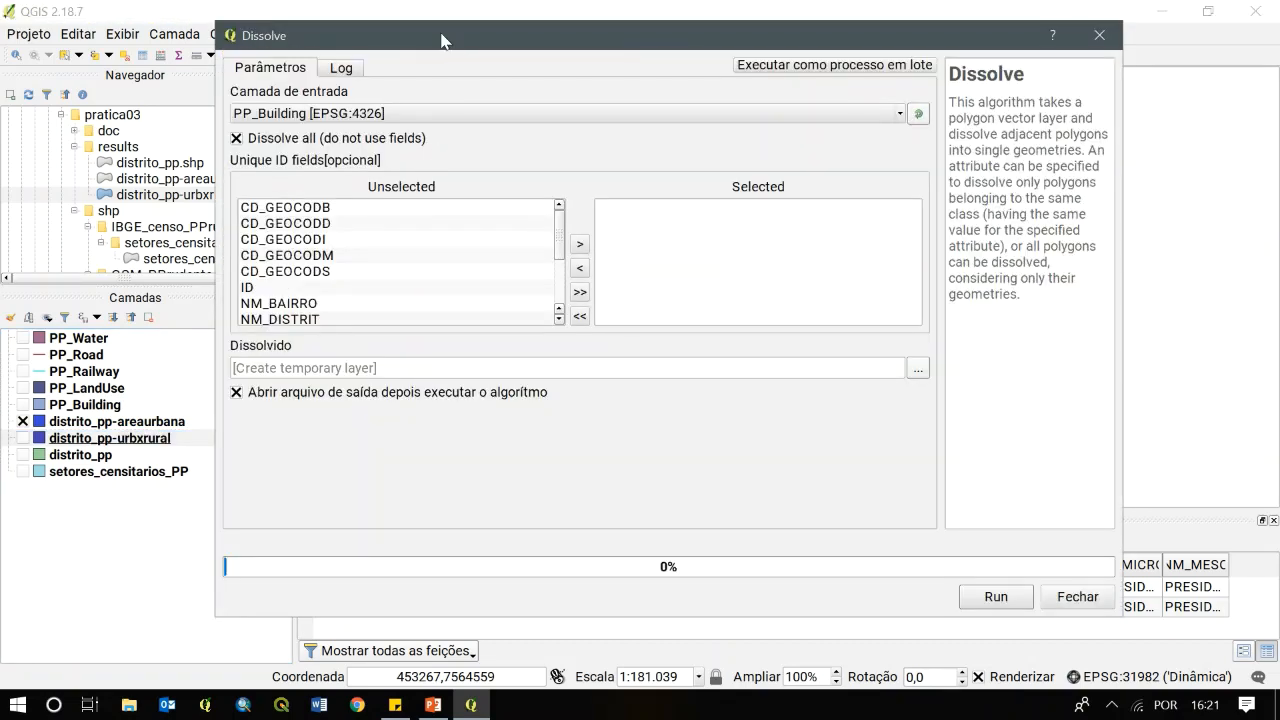
left_click_drag(440, 37, 461, 61)
scroll(570, 255, "down", 2)
scroll(567, 252, "up", 2)
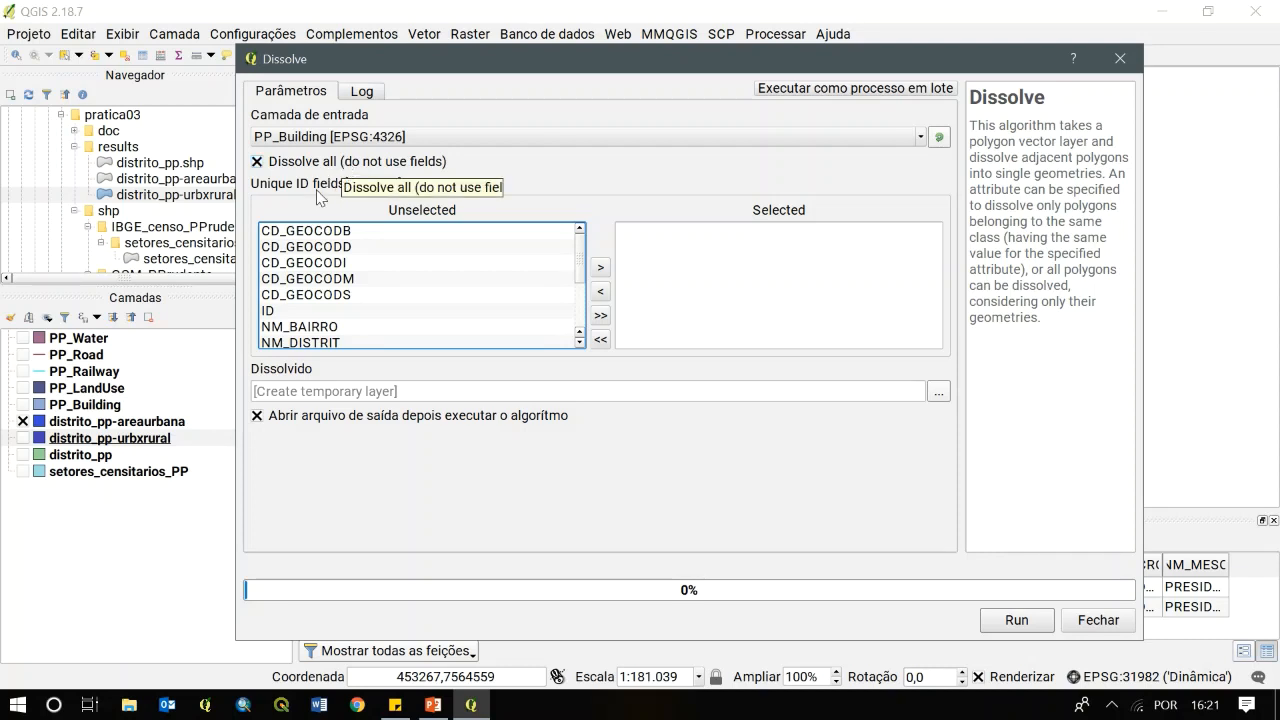
left_click(327, 138)
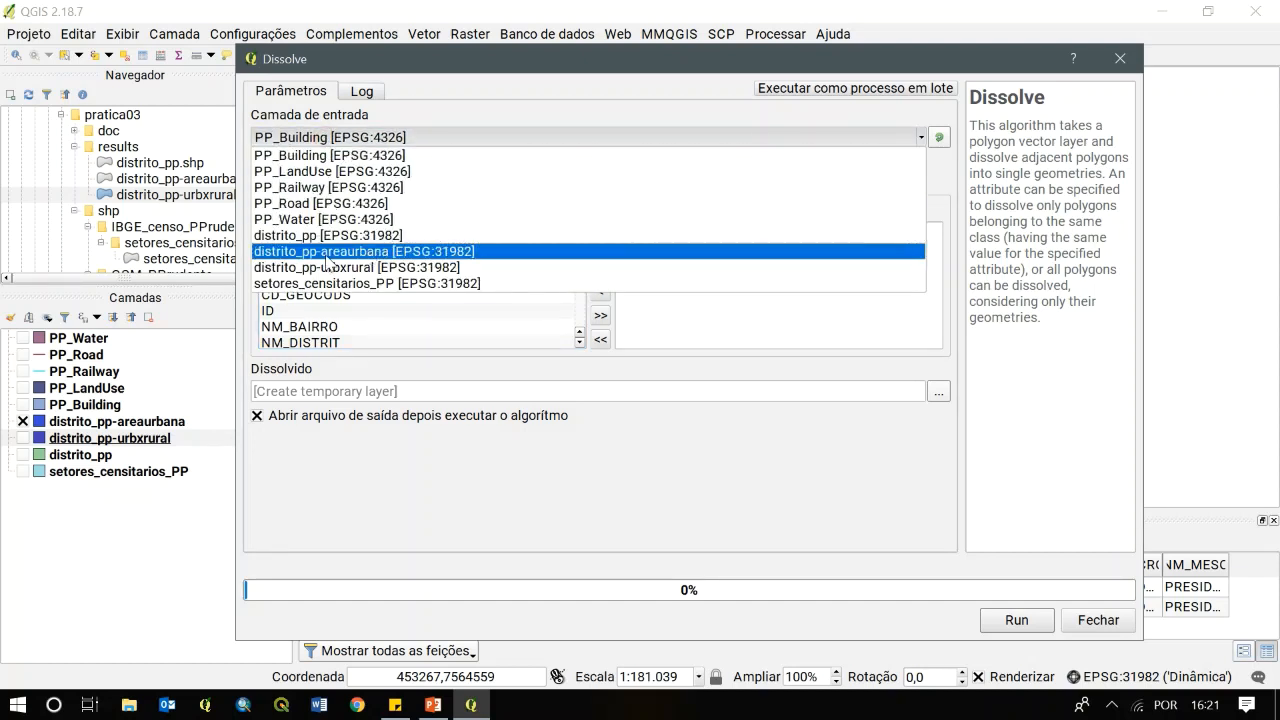
left_click(370, 253)
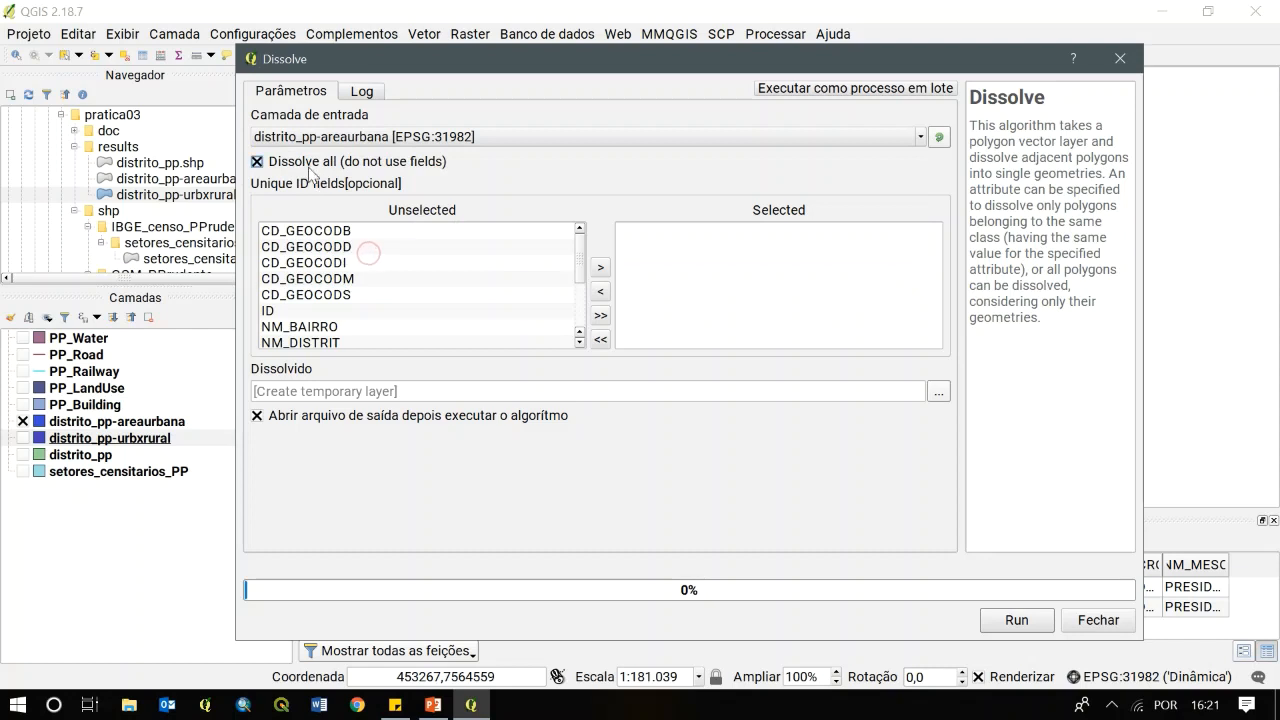
Set the Dissolve output to a file named distrito_pp-areaurbana-dissolve.shp in the results folder
left_click(938, 394)
left_click(996, 426)
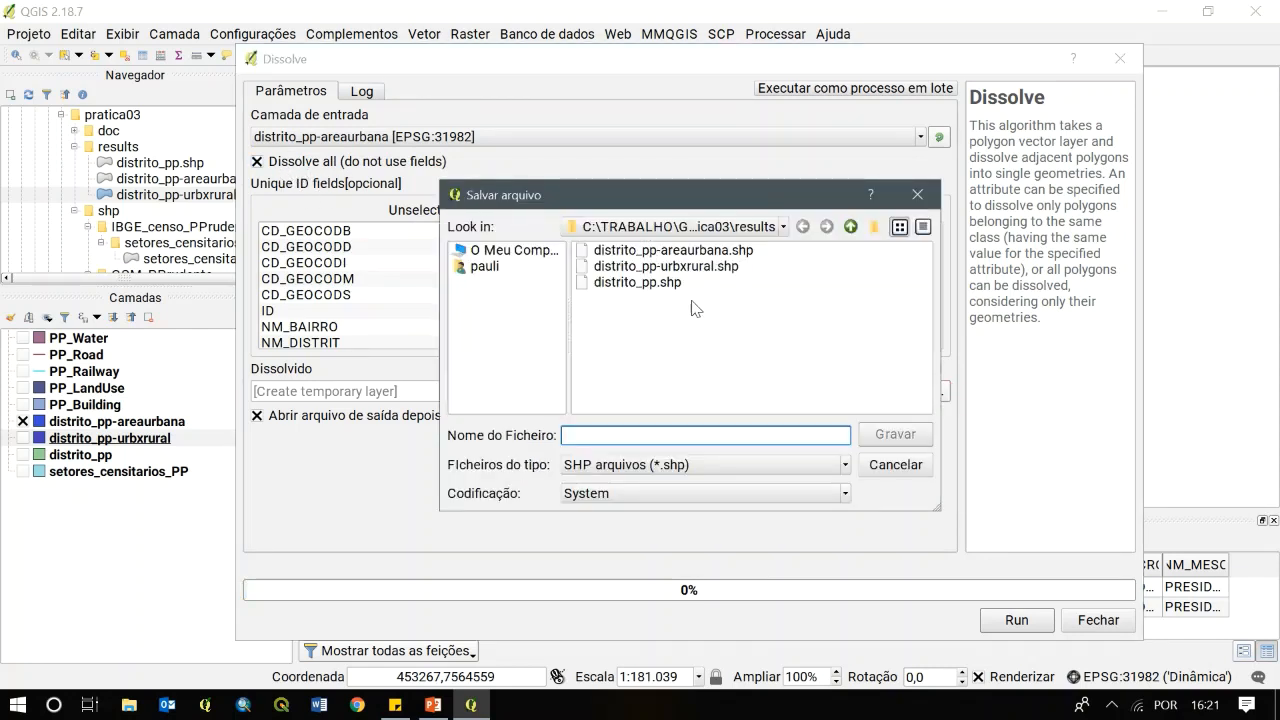
left_click(725, 252)
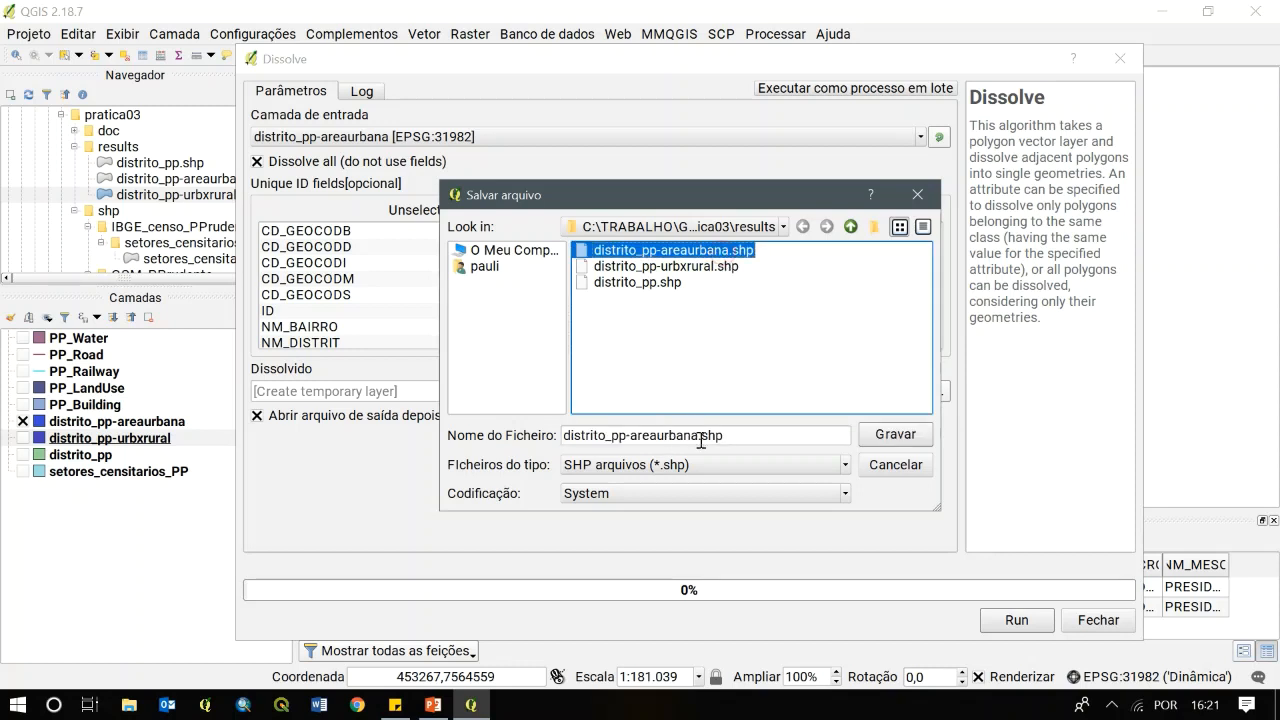
left_click(702, 438)
type("-dissolve")
key("Return")
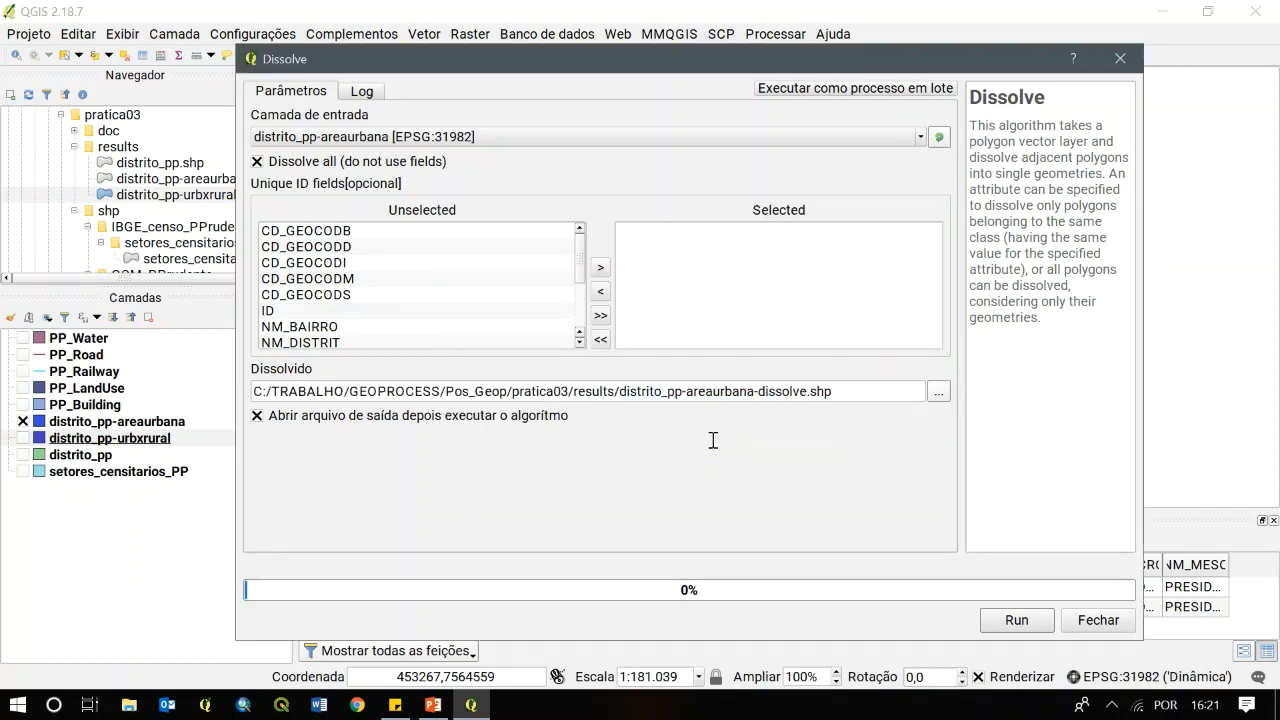
Run the Dissolve with automatic opening of the output disabled, and add distrito_pp-areaurbana-dissolve.shp from the results folder to the map
left_click(492, 416)
left_click(1016, 620)
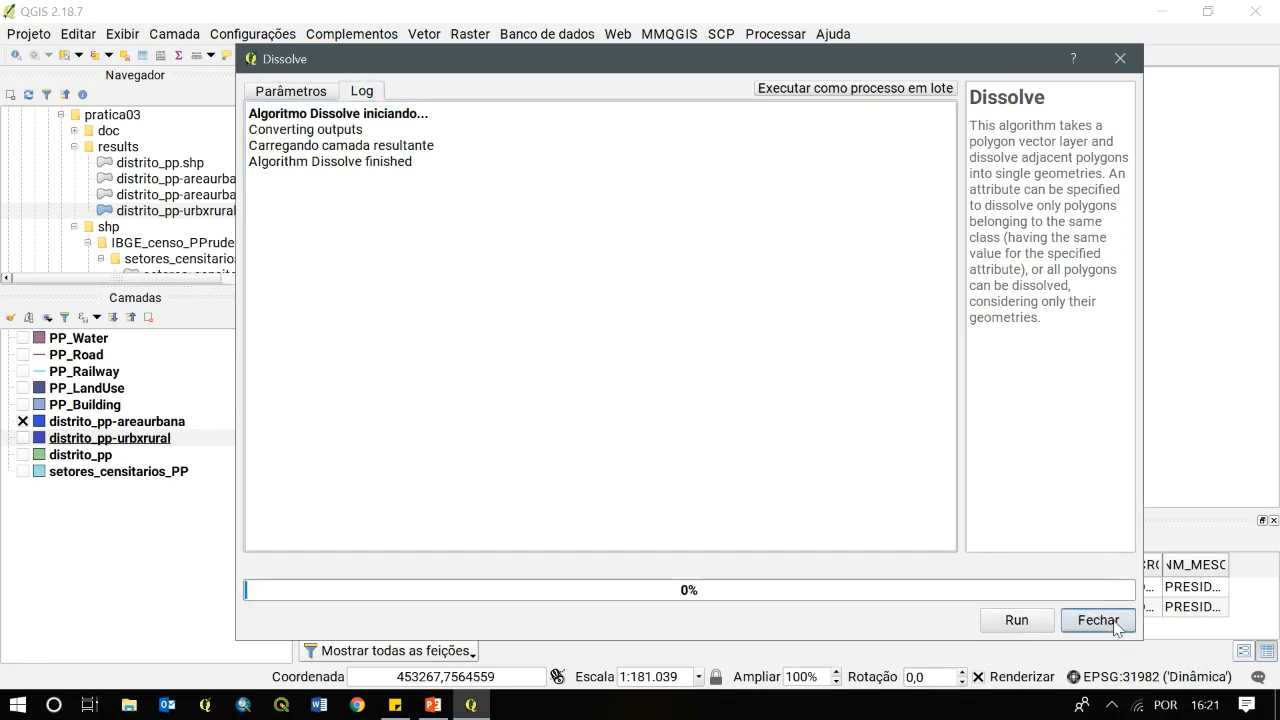
left_click(1098, 620)
left_click_drag(228, 195, 340, 225)
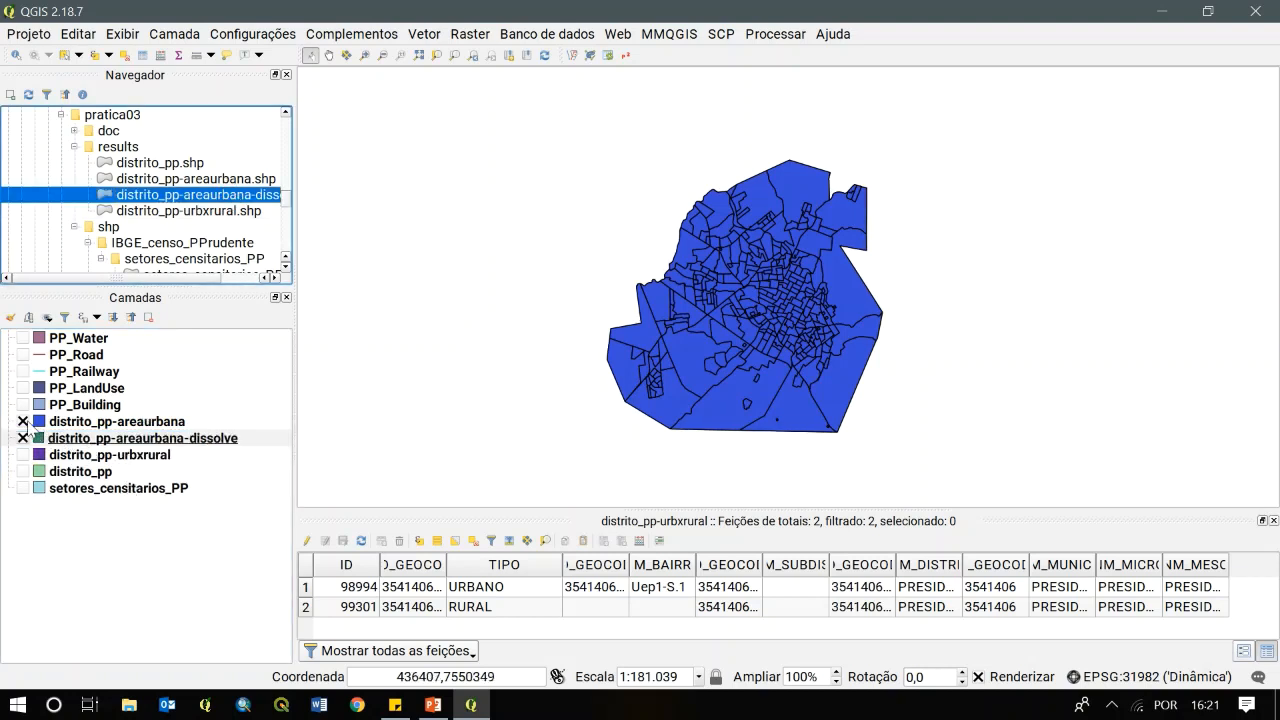
Hide distrito_pp-areaurbana and compare distrito_pp-areaurbana-dissolve with distrito_pp-urbxrural by toggling their visibility, leaving only distrito_pp-urbxrural displayed
left_click(23, 421)
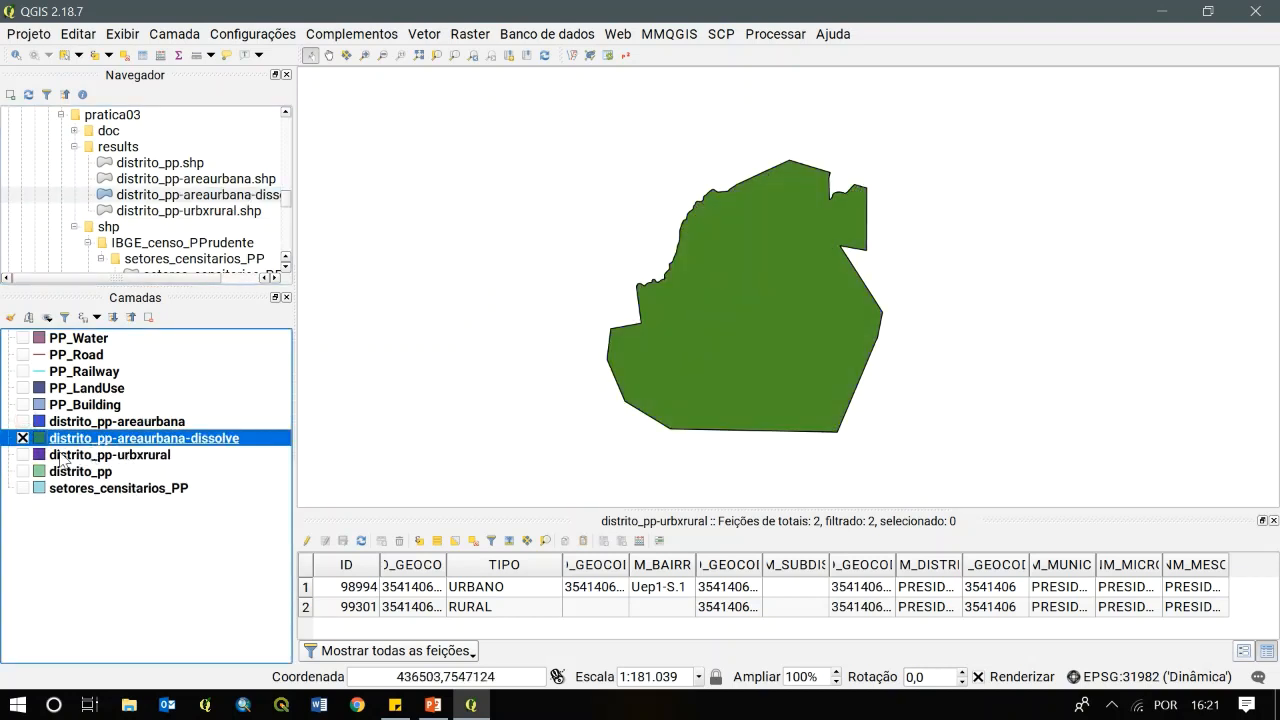
left_click(23, 455)
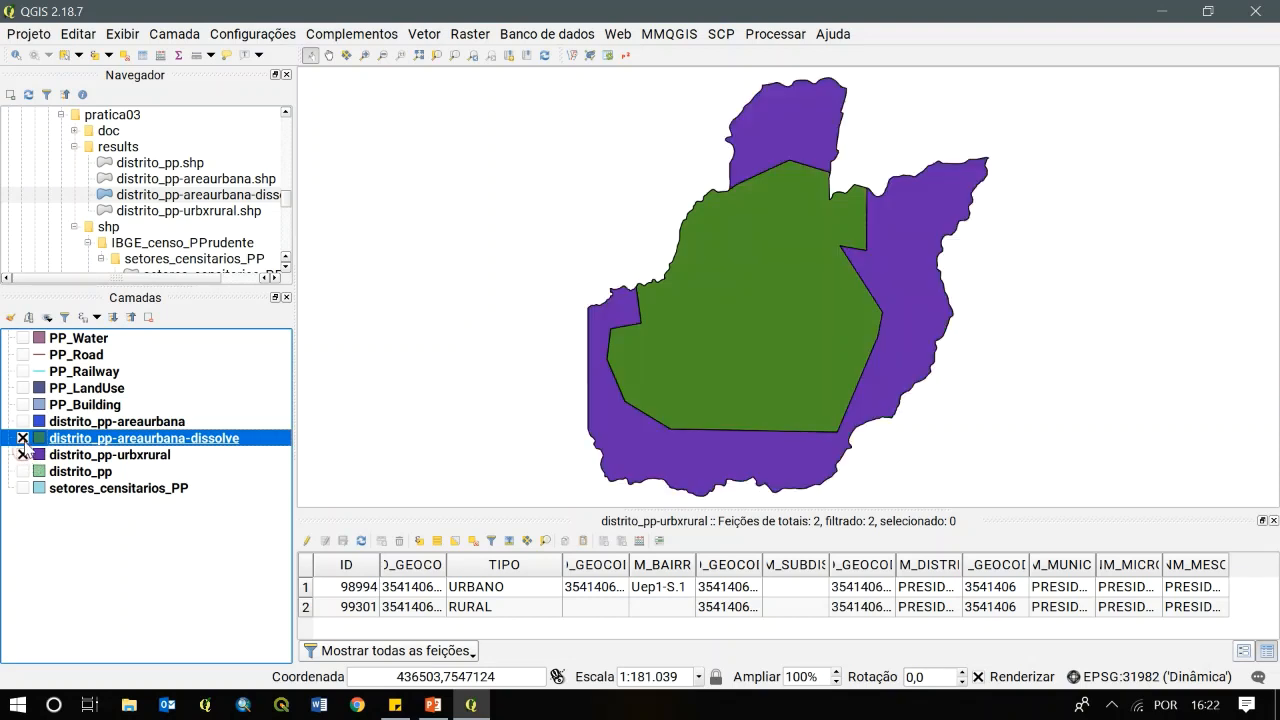
left_click(23, 438)
left_click(23, 438)
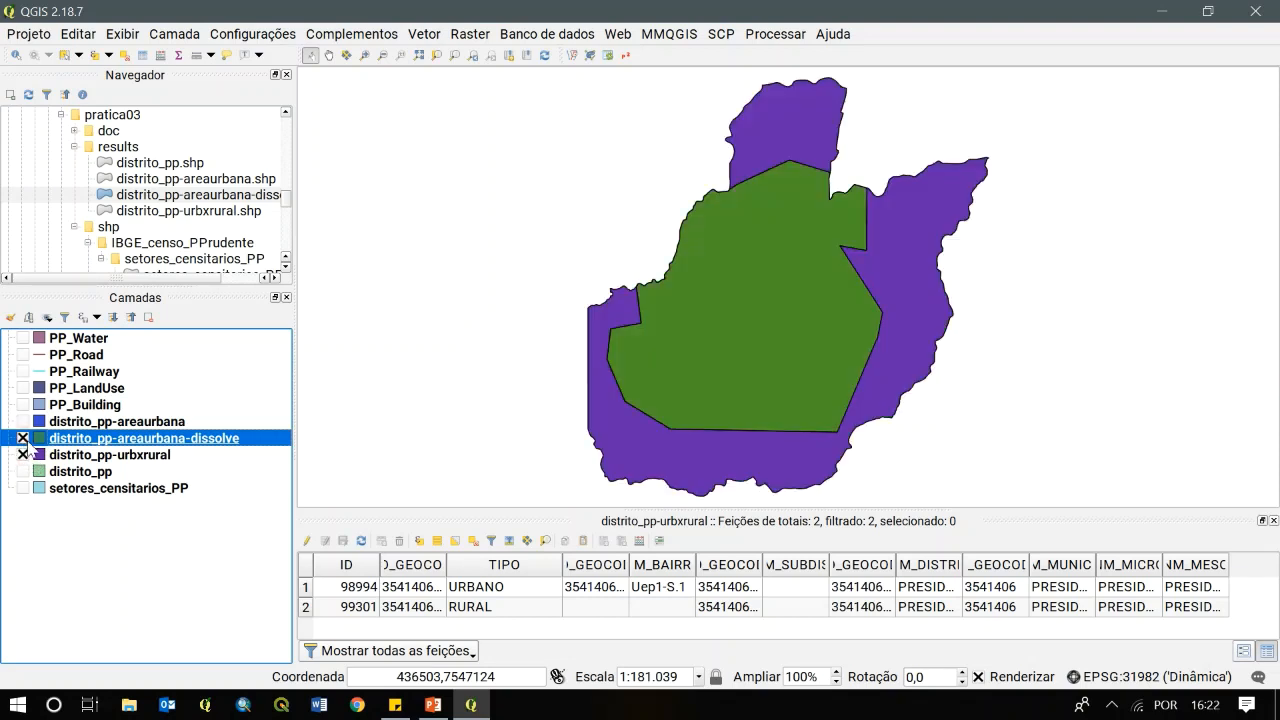
left_click(23, 438)
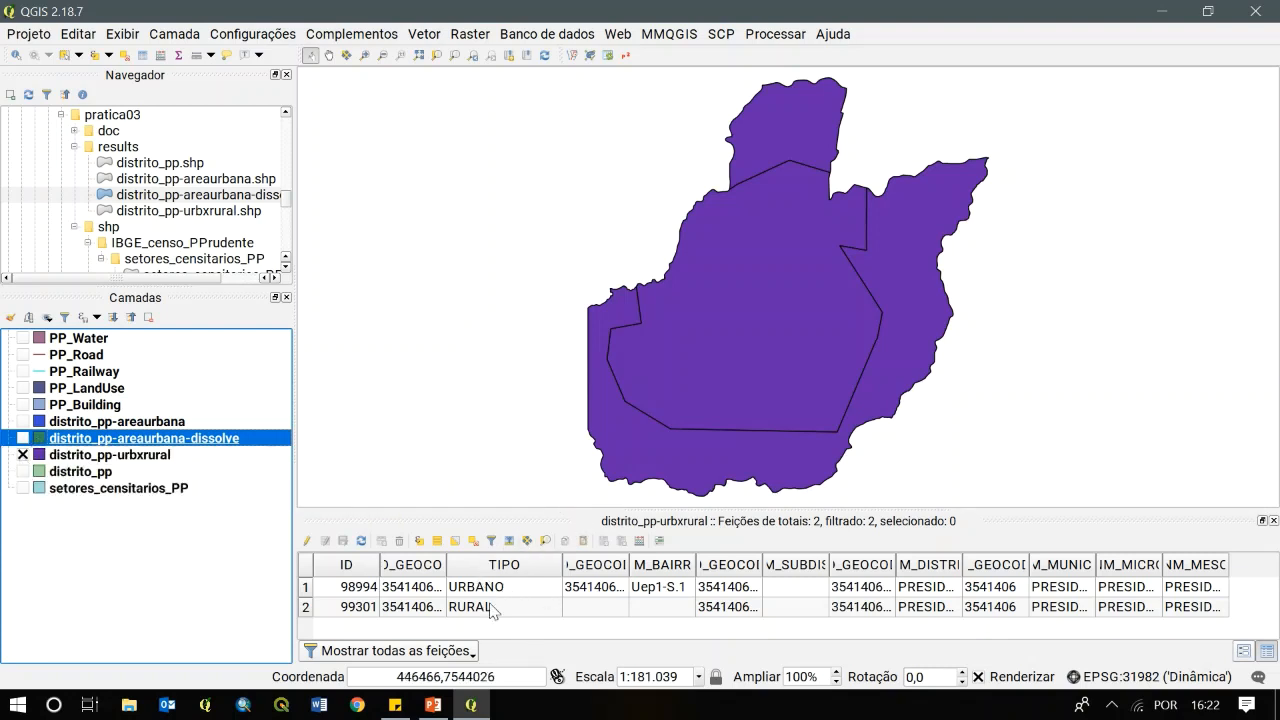
left_click(22, 455)
left_click(22, 438)
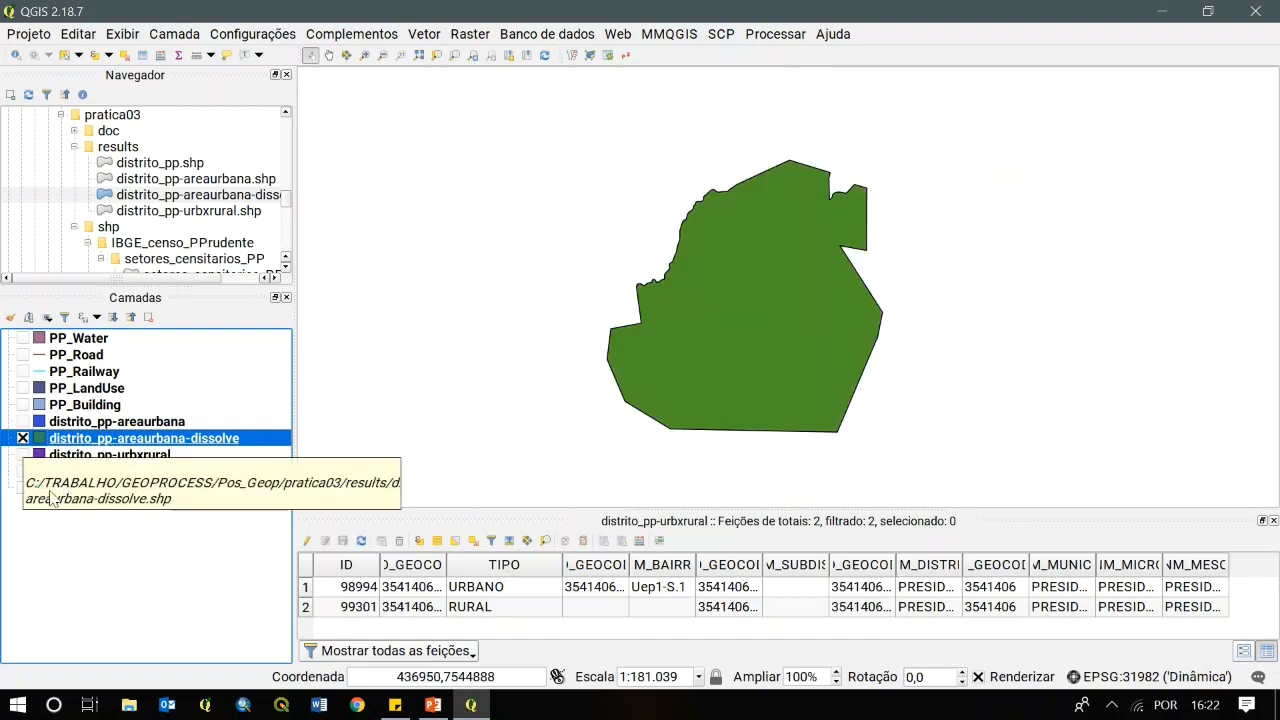
left_click(22, 438)
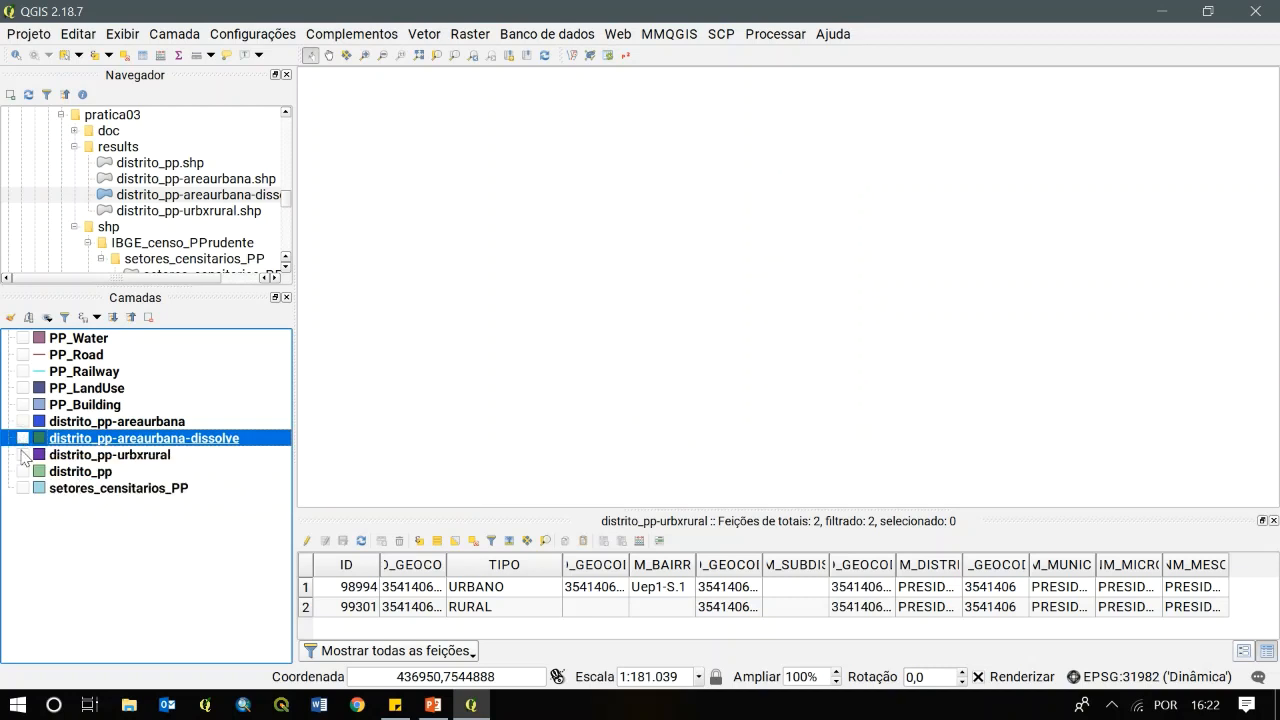
left_click(22, 455)
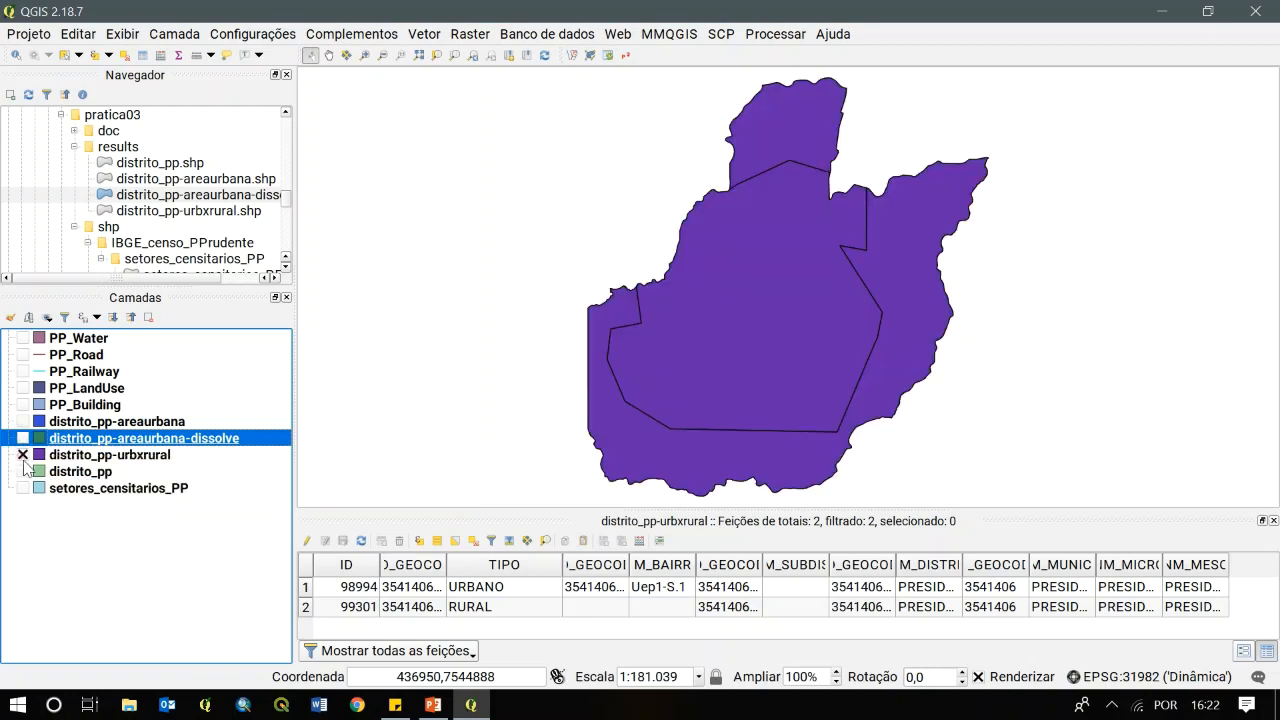
left_click(15, 456)
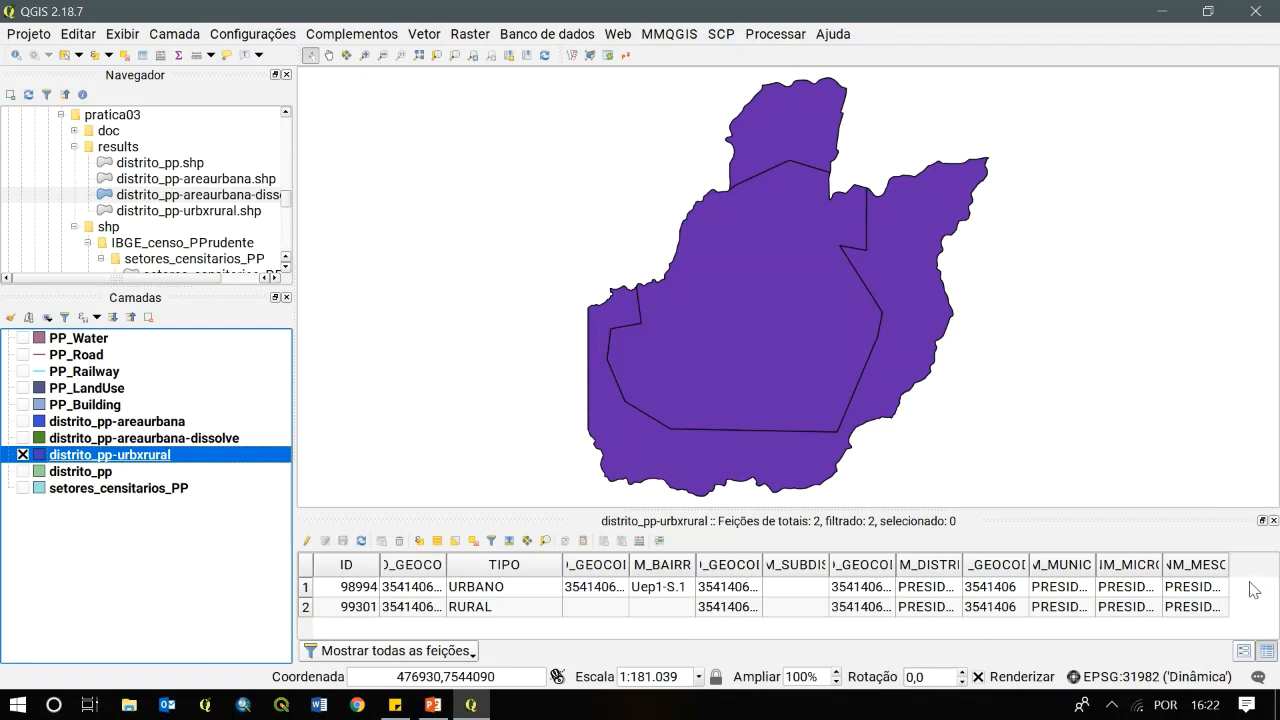
Check the URBANO and RURAL features of distrito_pp-urbxrural by selecting each in the attribute table, and clear the selection
left_click(306, 588)
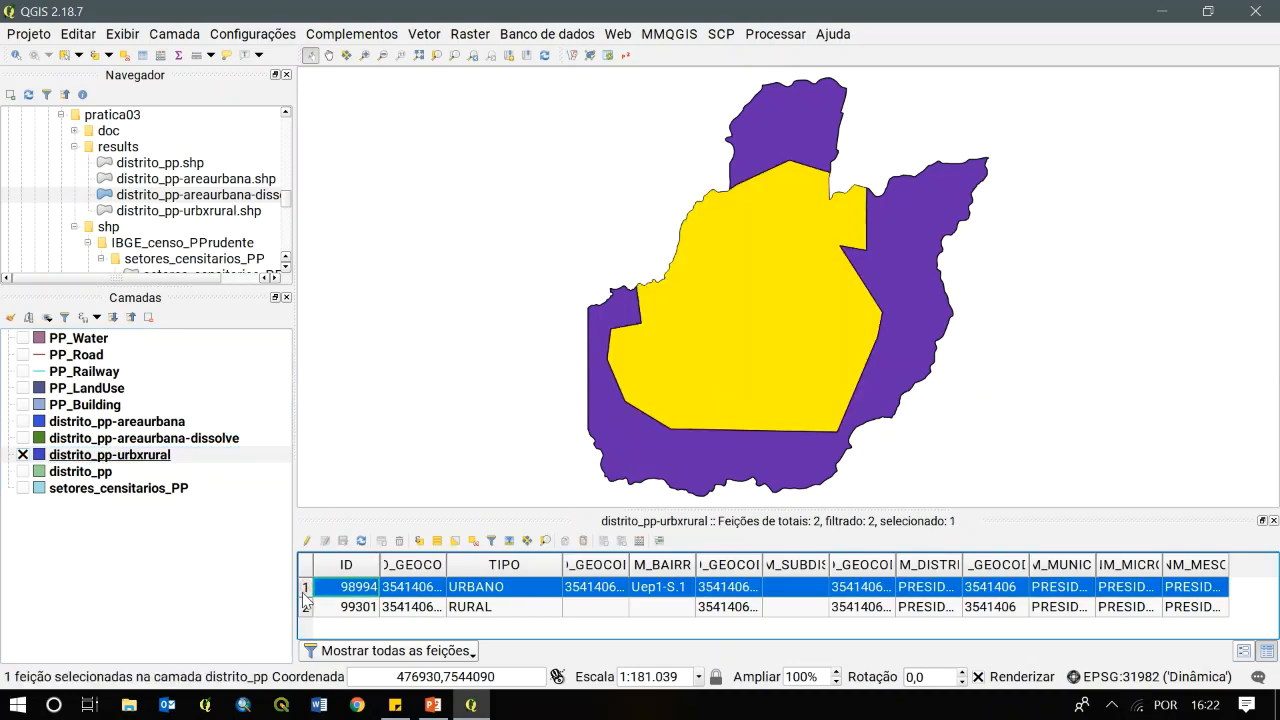
left_click(305, 607)
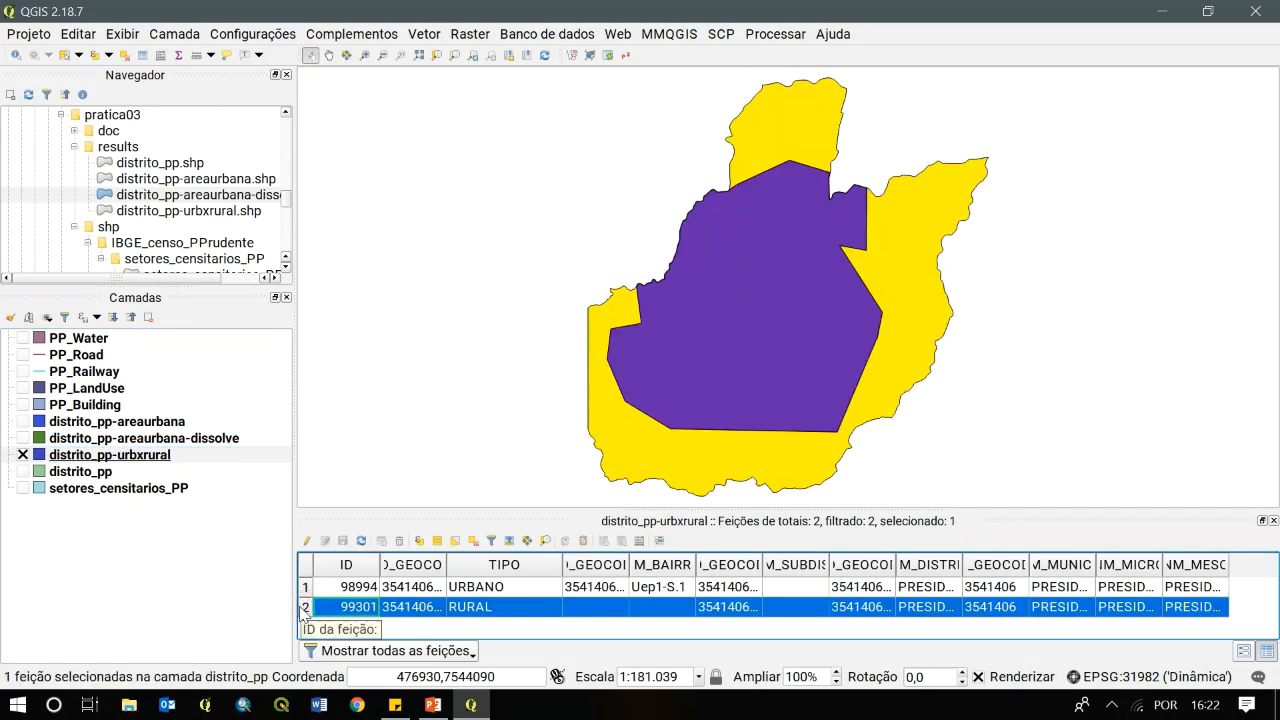
left_click(473, 540)
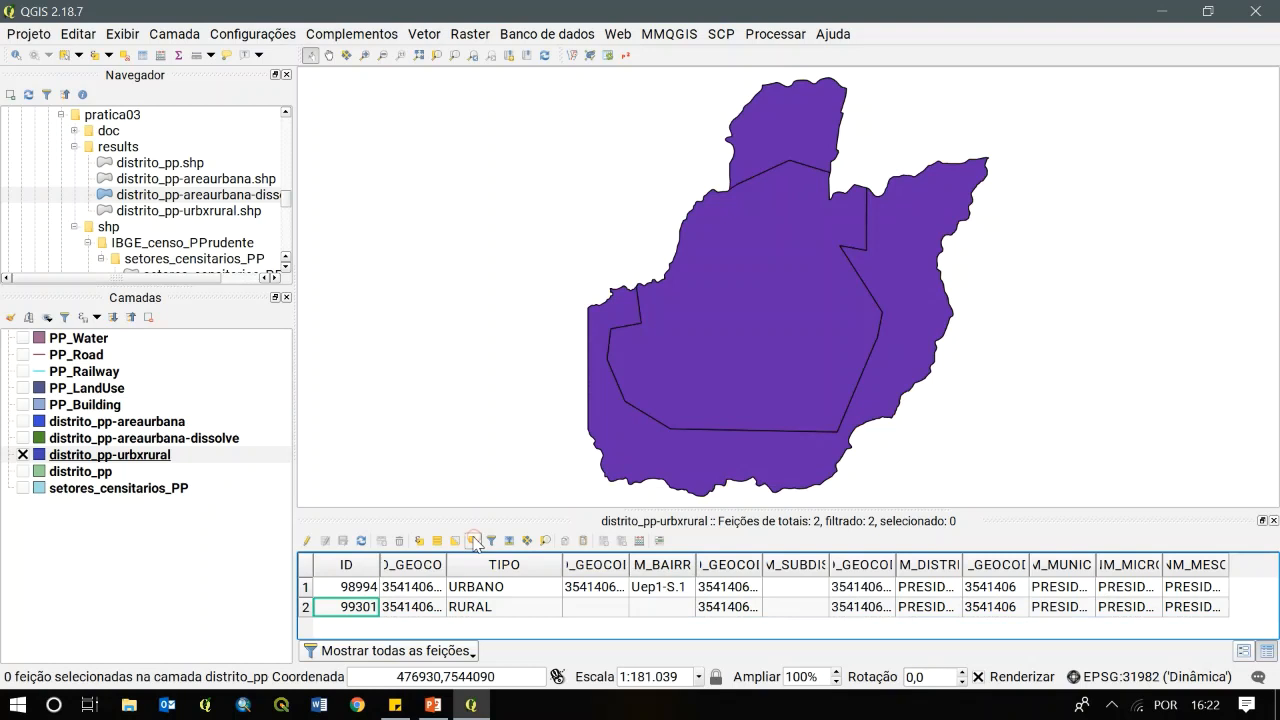
Enable editing on distrito_pp-urbxrural and define a new decimal field named area-km2 with precision 3 in the field calculator
left_click(306, 541)
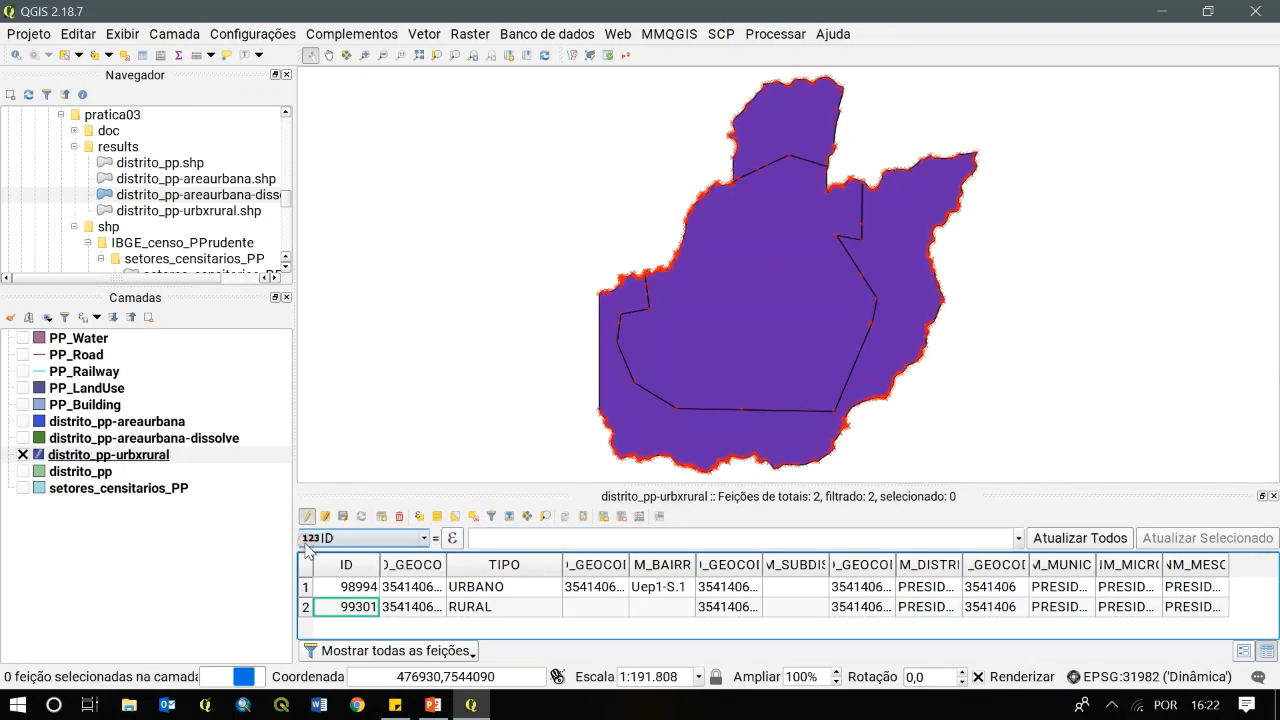
left_click(639, 516)
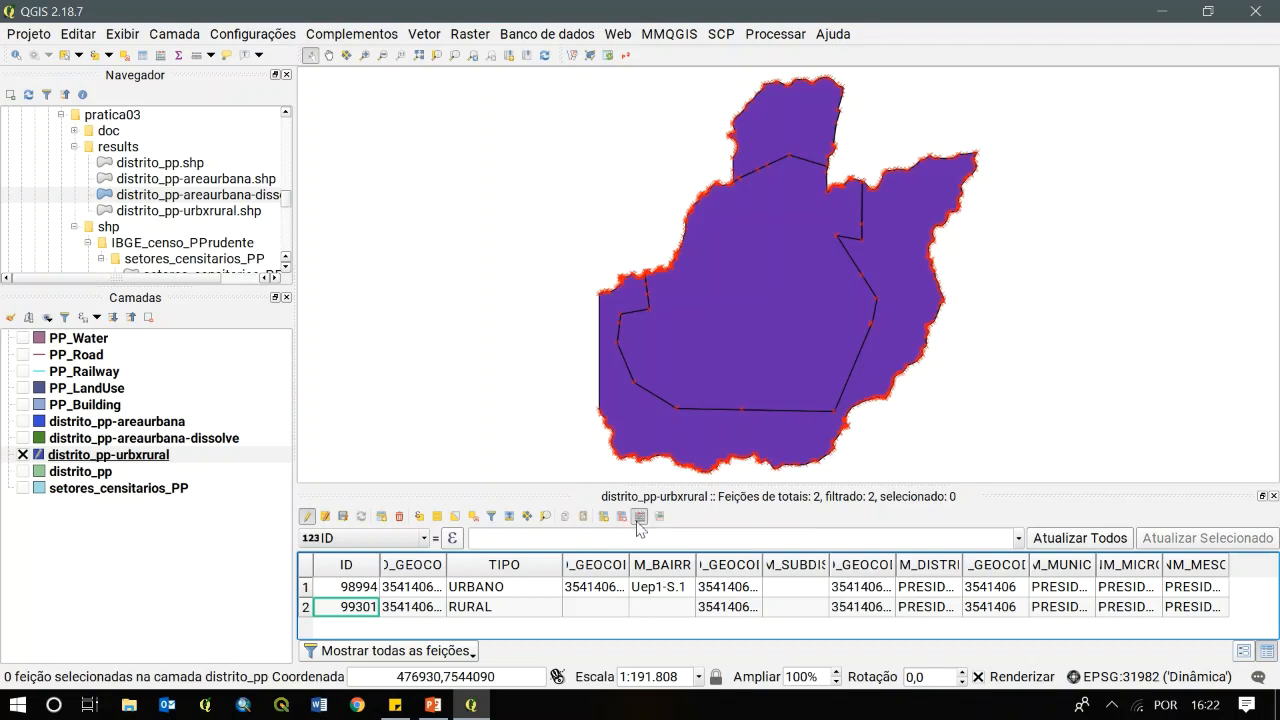
left_click_drag(460, 134, 630, 110)
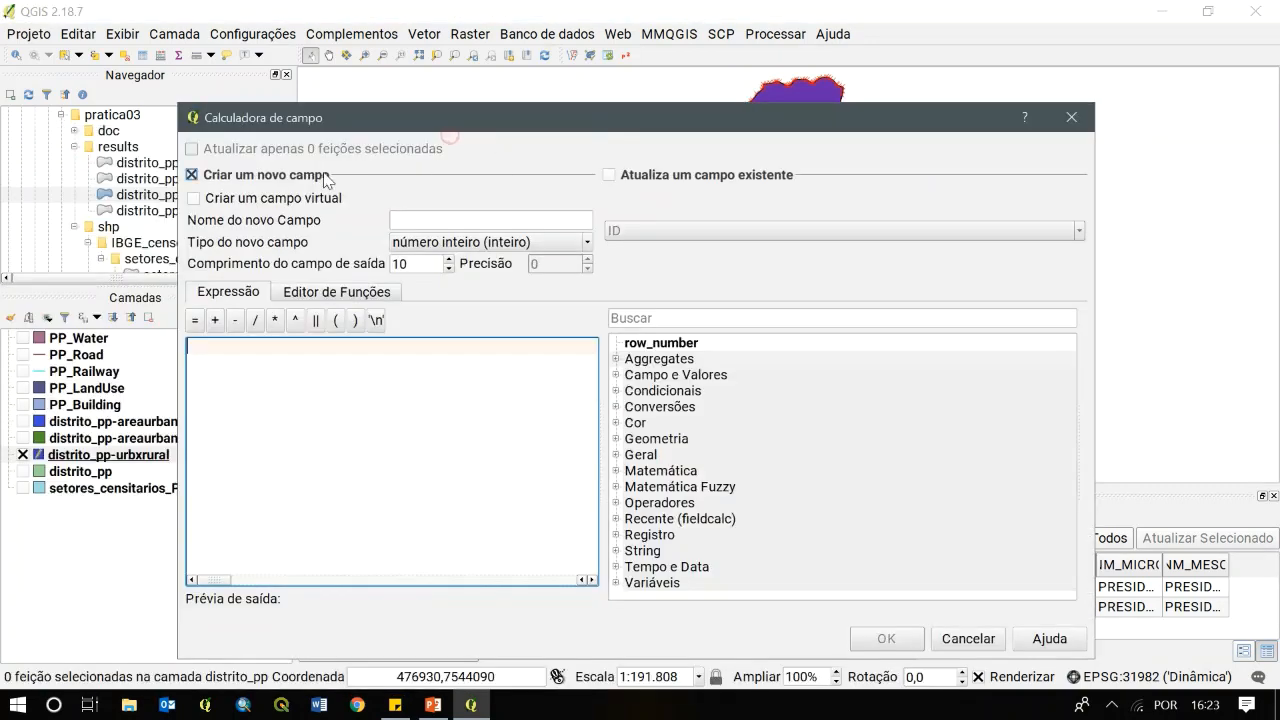
left_click(433, 219)
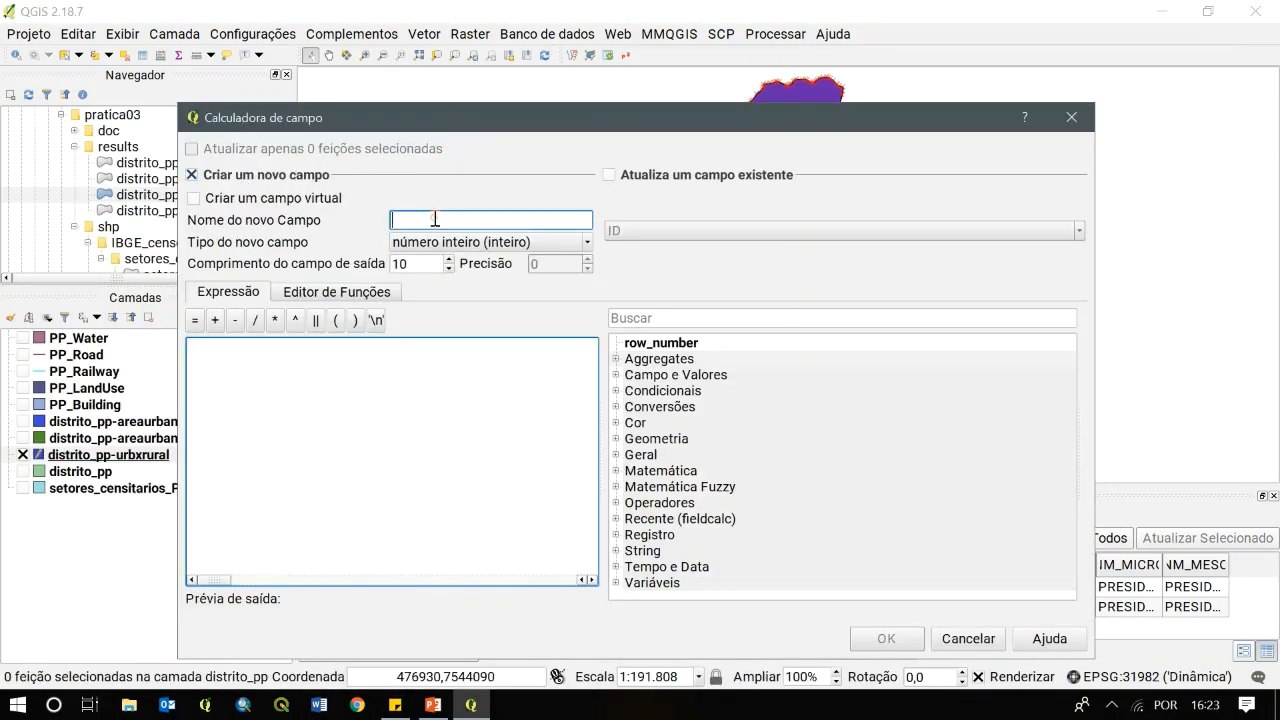
type("area-km2")
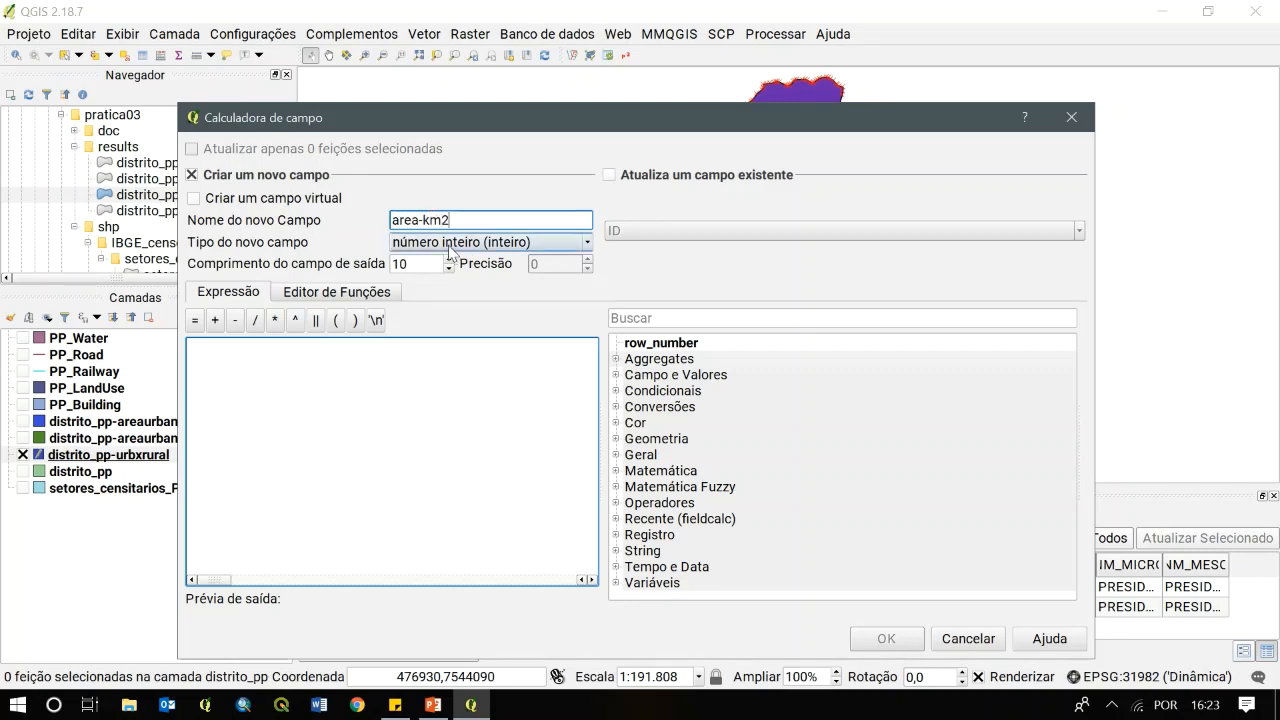
left_click(455, 242)
left_click(455, 292)
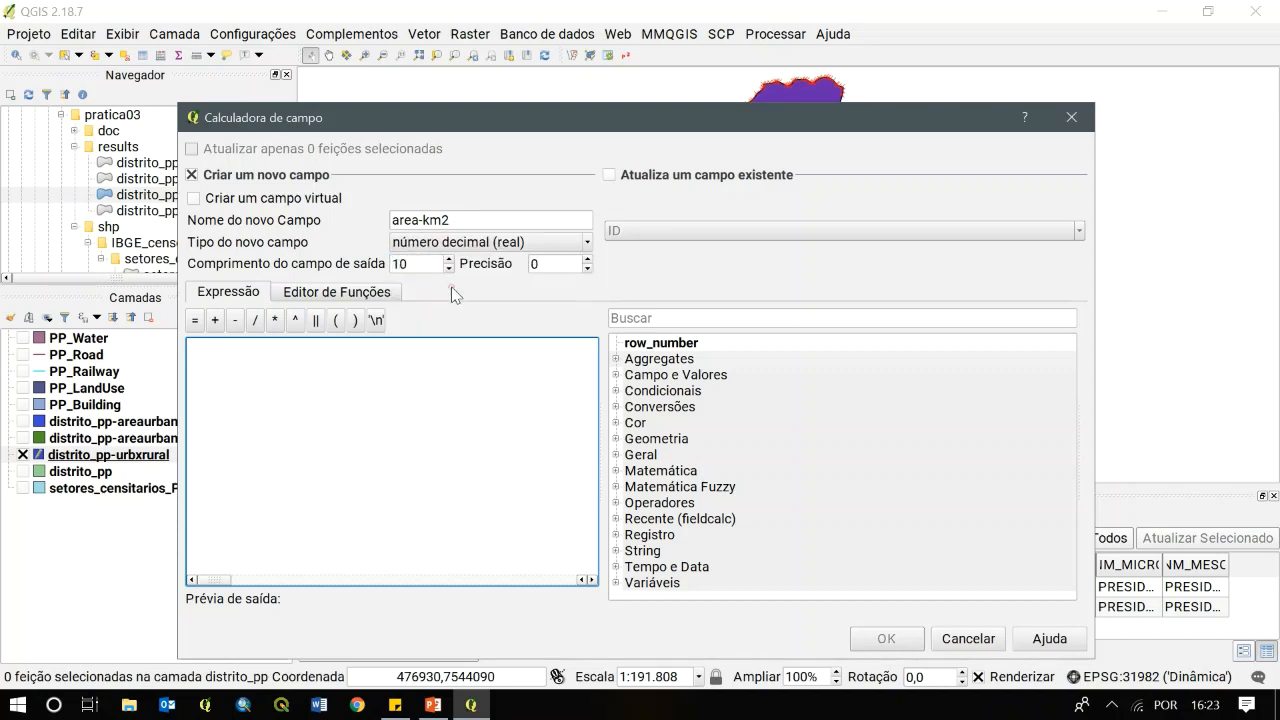
double_click(552, 262)
key("Up")
key("Up")
key("Up")
Calculate the new area-km2 field for distrito_pp-urbxrural with the expression $area / 1000000
left_click(671, 320)
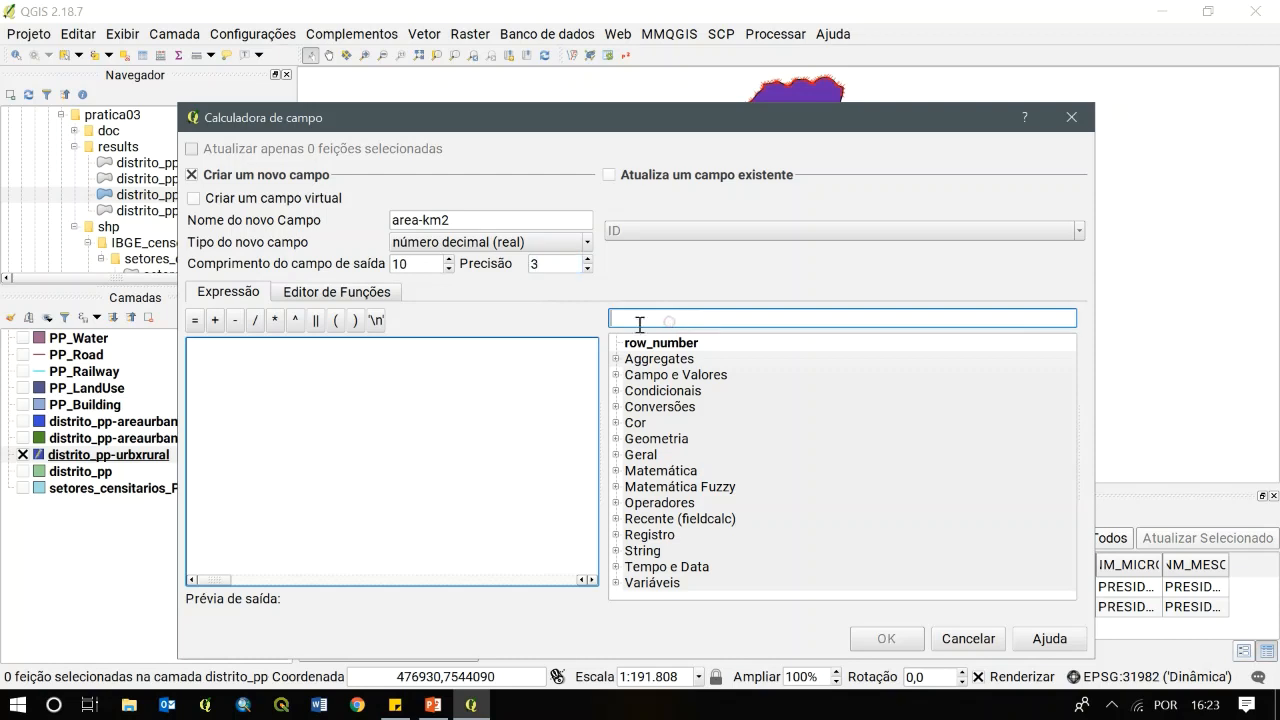
type("area")
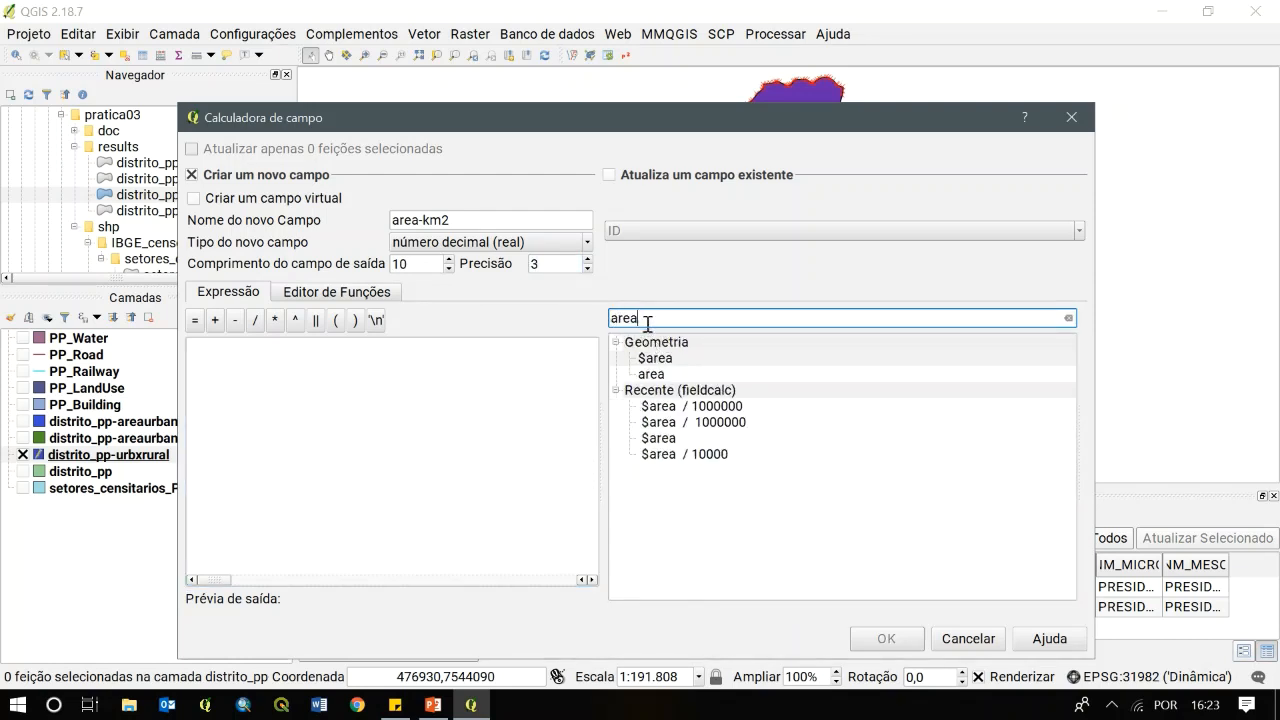
left_click(654, 362)
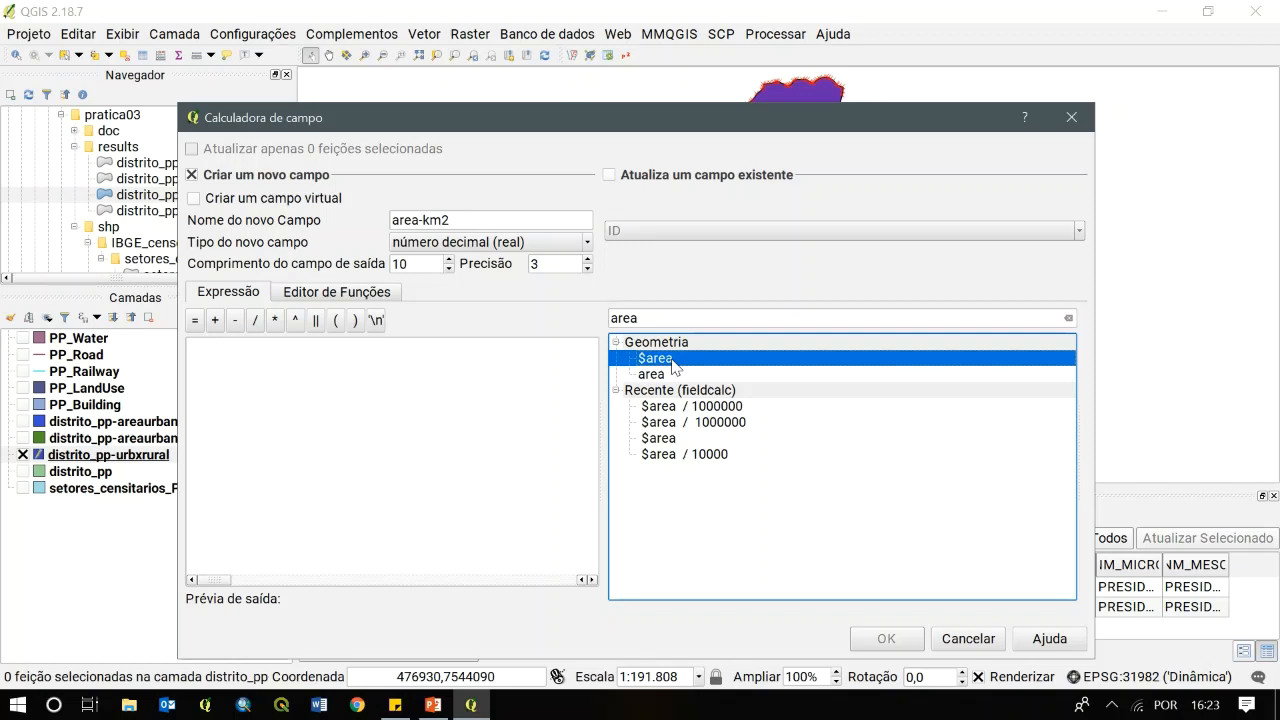
double_click(672, 362)
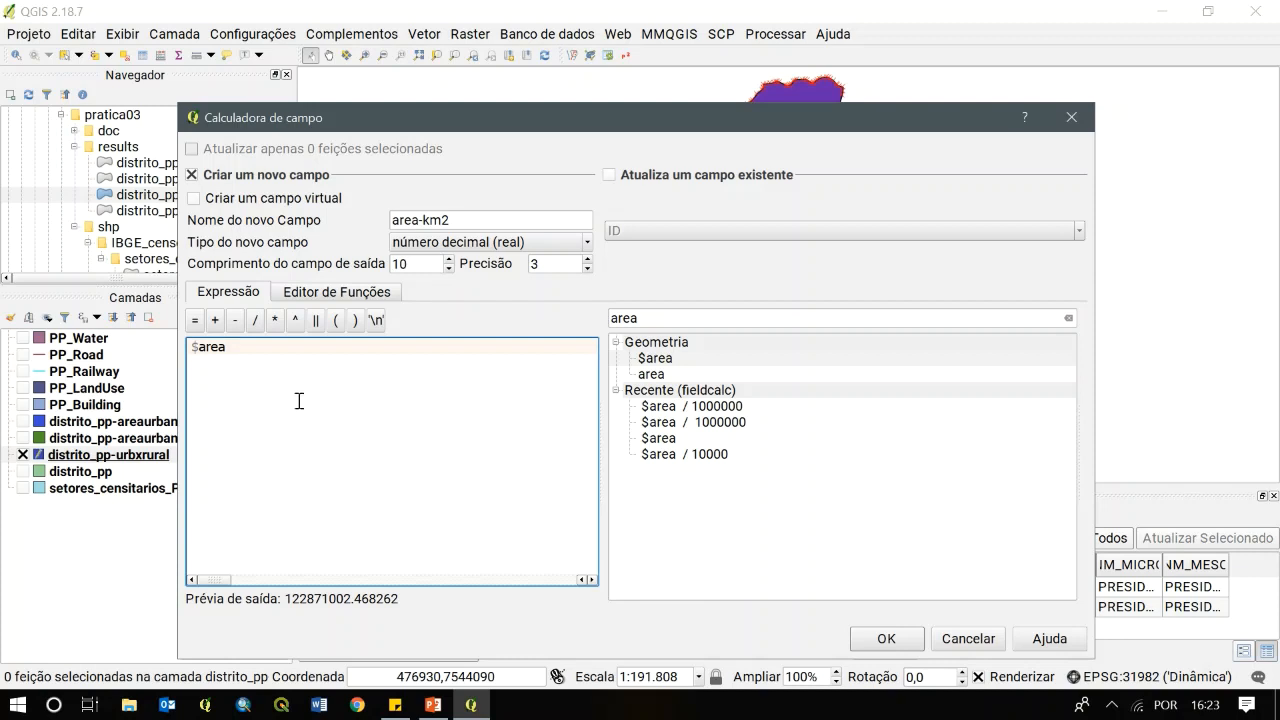
left_click(255, 320)
left_click(255, 320)
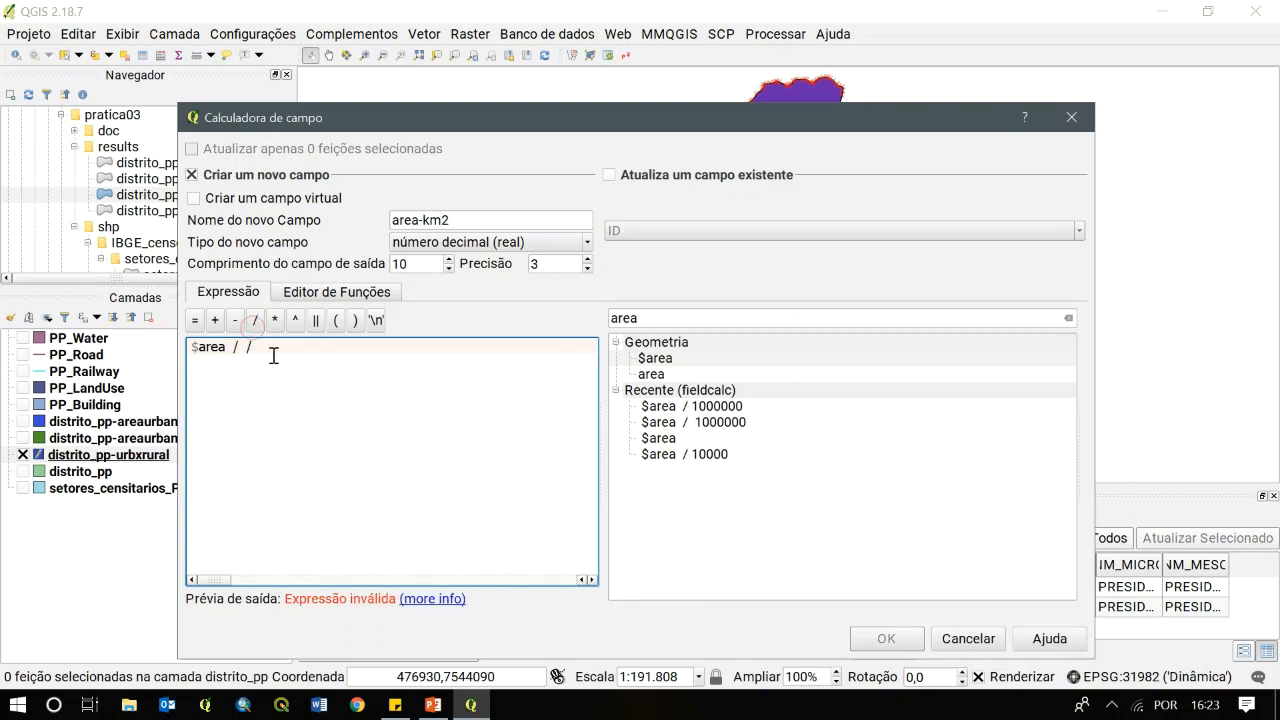
type("1000000")
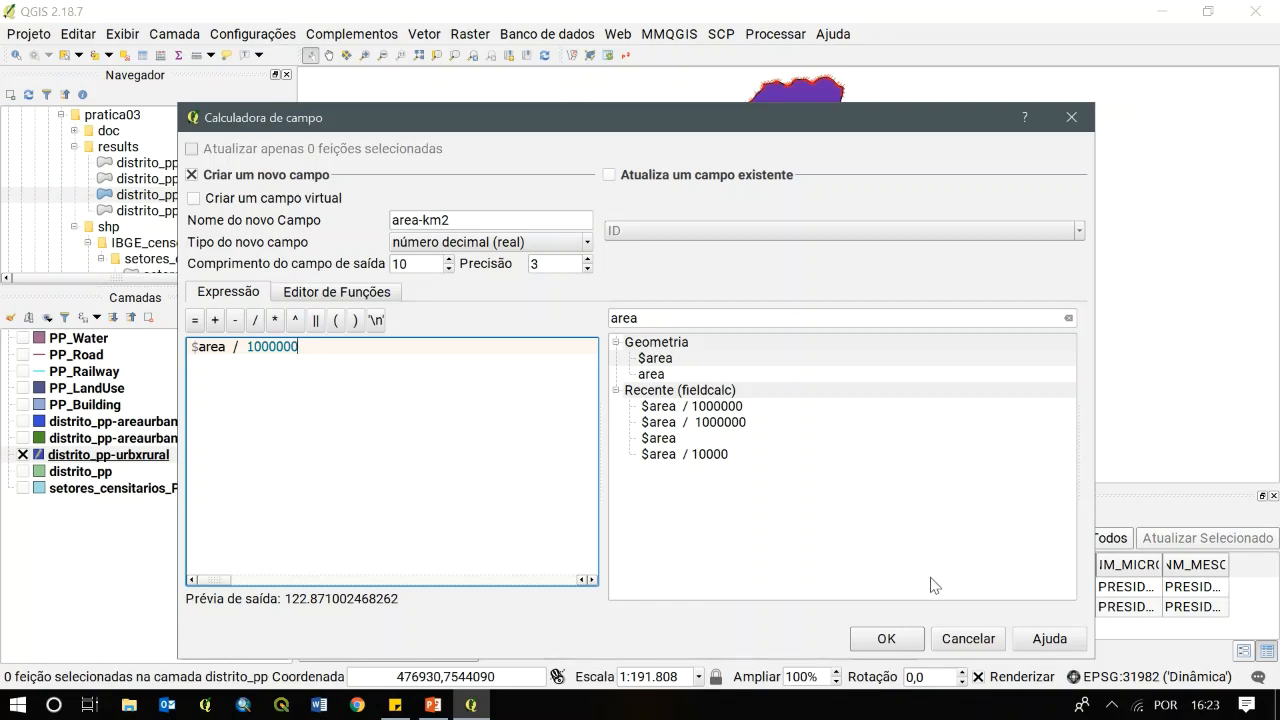
left_click(886, 638)
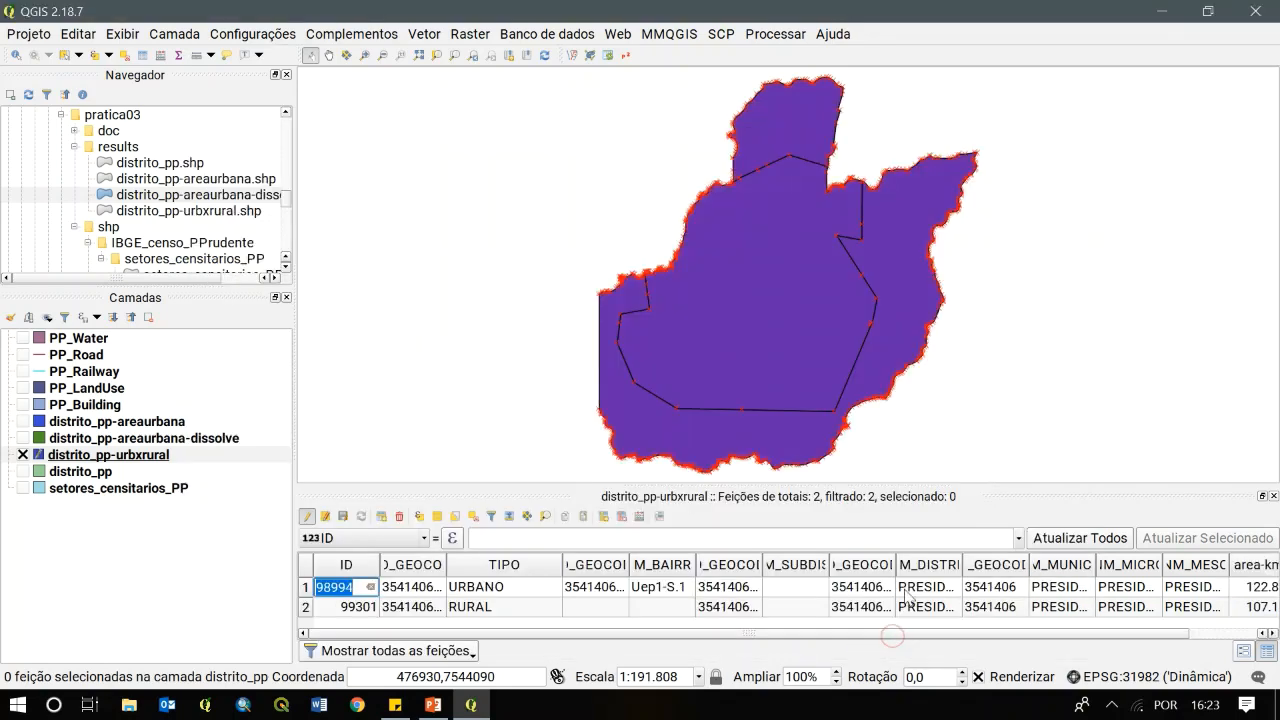
Check the area-km2 values of distrito_pp-urbxrural, selecting the URBANO and RURAL features one after the other in the attribute table
left_click_drag(780, 633, 1027, 643)
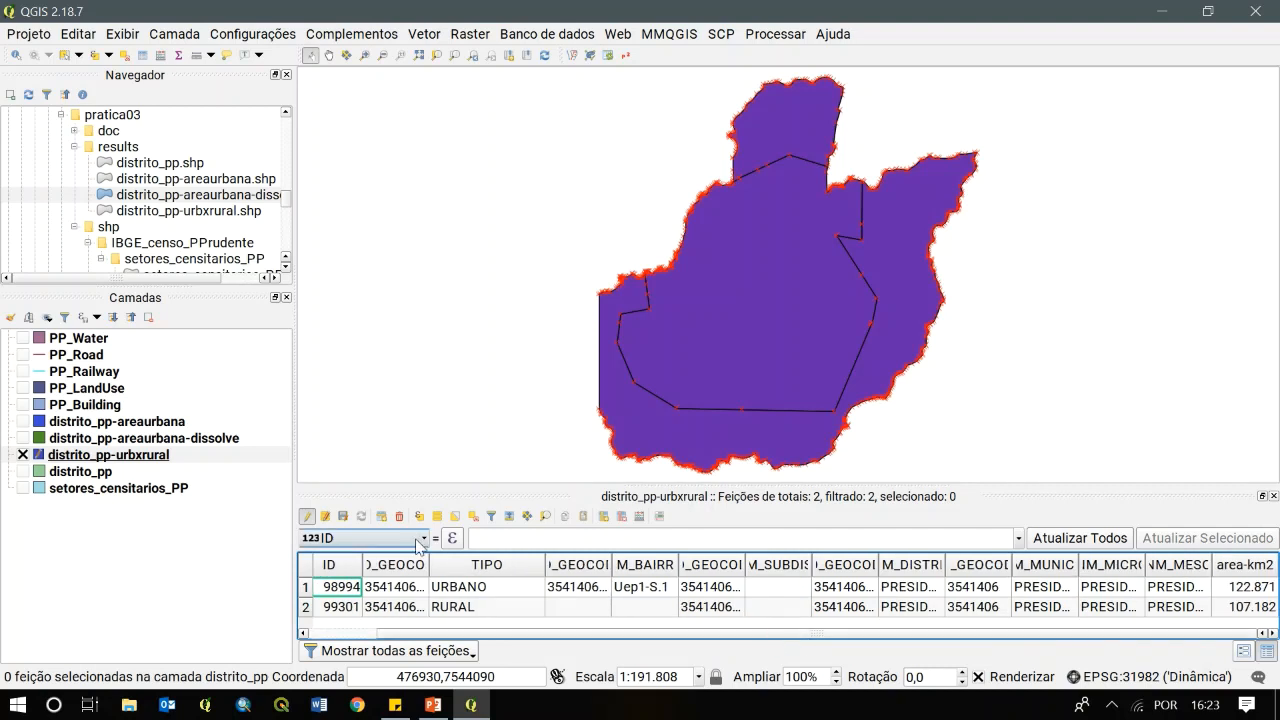
left_click_drag(546, 564, 516, 564)
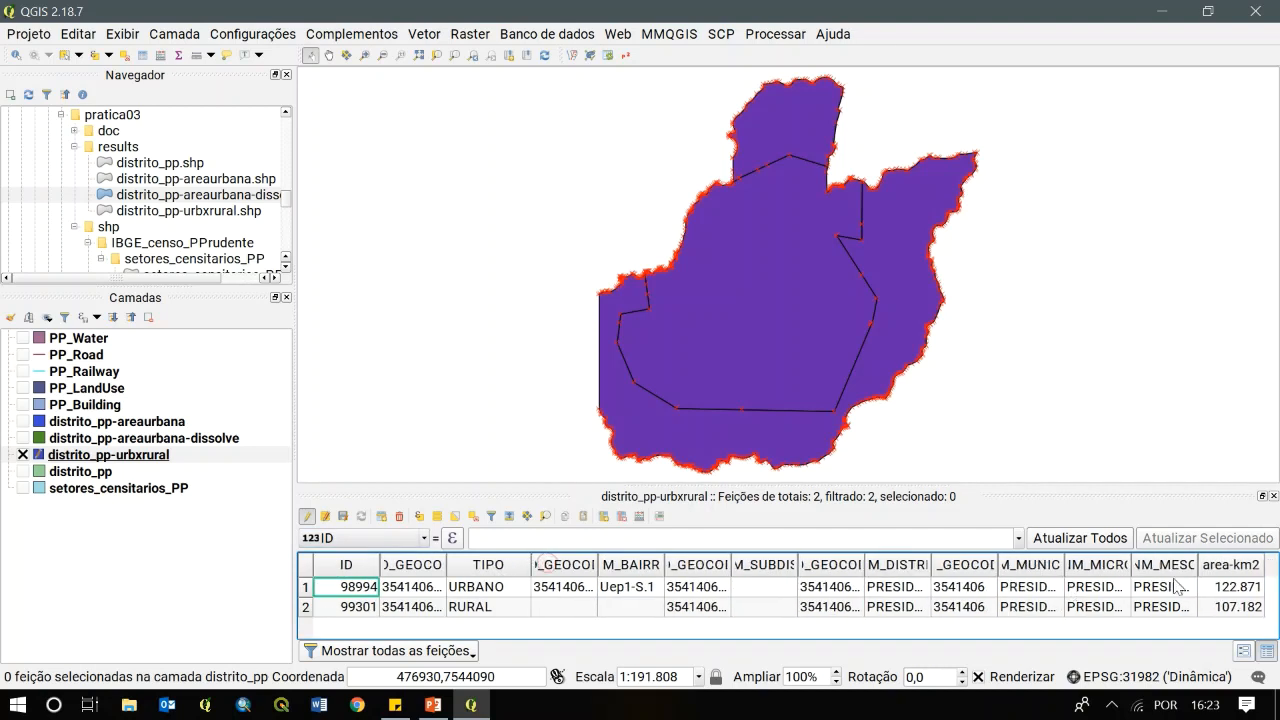
left_click(305, 588)
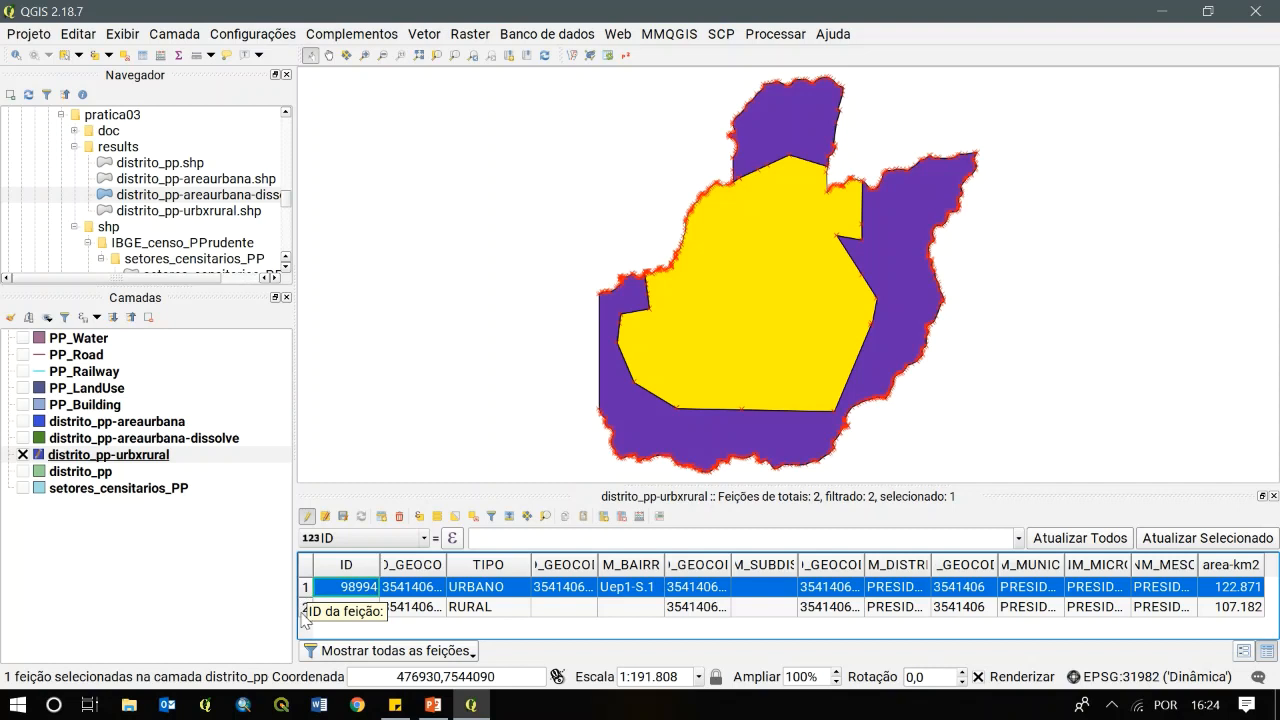
left_click(305, 607)
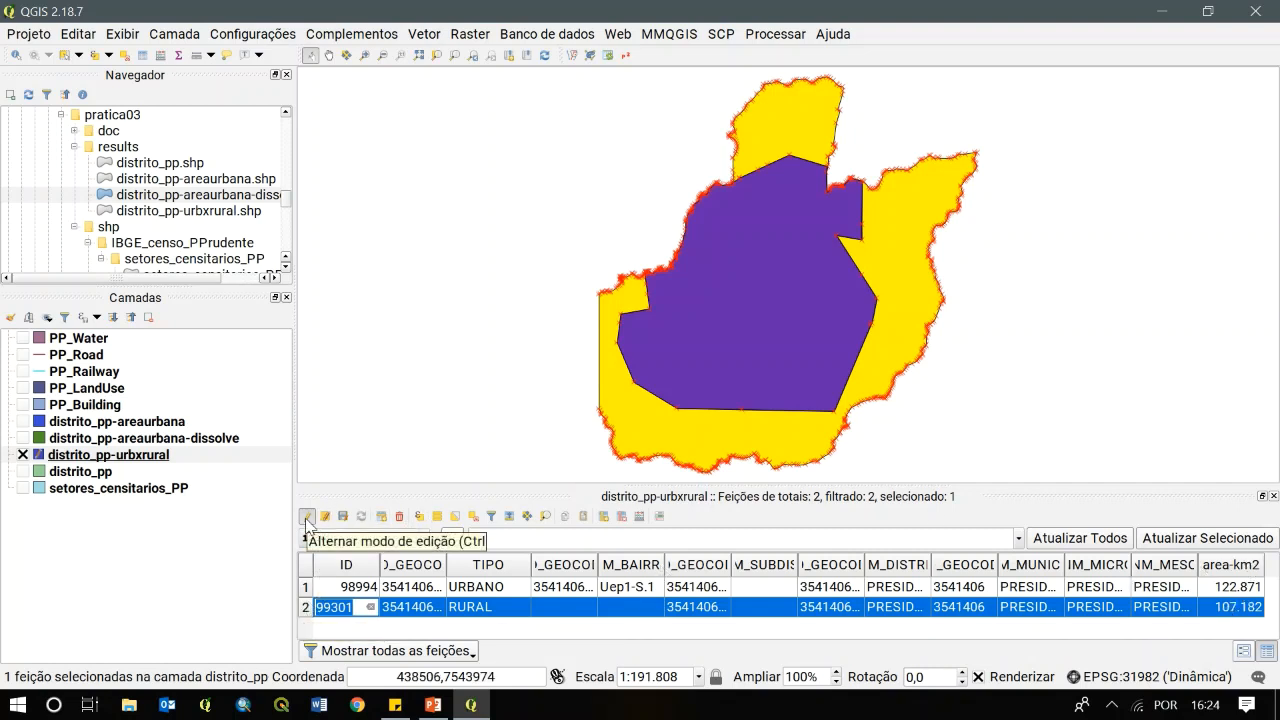
End editing on distrito_pp-urbxrural with the changes saved, clear the selection and close the attribute table
left_click(308, 518)
left_click(555, 365)
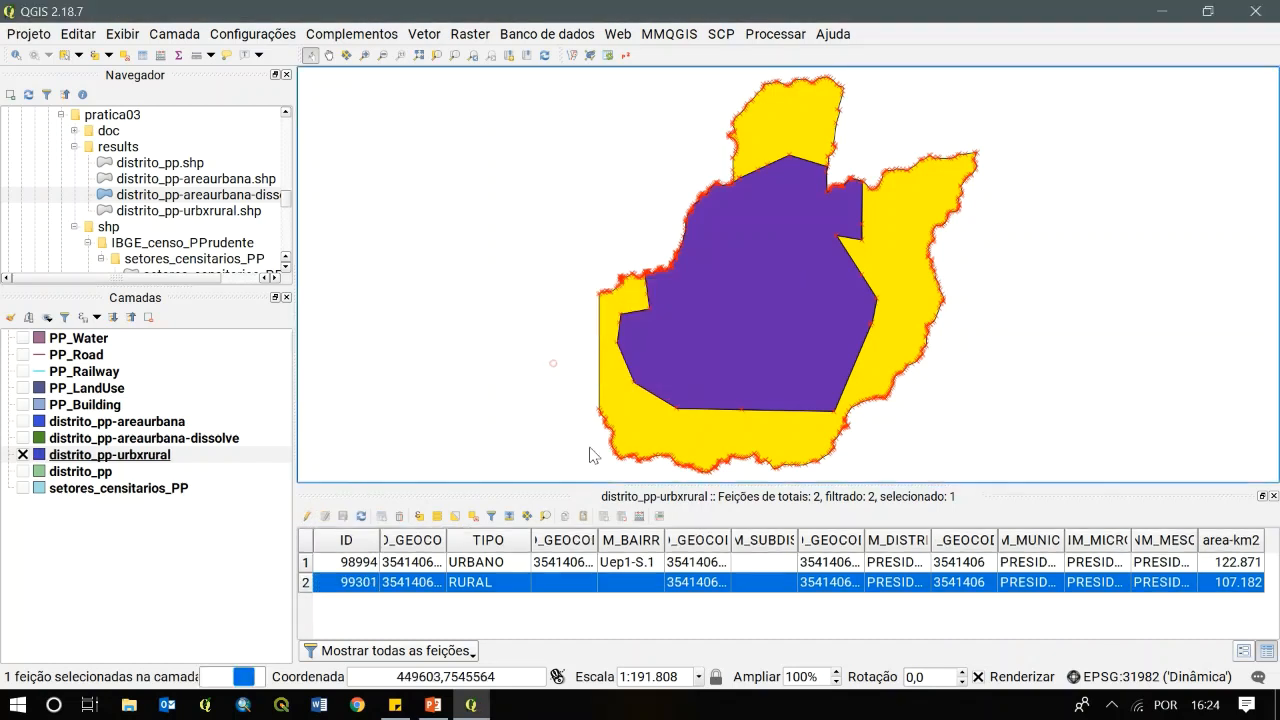
left_click(474, 517)
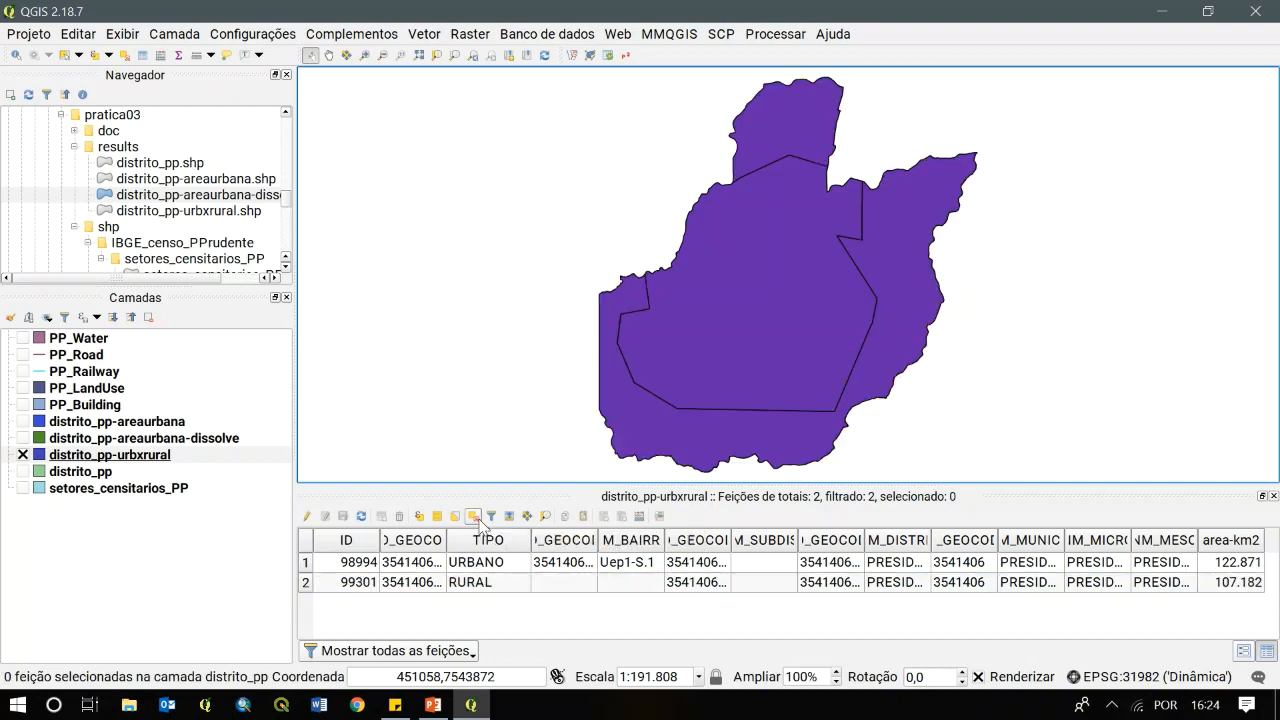
left_click(1273, 496)
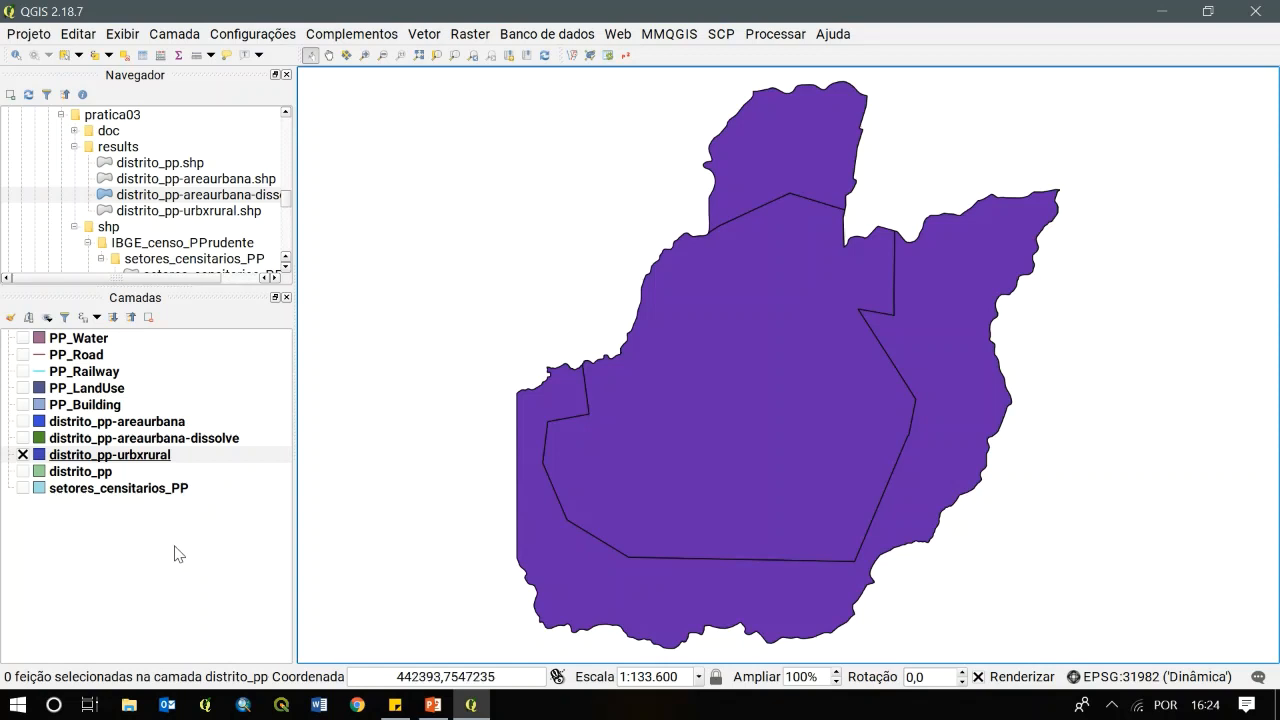
Hide distrito_pp-urbxrural, display distrito_pp-areaurbana-dissolve instead, and examine its attribute table
left_click(22, 454)
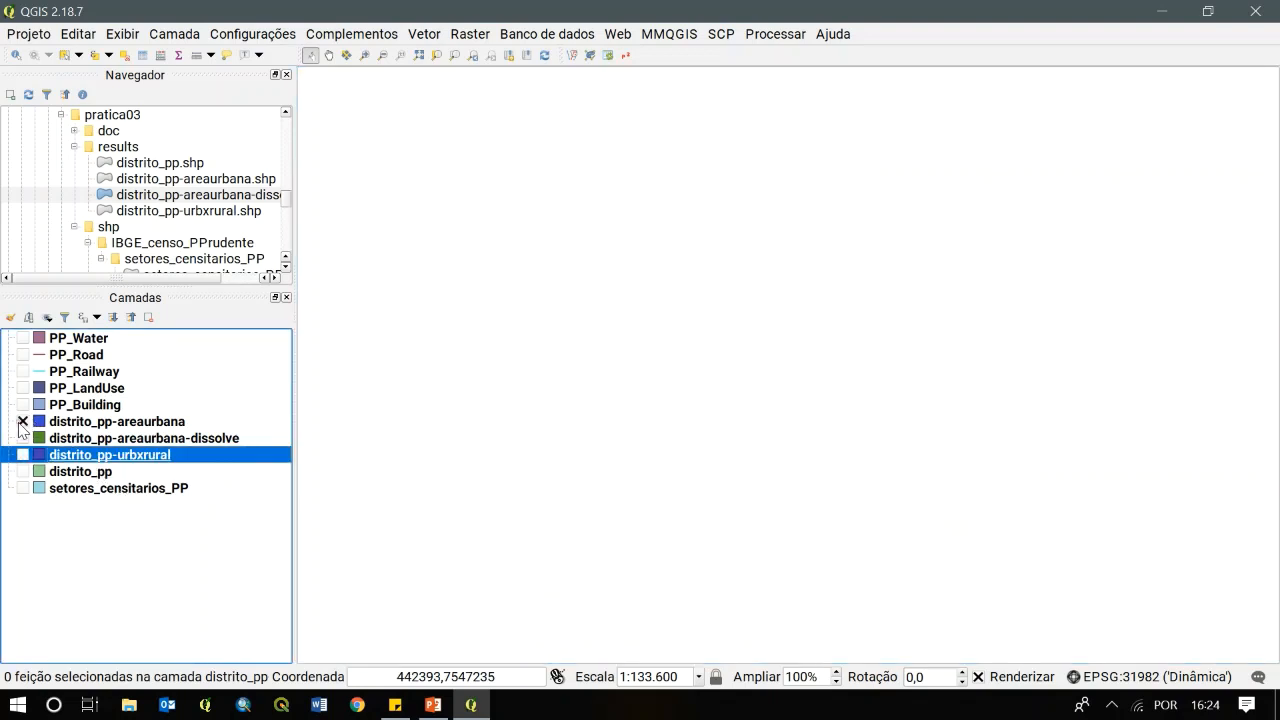
left_click(22, 422)
left_click(22, 422)
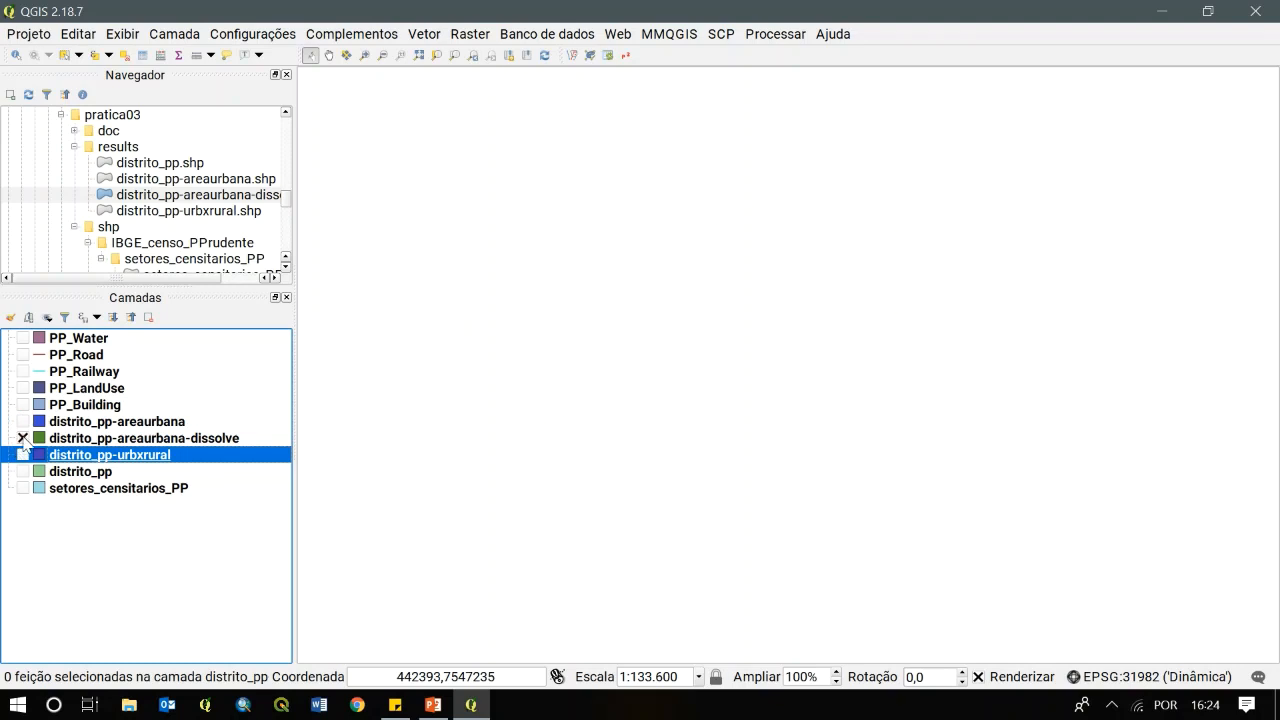
left_click(205, 438)
right_click(205, 438)
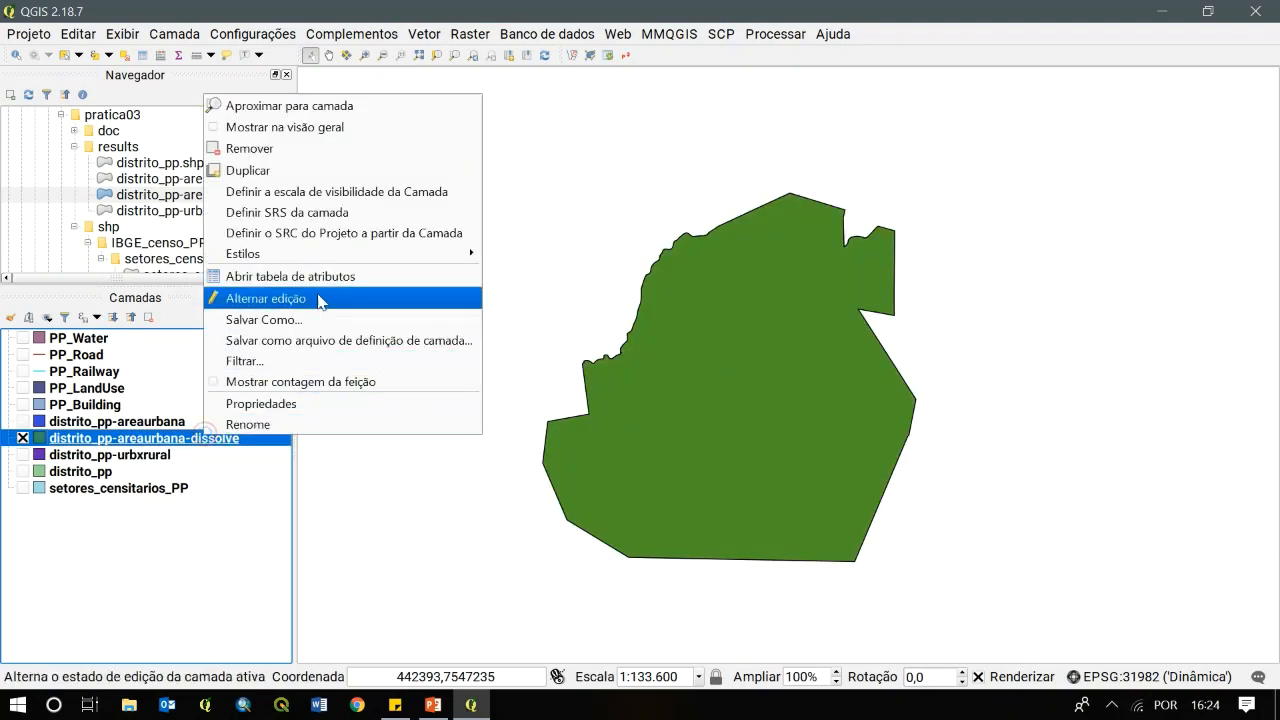
left_click(322, 278)
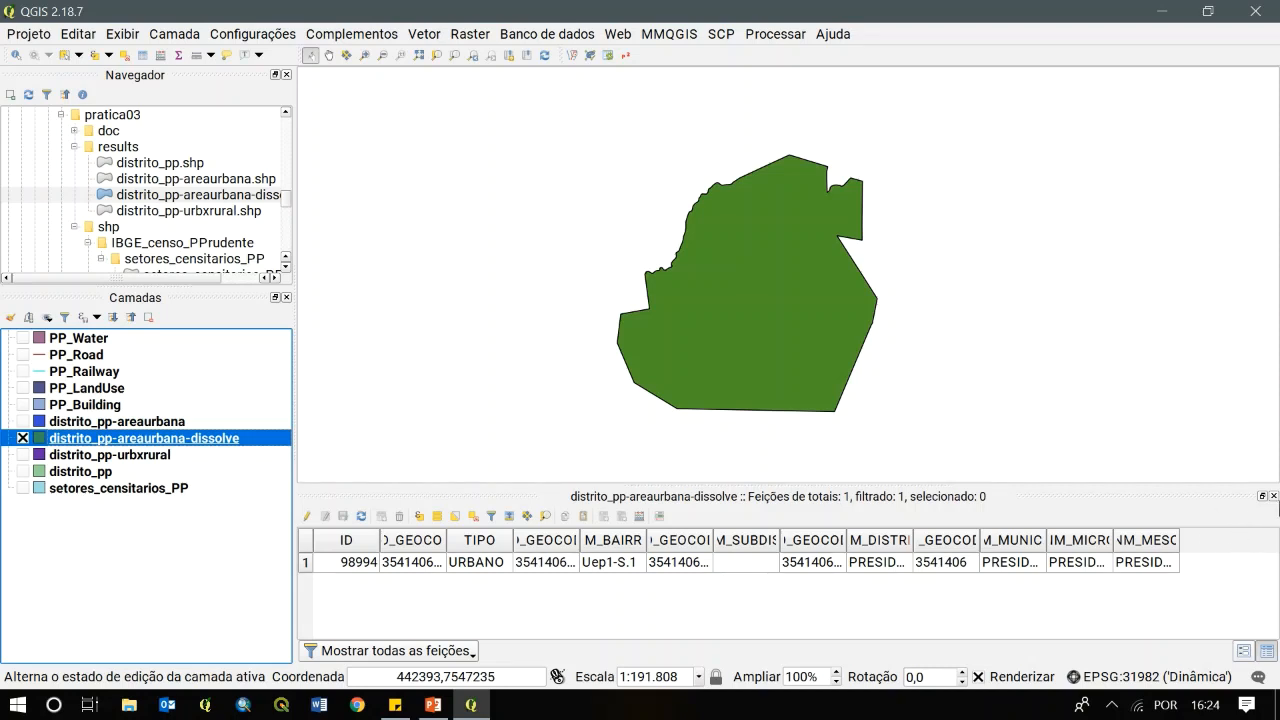
left_click(1273, 496)
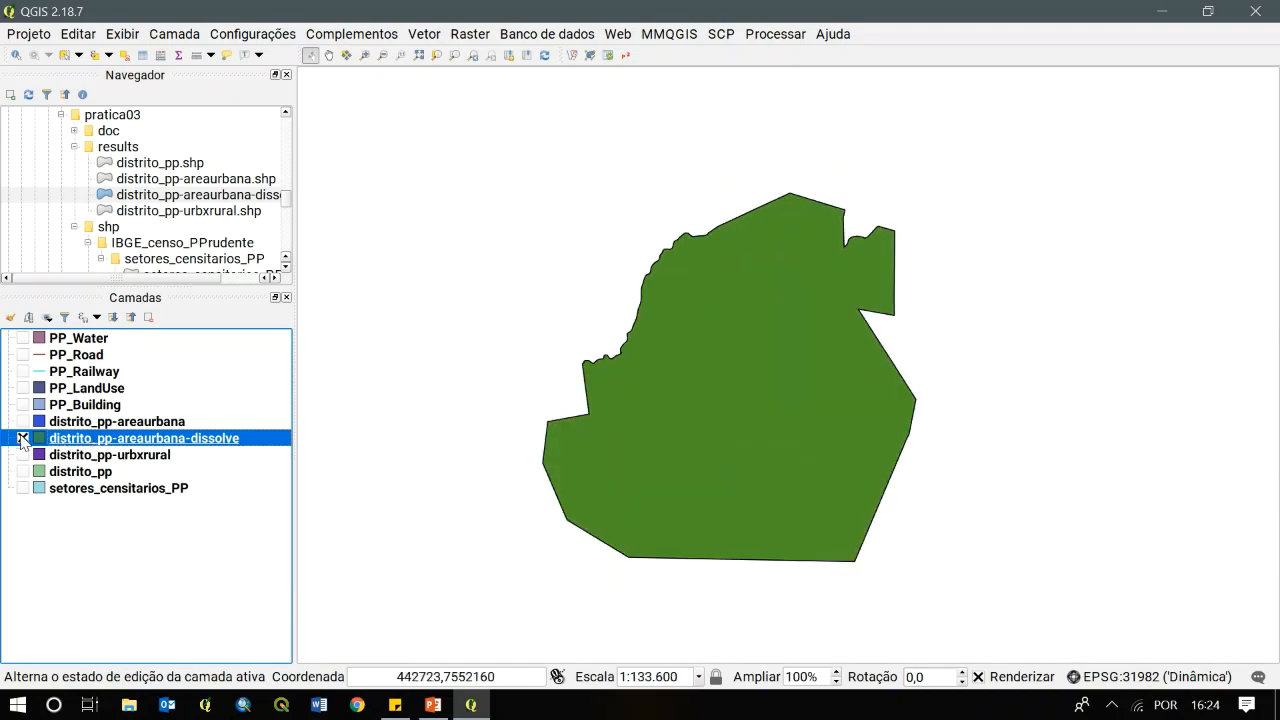
Hide distrito_pp-areaurbana-dissolve, display distrito_pp-urbxrural again, and review the URBANO and RURAL records in its attribute table
left_click(23, 438)
left_click(22, 421)
left_click(22, 421)
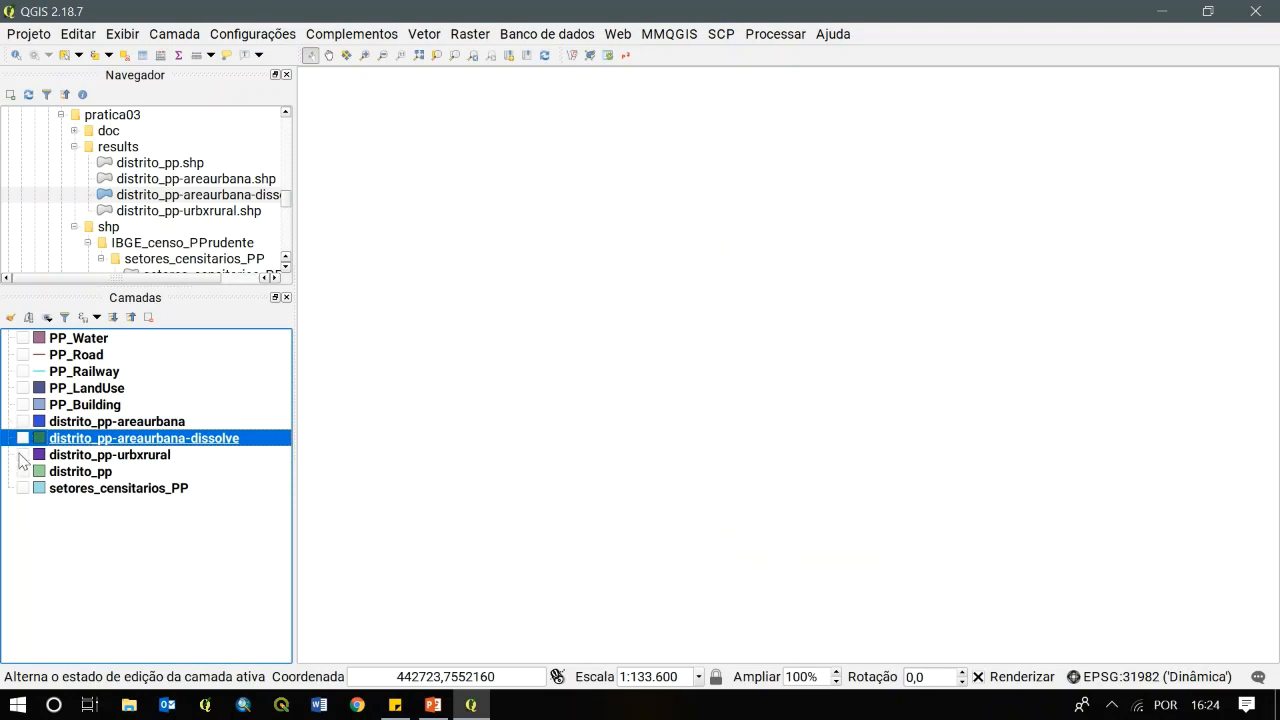
left_click(22, 454)
right_click(155, 456)
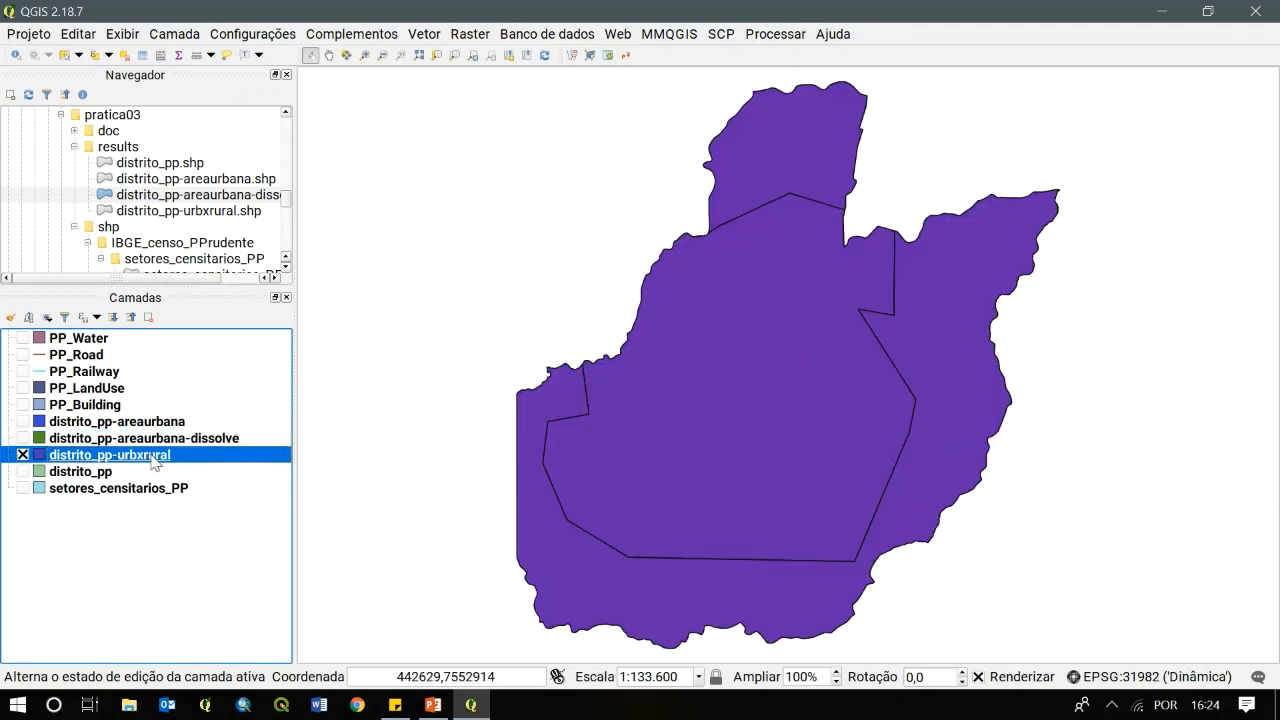
left_click(222, 298)
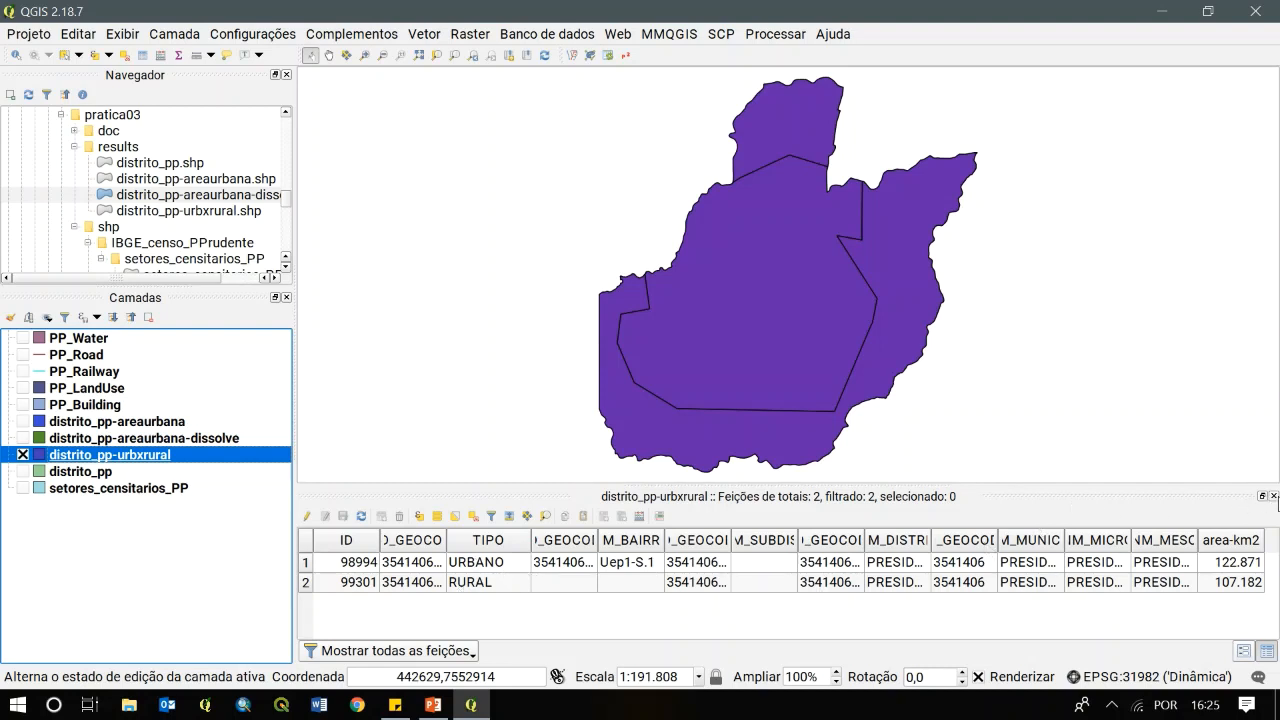
left_click(1273, 496)
Export distrito_pp-urbxrural as the shapefile distrito_pp-areaurbana-v2.shp in the results folder and add it to the map
right_click(108, 454)
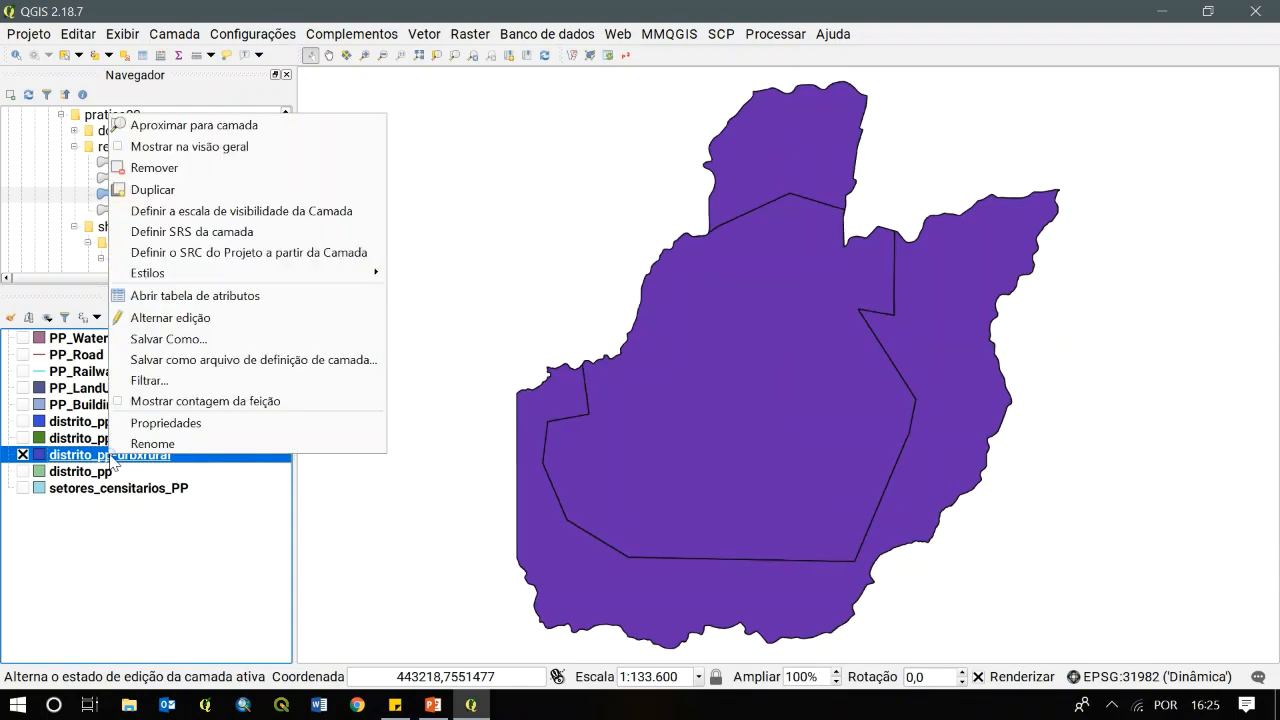
left_click(214, 340)
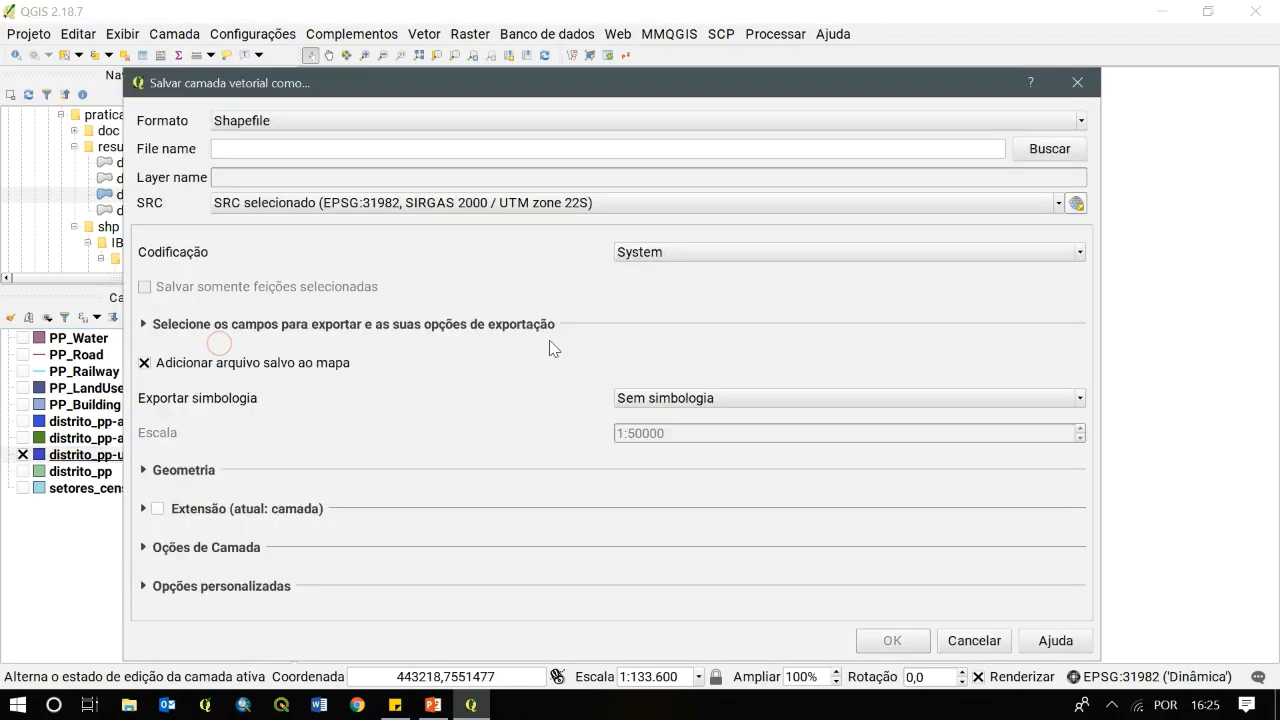
left_click(1049, 148)
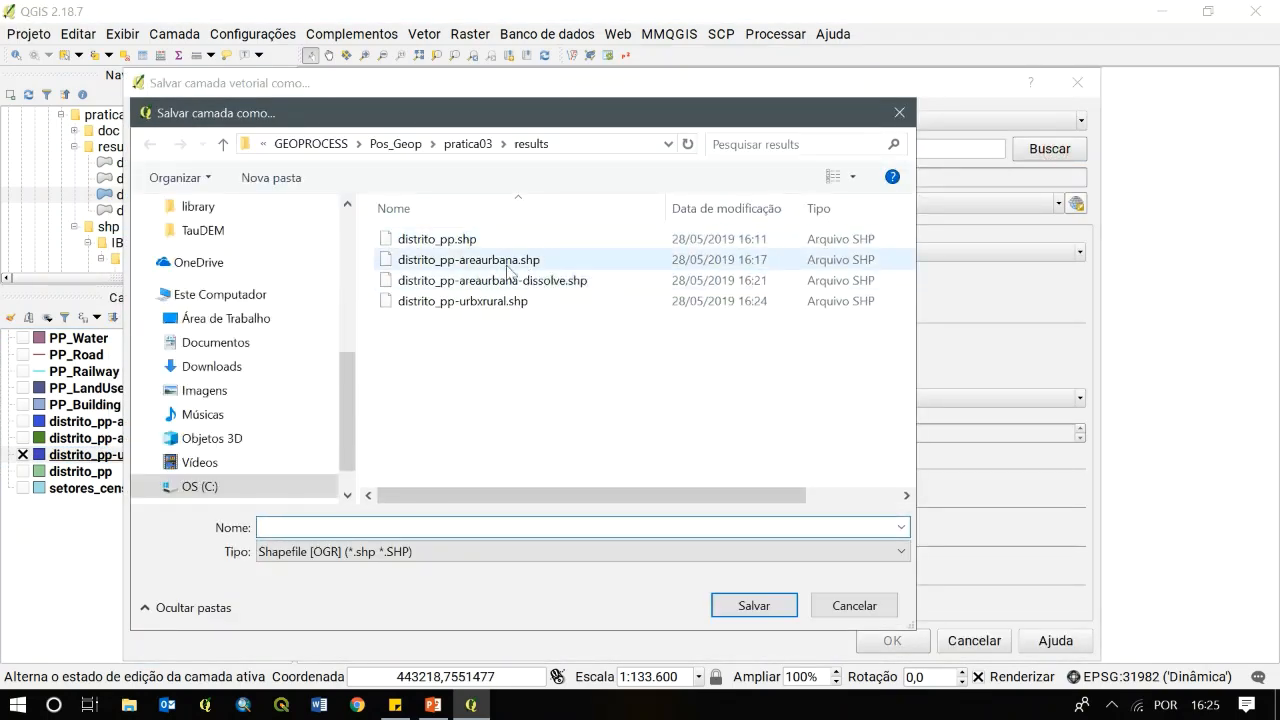
left_click(466, 262)
double_click(381, 531)
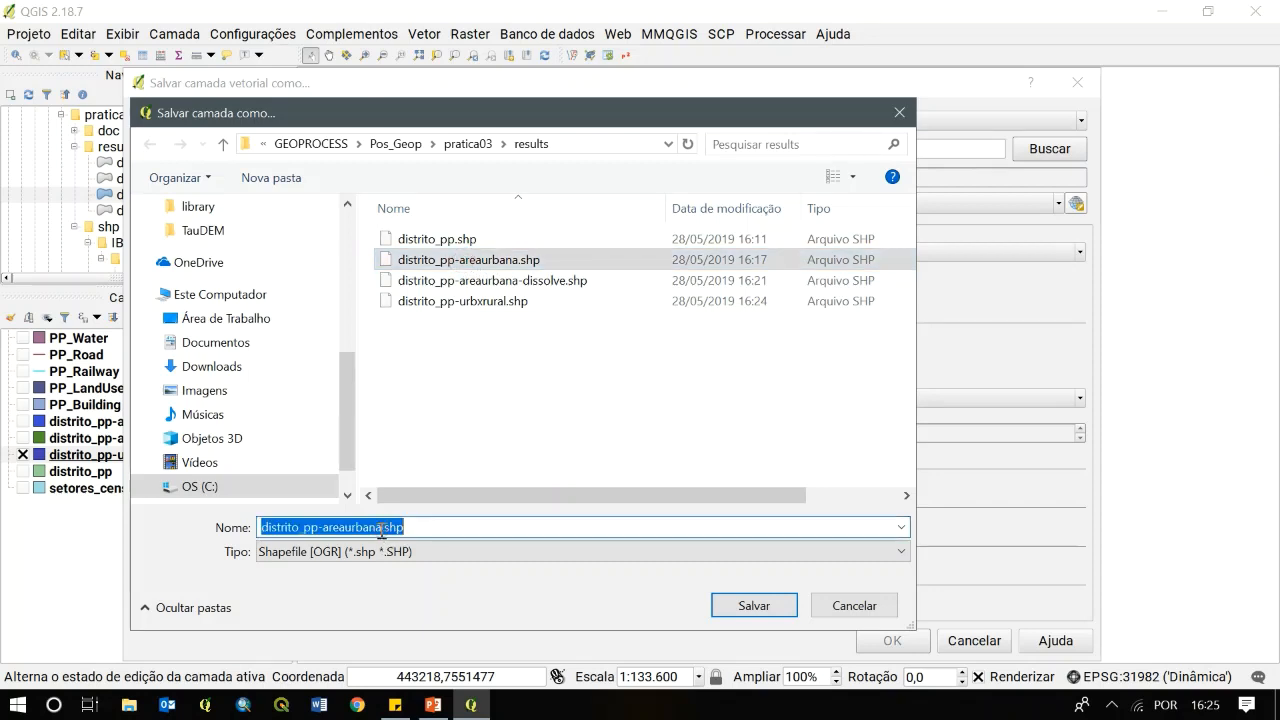
left_click(381, 528)
type("-v2")
left_click(752, 606)
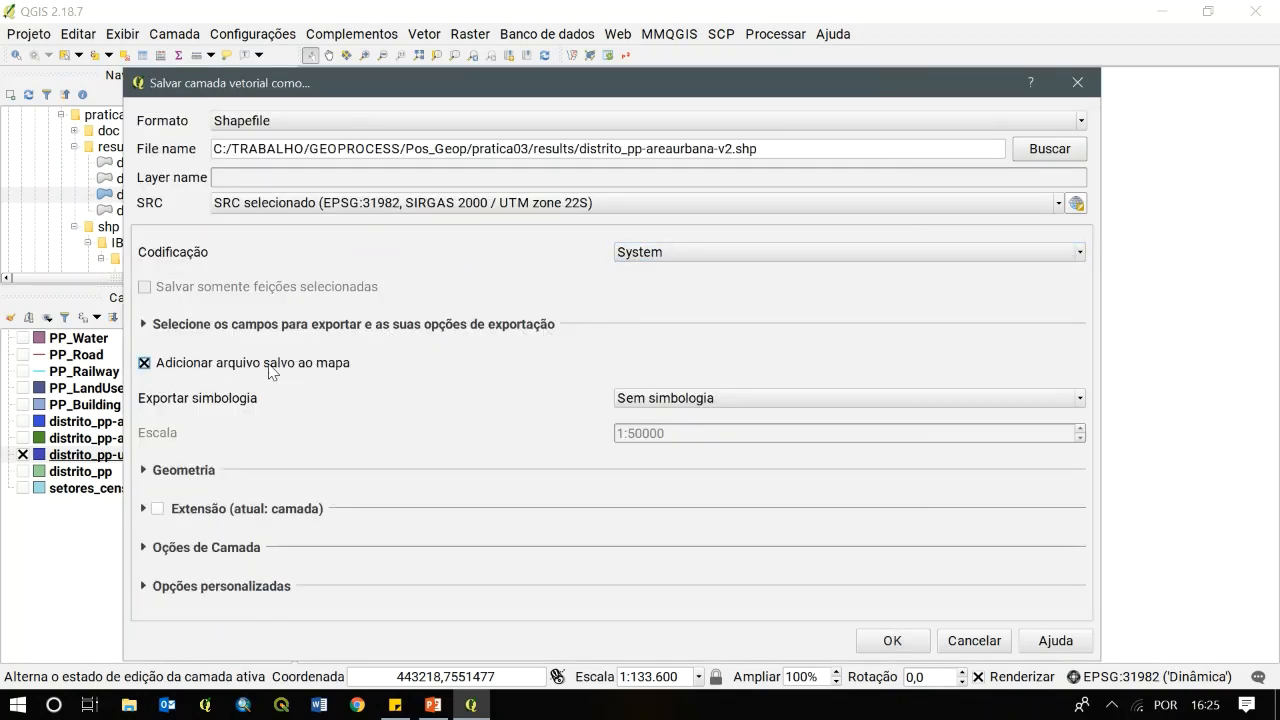
left_click(891, 638)
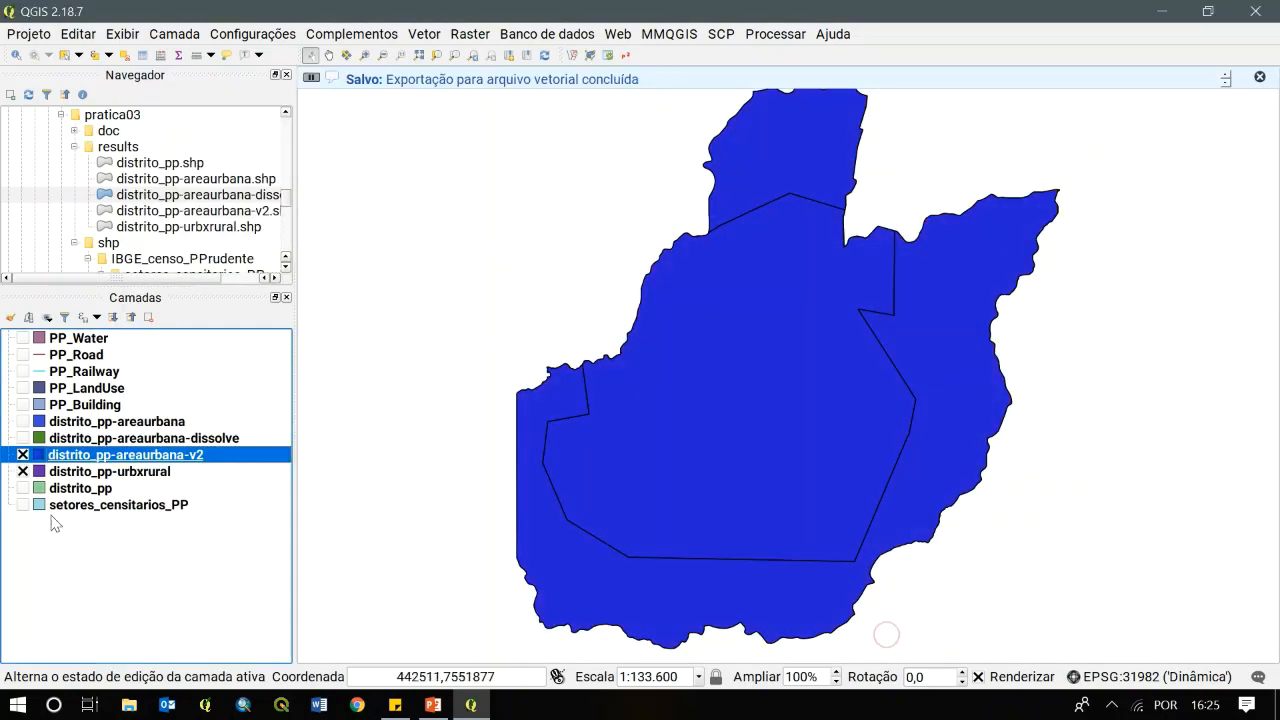
Hide distrito_pp-urbxrural and sort the attribute table of distrito_pp-areaurbana-v2 by TIPO
left_click(21, 472)
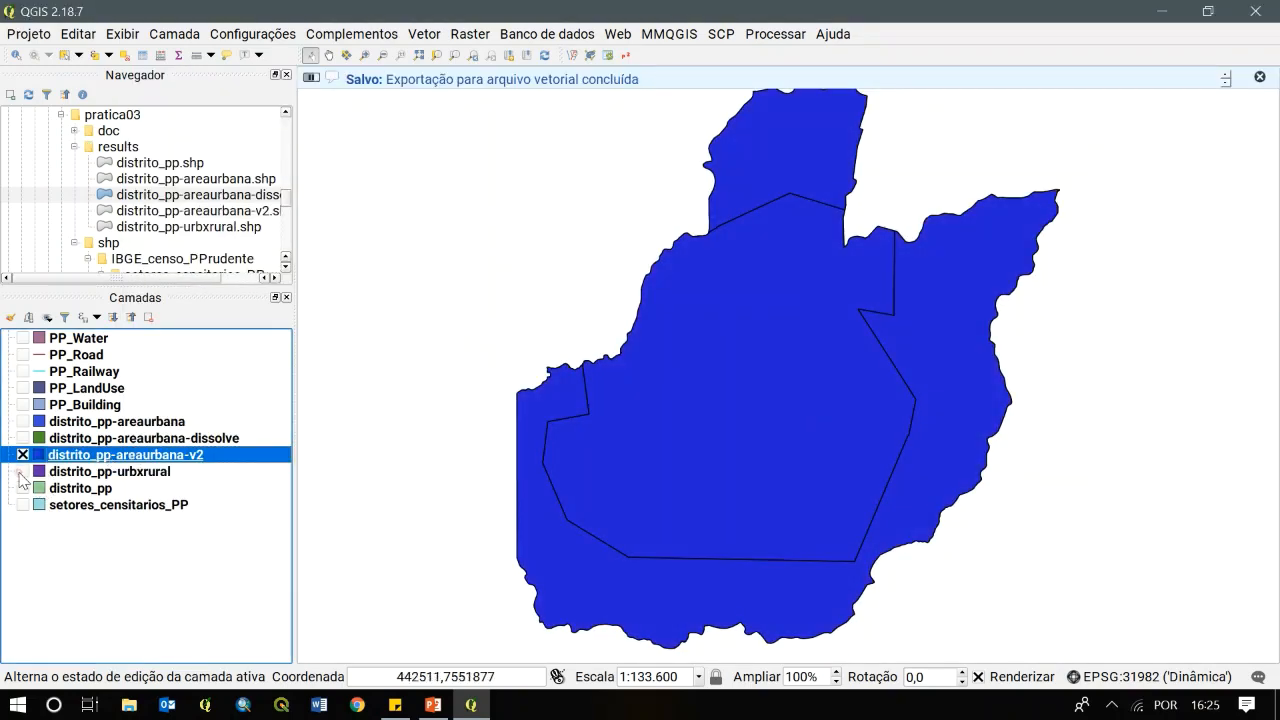
right_click(196, 457)
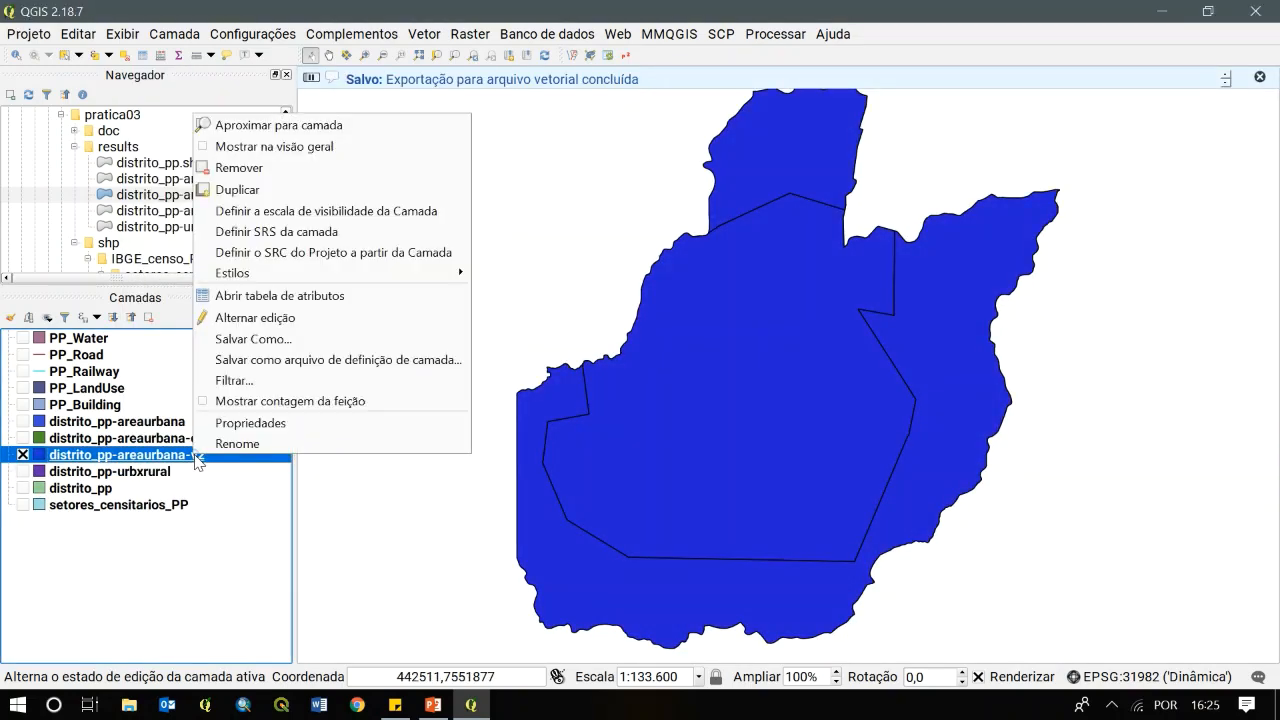
left_click(279, 296)
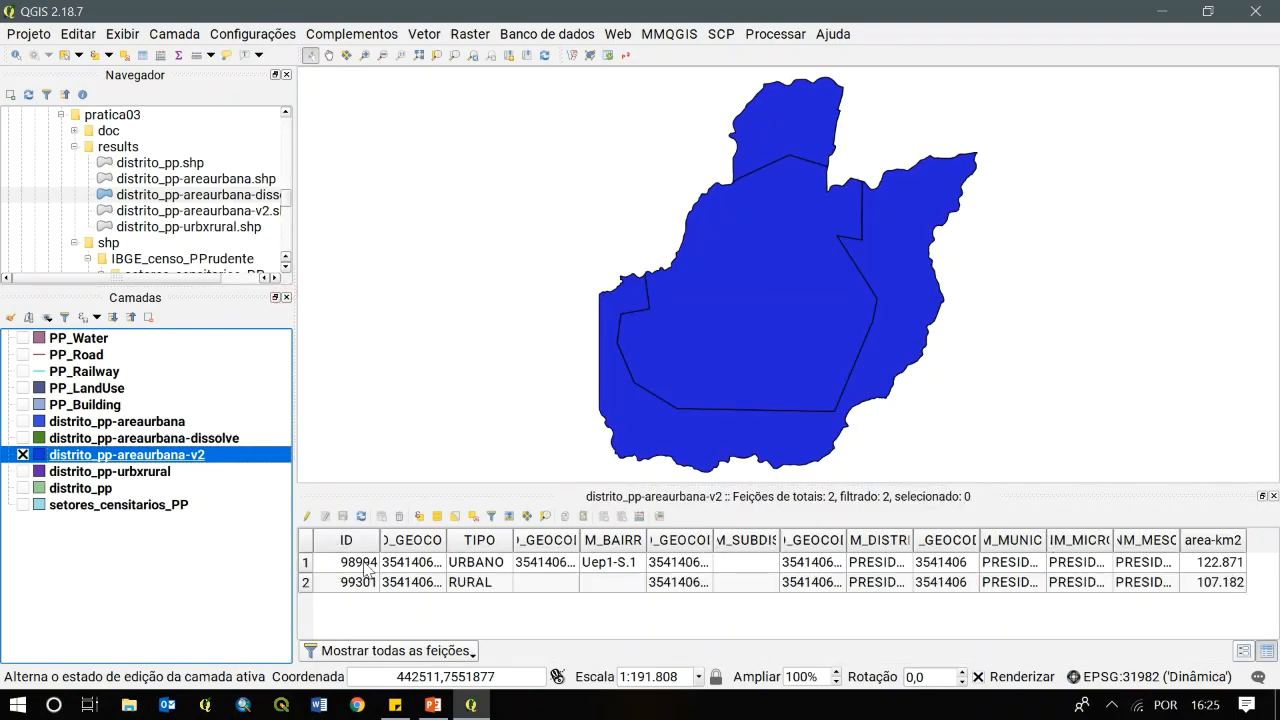
left_click(474, 540)
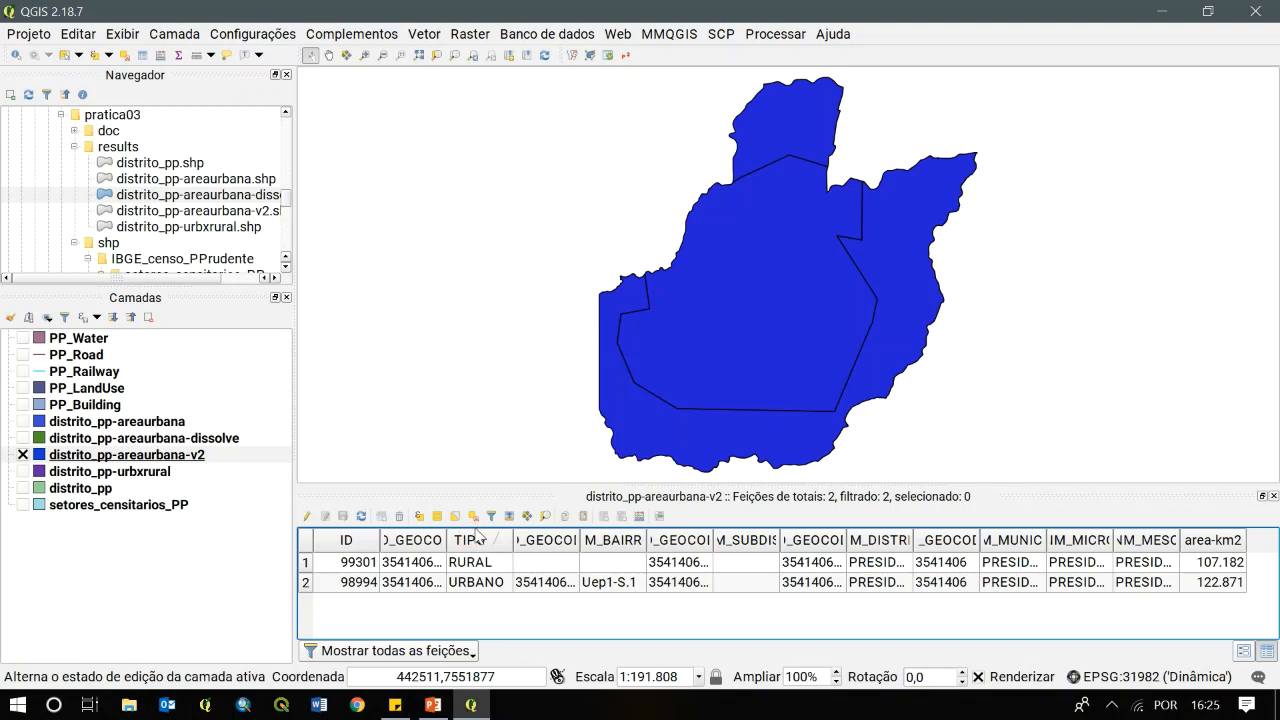
Locate the RURAL feature of distrito_pp-areaurbana-v2 by selecting it, clear the selection, and enable editing on the layer
left_click(310, 564)
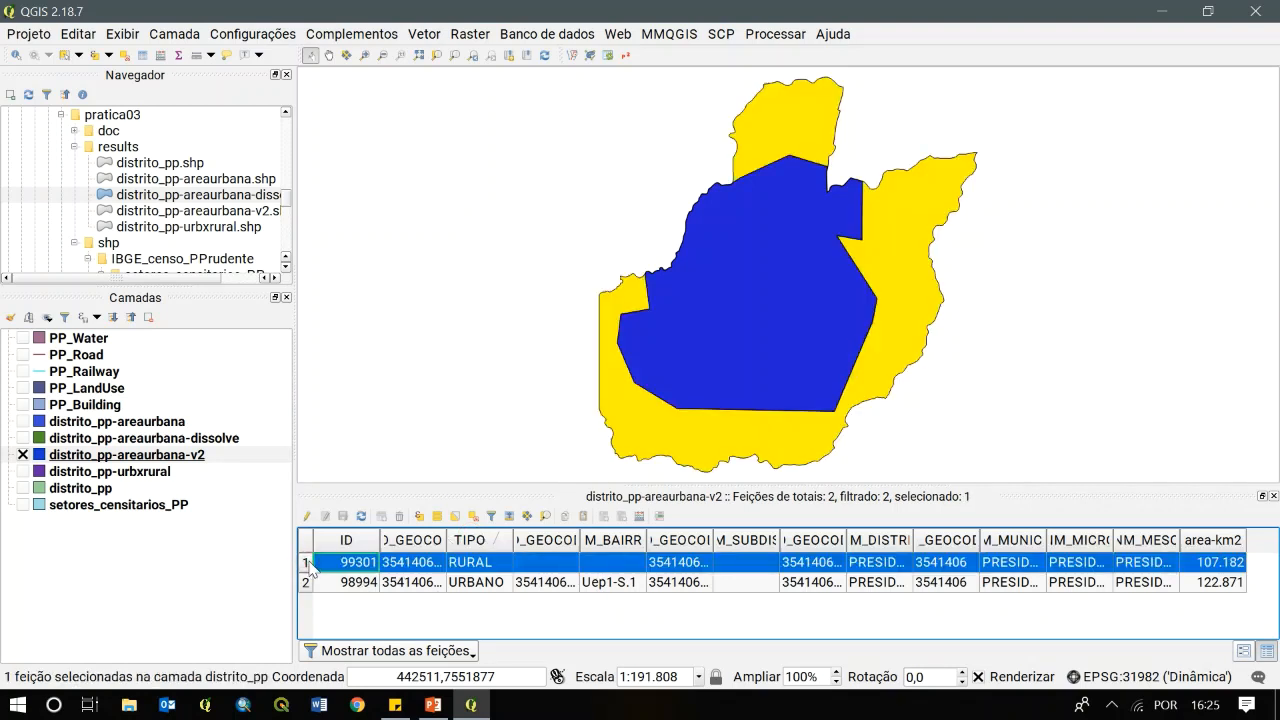
left_click(479, 517)
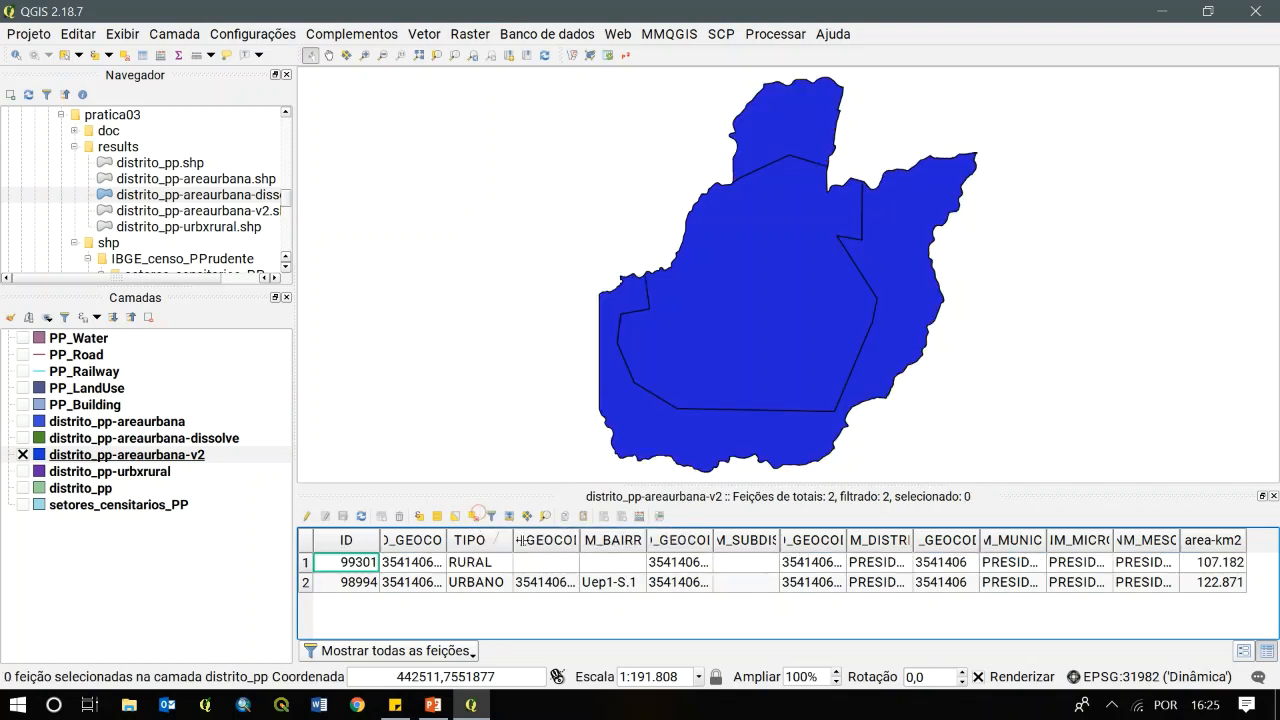
left_click(308, 517)
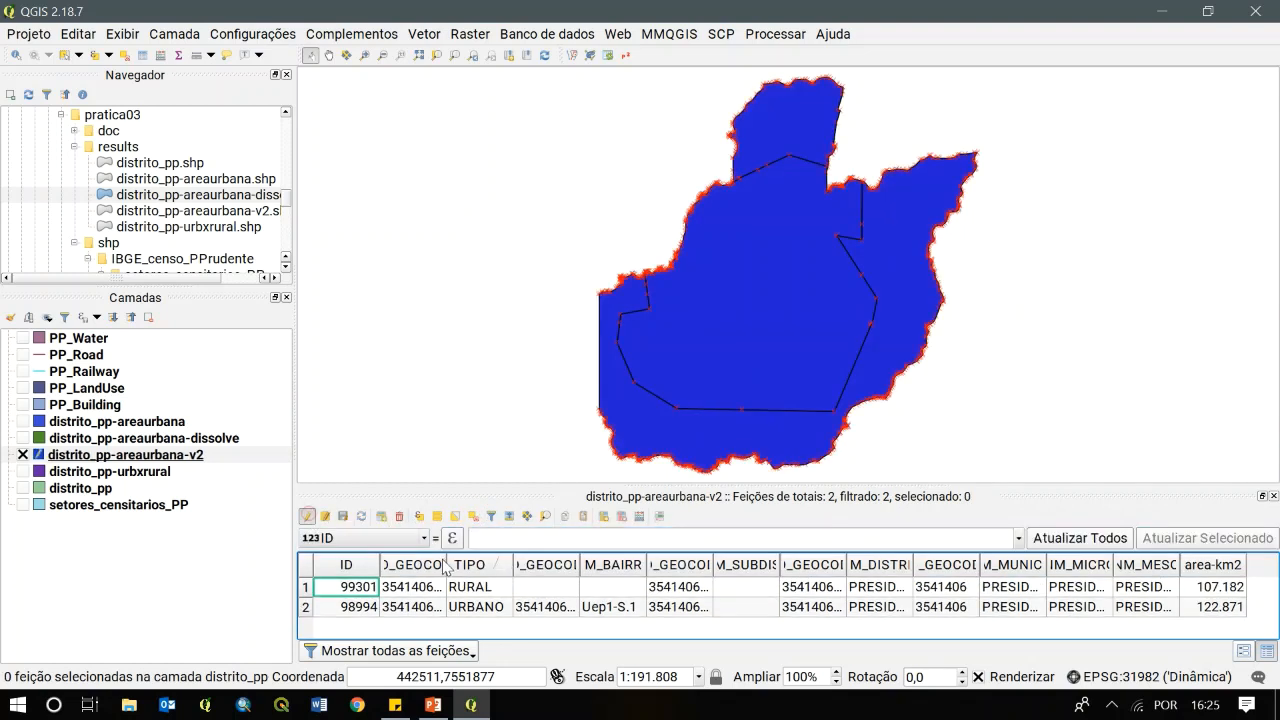
Delete the RURAL feature from distrito_pp-areaurbana-v2, save the layer edits, stop editing, and close the attribute table
left_click(305, 590)
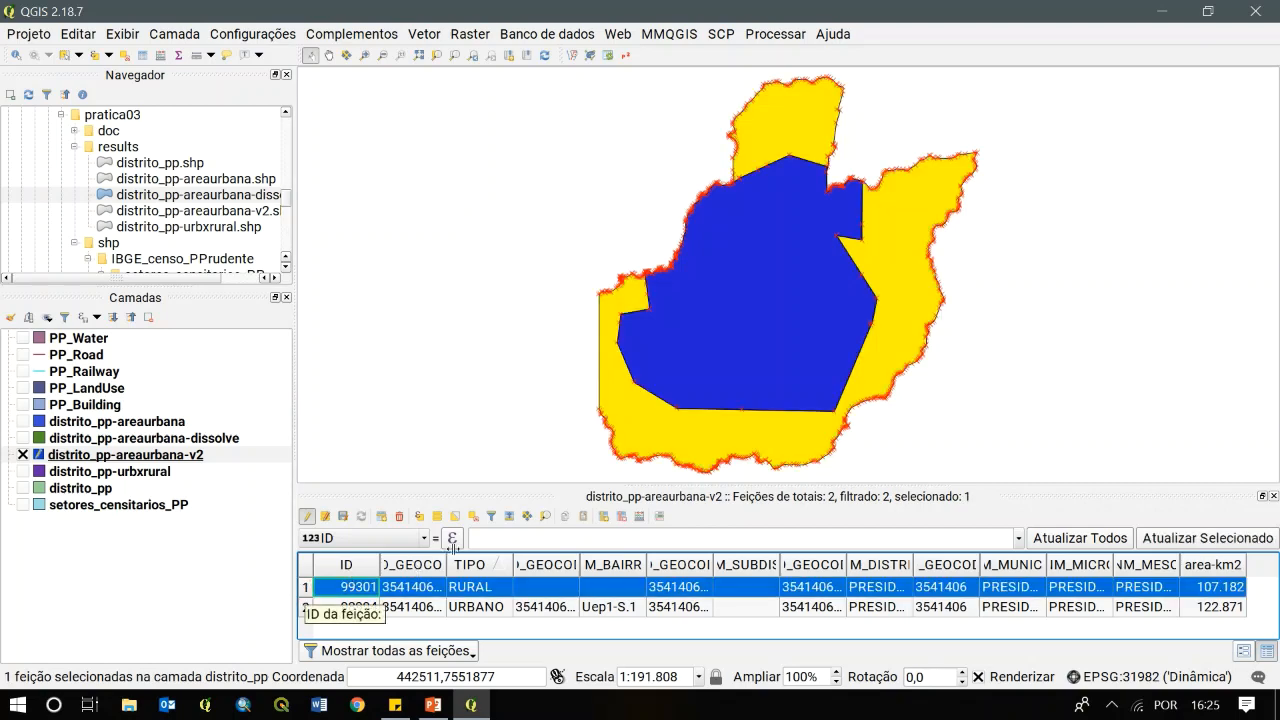
left_click(399, 517)
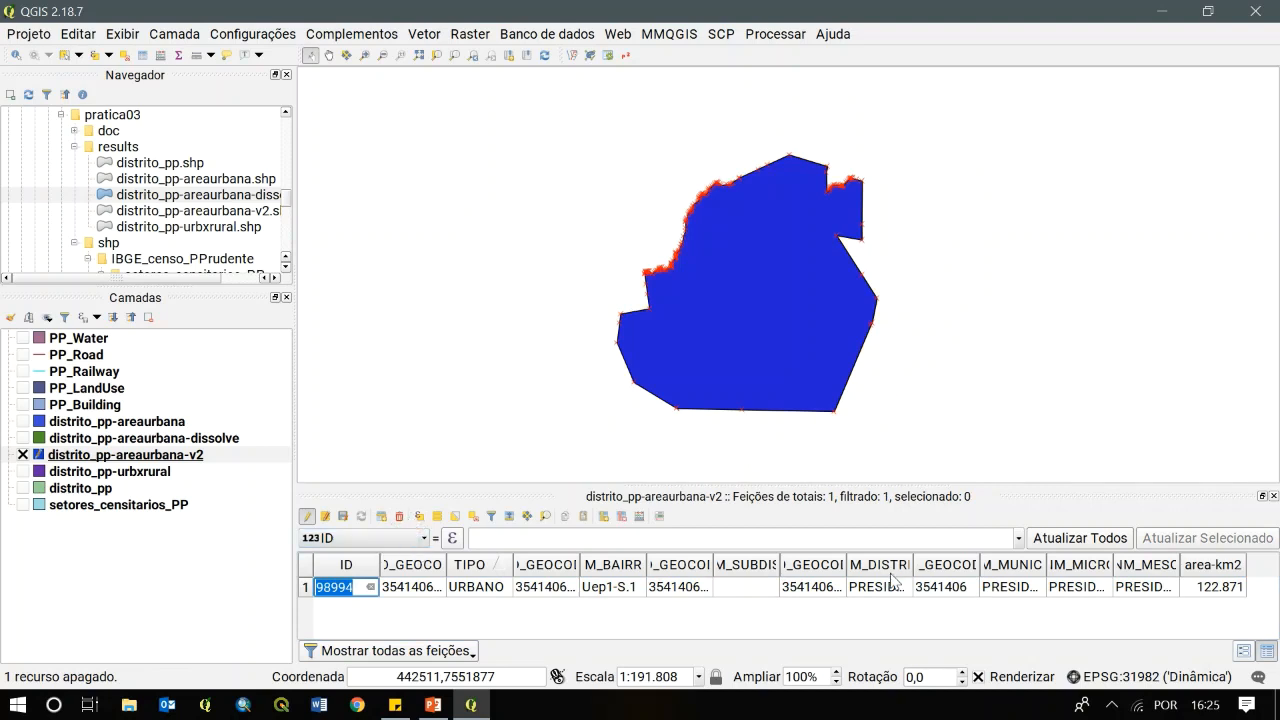
left_click(309, 521)
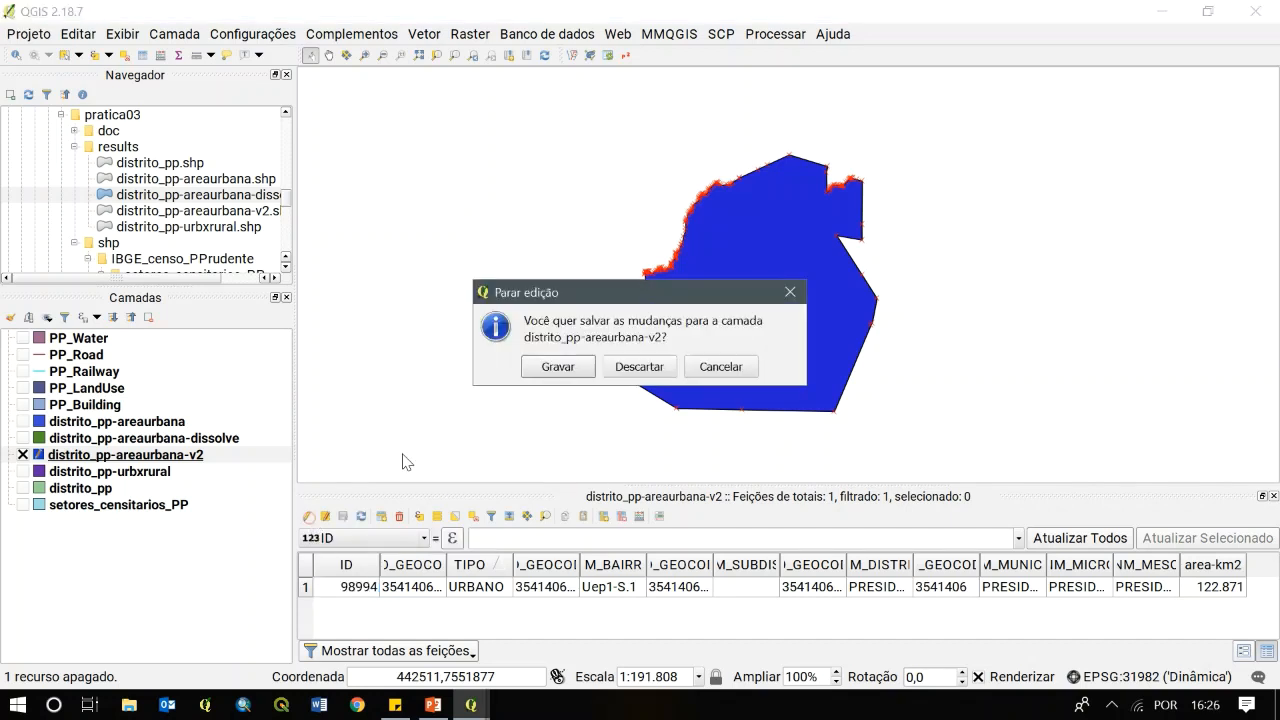
left_click(560, 366)
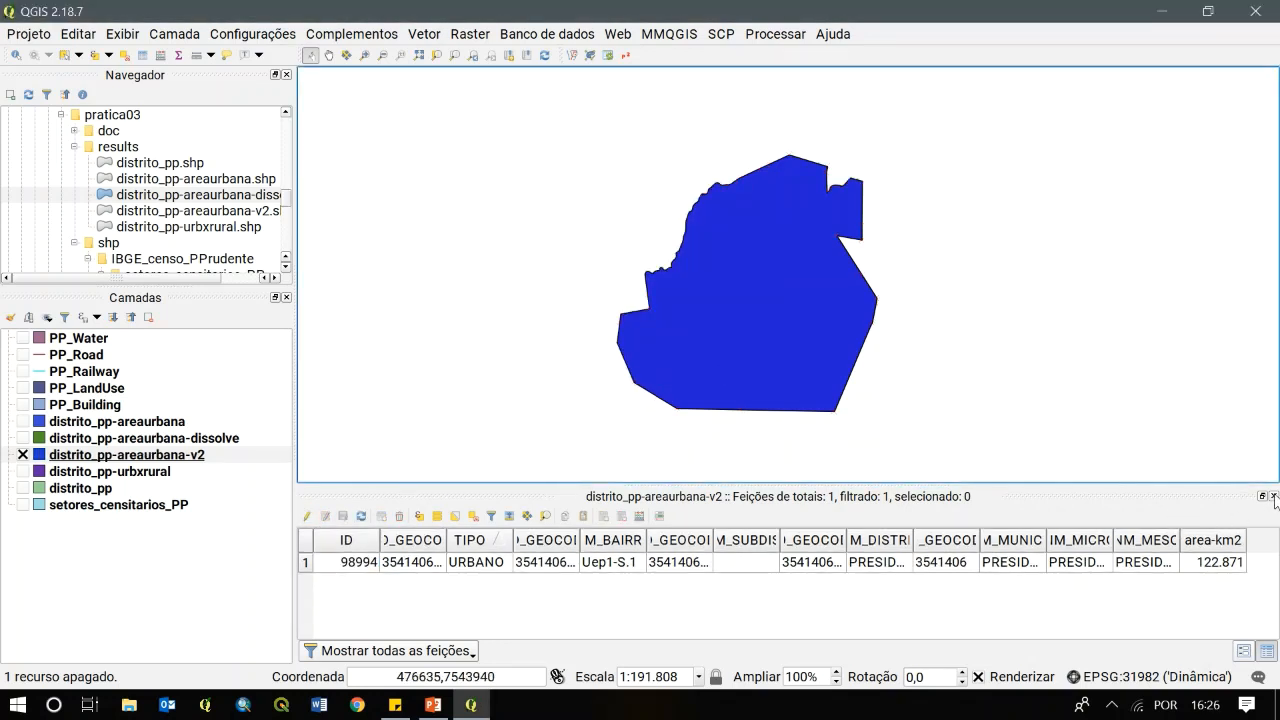
left_click(1273, 496)
left_click(108, 576)
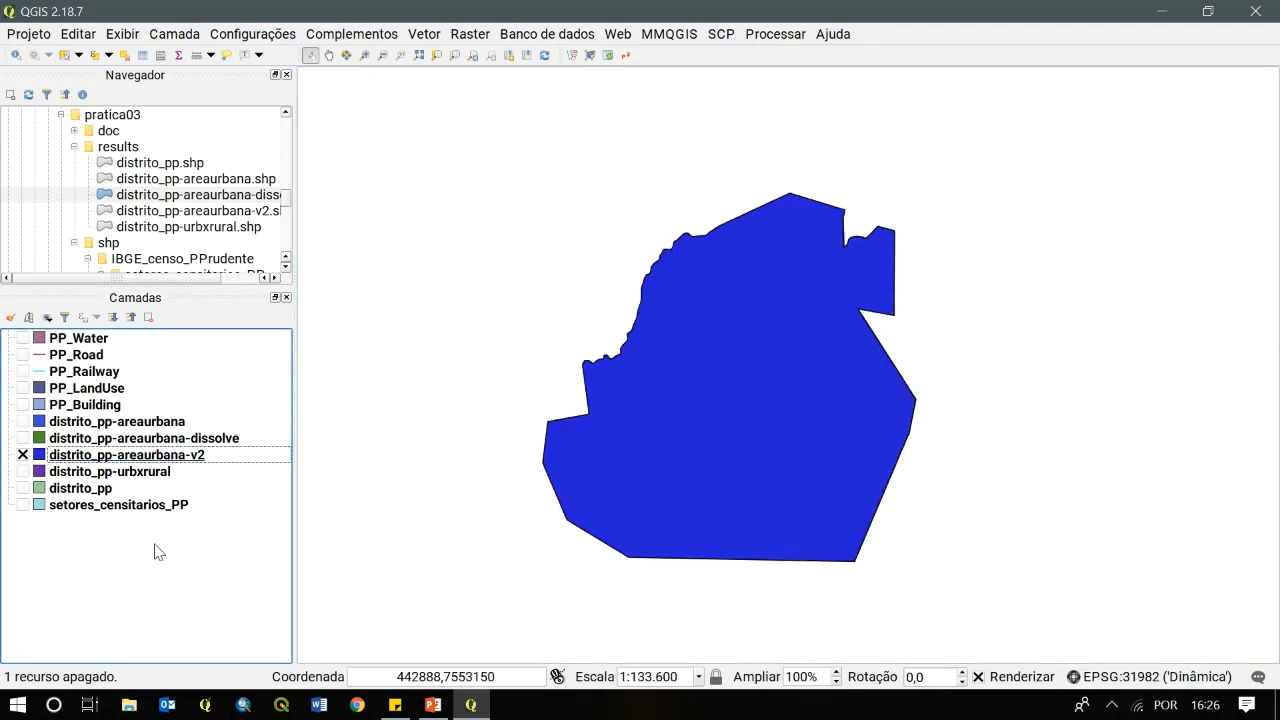
Apply the limite_municipio preset symbol to the distrito_pp-areaurbana-v2 layer style
right_click(168, 463)
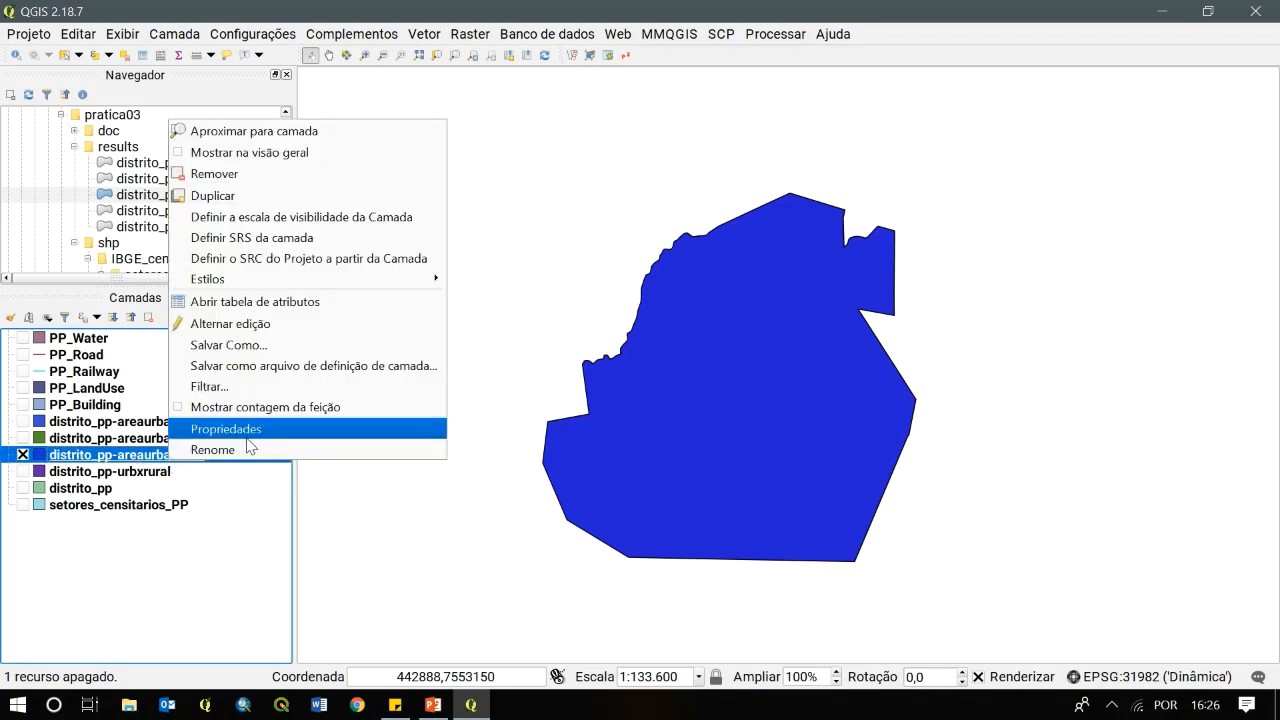
left_click(270, 431)
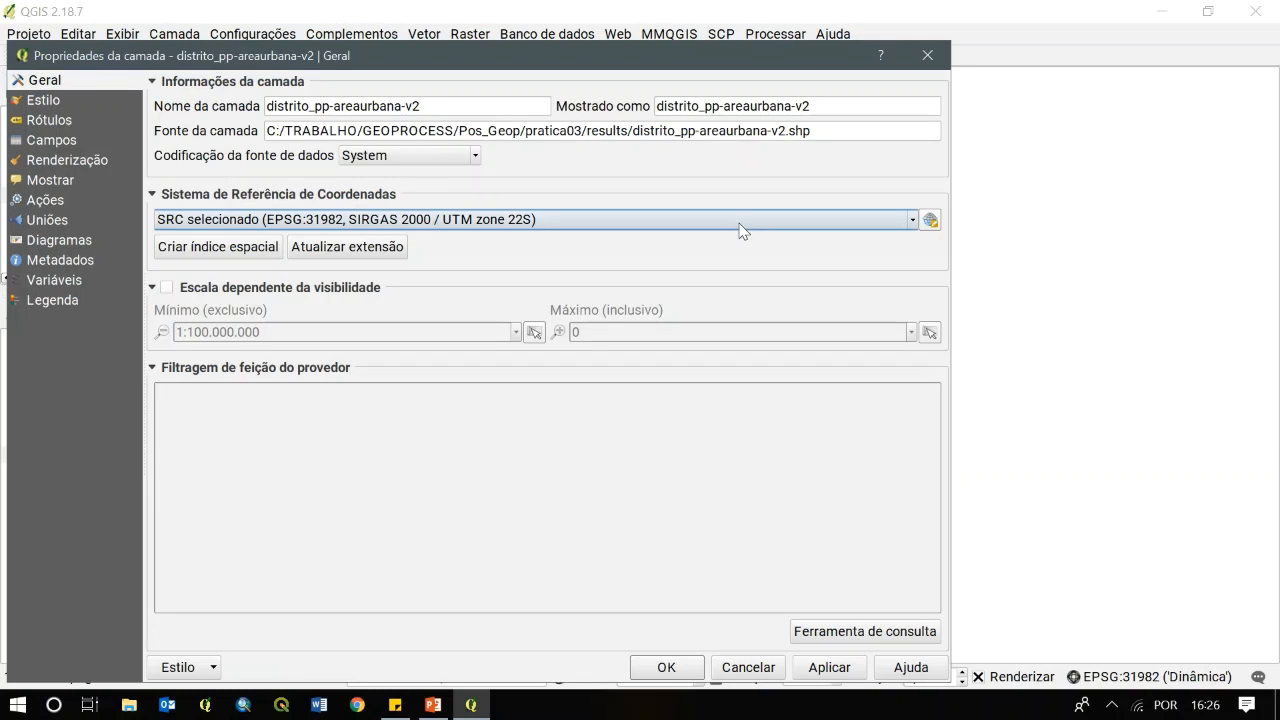
left_click(60, 104)
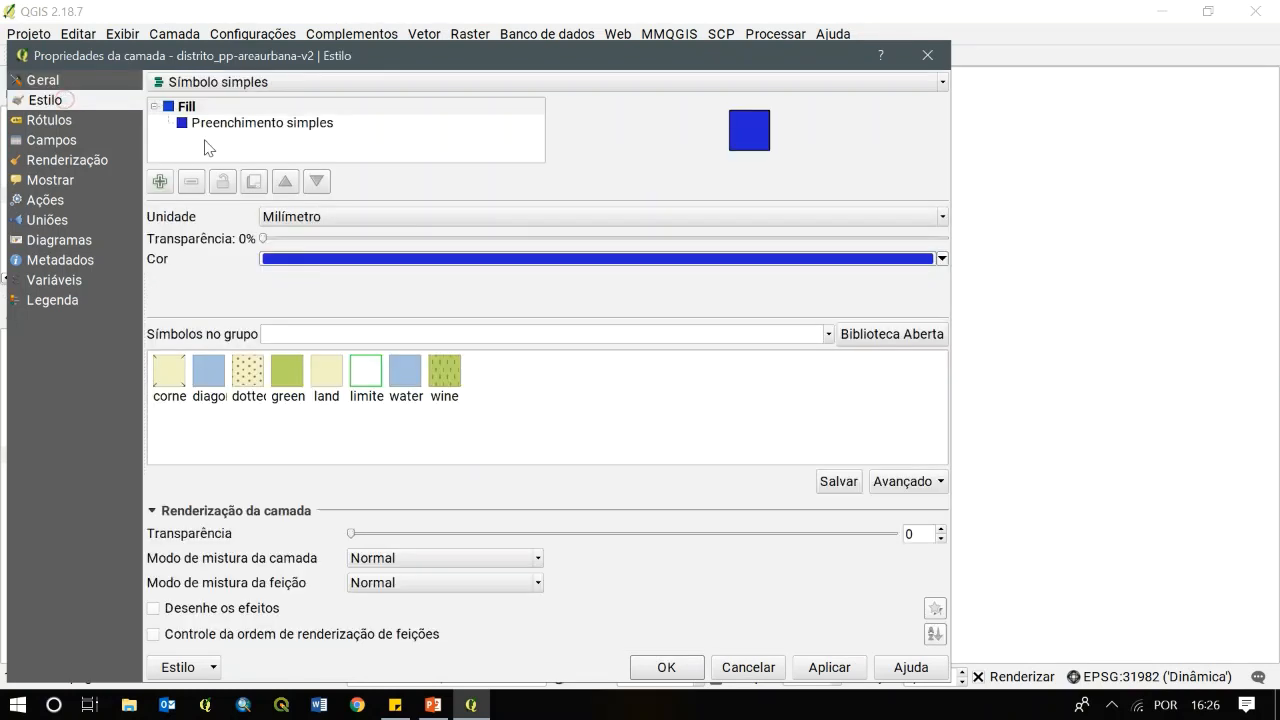
left_click(366, 372)
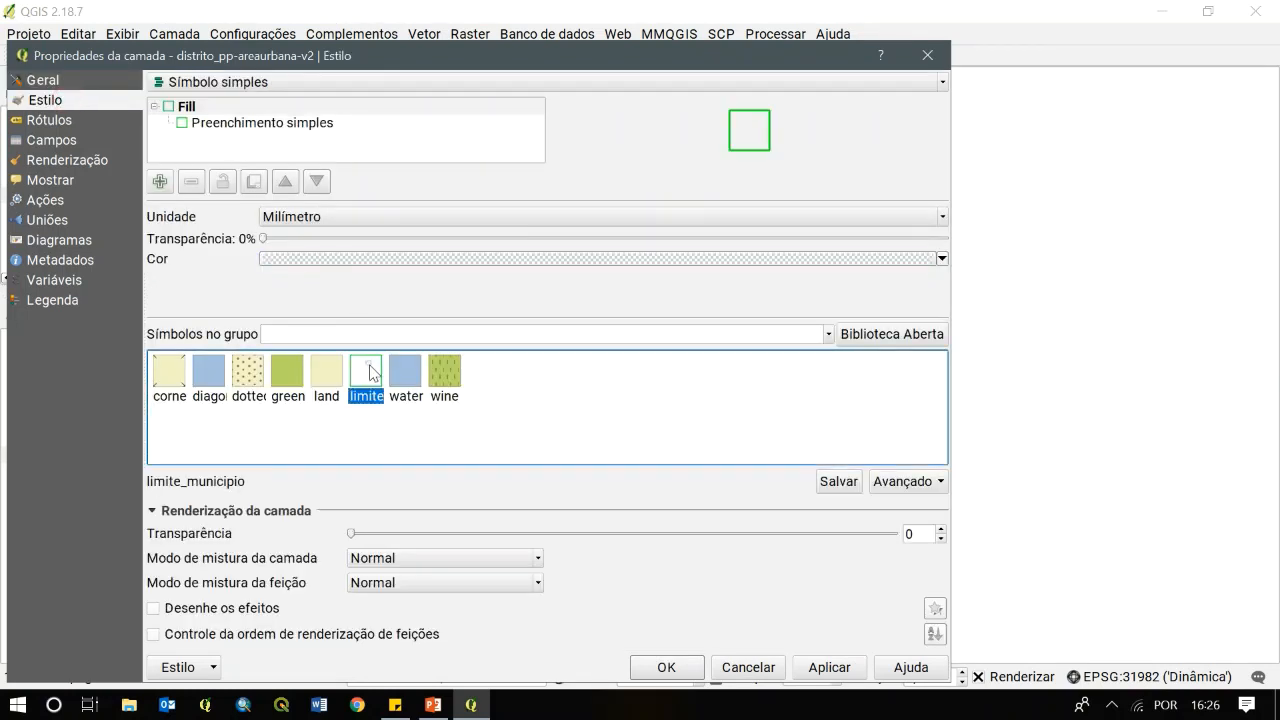
Set the simple fill's outline colour to #a53aa3 and its border thickness to 1 mm, and apply the style
left_click(297, 124)
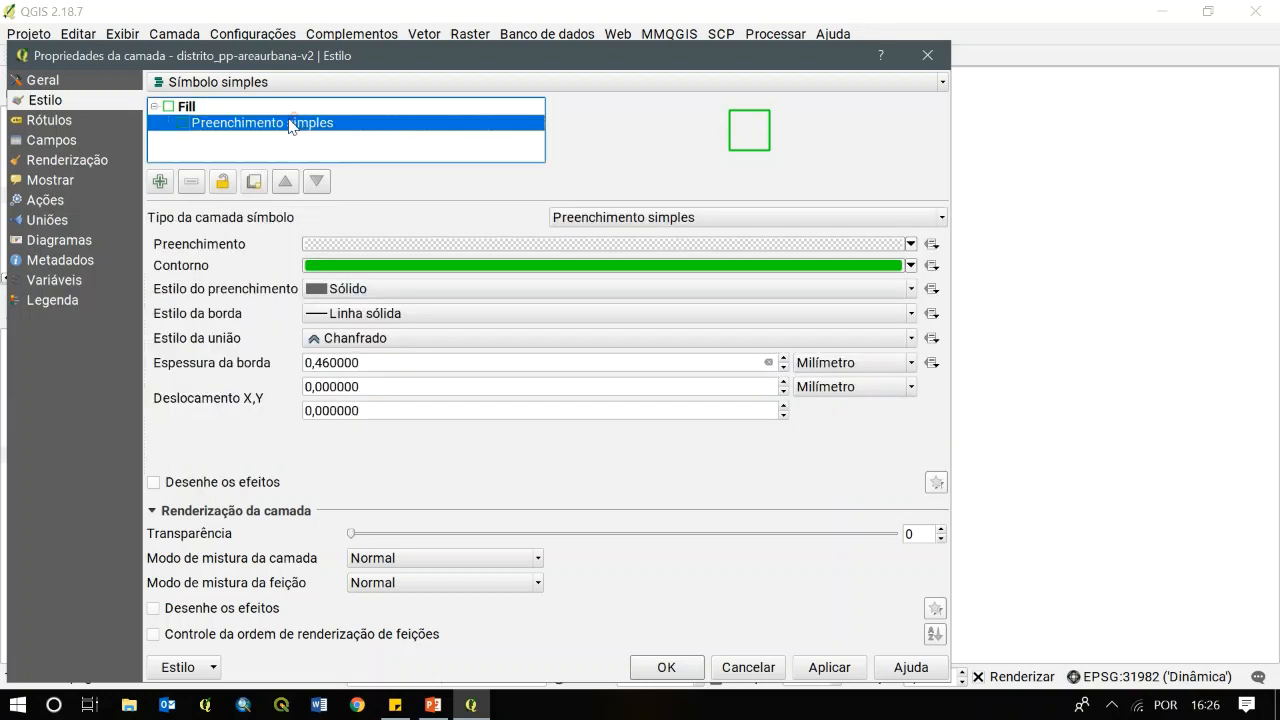
left_click(898, 266)
left_click(70, 314)
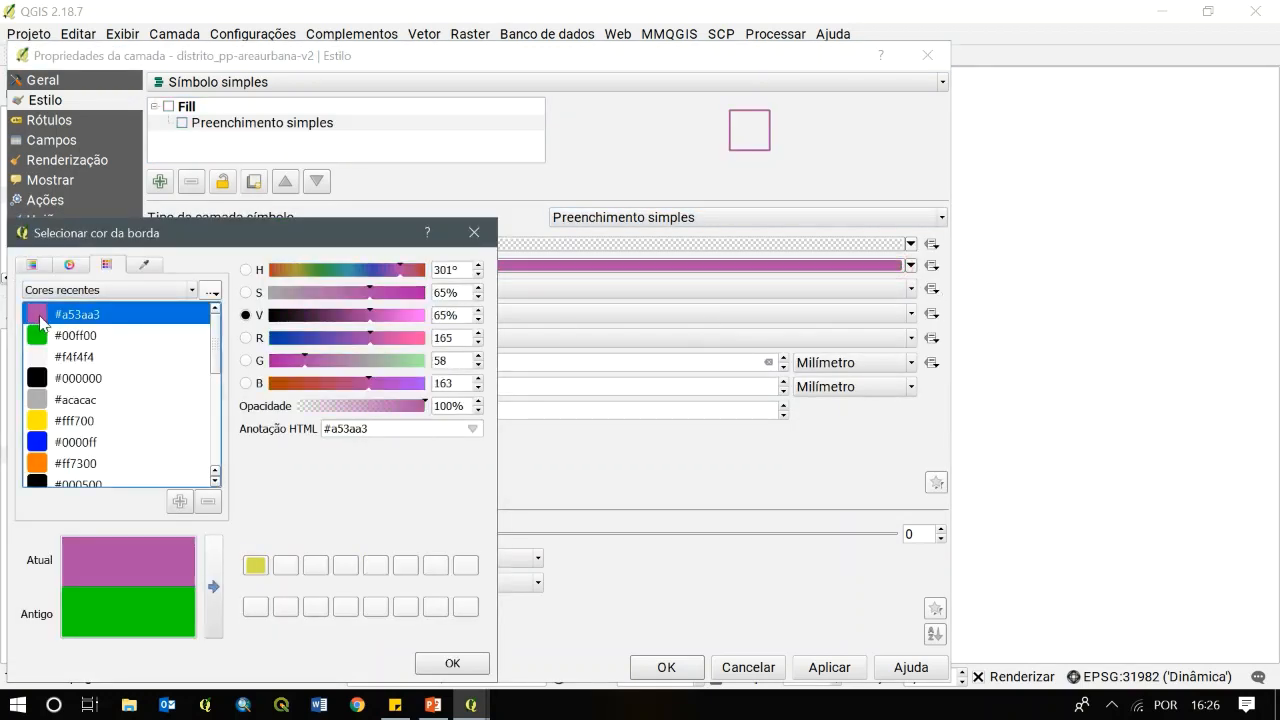
left_click(457, 664)
left_click_drag(397, 362, 263, 364)
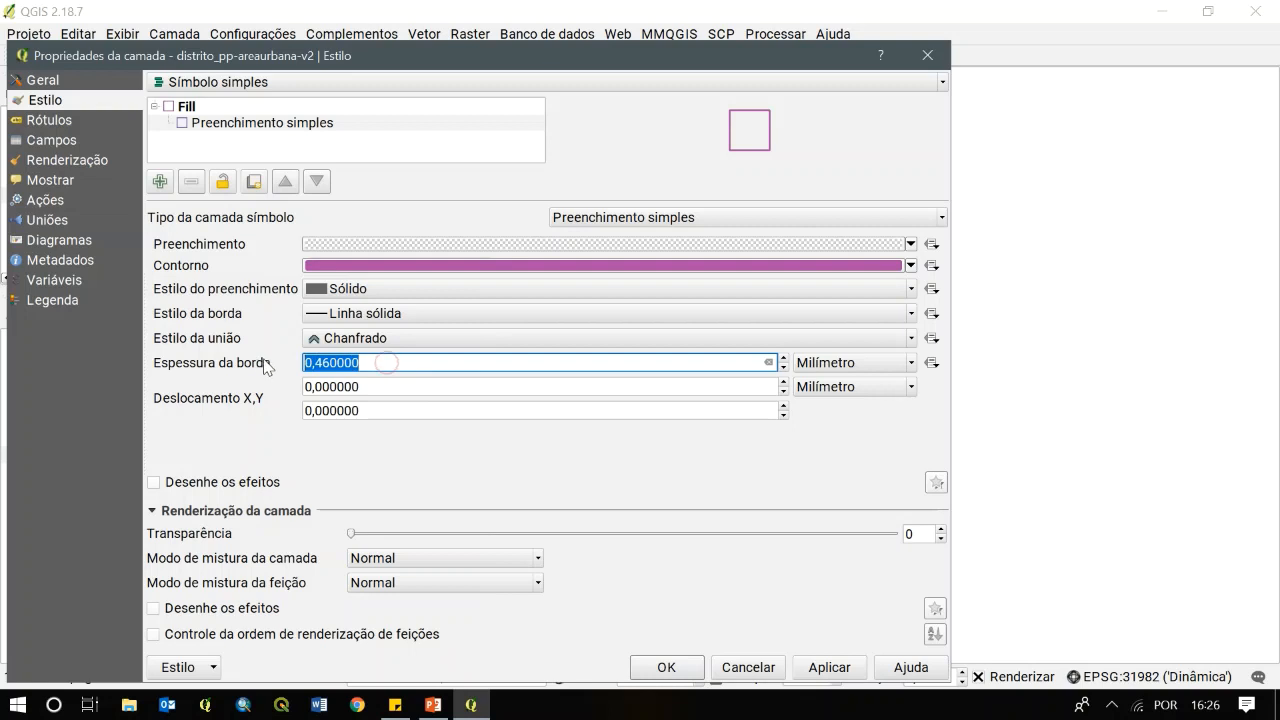
type("1")
left_click(666, 667)
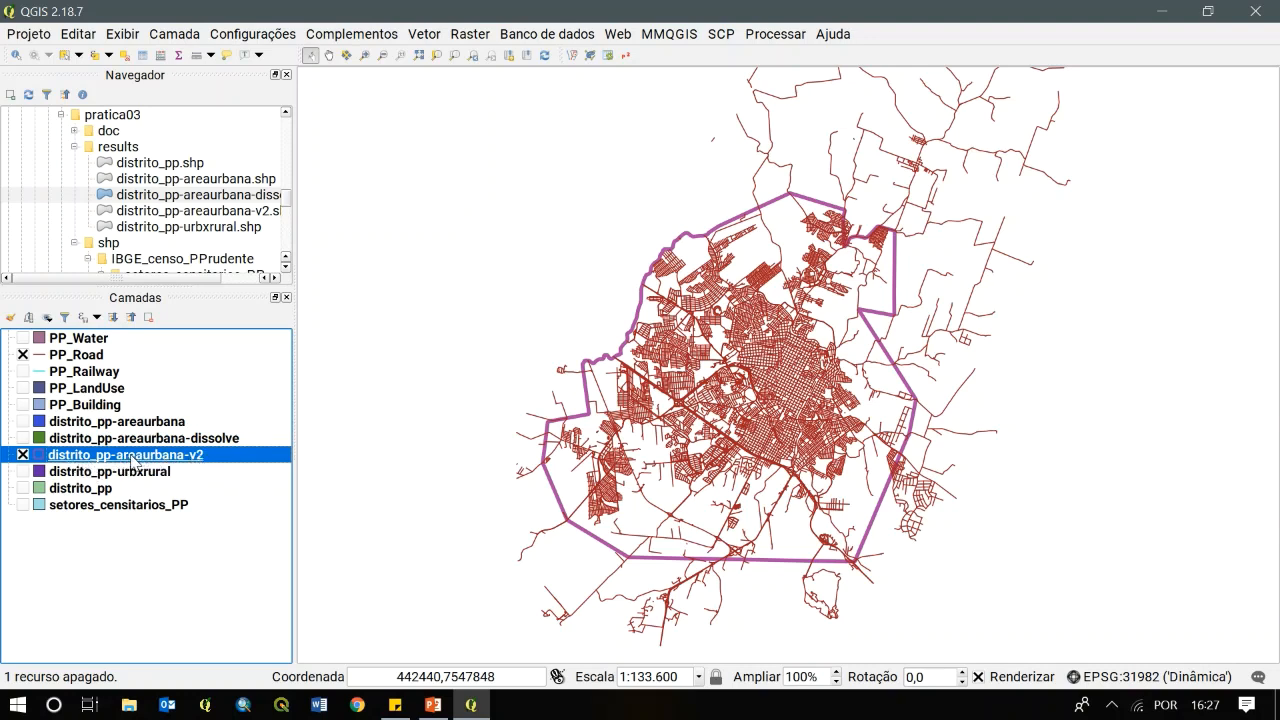
Compare the coordinate reference systems of distrito_pp-areaurbana-v2 and PP_Road in their layer properties
left_click(84, 356)
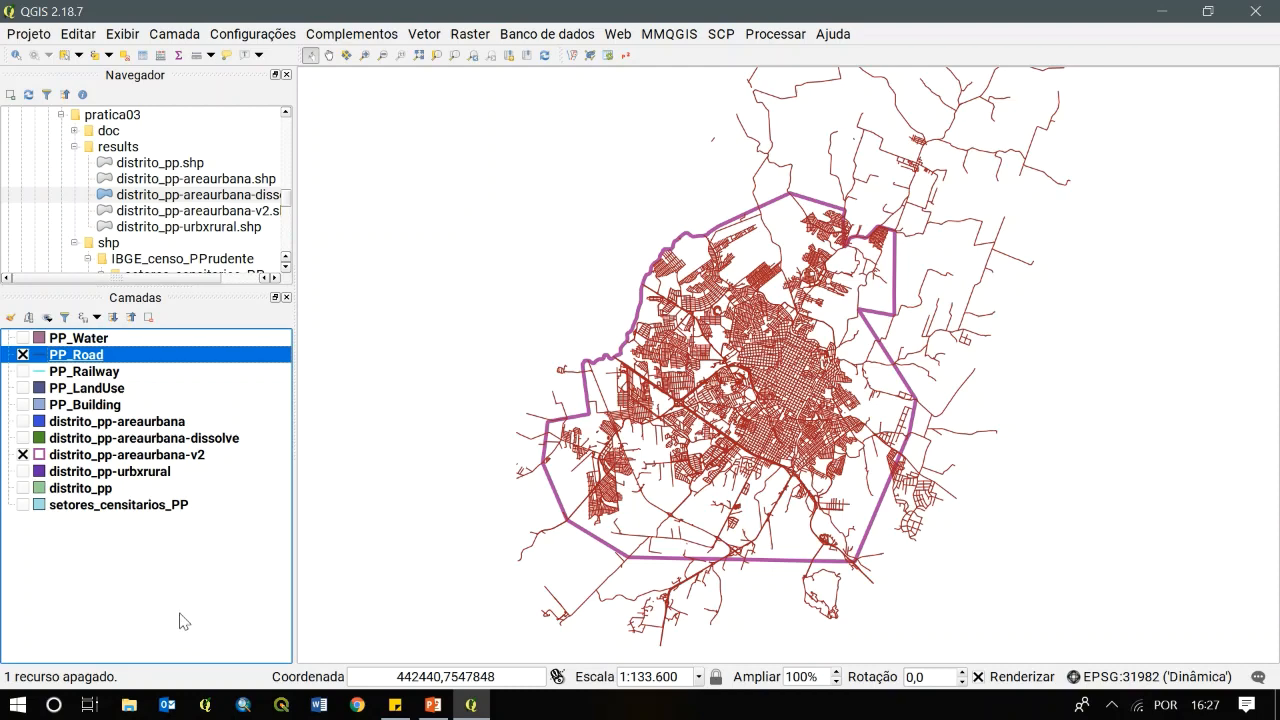
left_click(95, 455)
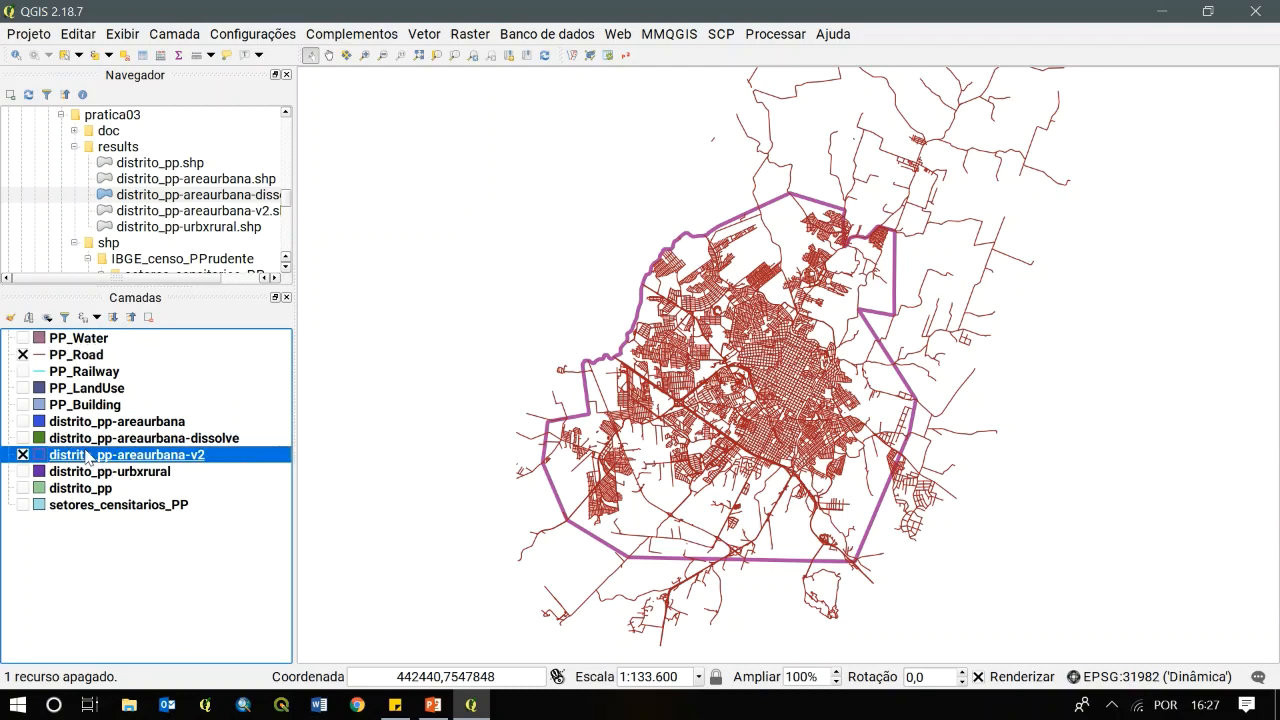
right_click(95, 455)
left_click(122, 413)
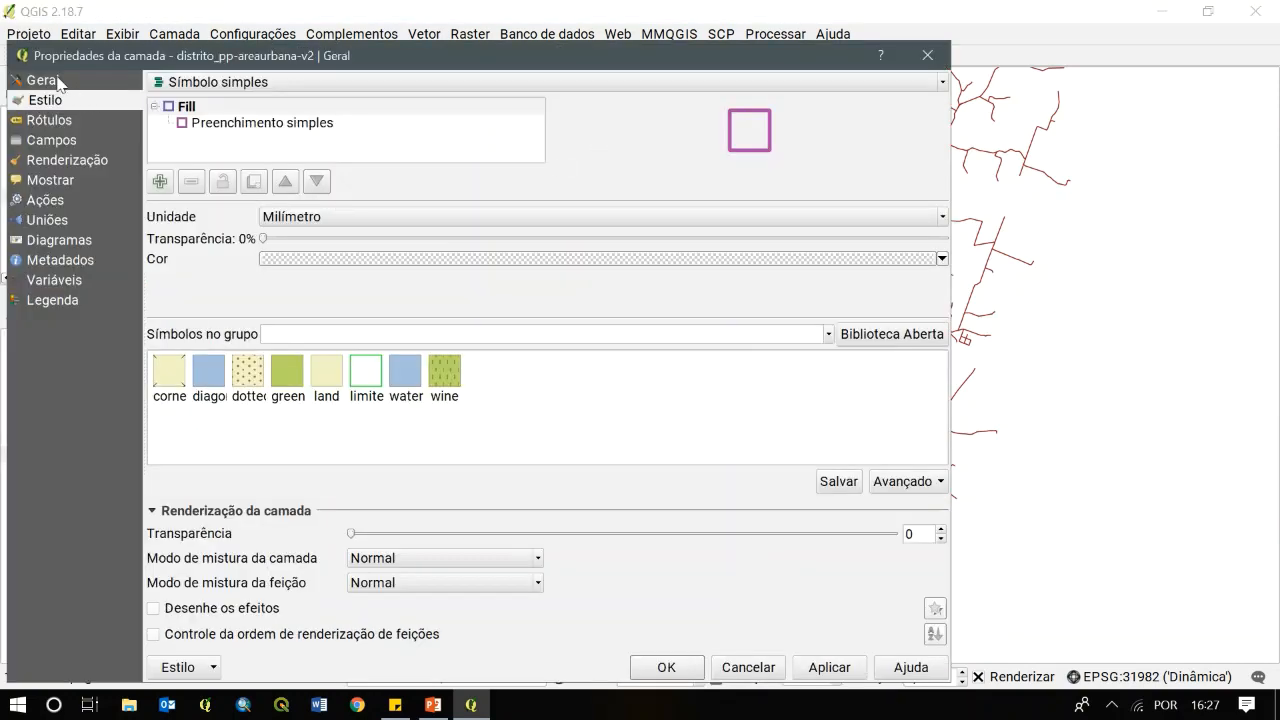
left_click(57, 83)
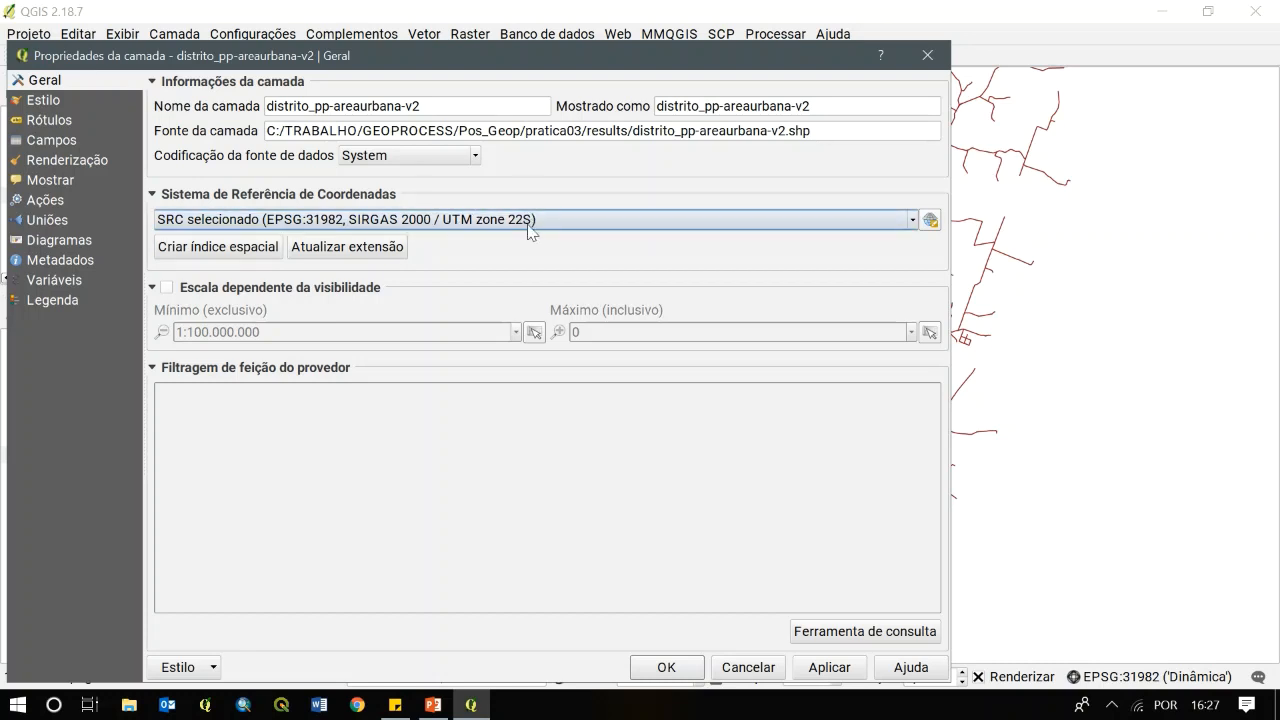
left_click(664, 667)
right_click(88, 356)
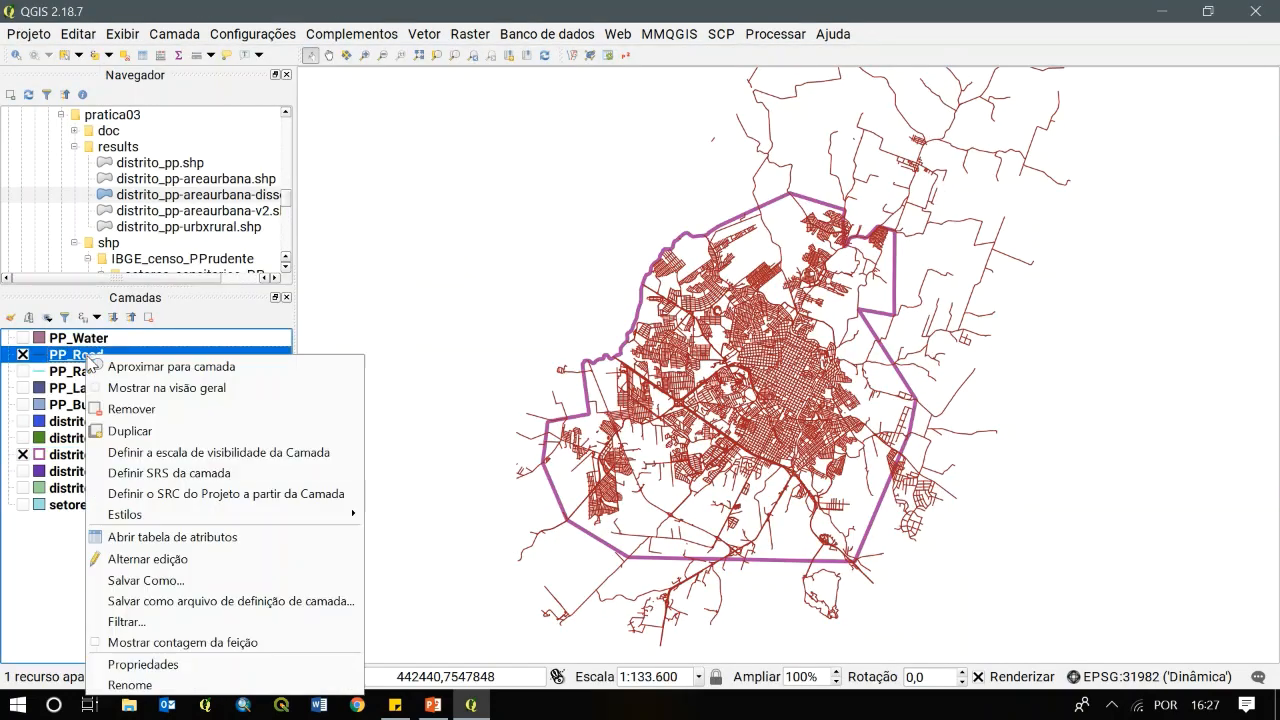
left_click(143, 664)
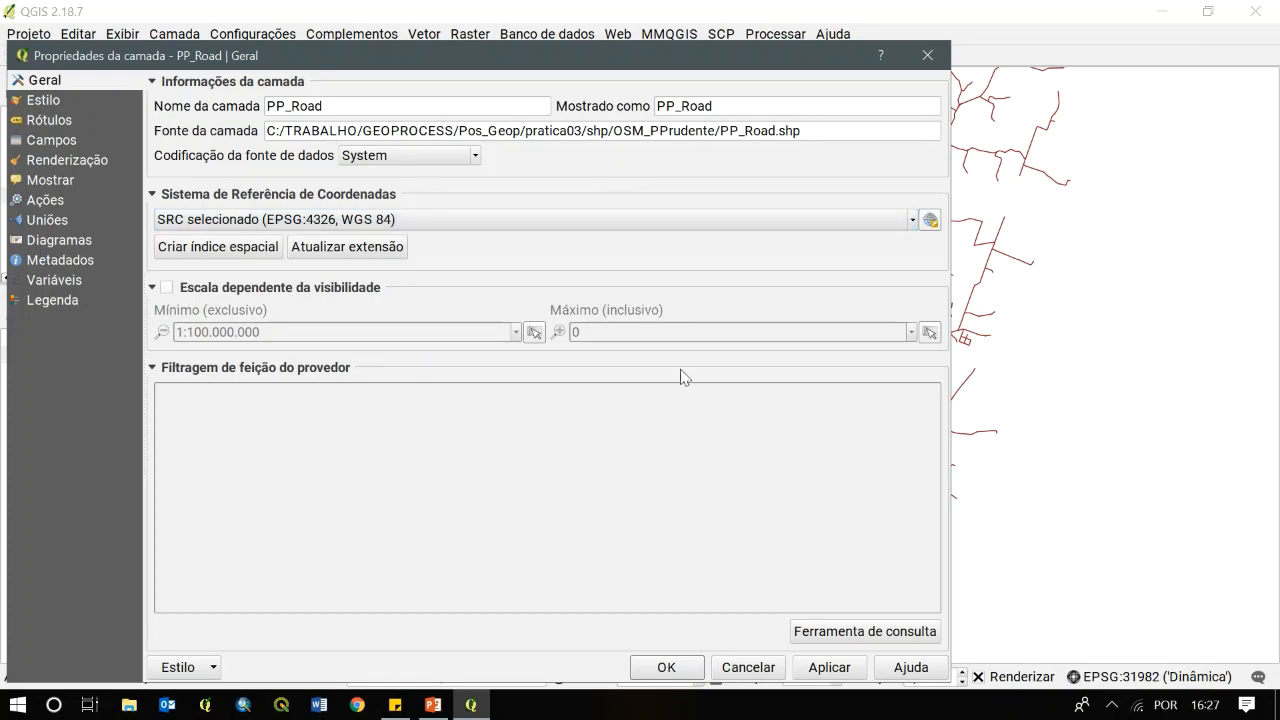
left_click(927, 56)
Set up a shapefile export of PP_Road with road-projetado.shp in the results folder as the output file
left_click(75, 356)
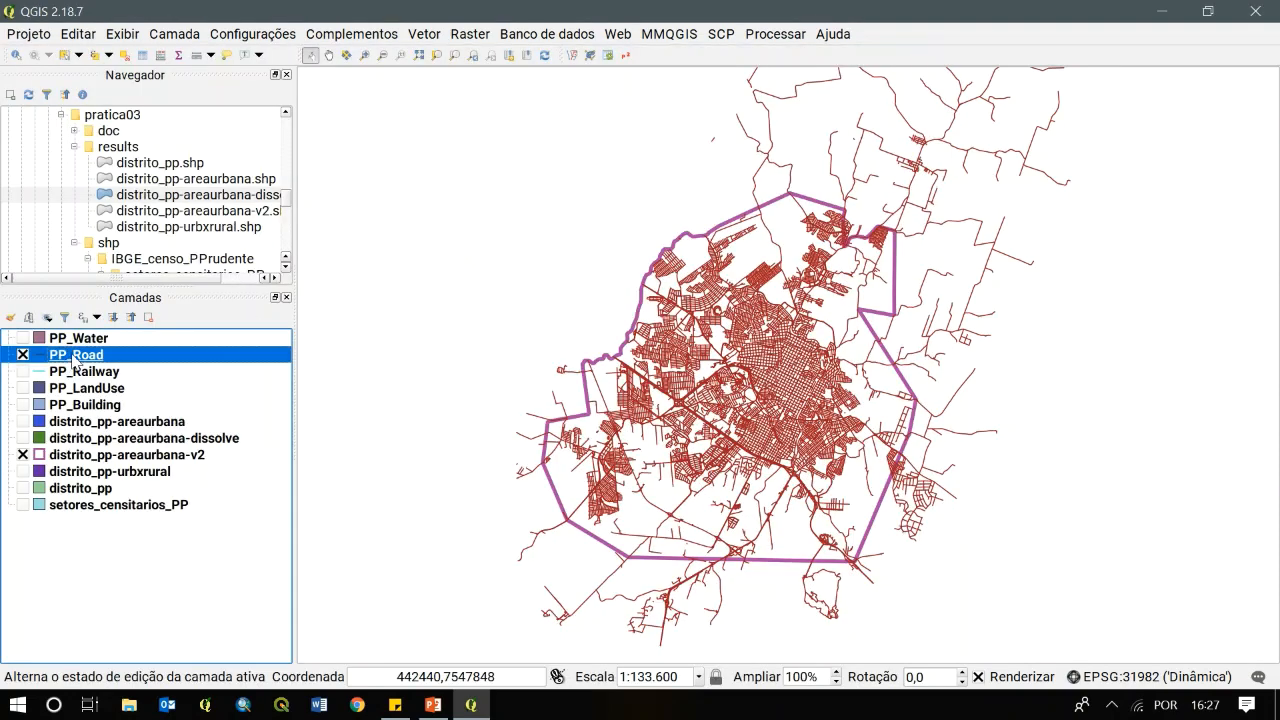
right_click(77, 358)
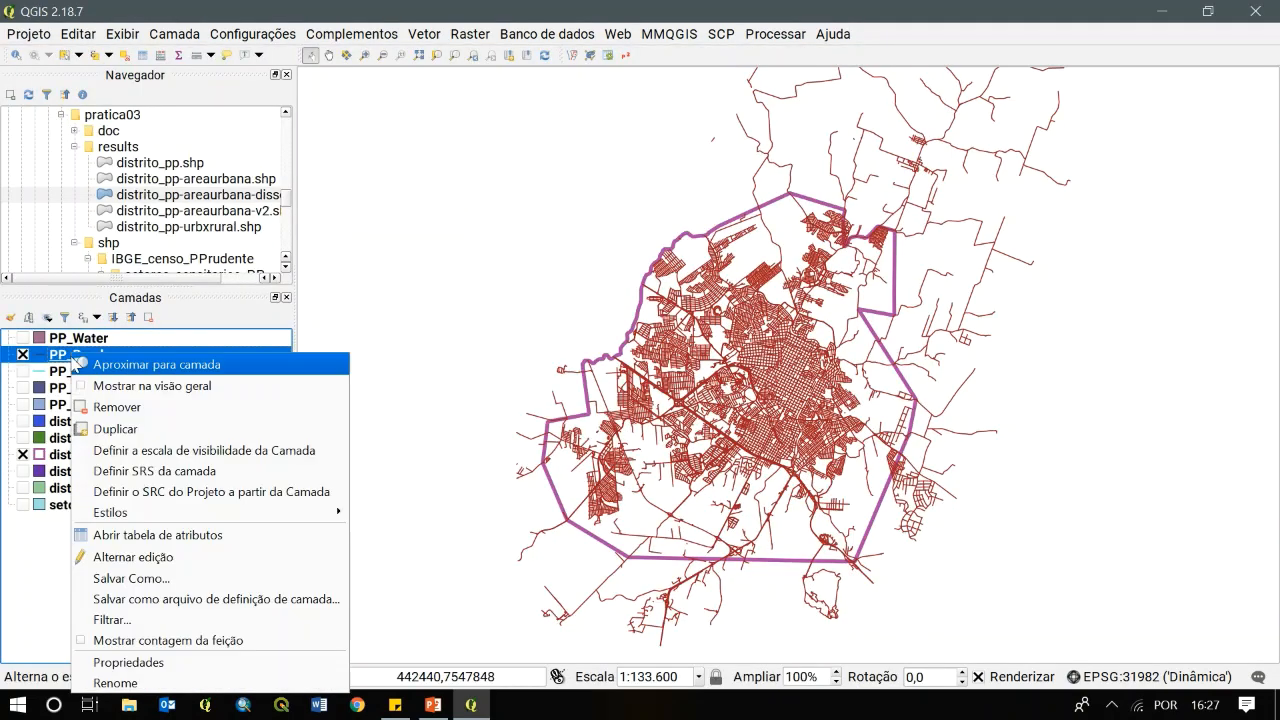
left_click(216, 584)
left_click_drag(805, 85, 797, 62)
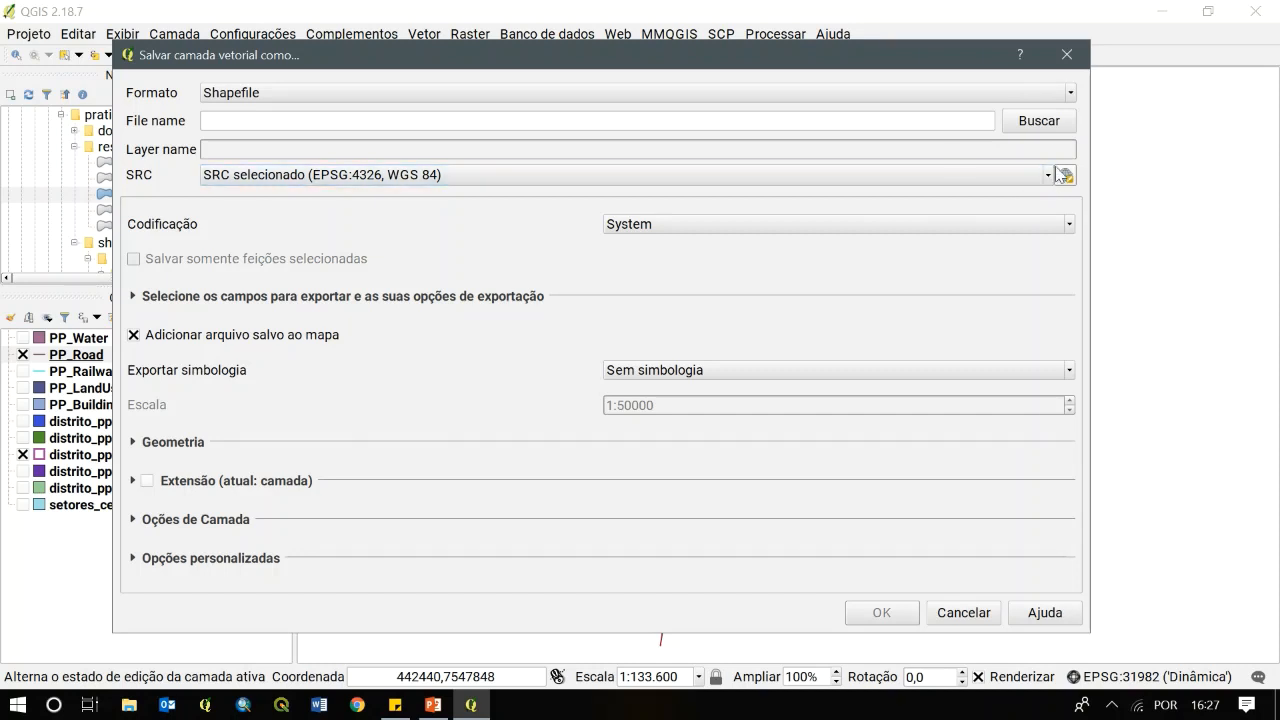
left_click(1040, 121)
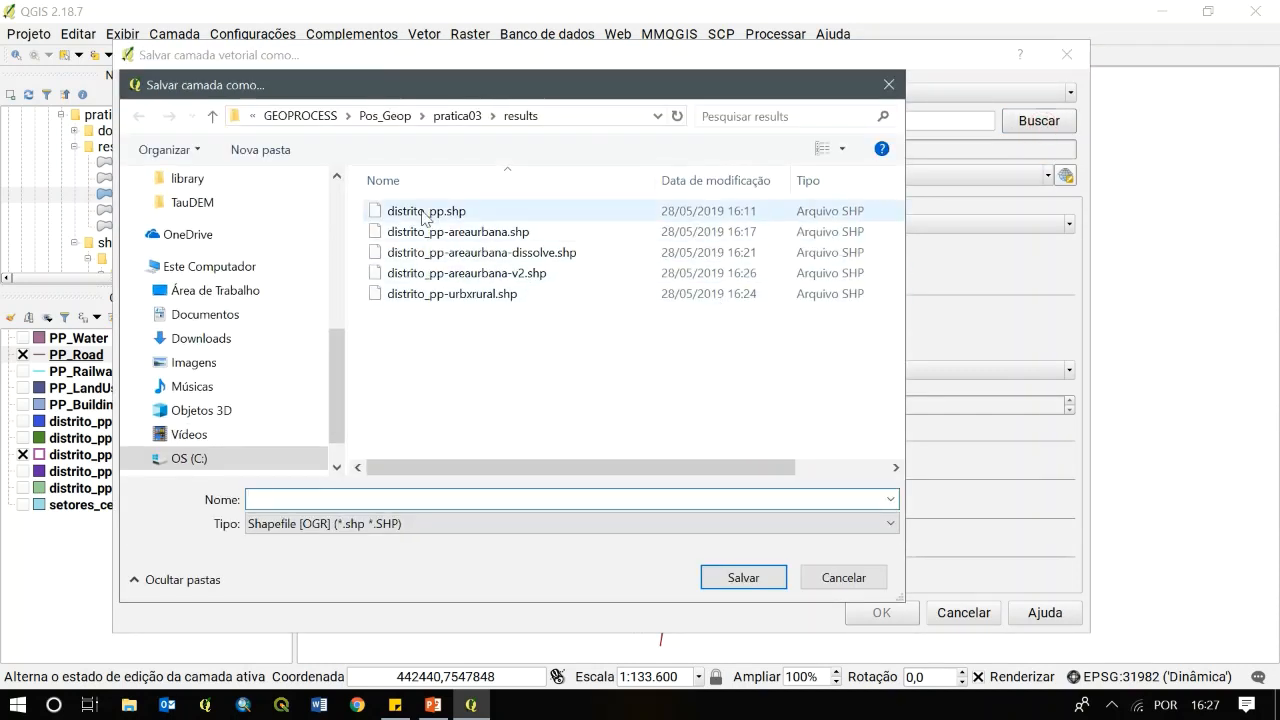
type("road-projetado")
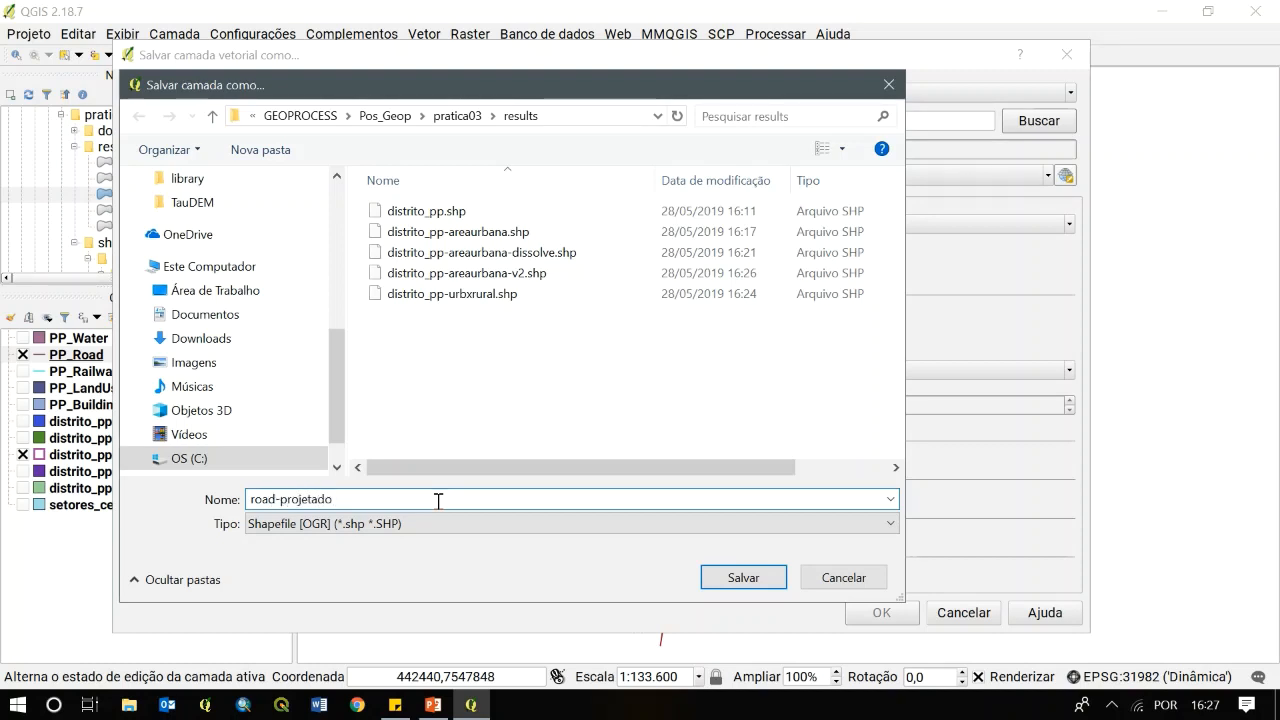
key("Return")
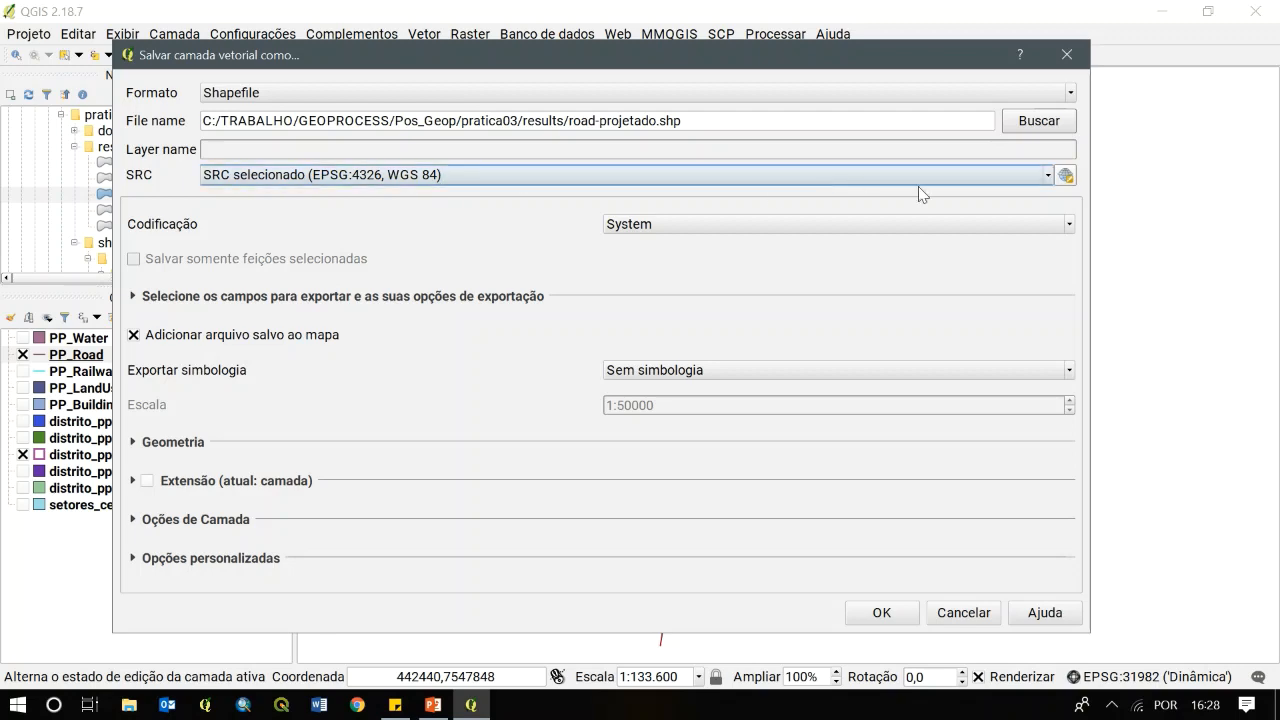
Choose SIRGAS 2000 / UTM zone 22S (EPSG:31982) as the export's coordinate system and save the layer to the map
left_click(1066, 176)
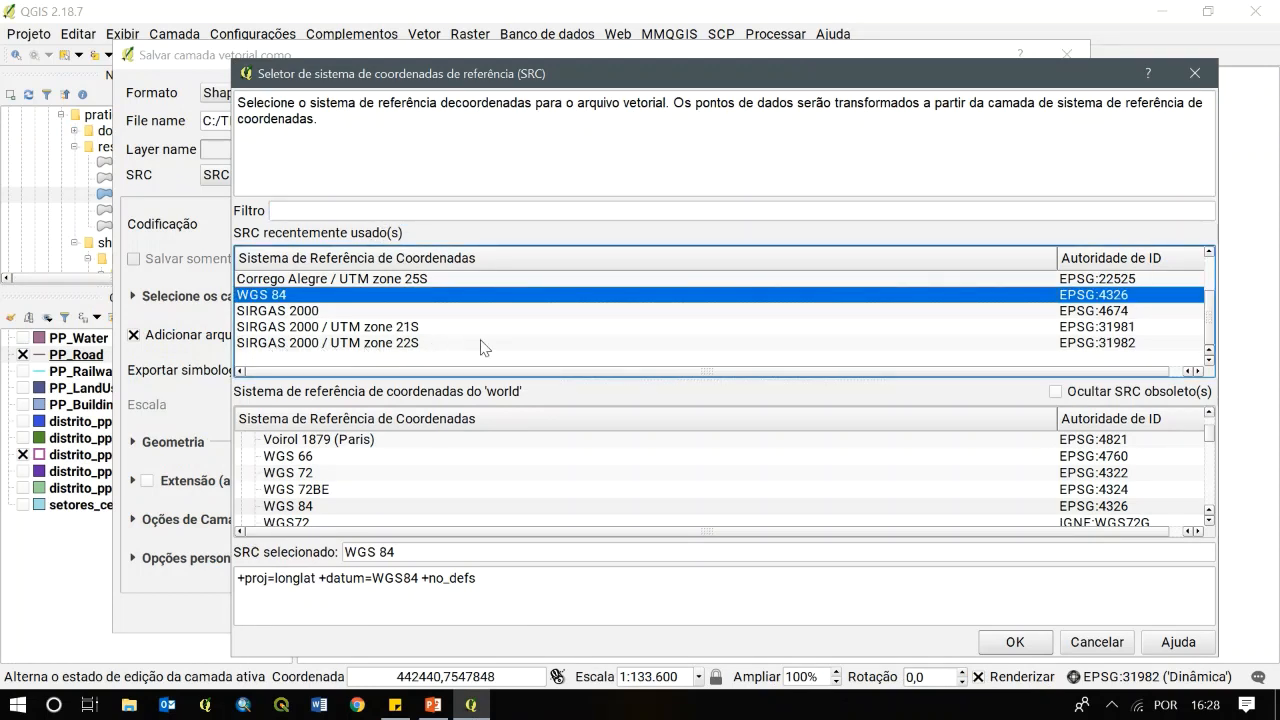
left_click(363, 211)
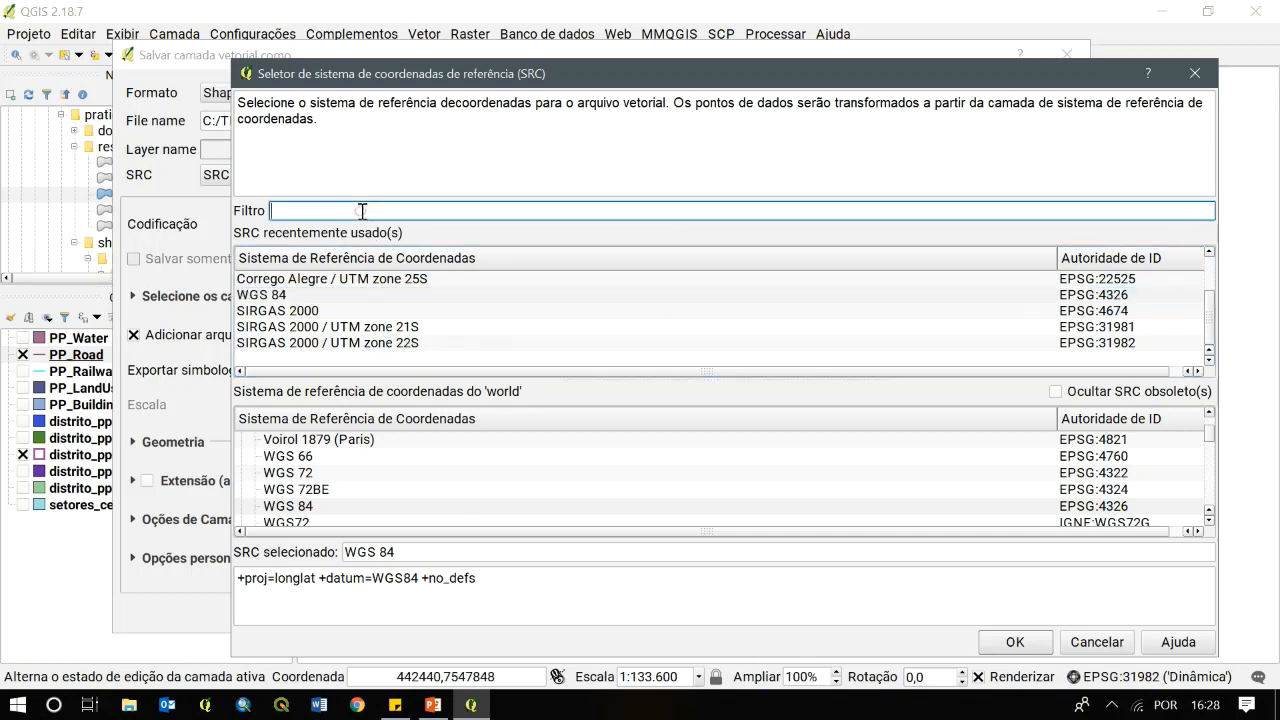
type("31982")
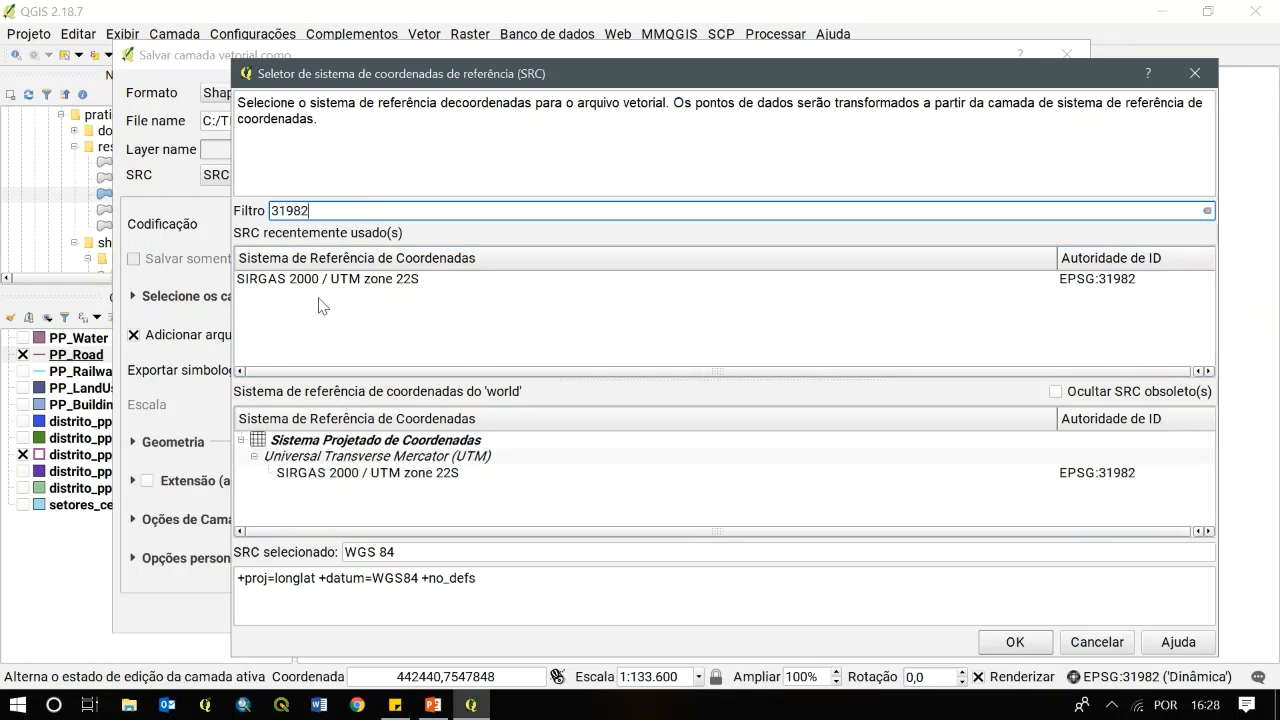
left_click(290, 280)
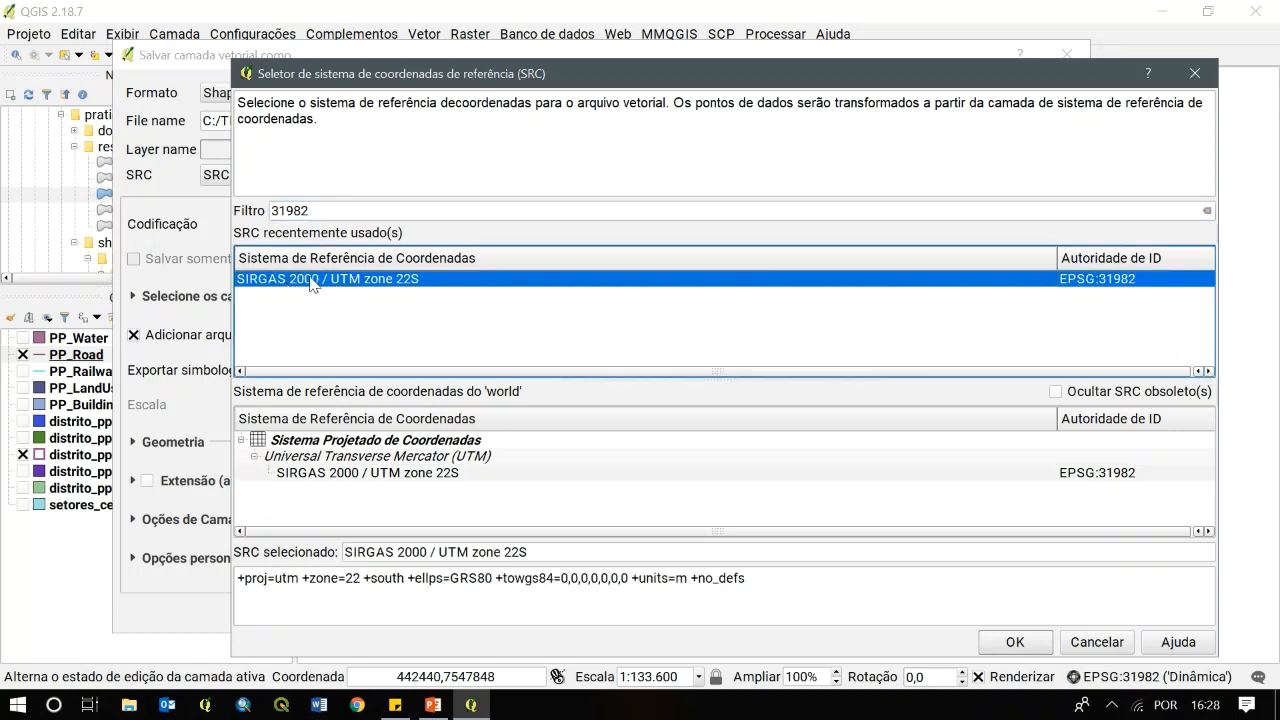
left_click(1000, 641)
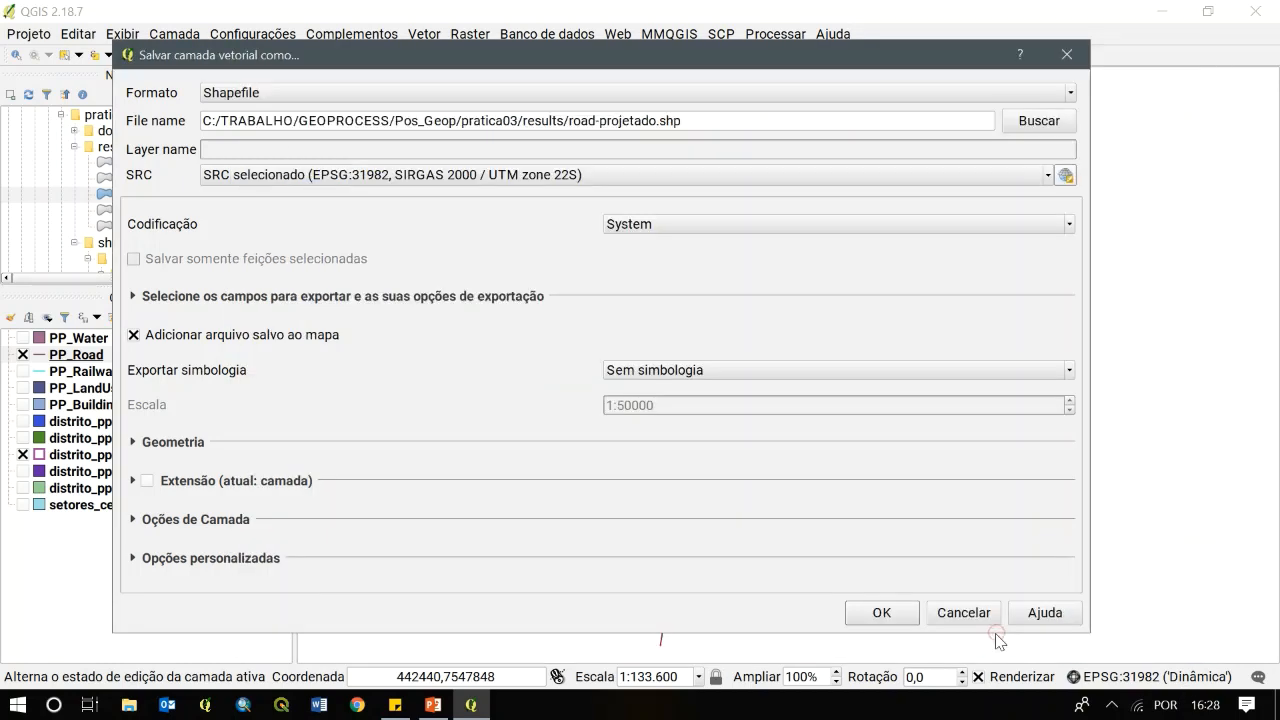
left_click(884, 616)
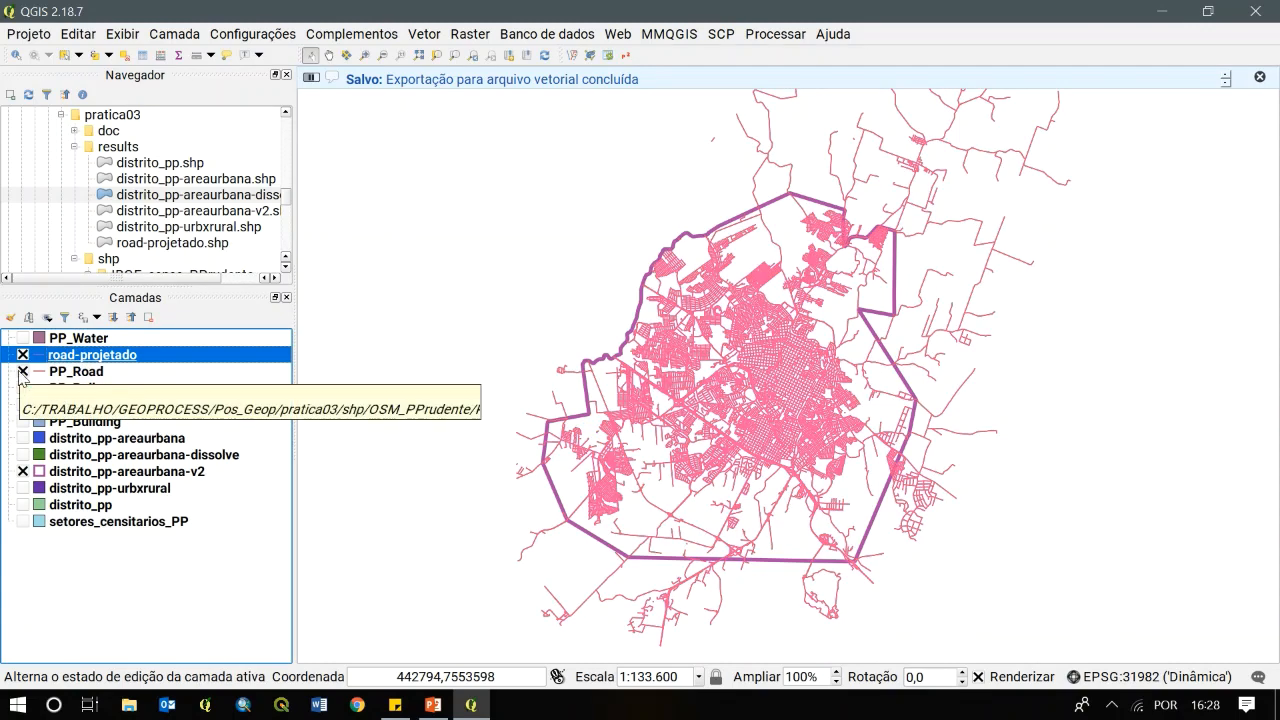
Hide the original PP_Road layer and check the coordinate reference system of road-projetado in its properties
left_click(22, 372)
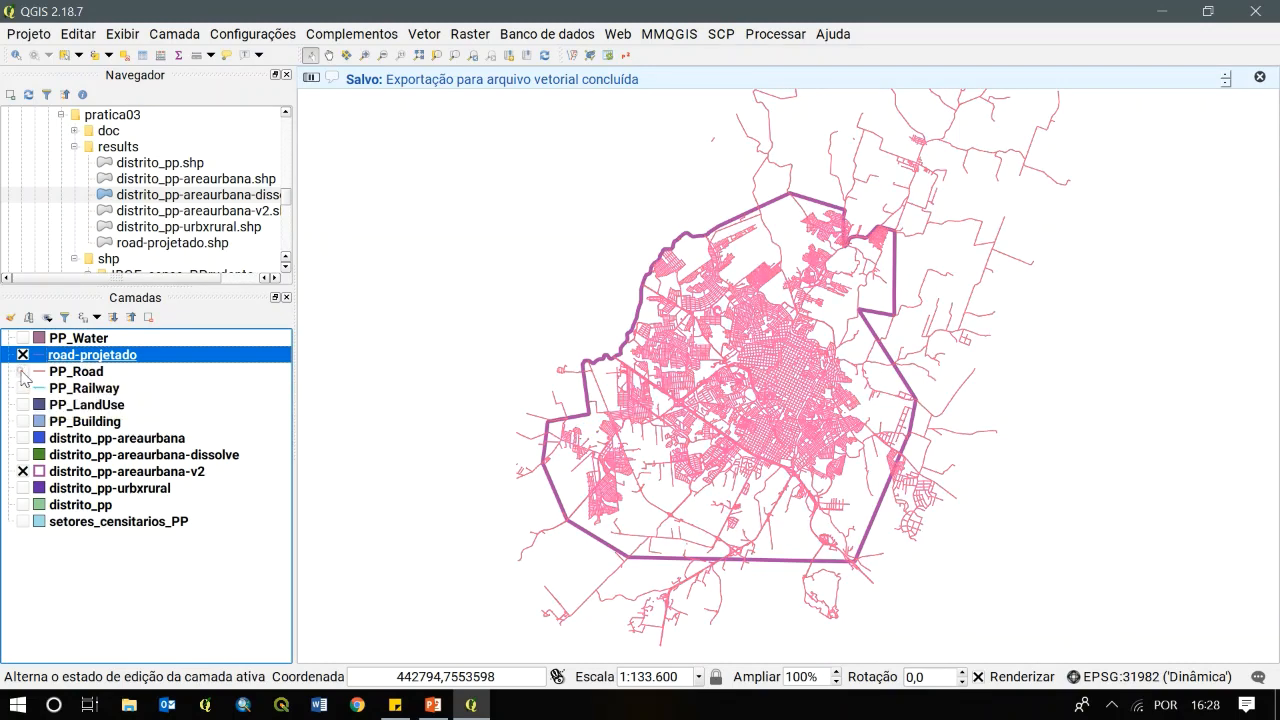
right_click(84, 358)
left_click(212, 658)
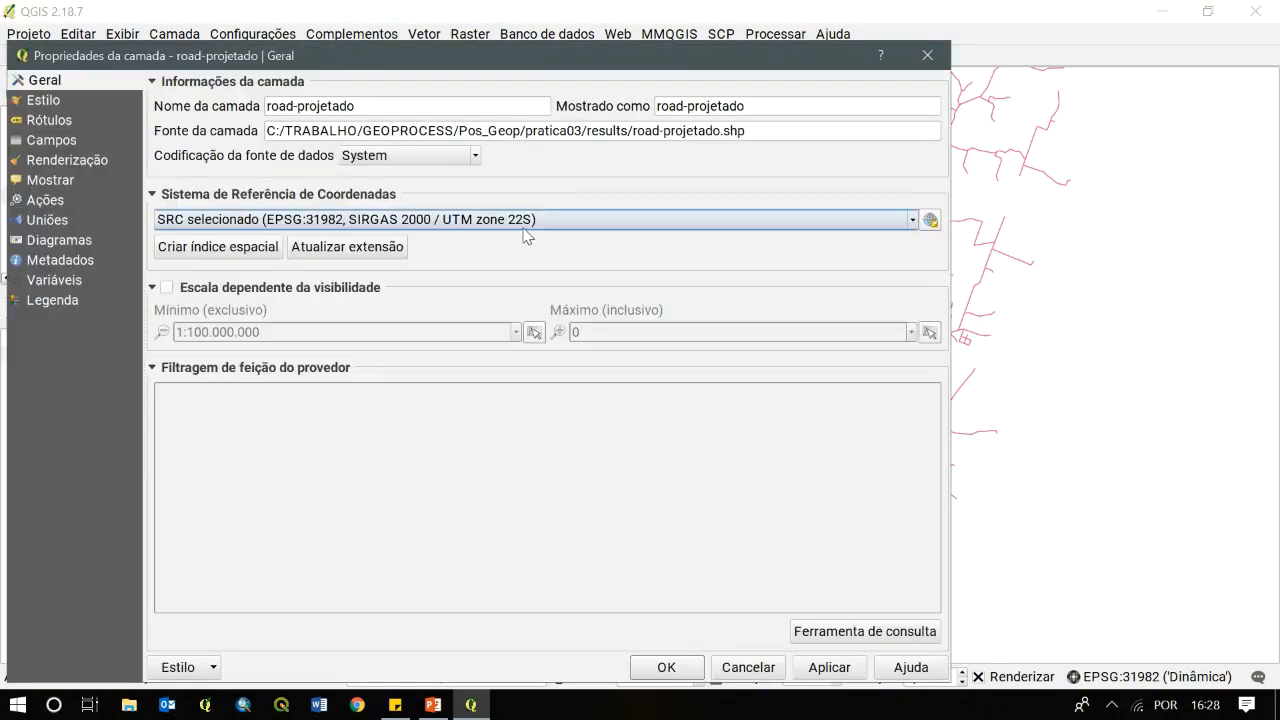
left_click(672, 664)
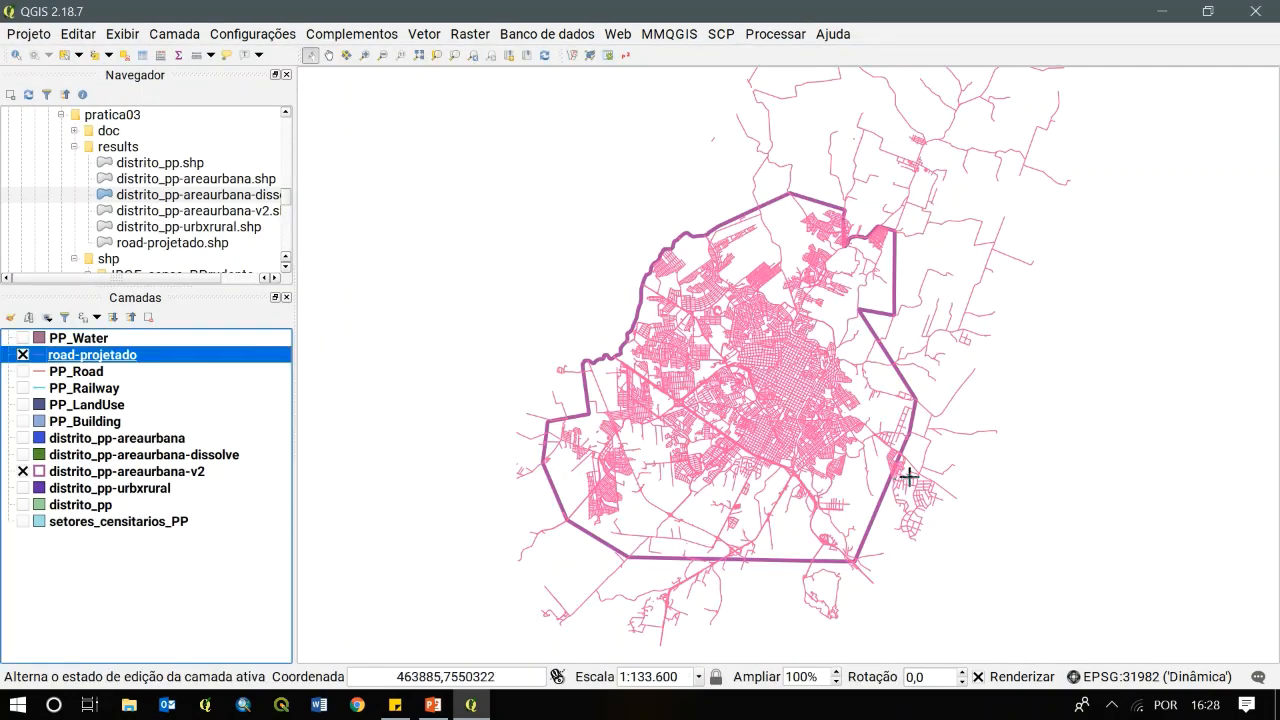
Set up a vector Clip with road-projetado as the input layer and distrito_pp-areaurbana-v2 as the clip layer
left_click(424, 33)
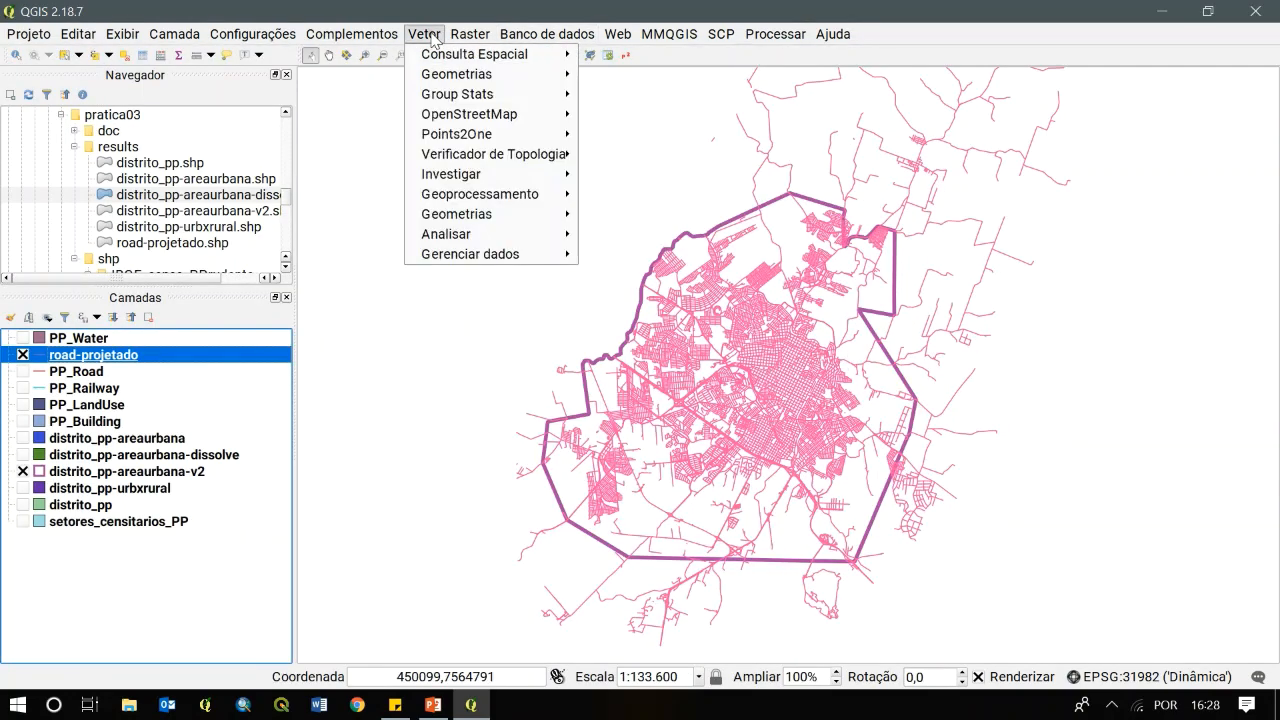
mouse_move(548, 205)
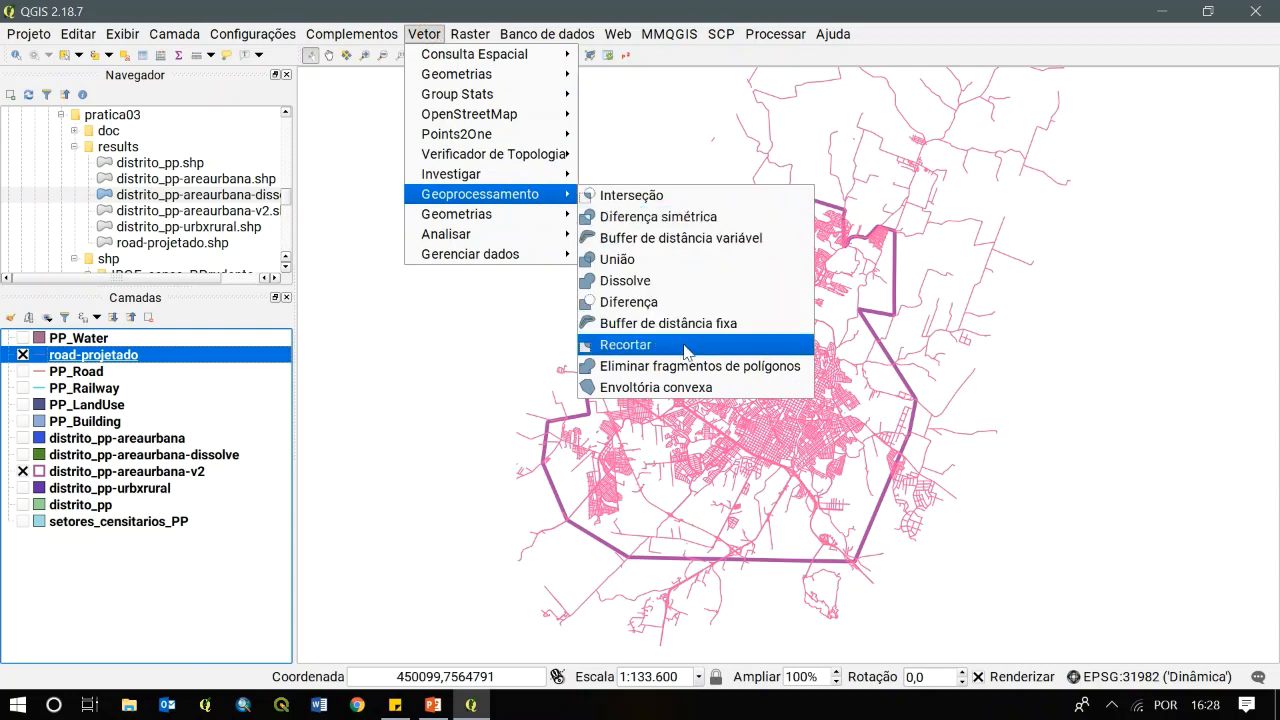
left_click(625, 344)
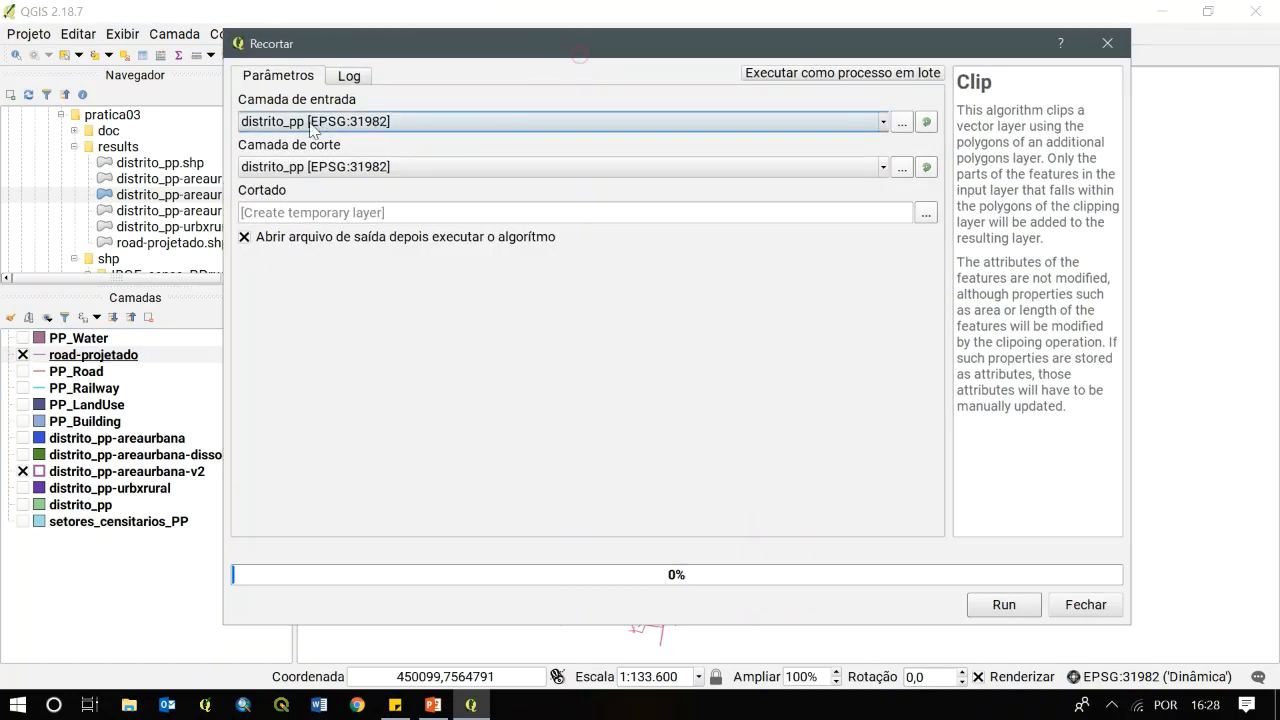
left_click(315, 122)
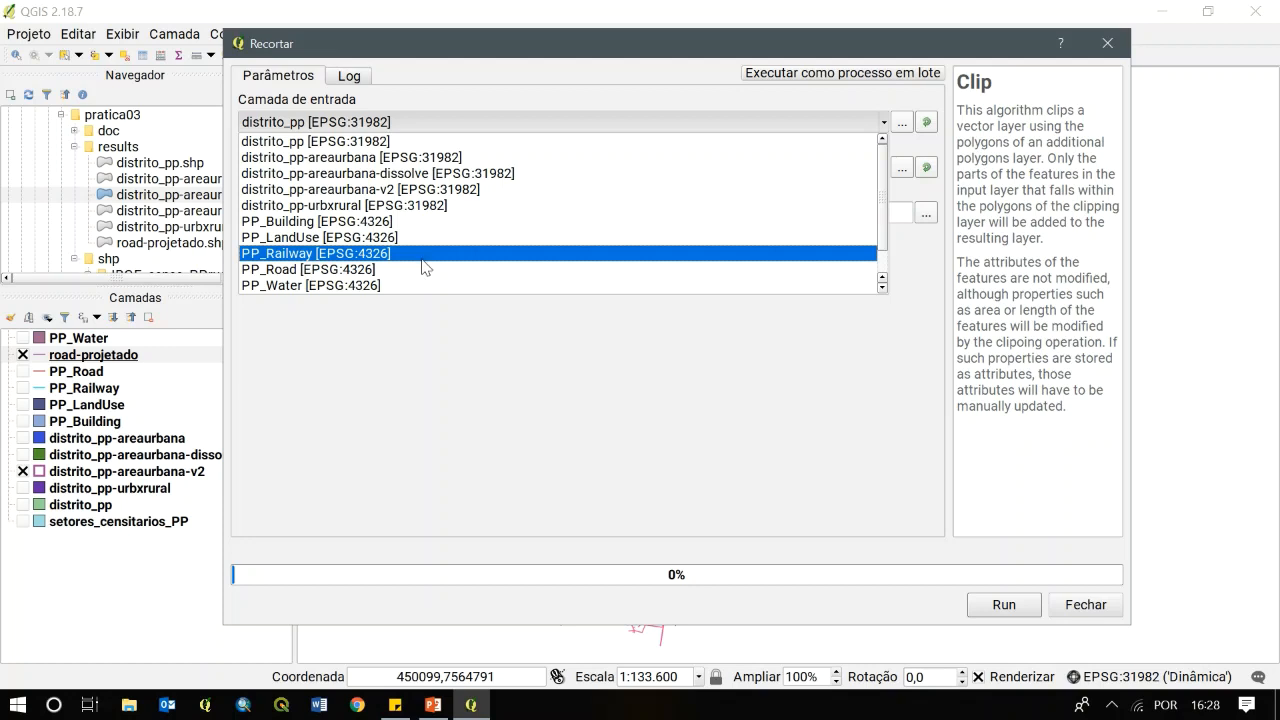
scroll(422, 266, "down", 1)
left_click(316, 270)
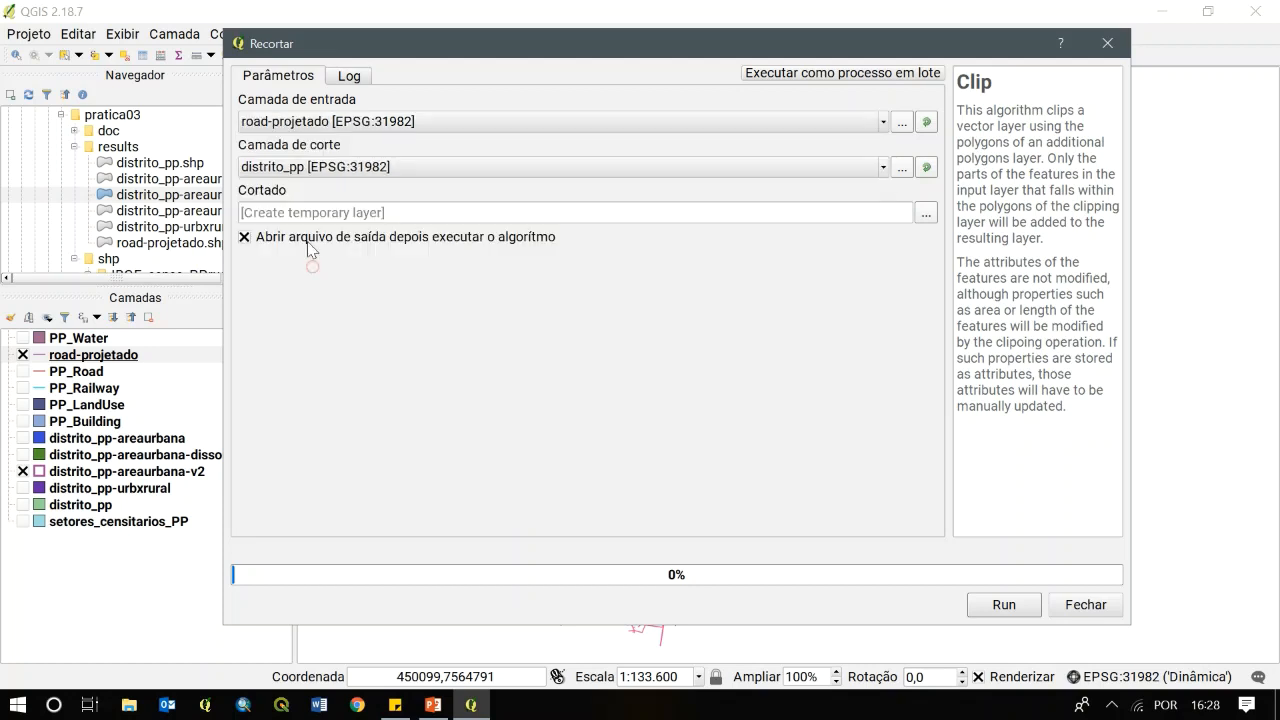
left_click(297, 168)
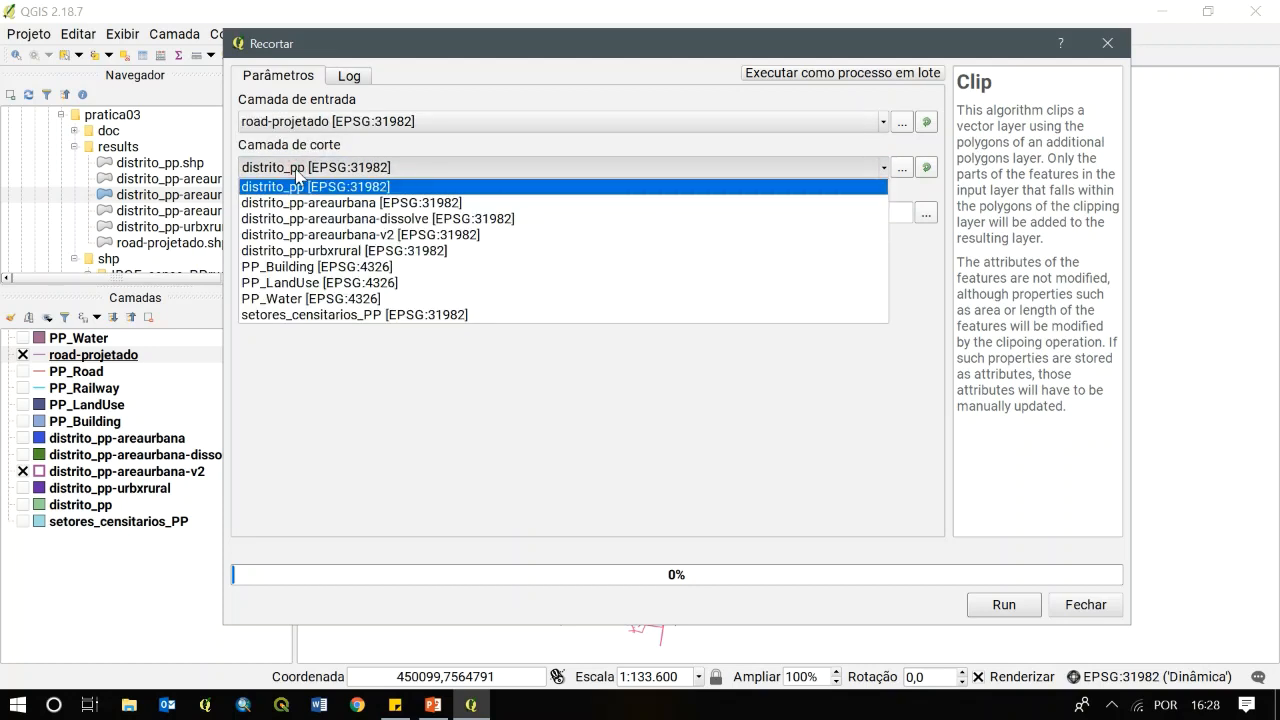
left_click(382, 241)
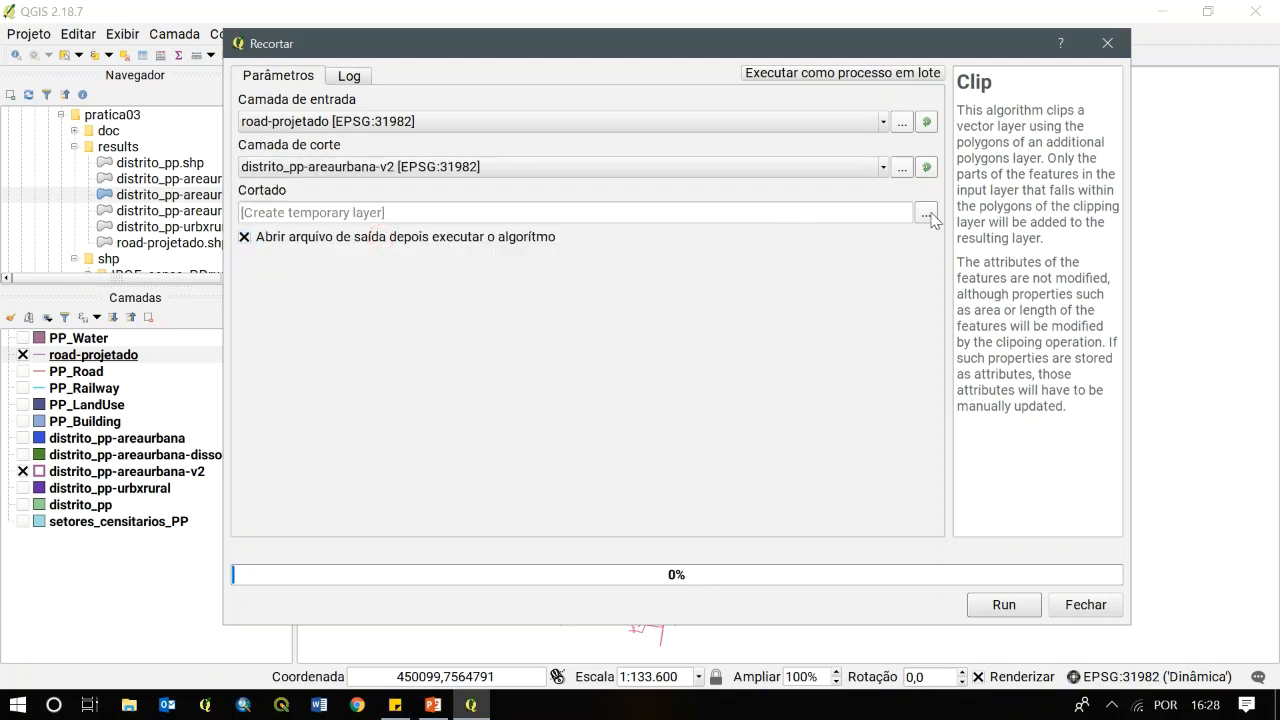
Set the clip output to road-projetado-recortado.shp in the results folder and run the clip
left_click(927, 213)
left_click(1006, 247)
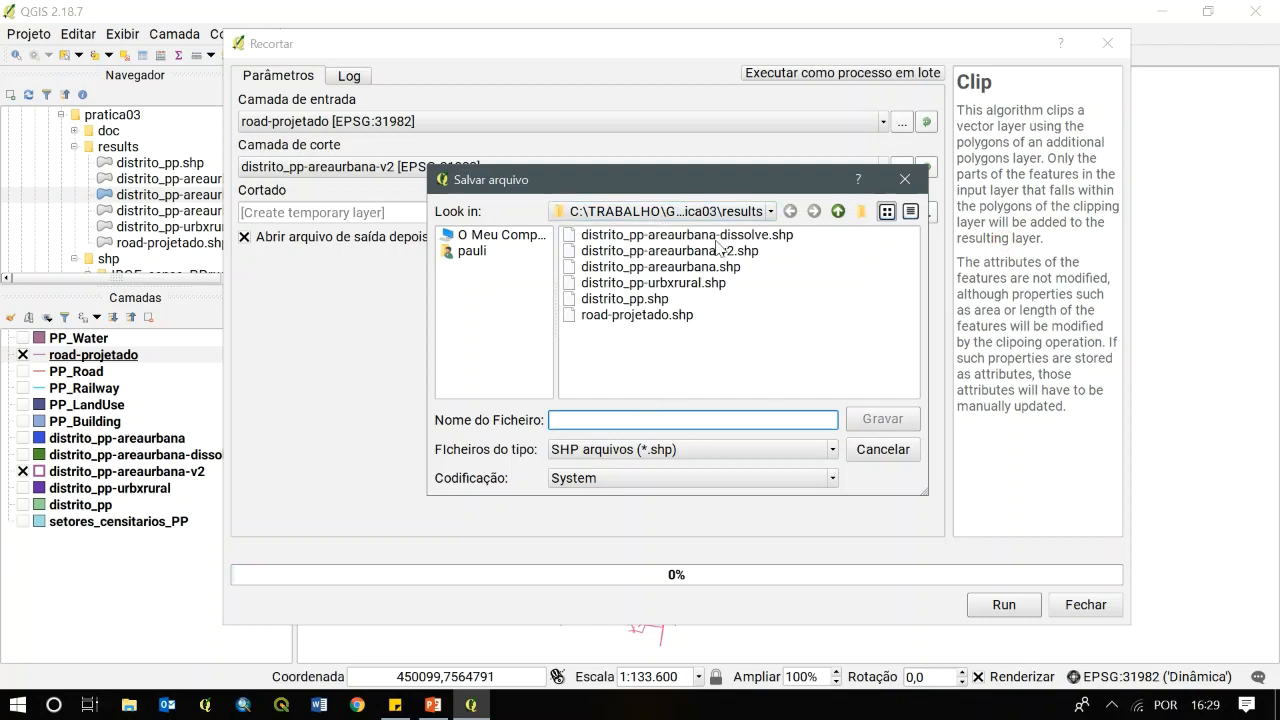
left_click(643, 316)
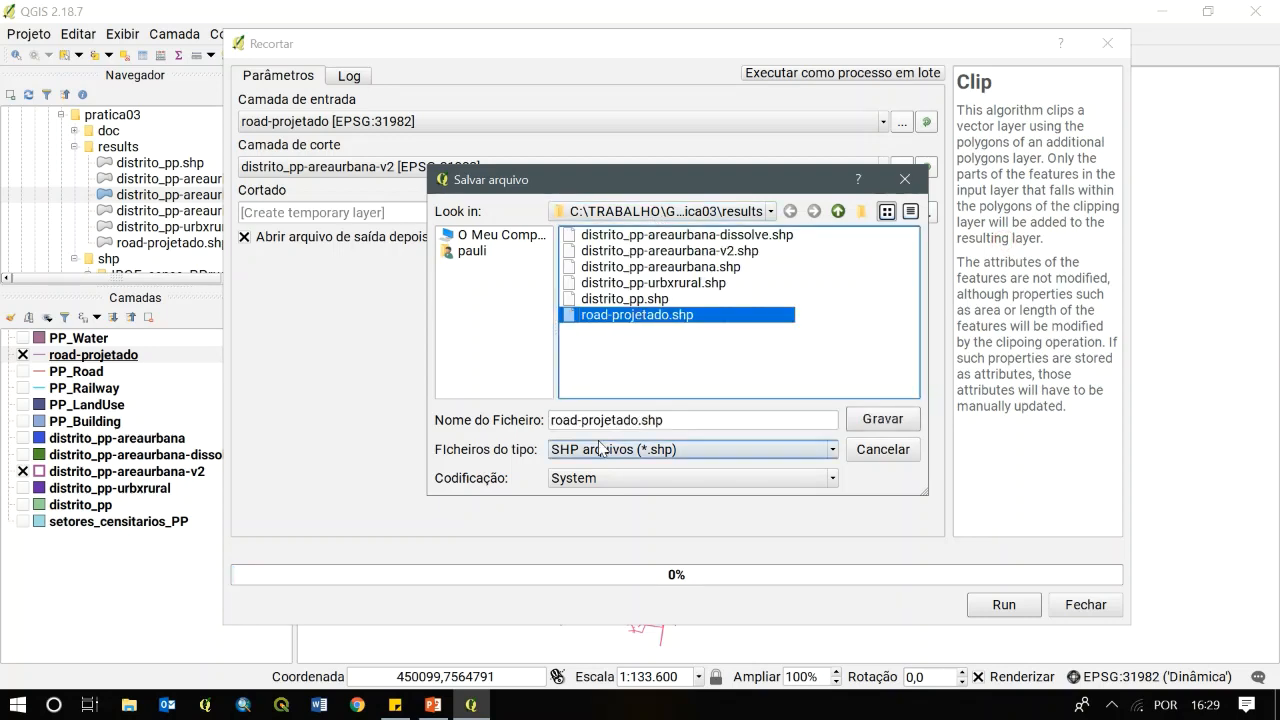
left_click(646, 421)
type("-recortado")
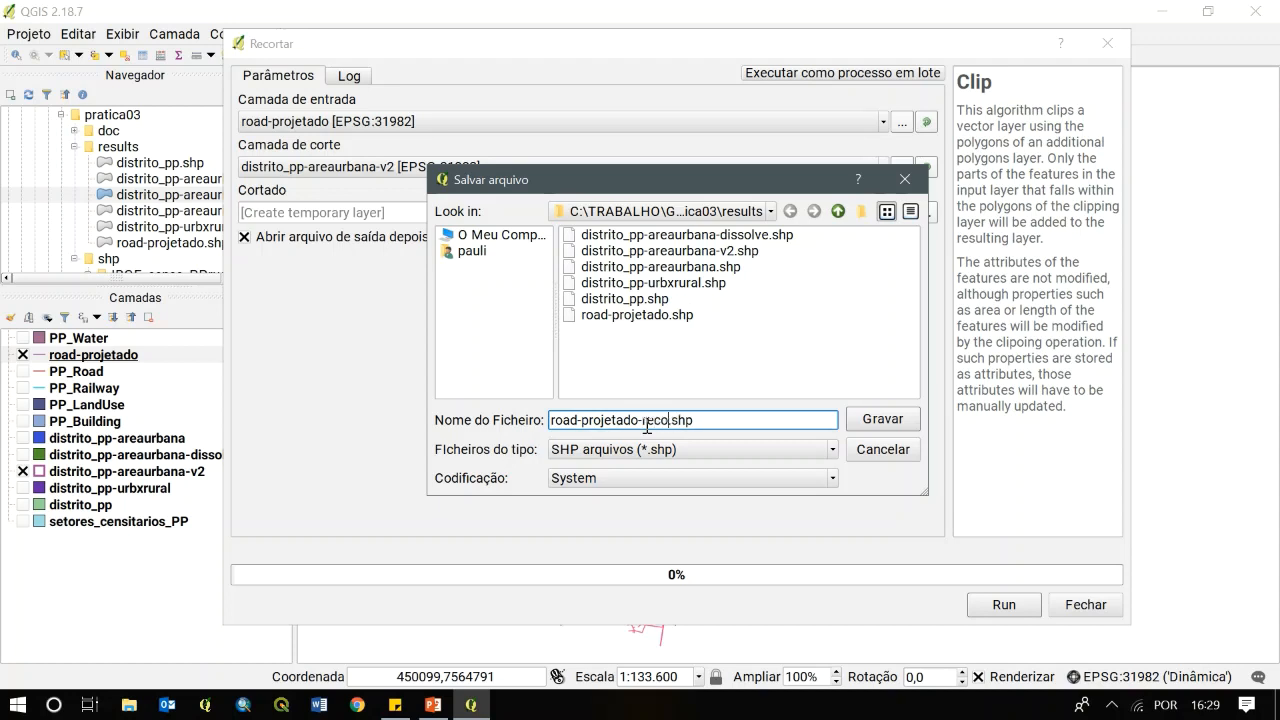
key("Return")
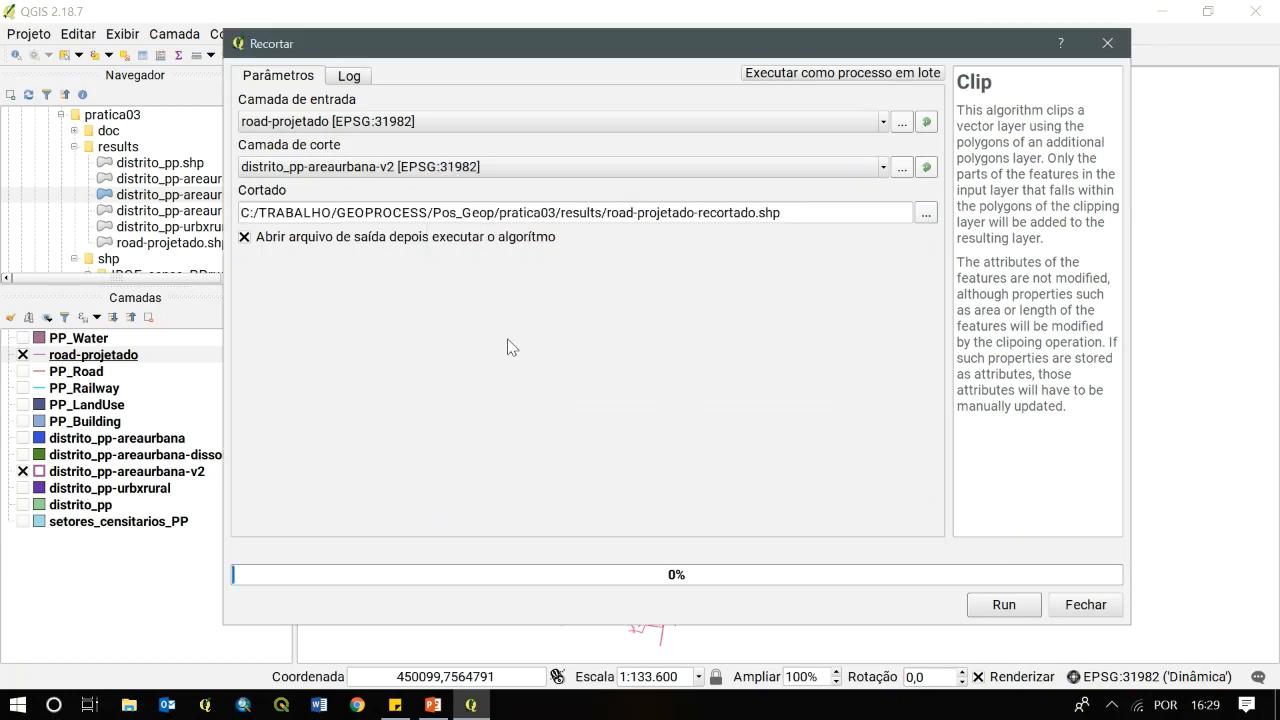
left_click(1003, 605)
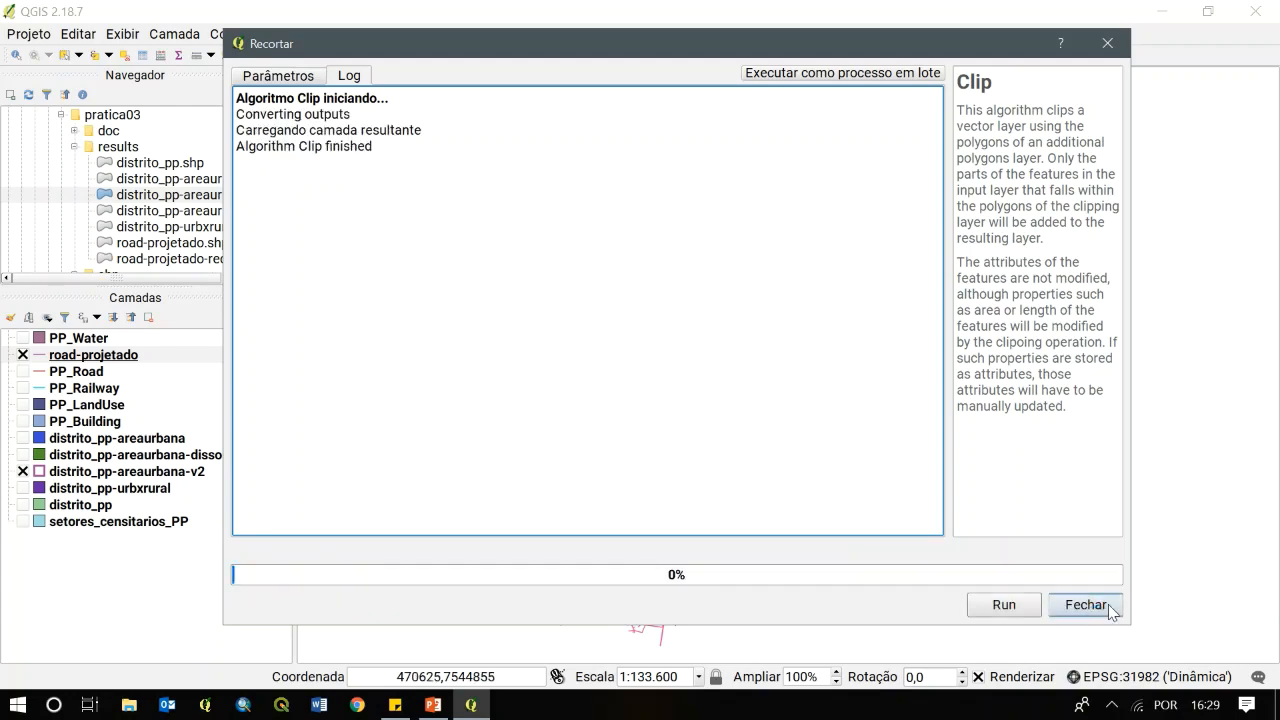
left_click(1086, 605)
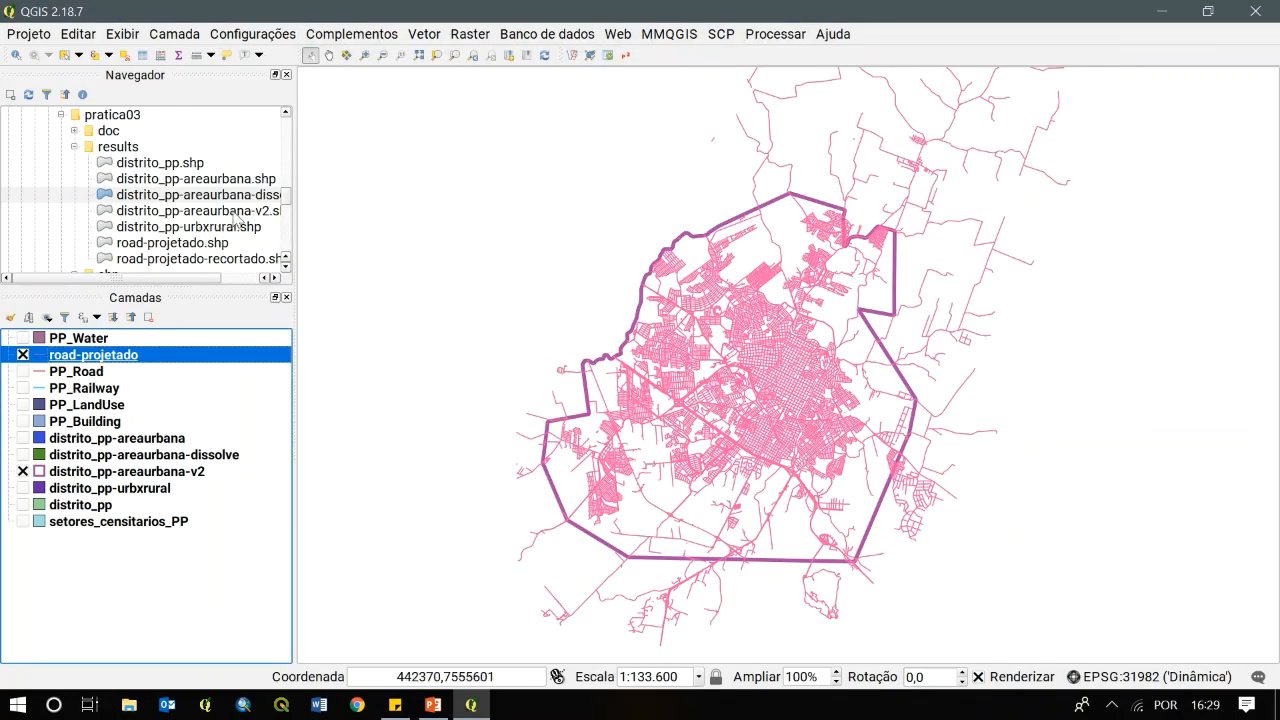
Add road-projetado-recortado.shp to the map and hide road-projetado to inspect the clipped roads within the urban boundary
left_click_drag(170, 262, 514, 266)
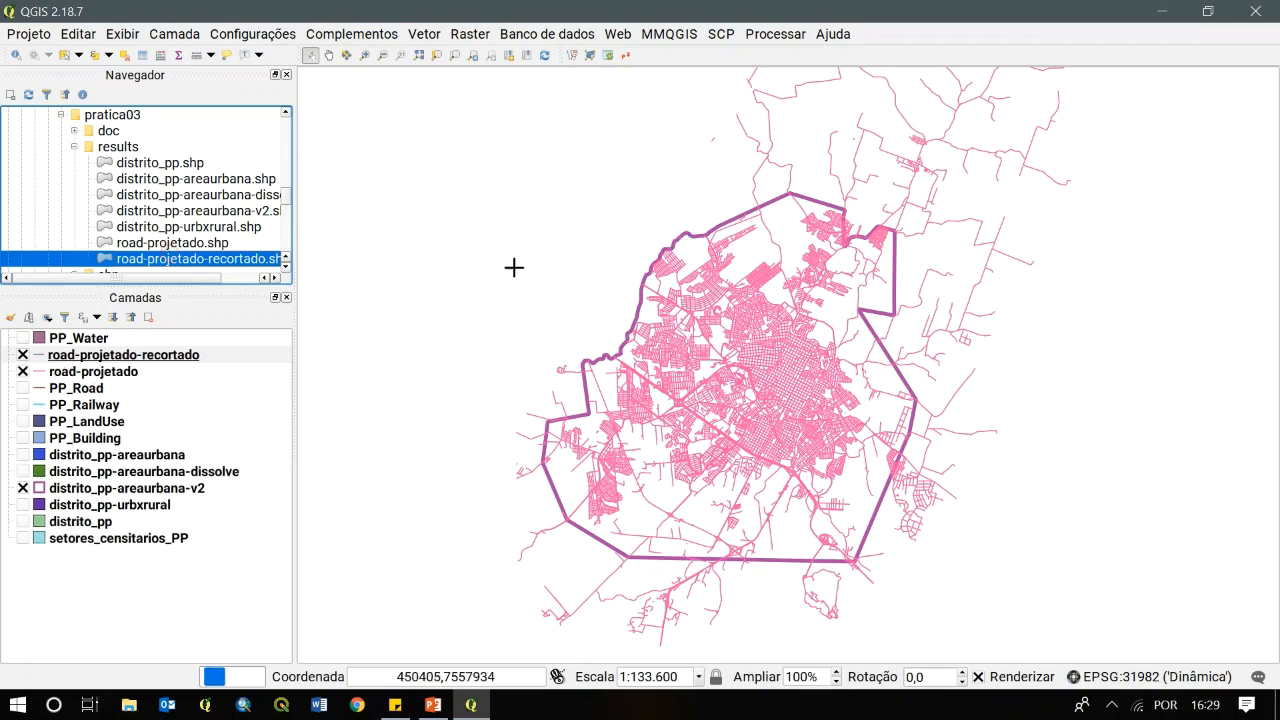
left_click(22, 371)
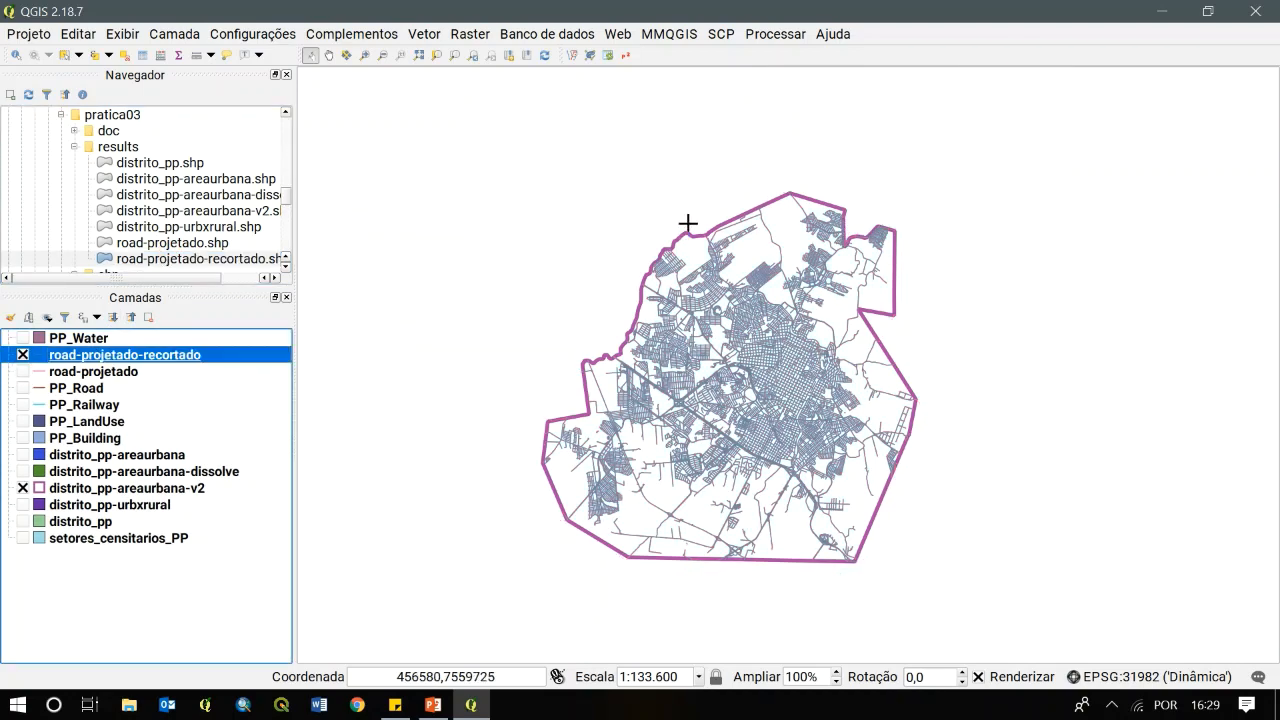
scroll(786, 425, "up", 1)
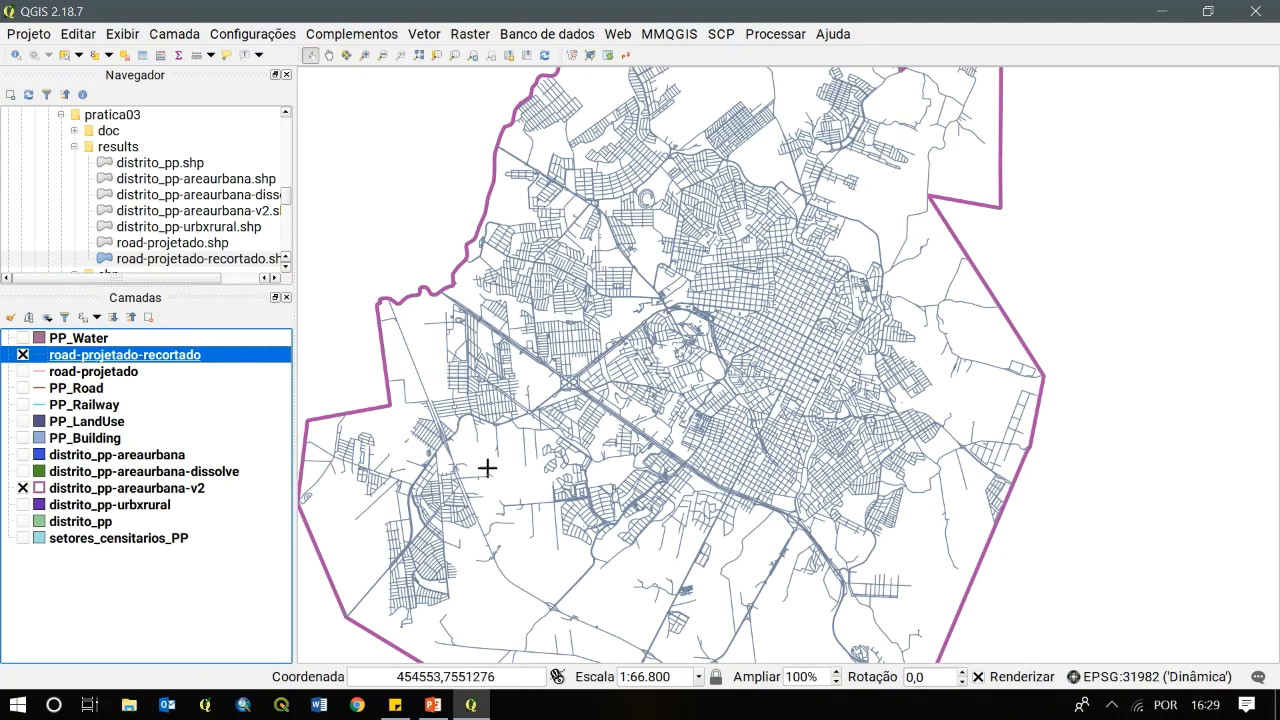
scroll(935, 440, "down", 1)
scroll(958, 470, "up", 1)
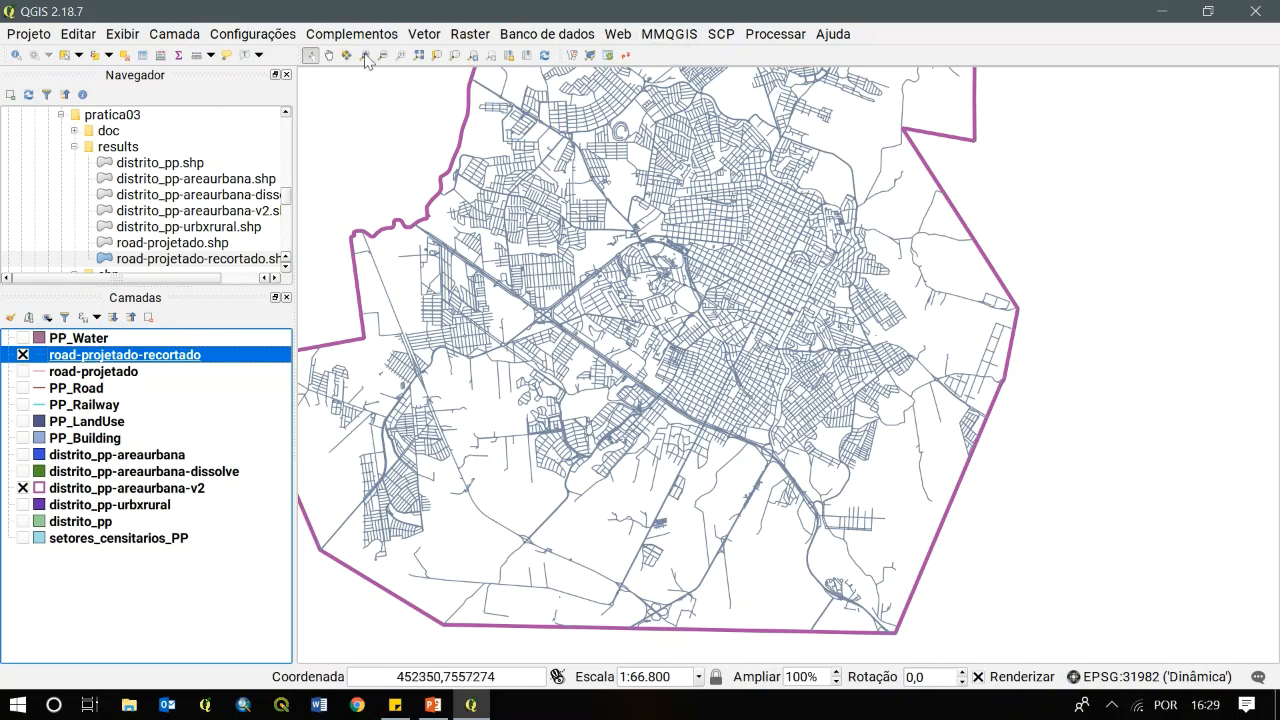
left_click(262, 365)
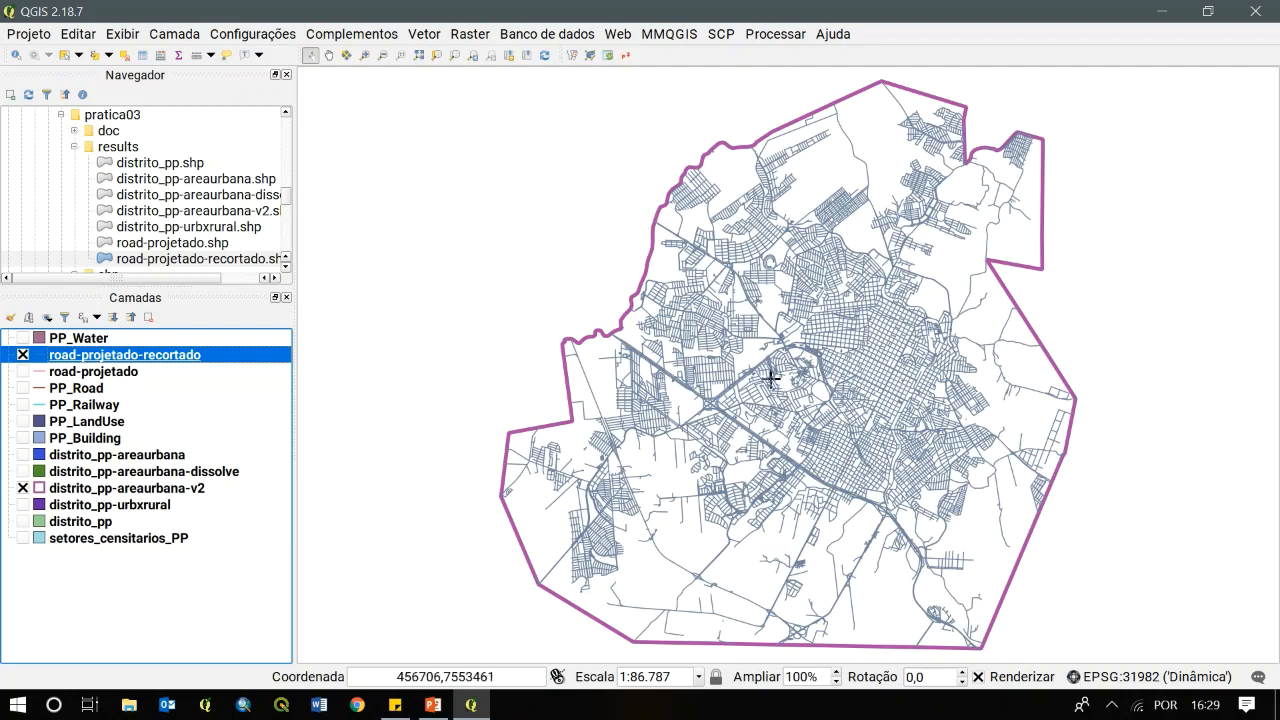
left_click(1110, 706)
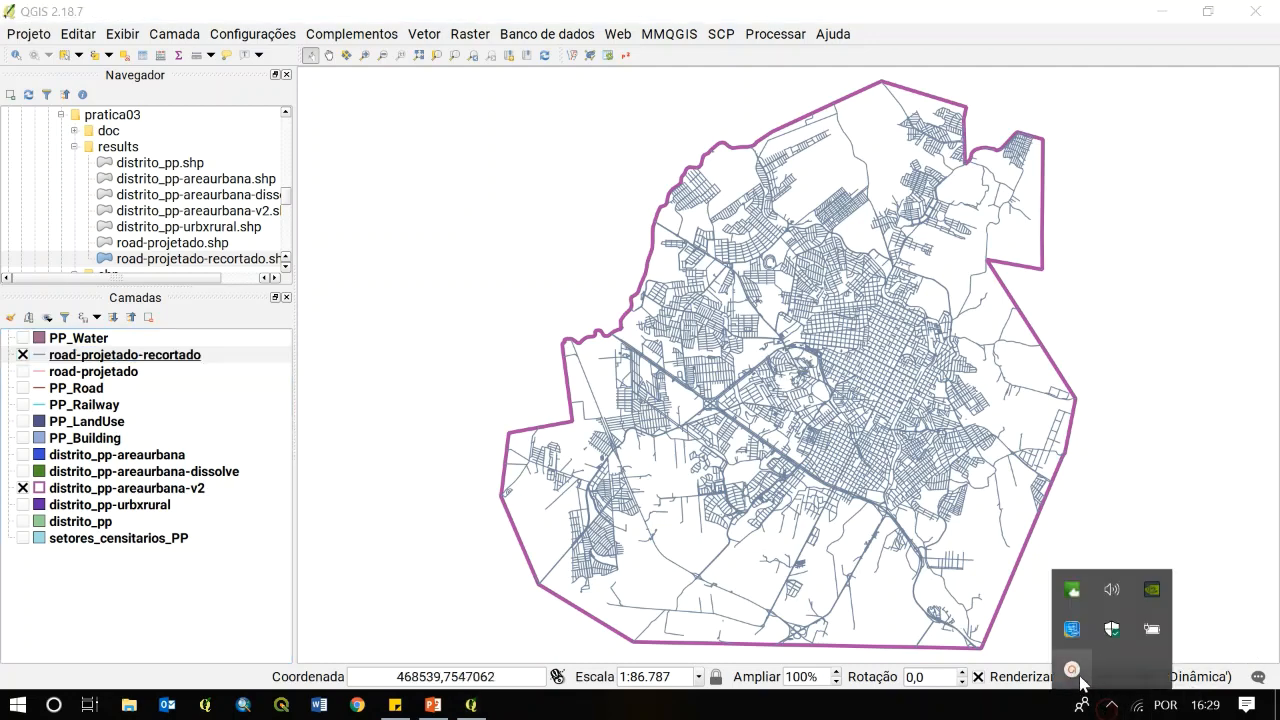
left_click(1080, 676)
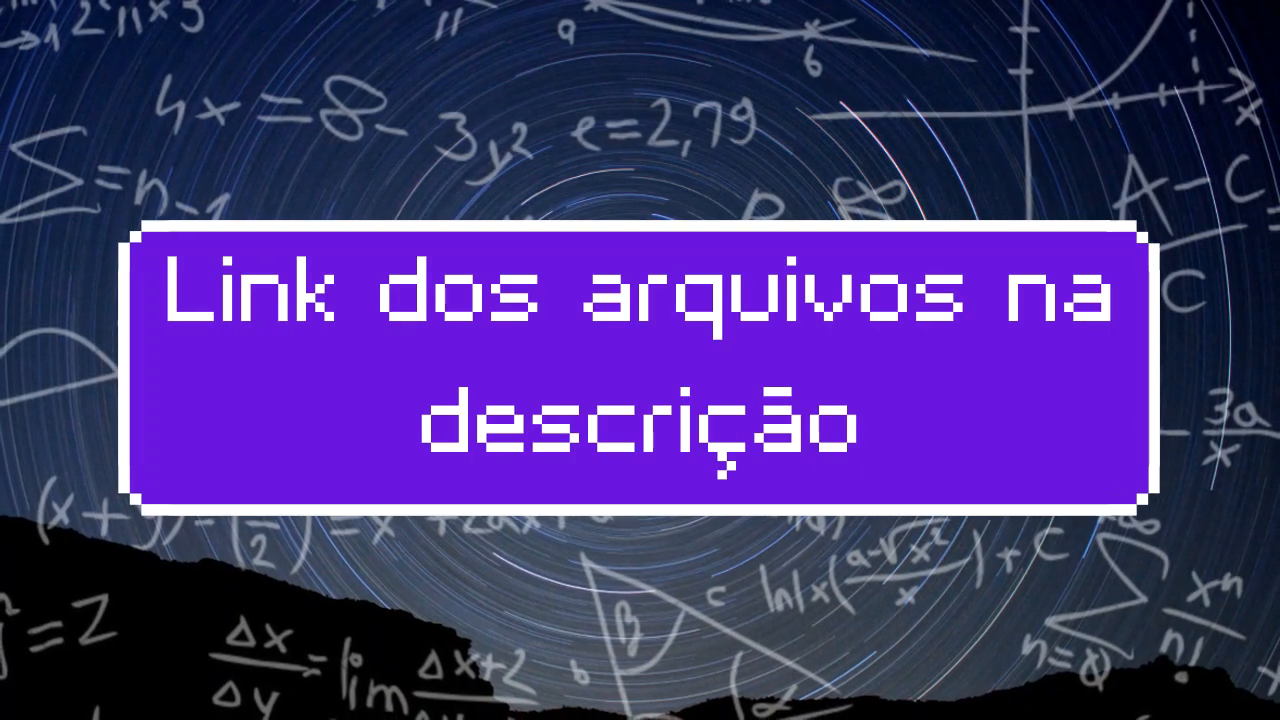